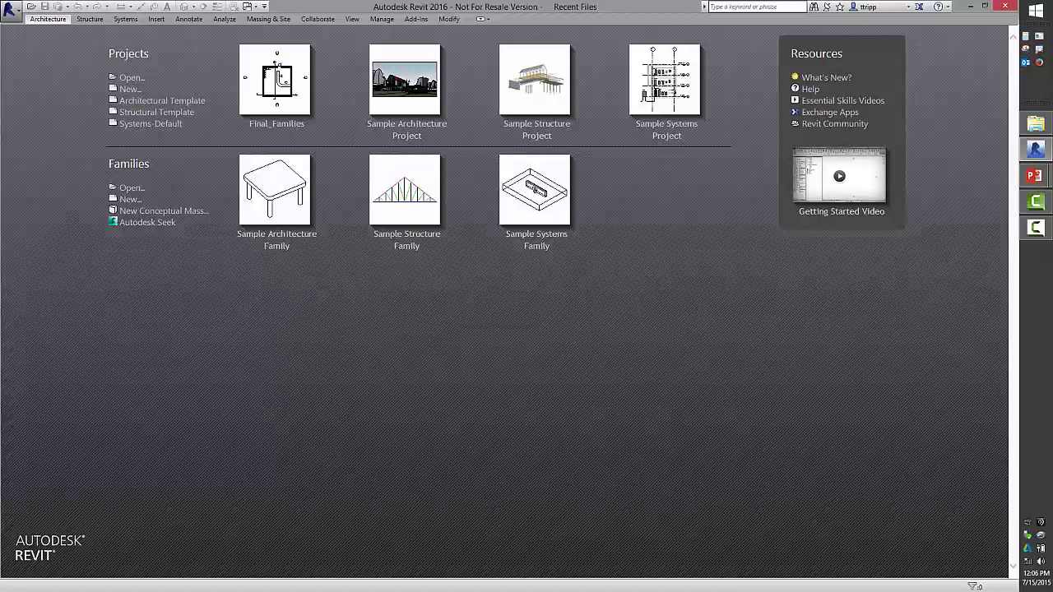
Step: Open the recent project Final_Families
click(305, 97)
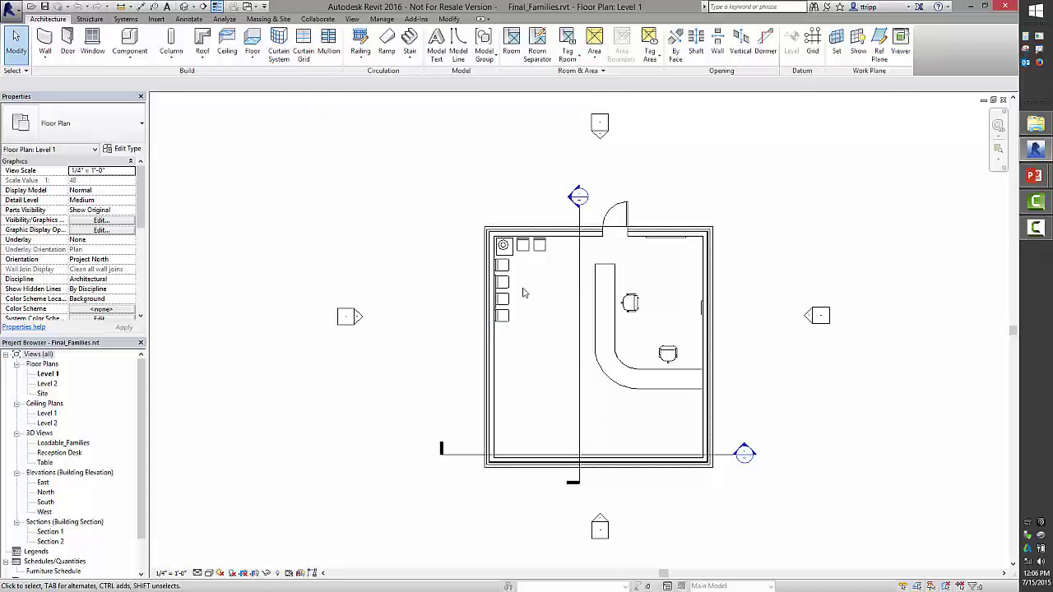
scroll(526, 291, up, 3)
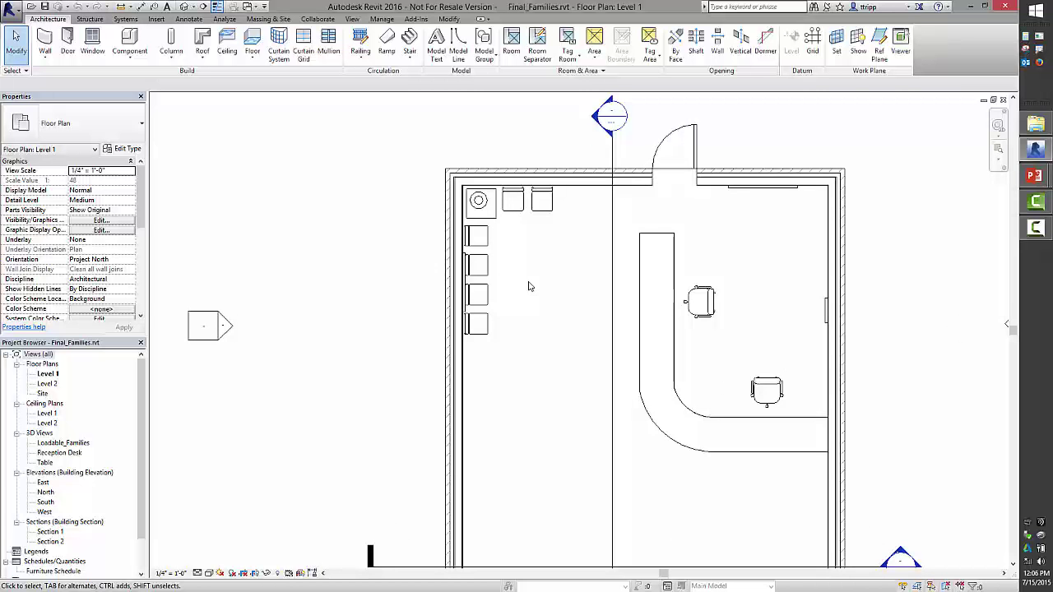
Step: Create a new family from the Generic Model.rft template
click(15, 16)
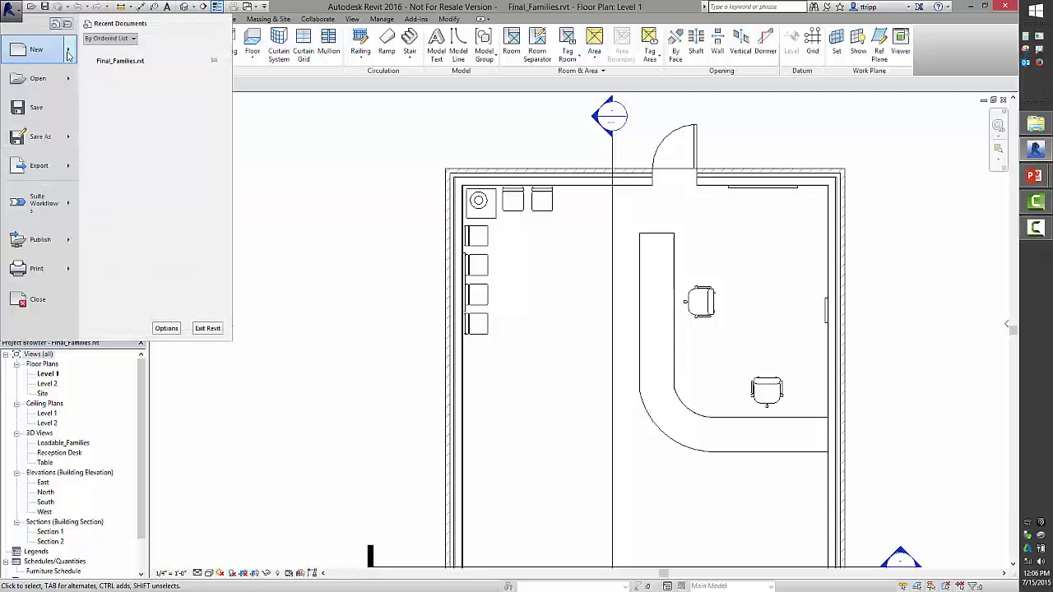
mouse_move(60, 53)
click(113, 83)
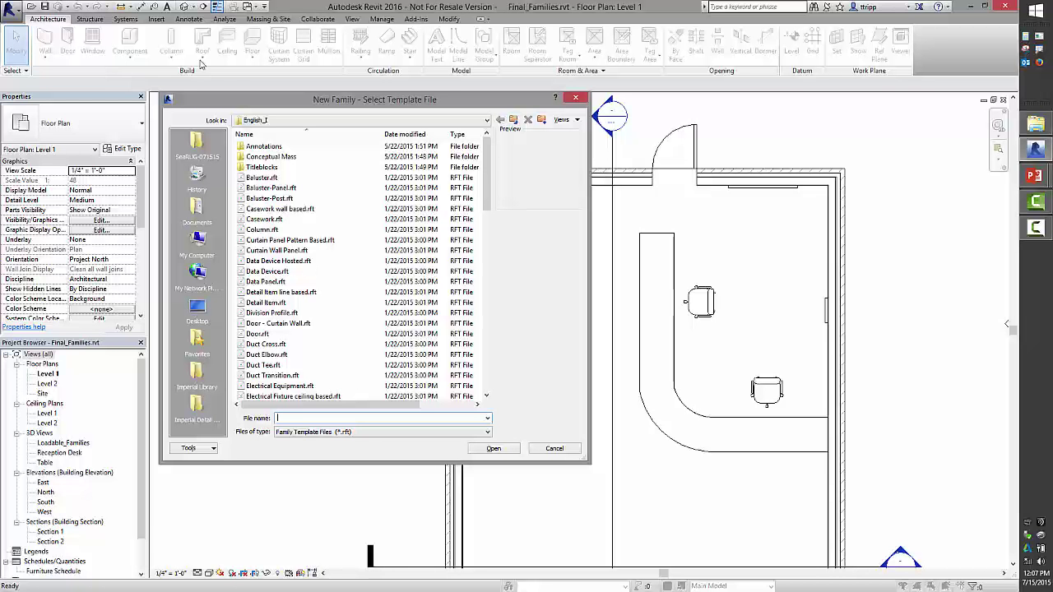
drag(485, 179, 491, 352)
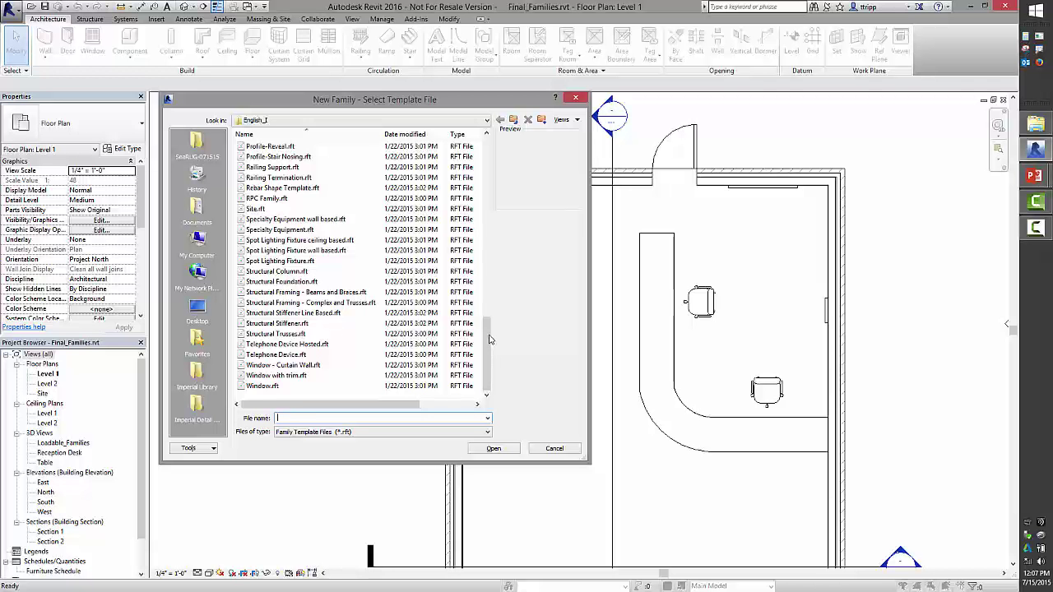
drag(492, 342, 491, 244)
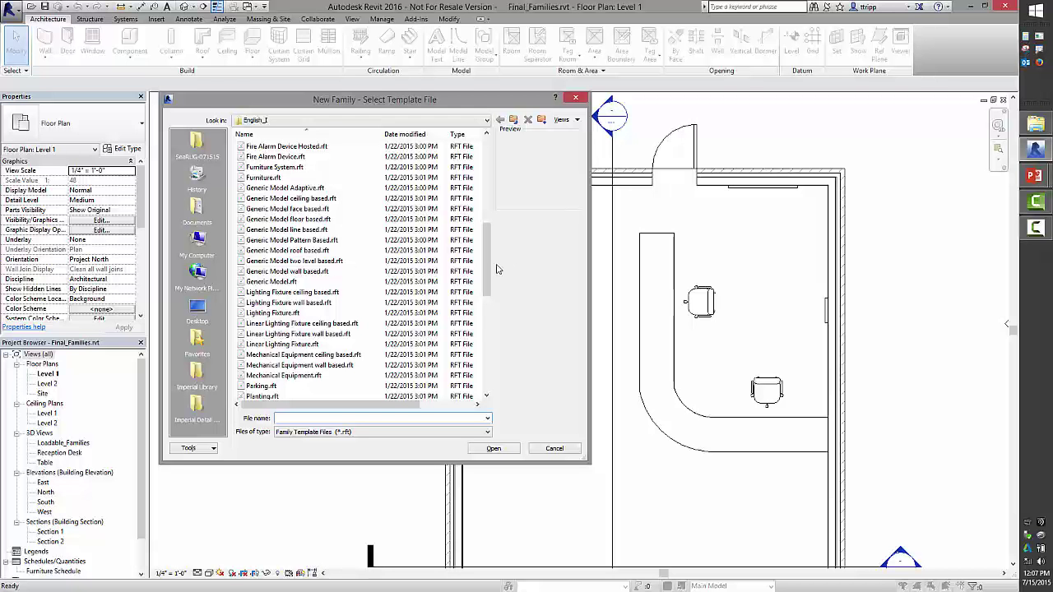
click(263, 282)
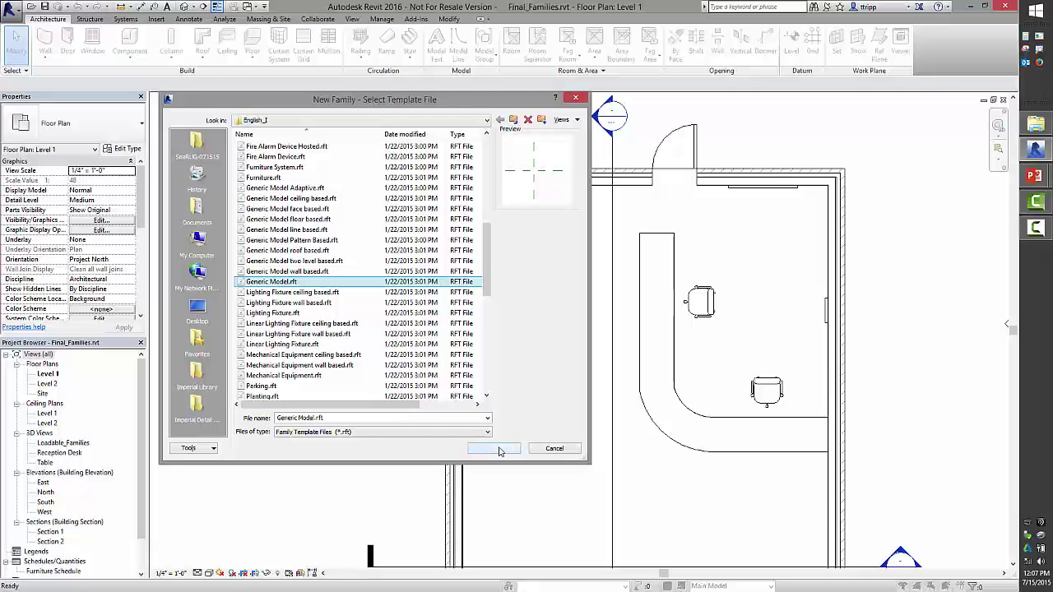
click(494, 448)
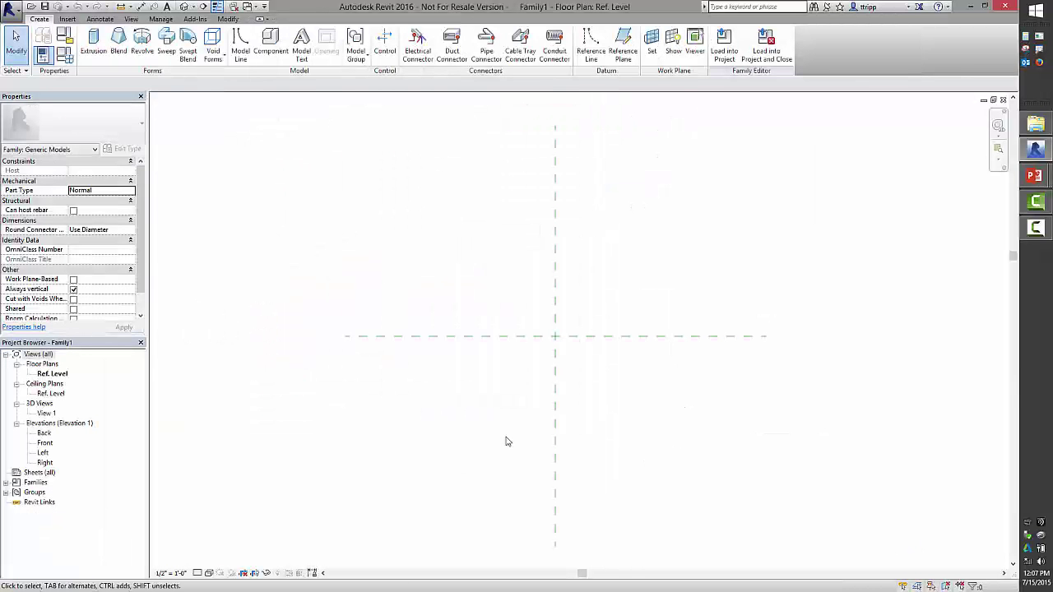
Step: Minimize the Final_Families Level 1 plan and tile the family's plan, 3D, front and left views, fitted to their windows
key(w)
key(t)
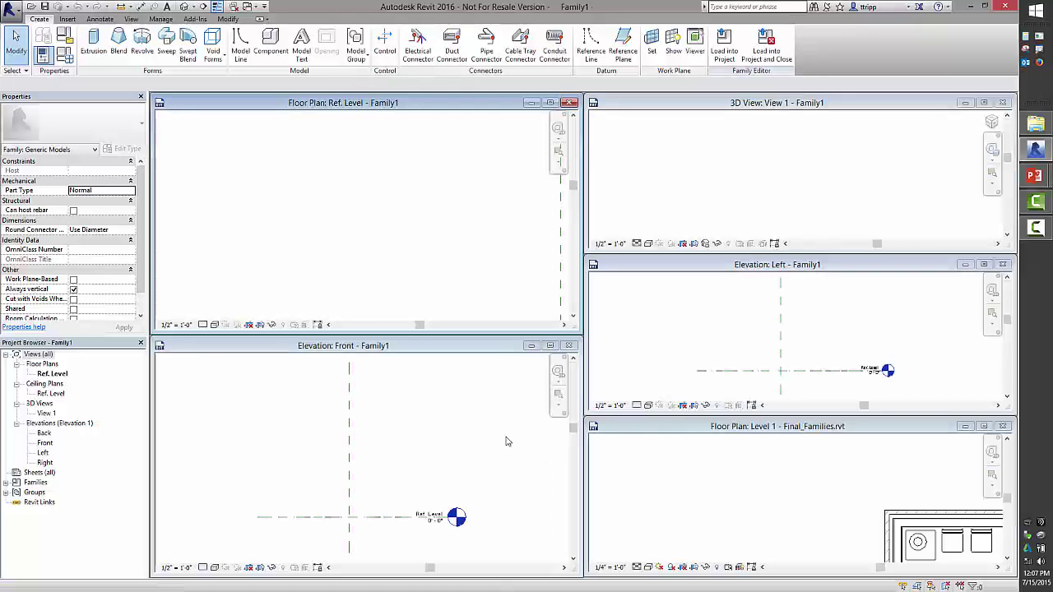
click(965, 426)
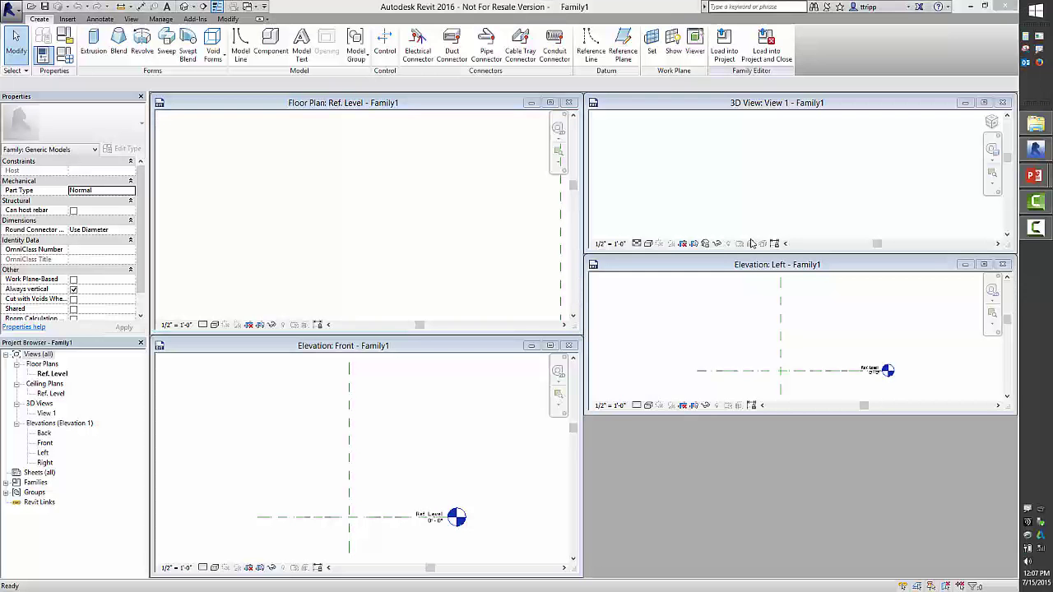
middle_click(539, 250)
key(w)
key(t)
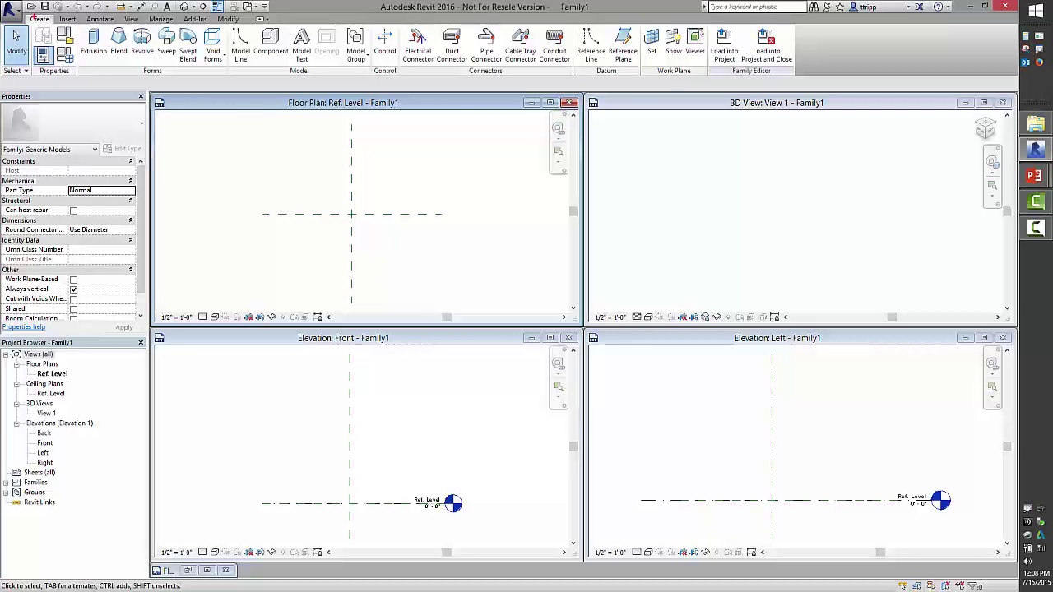
mouse_move(26, 15)
mouse_down()
mouse_move(78, 38)
mouse_move(214, 63)
mouse_up()
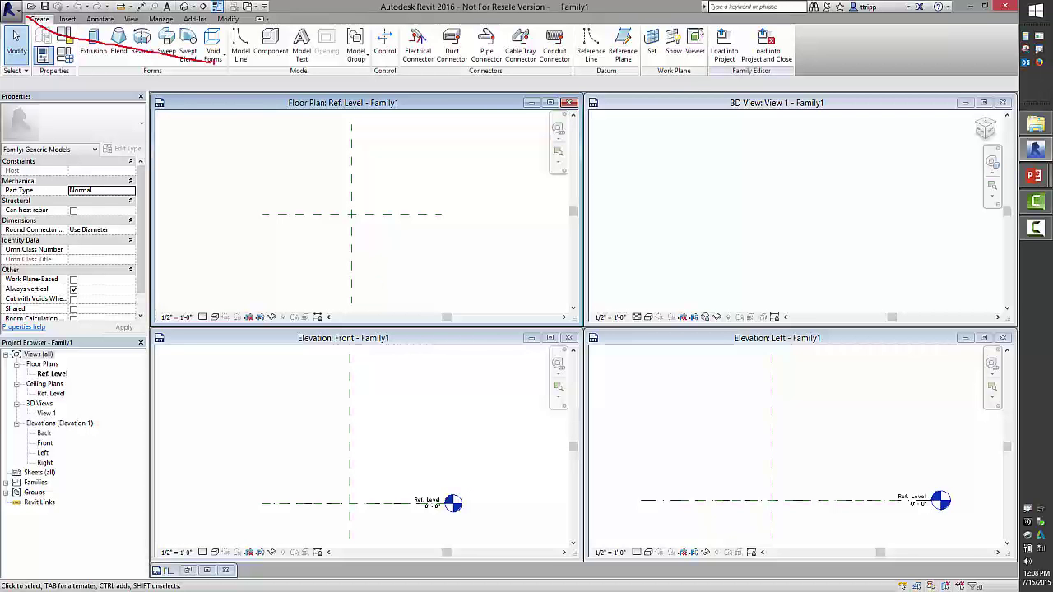
key(Escape)
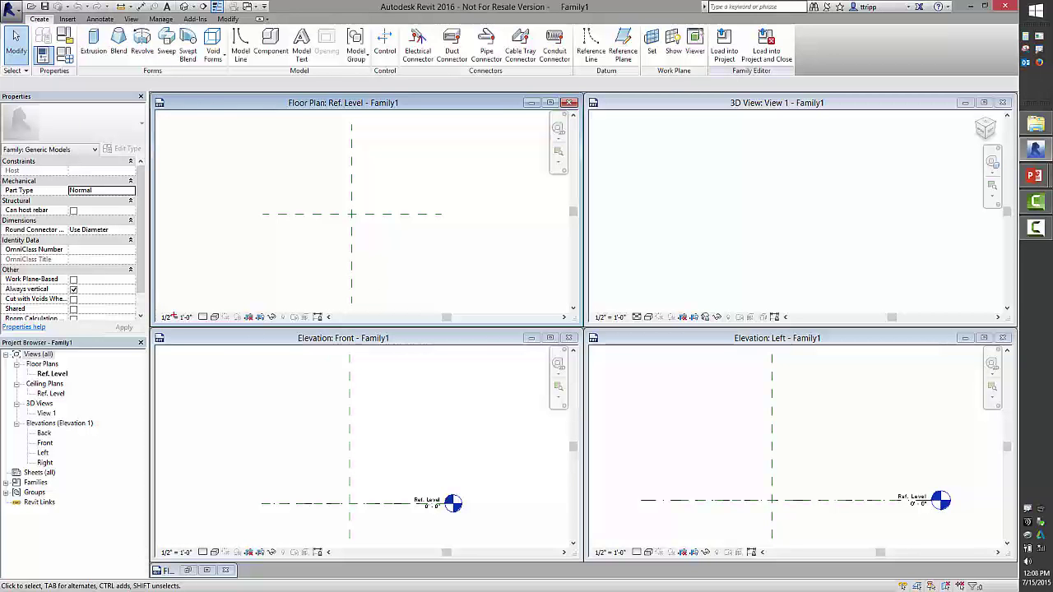
mouse_move(25, 11)
mouse_down()
mouse_move(123, 54)
mouse_move(549, 105)
mouse_move(796, 95)
mouse_up()
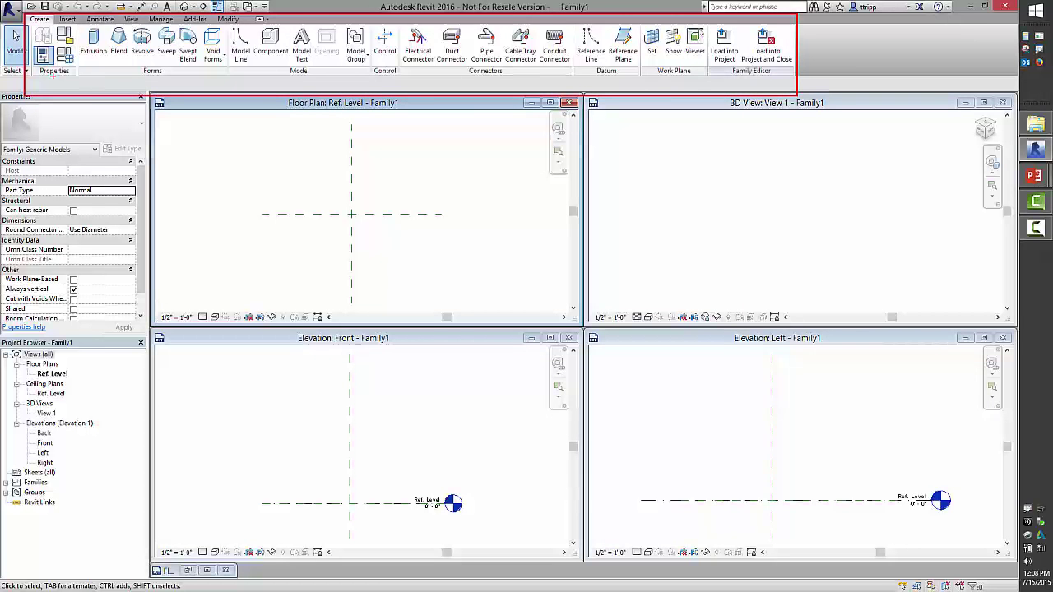
key(Escape)
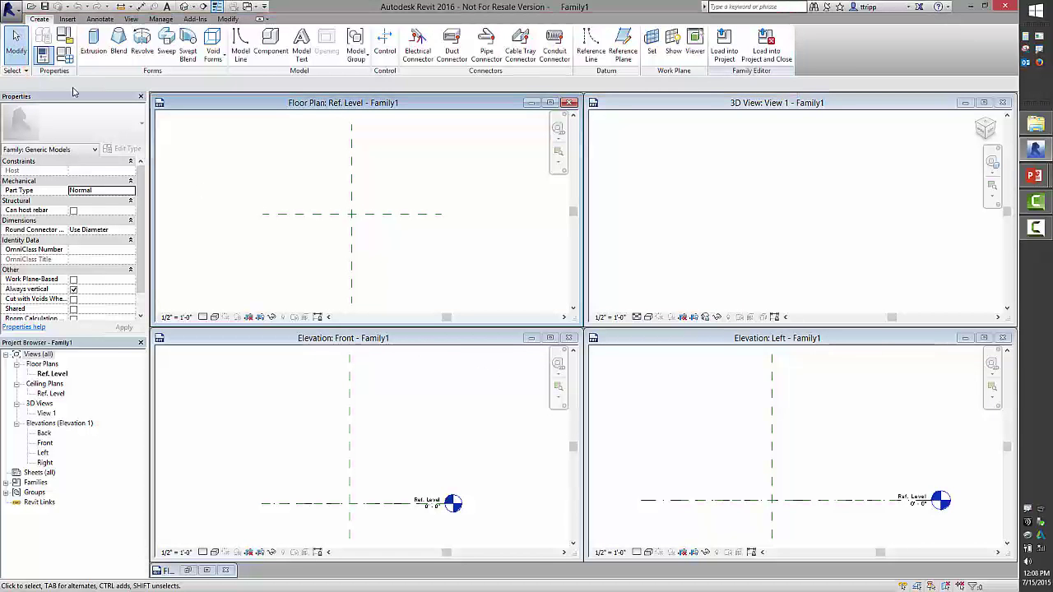
key(ctrl+2)
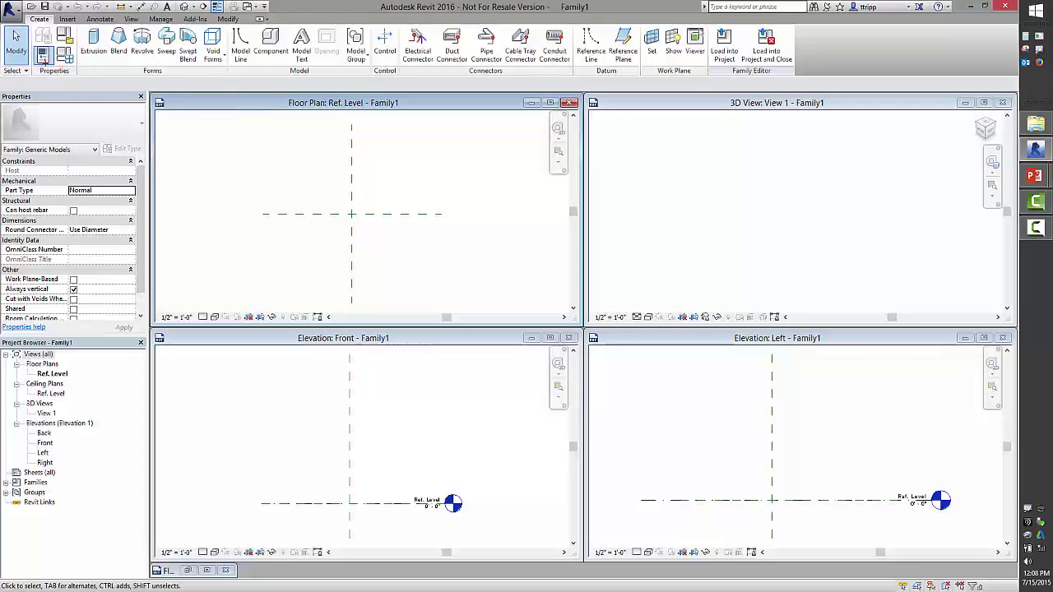
mouse_move(59, 64)
mouse_down()
mouse_move(78, 81)
mouse_move(104, 152)
mouse_up()
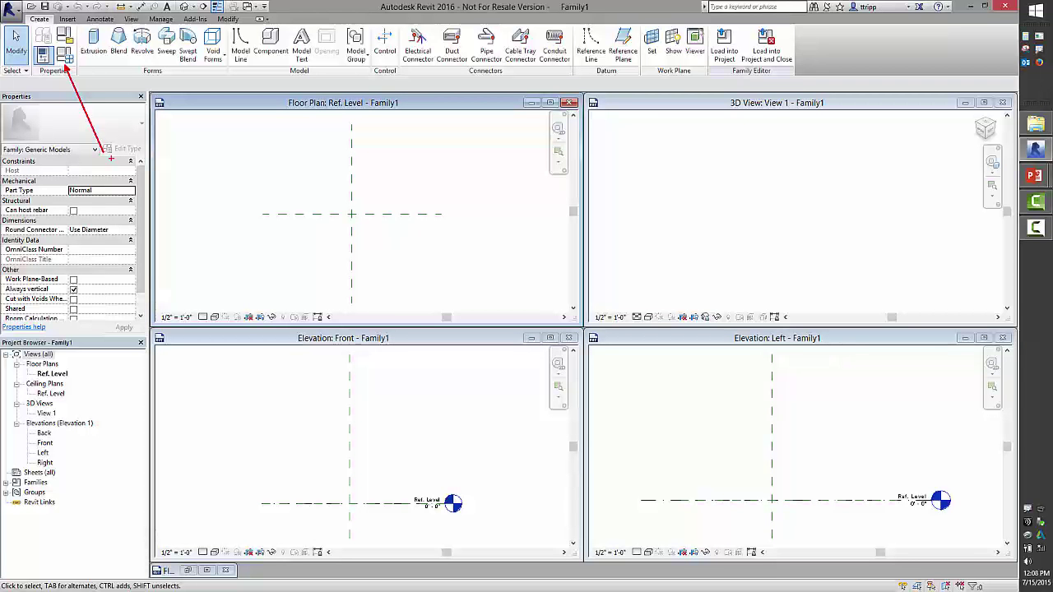
drag(74, 31, 135, 152)
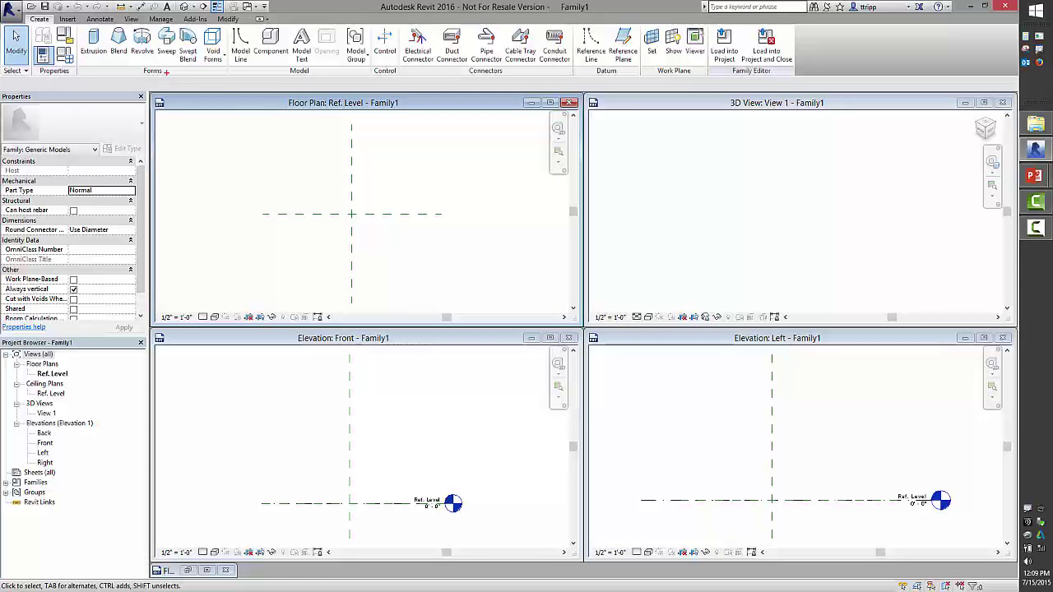
drag(167, 74, 193, 171)
ctrl+shift+drag(161, 77, 190, 189)
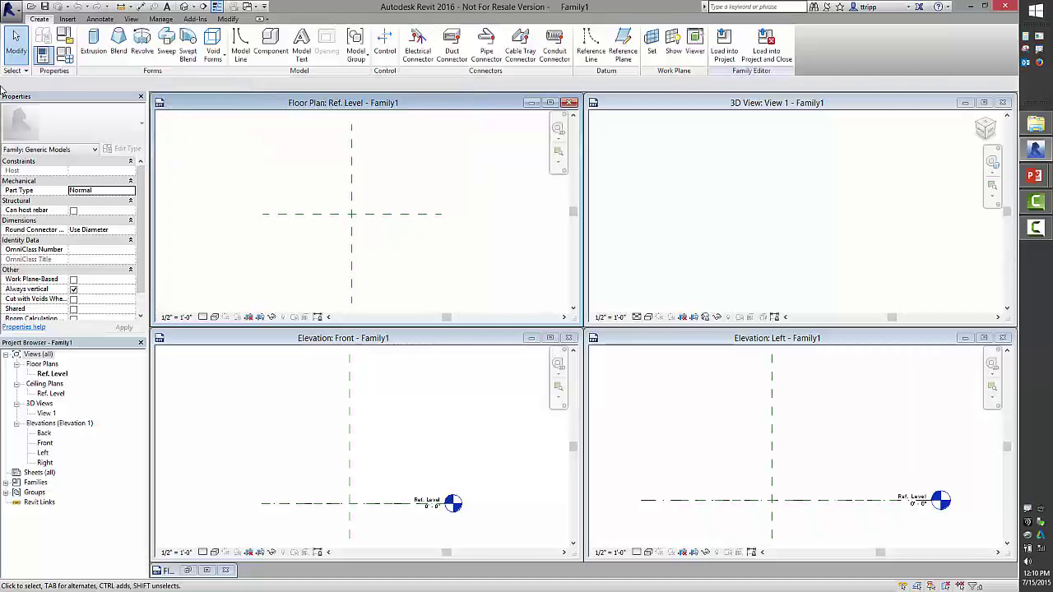
Step: Inspect the properties of the Center (Left/Right) and Center (Front/Back) reference planes in the Ref. Level plan
click(351, 157)
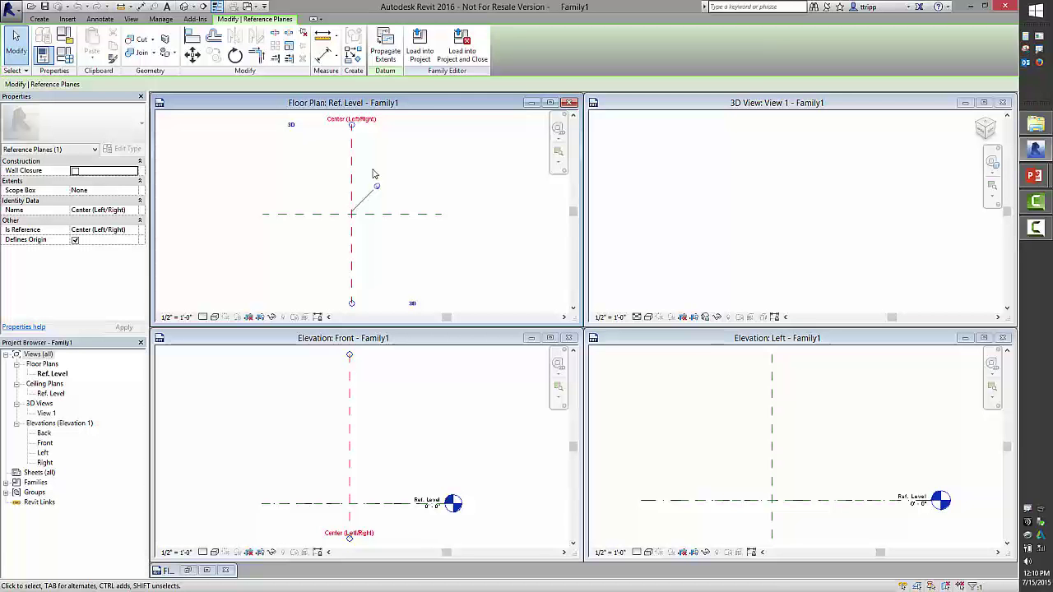
click(330, 218)
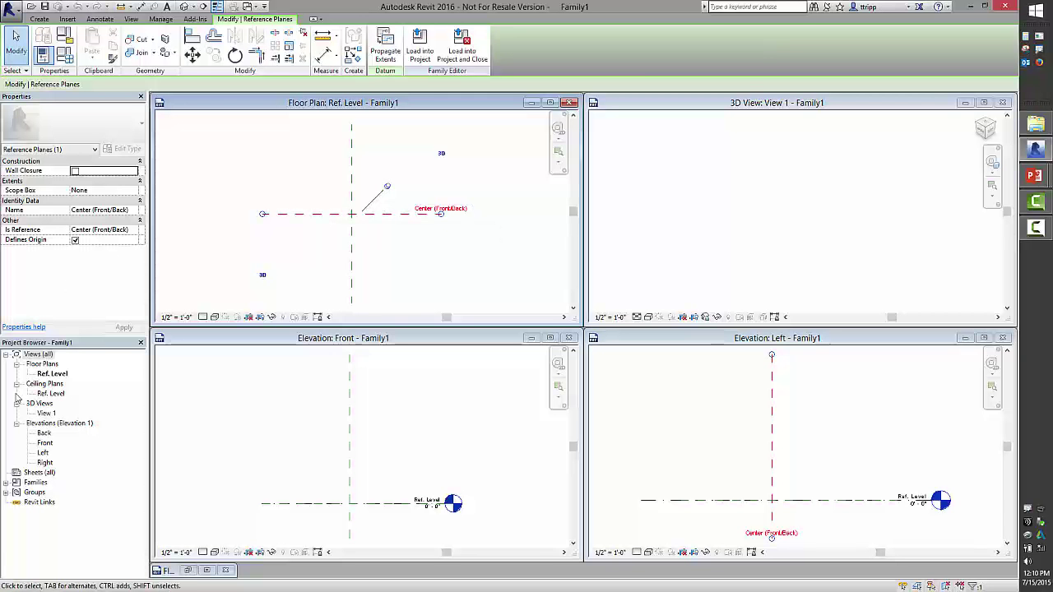
click(89, 250)
key(Escape)
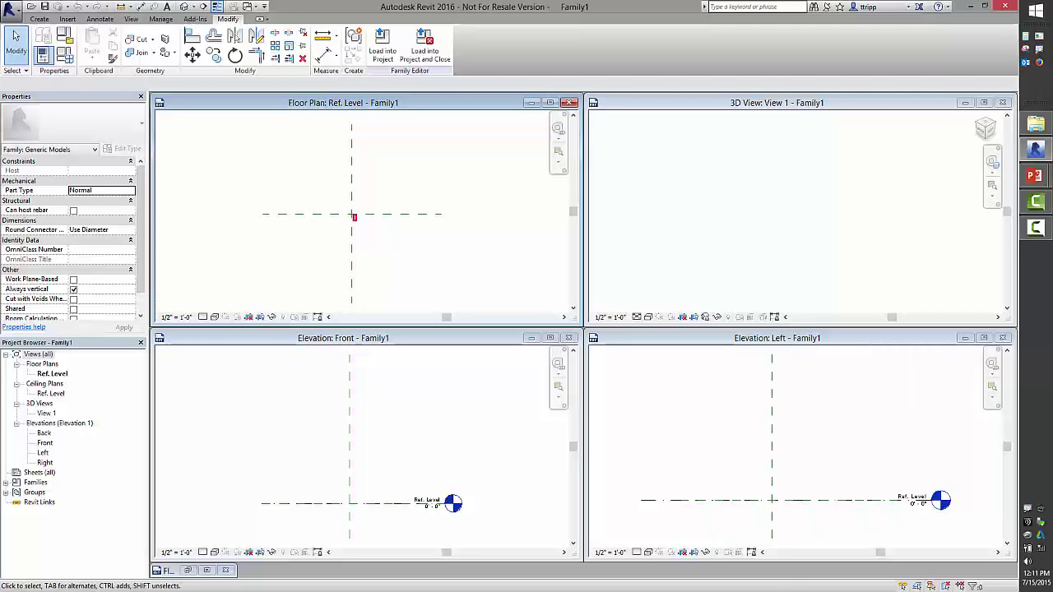
drag(353, 216, 442, 288)
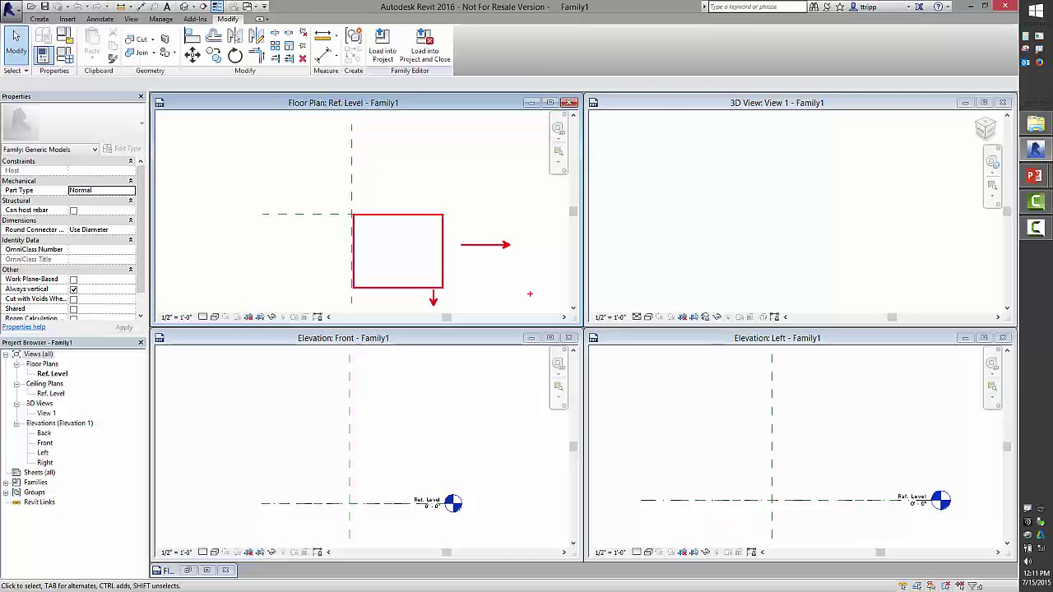
key(ctrl+z)
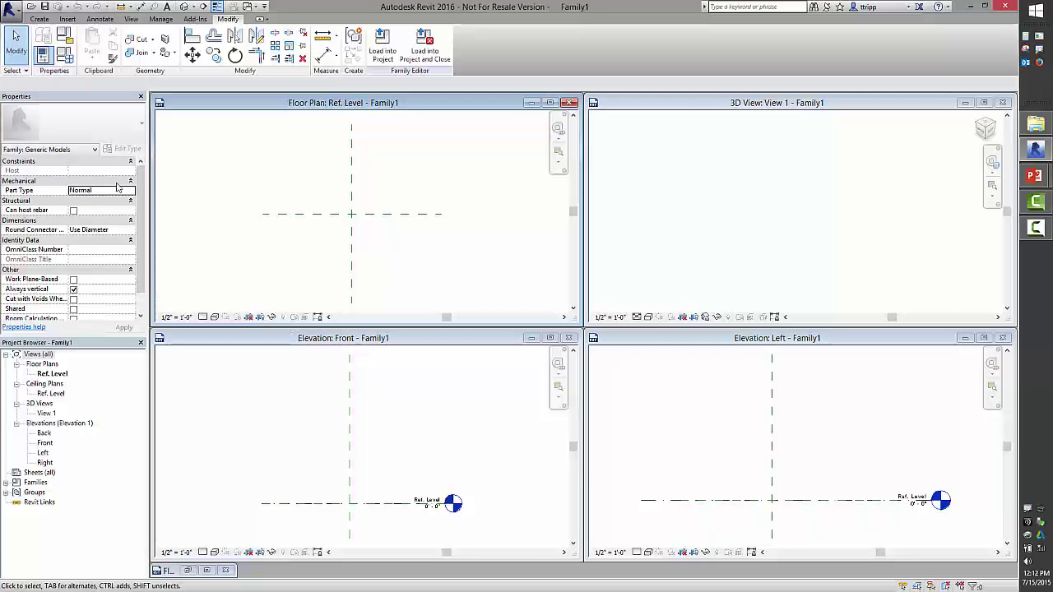
Step: Create a solid extrusion from a rectangle about 3'-0" by 4'-0" around the reference plane intersection in plan, 1'-0" deep
click(45, 19)
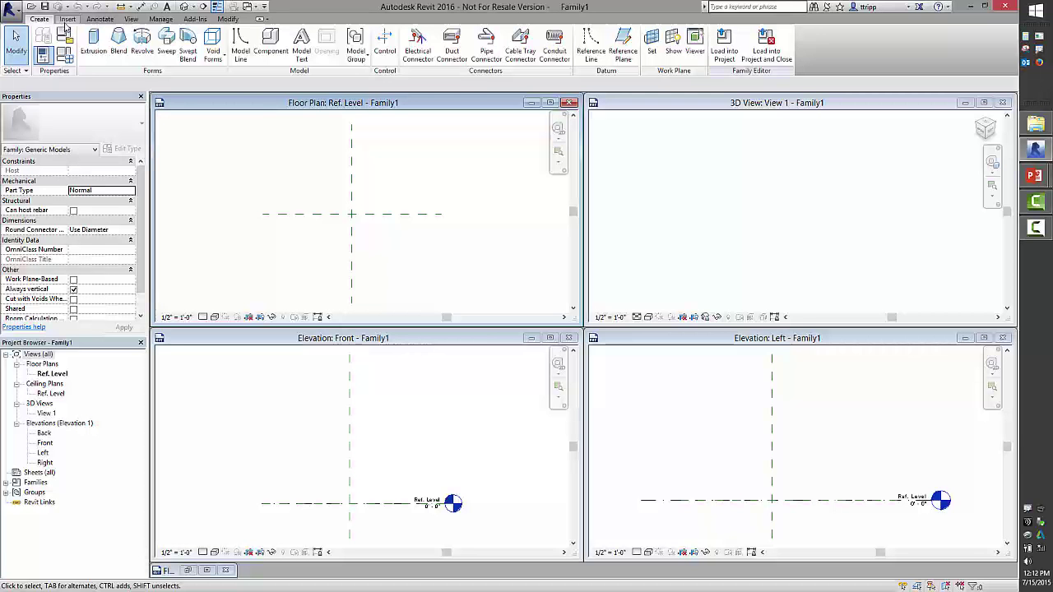
click(91, 38)
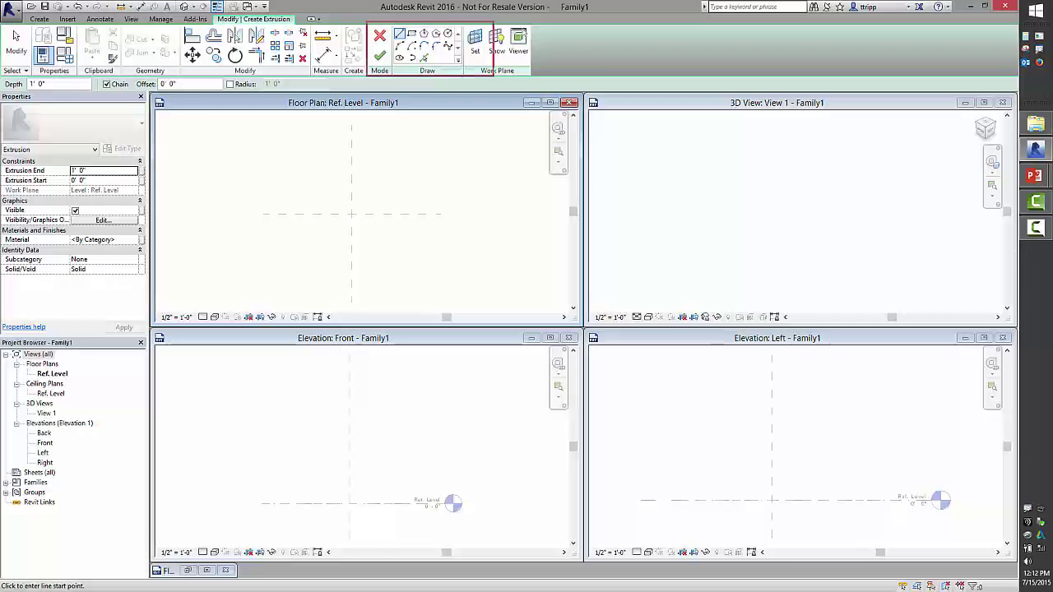
click(411, 34)
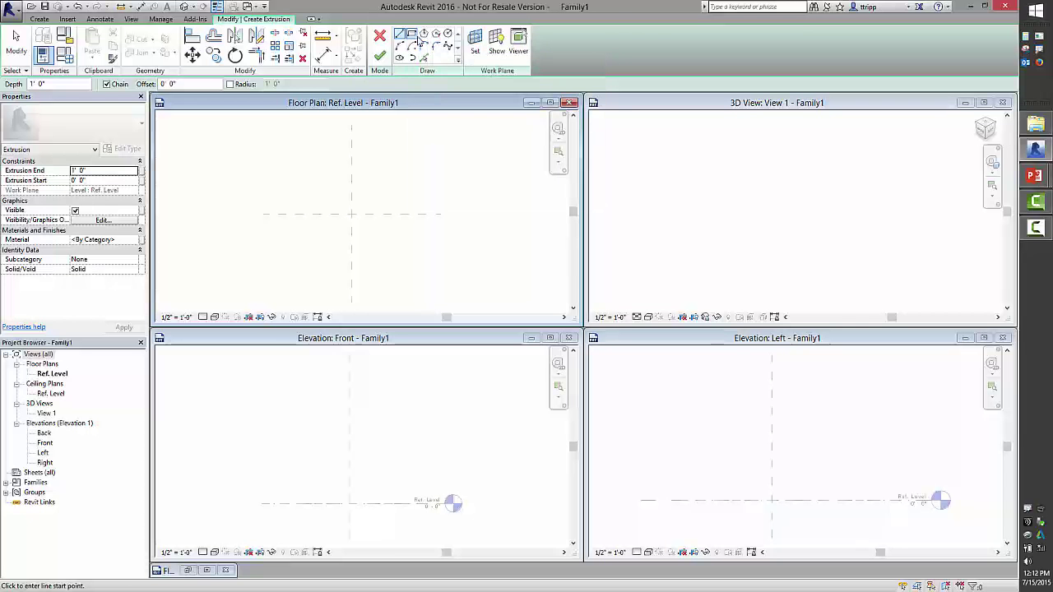
click(330, 180)
click(383, 252)
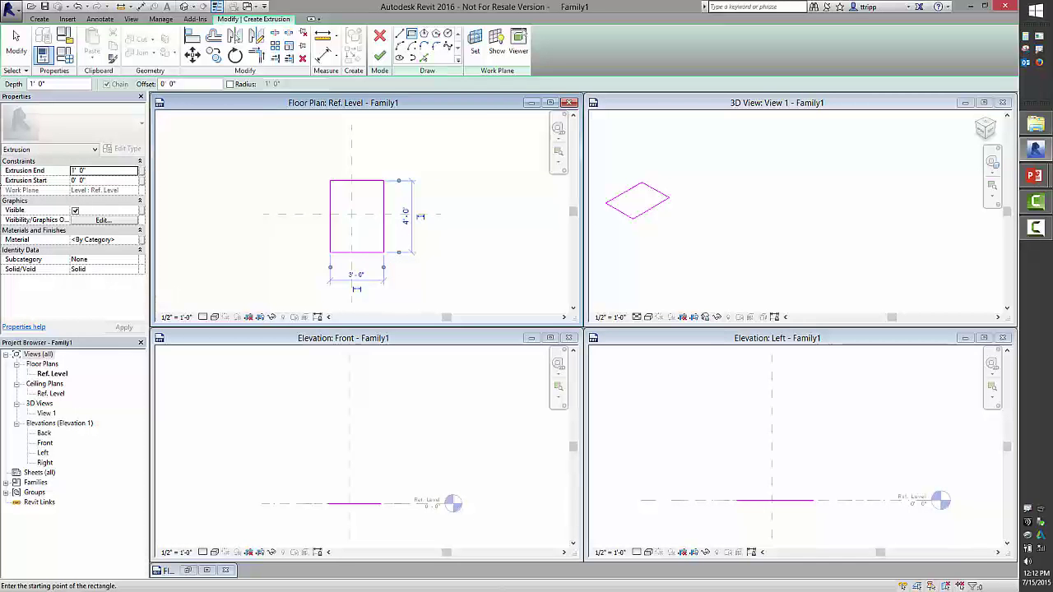
click(72, 85)
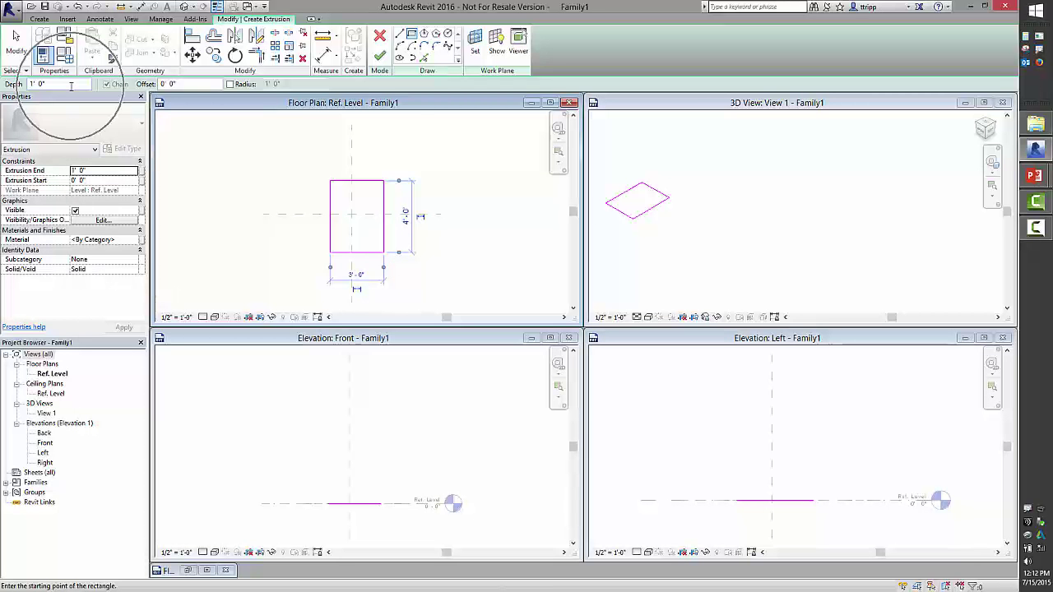
click(106, 174)
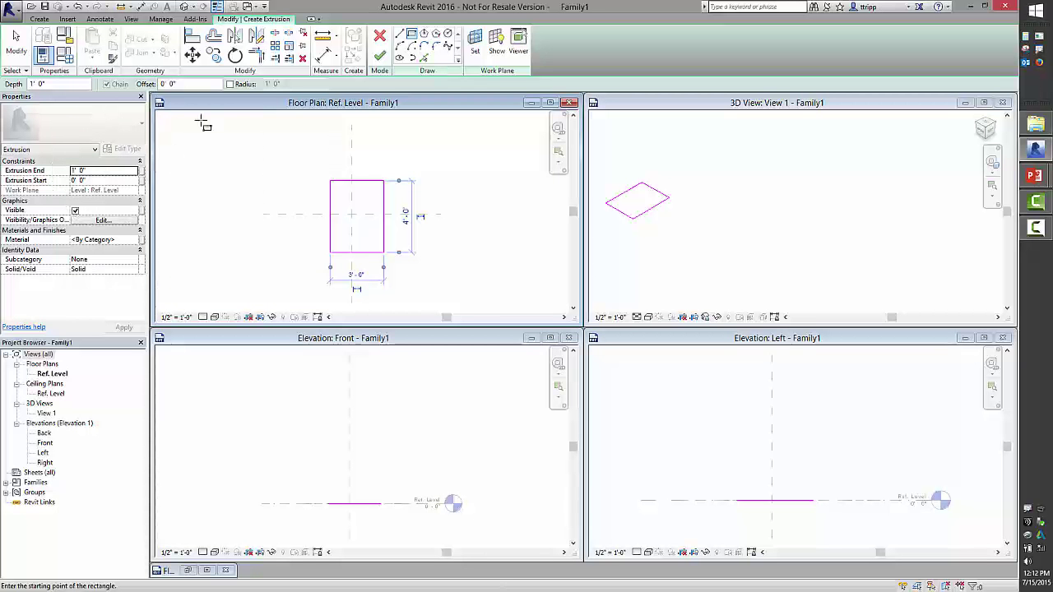
click(377, 56)
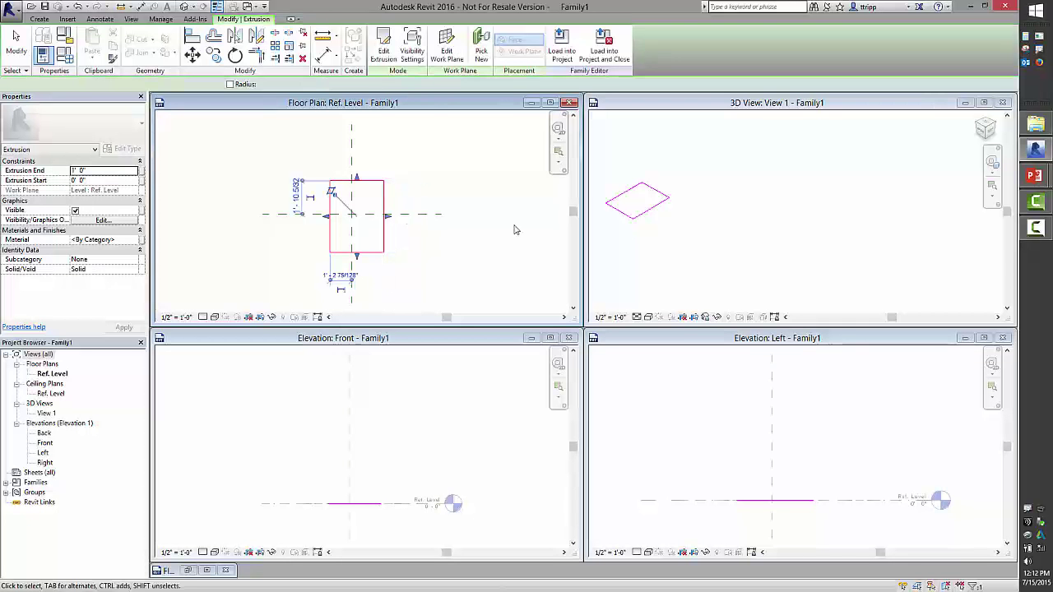
click(741, 222)
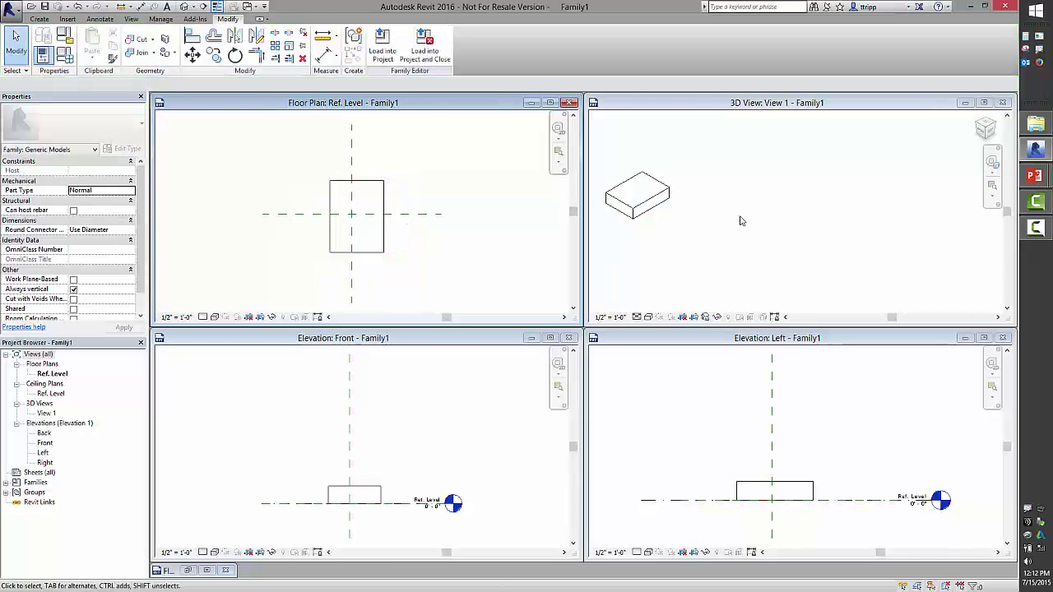
key(z)
key(f)
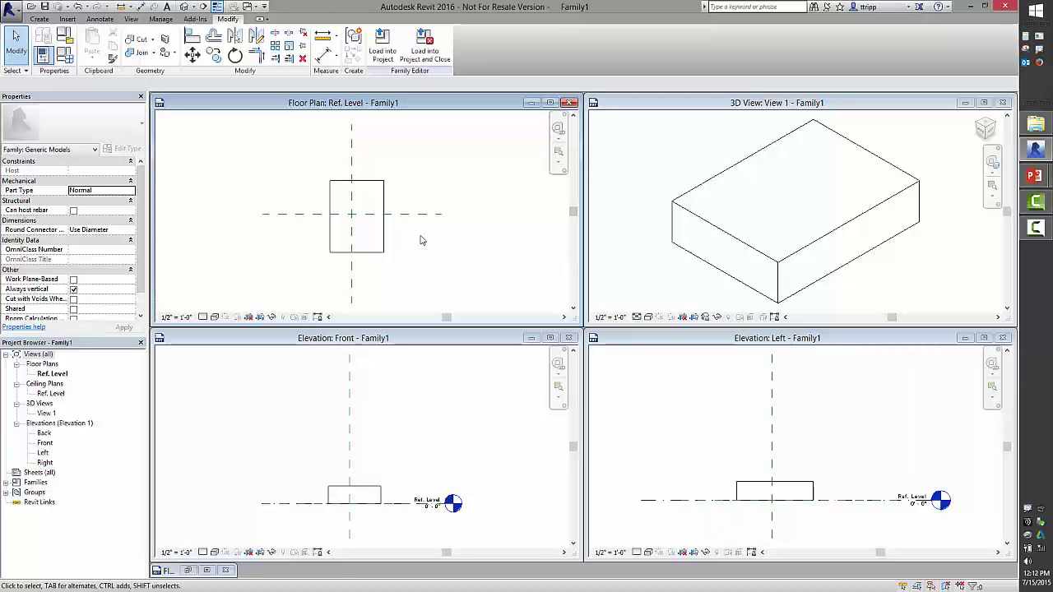
Step: Narrow the solid extrusion in the Ref. Level plan by pulling its right face in toward the center reference plane
scroll(469, 231, down, 1)
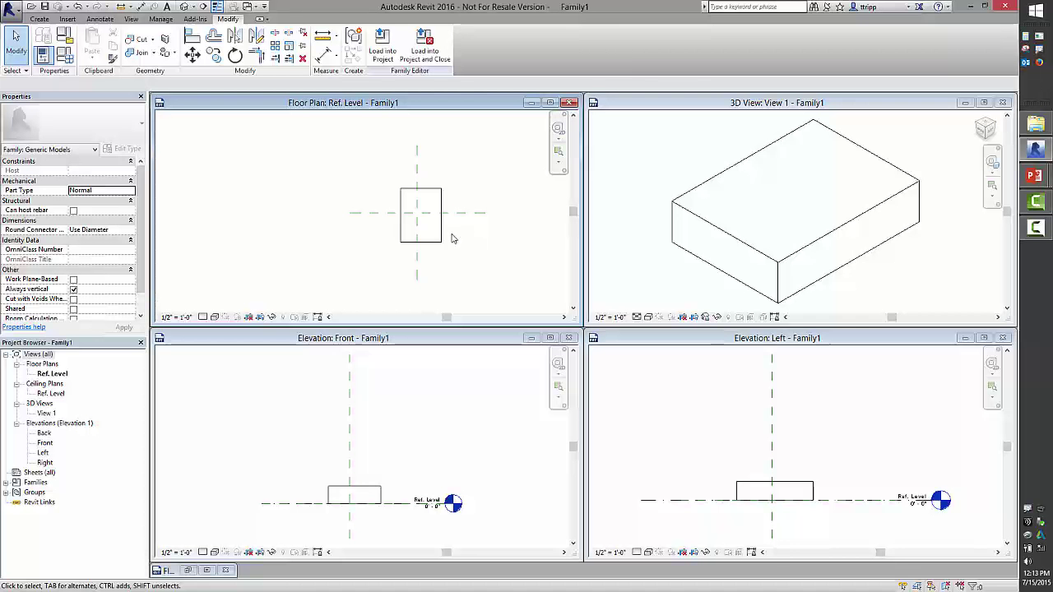
click(448, 207)
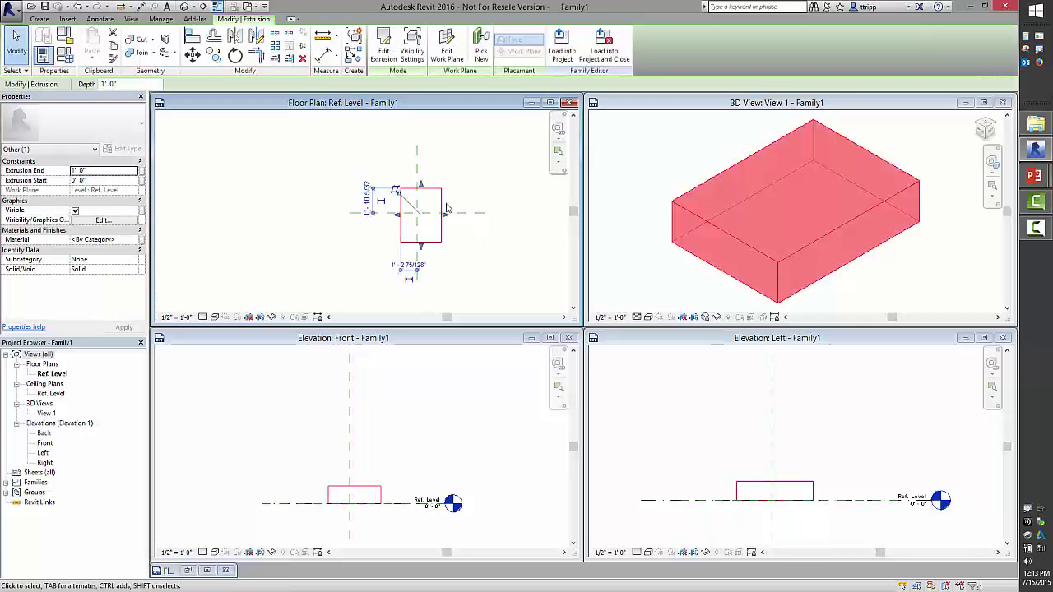
drag(439, 213, 435, 214)
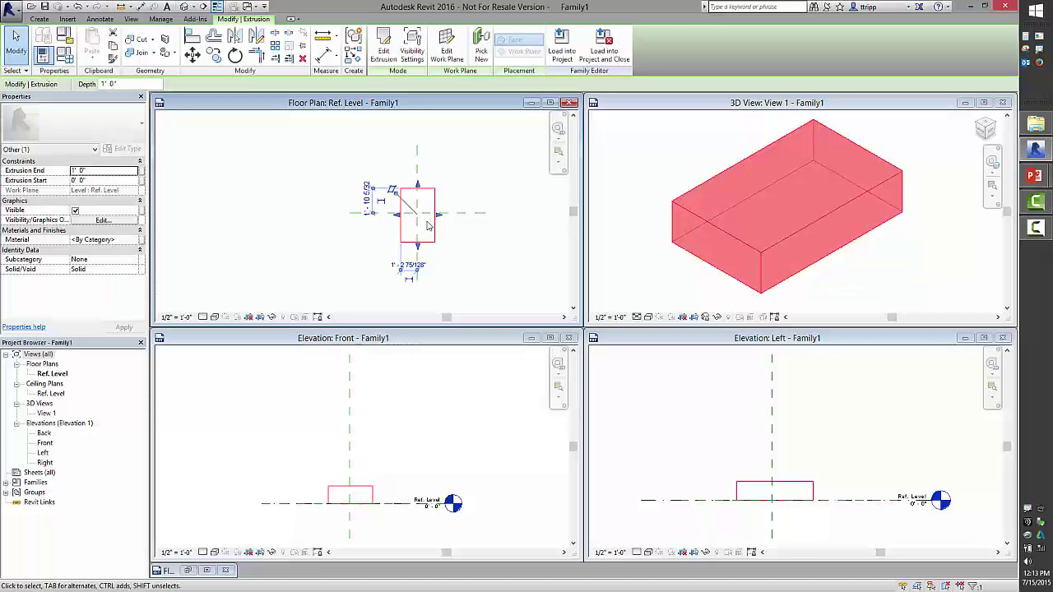
Step: Load the family into the Final_Families project, place one instance outside the building on Level 1, and maximize that plan
click(664, 196)
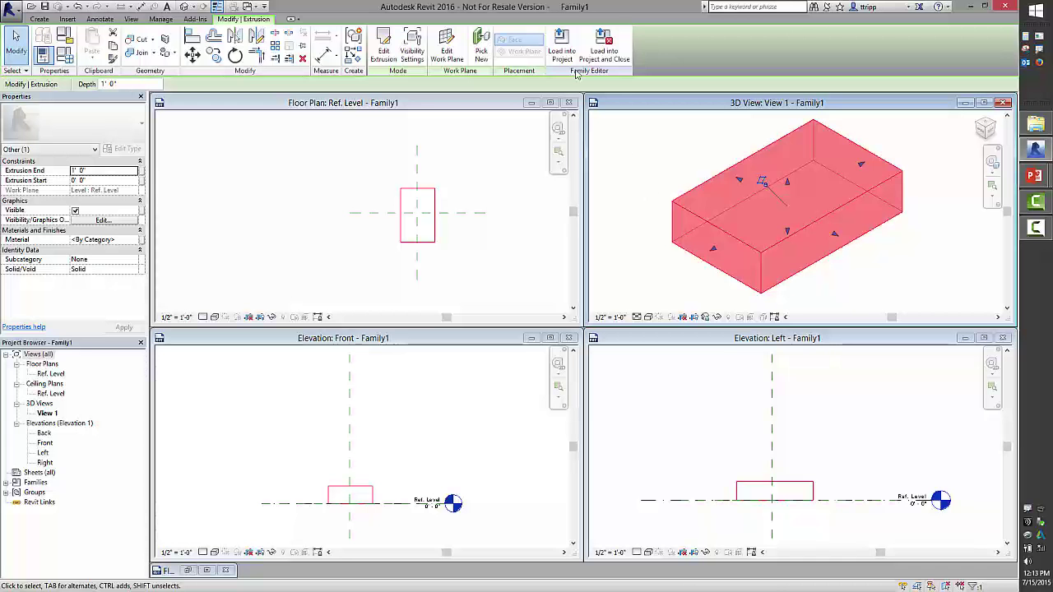
click(566, 46)
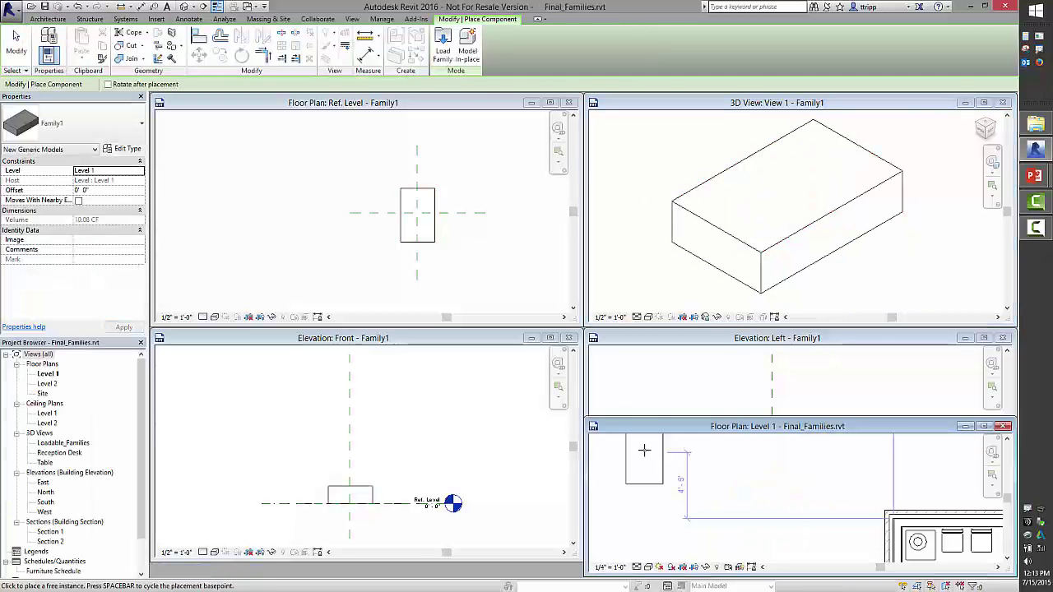
key(Escape)
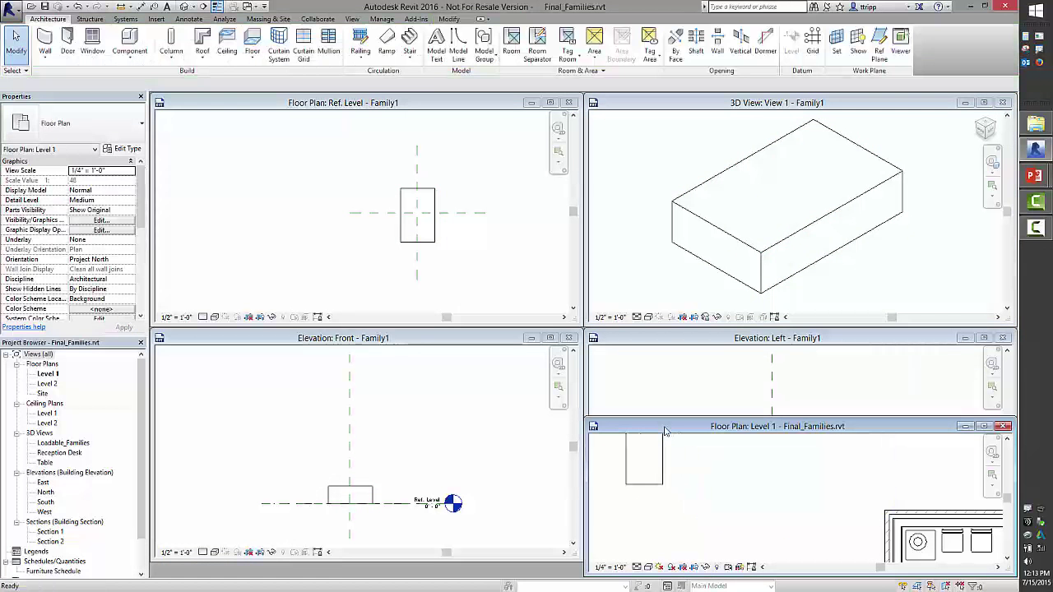
double_click(666, 430)
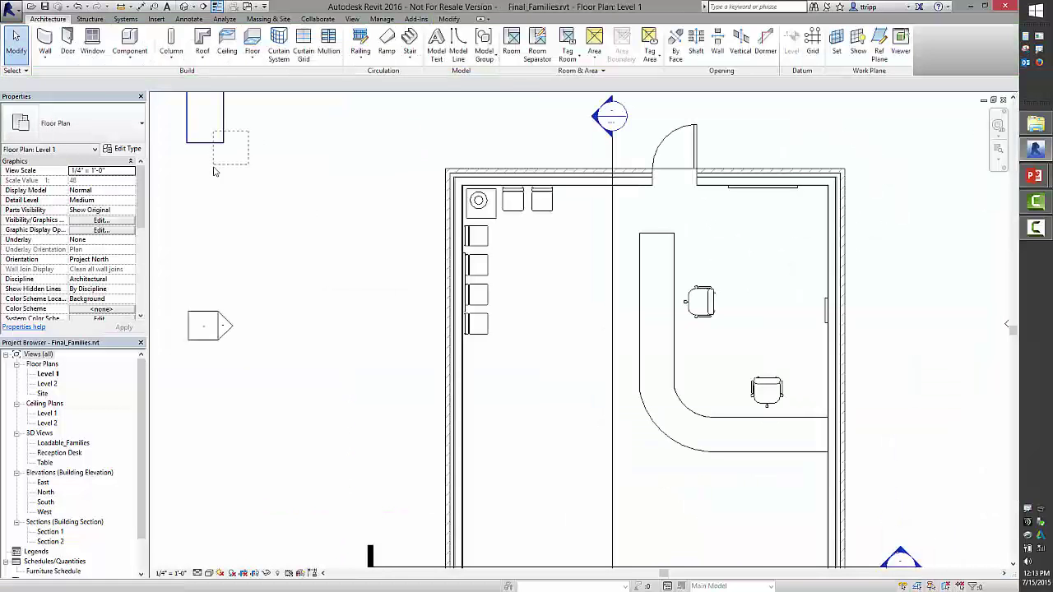
Step: Move the Family1 instance into the room beside the row of chairs and inspect its type properties
click(215, 140)
drag(215, 140, 545, 292)
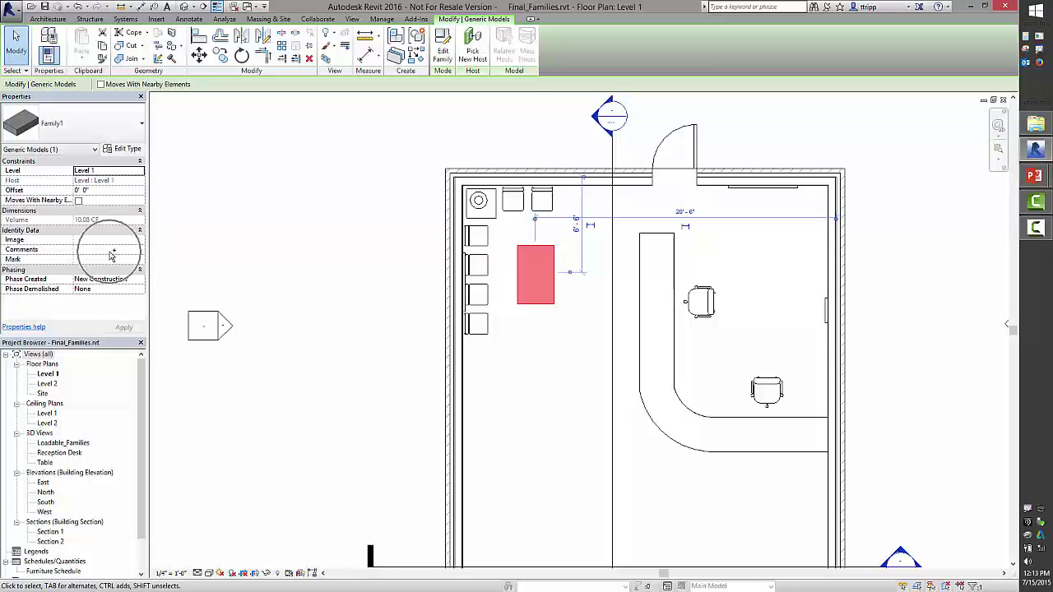
click(128, 149)
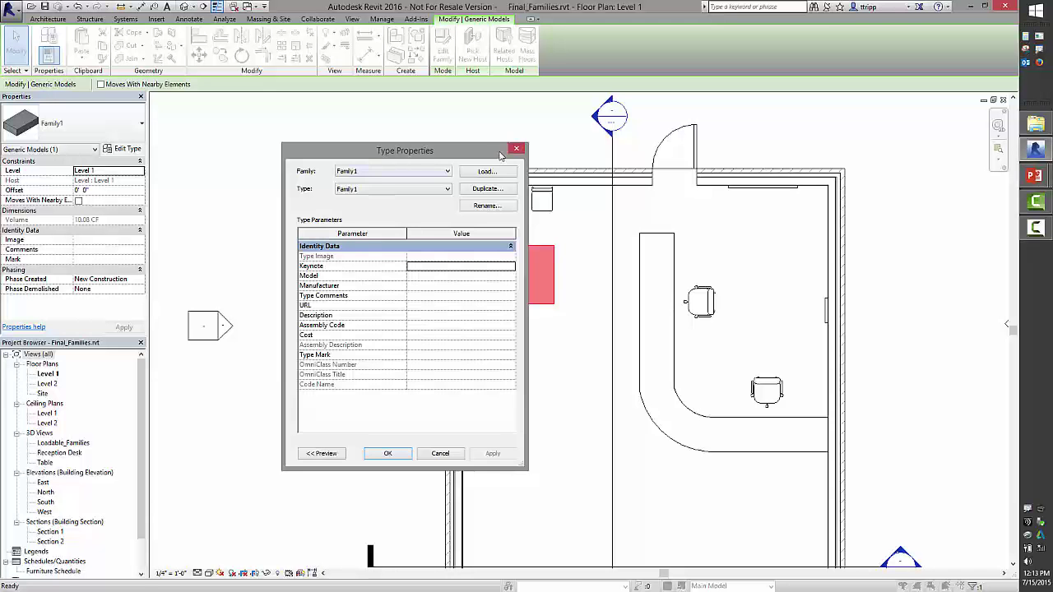
key(Escape)
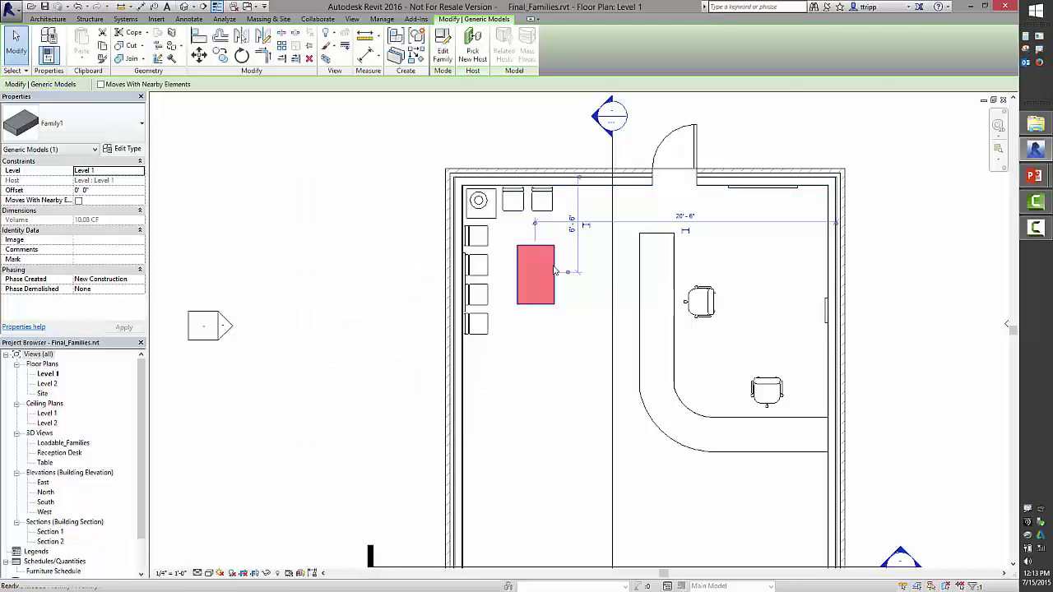
Step: Delete the Family1 instance from the project plan and the solid extrusion from the family's Ref. Level plan
key(Escape)
key(ctrl+Tab)
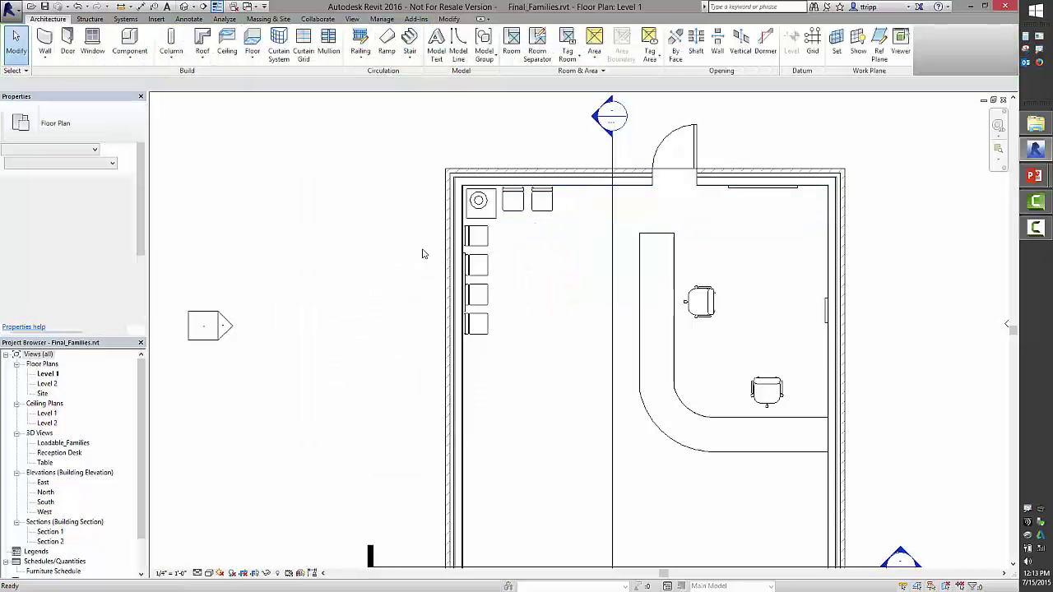
double_click(50, 373)
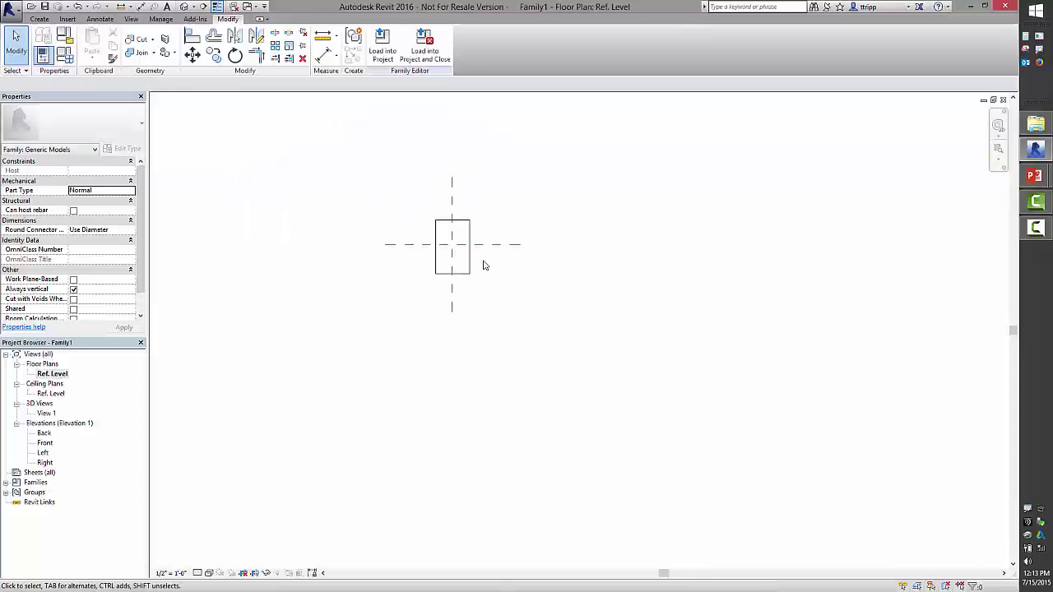
scroll(483, 264, up, 3)
click(458, 262)
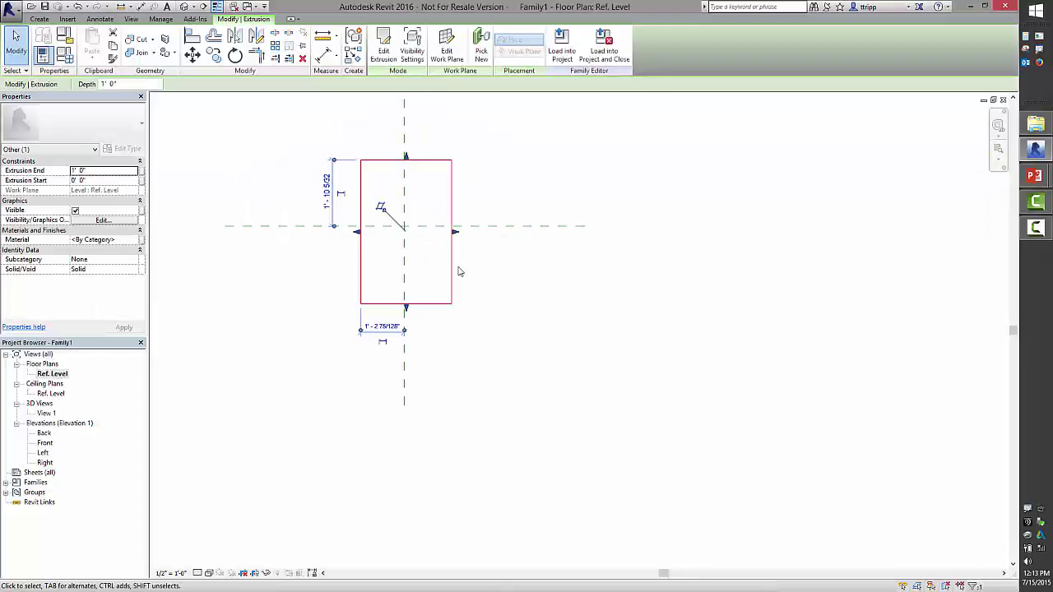
key(Delete)
Step: Draw two vertical reference planes in the Ref. Level plan, about 2'-1" to each side of the Center (Left/Right) plane
middle_drag(449, 268, 562, 384)
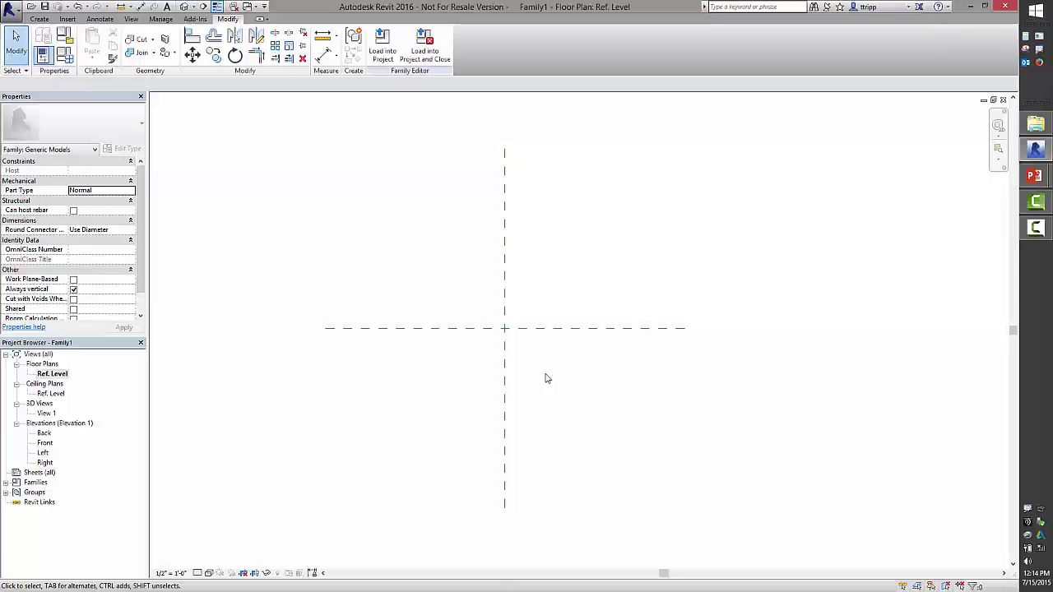
click(42, 19)
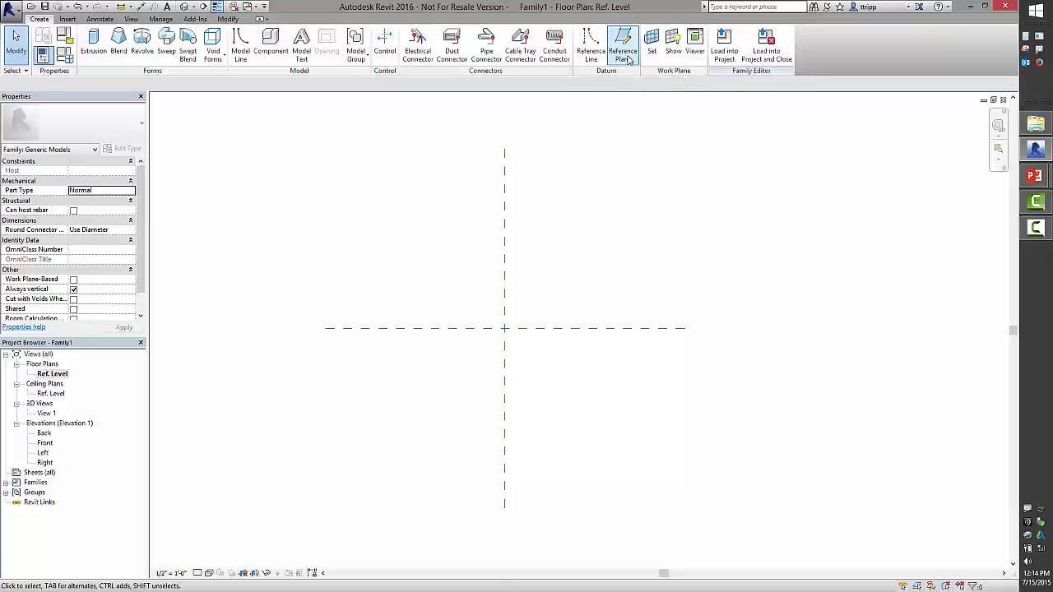
click(623, 54)
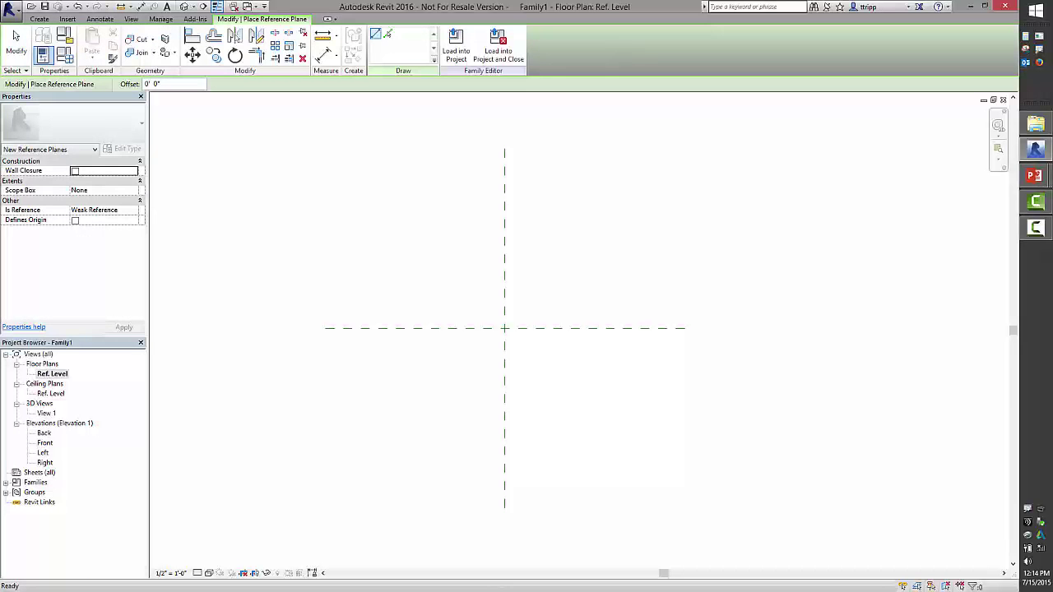
click(578, 229)
click(576, 426)
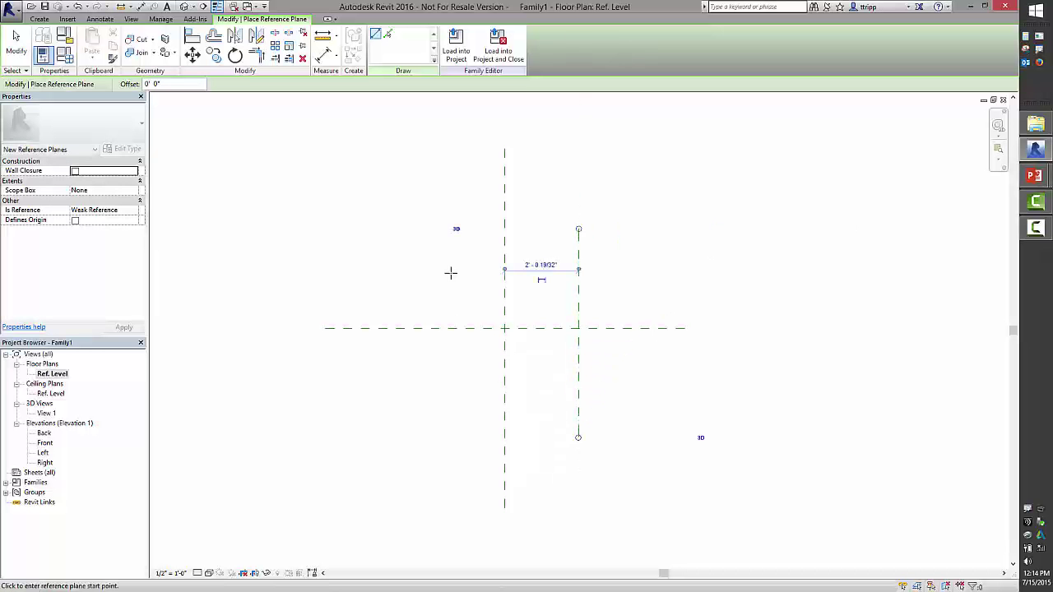
click(430, 230)
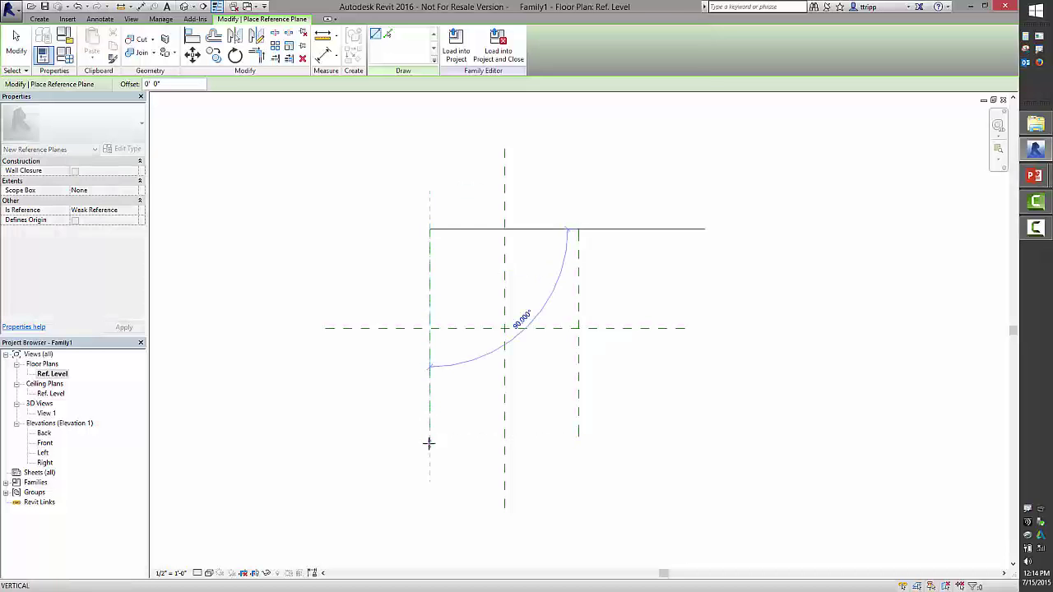
click(429, 442)
key(Escape)
key(Escape)
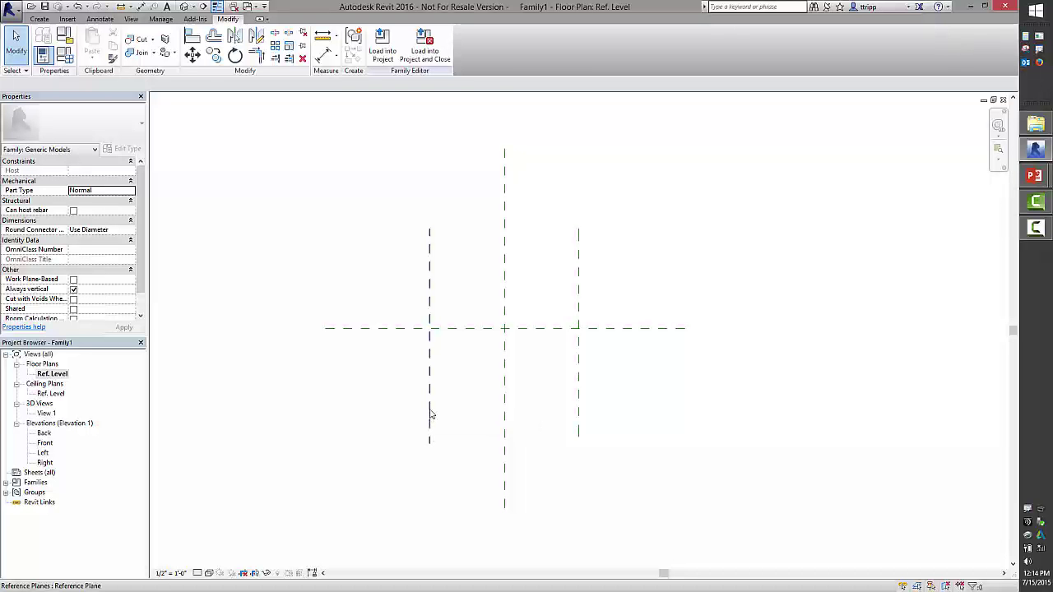
Step: Draw two horizontal reference planes, about 2'-2" above and about 2'-7" below the Center (Front/Back) plane
key(r)
key(p)
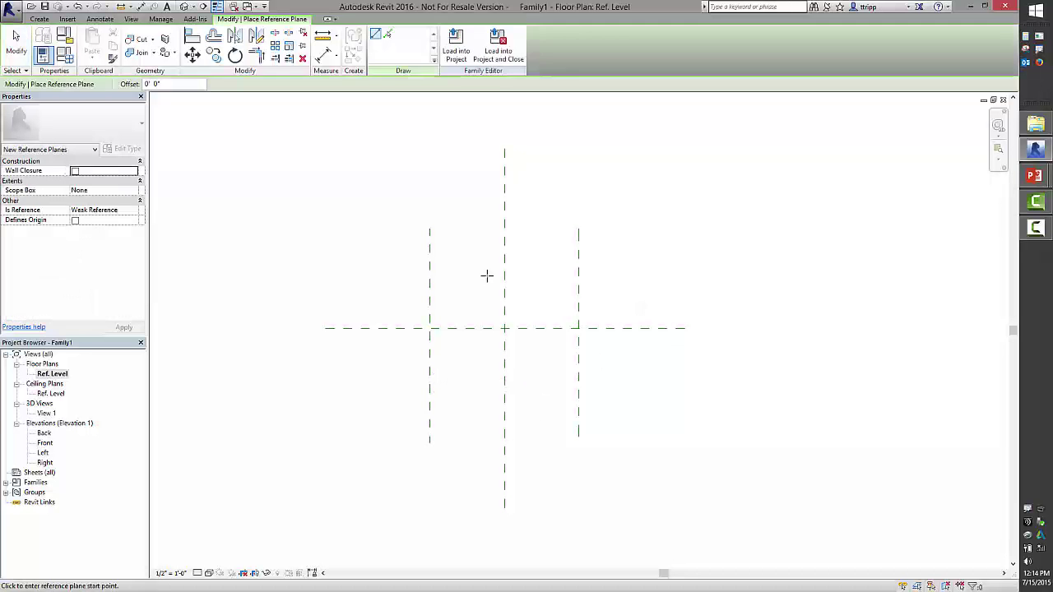
click(420, 245)
click(690, 243)
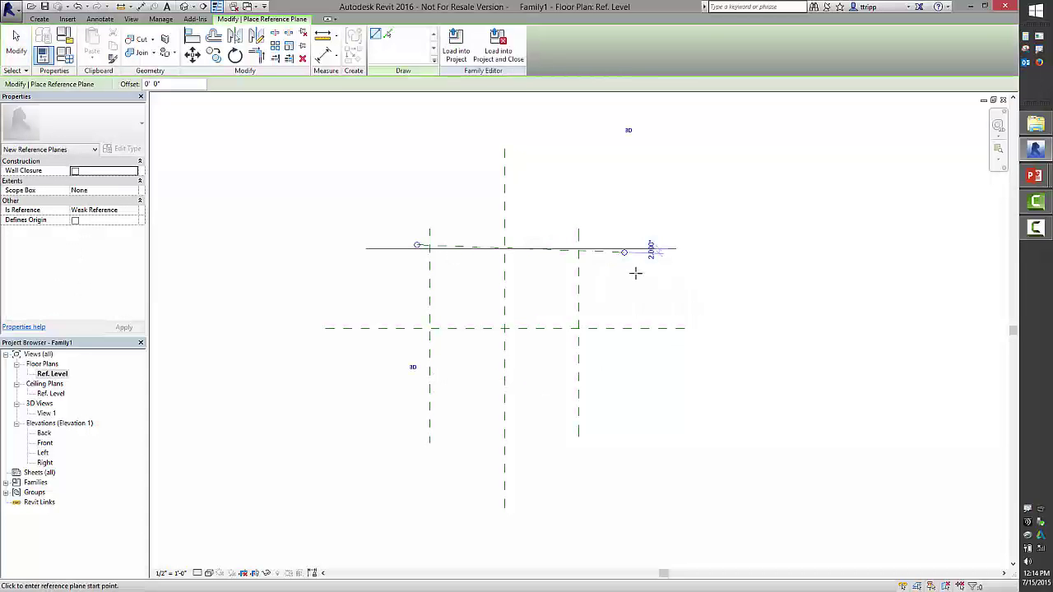
key(ctrl+z)
click(410, 249)
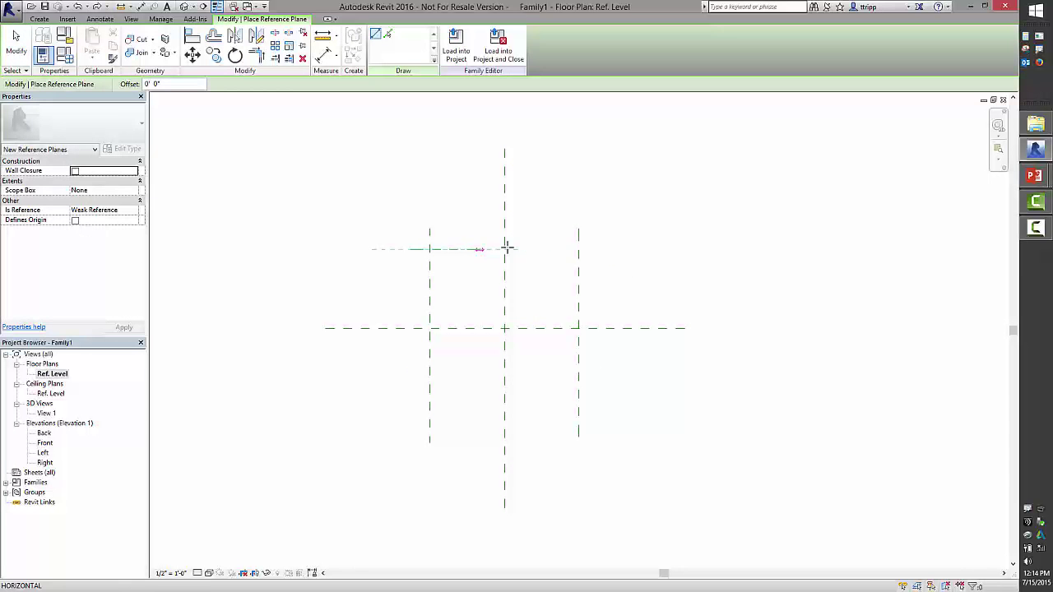
click(600, 249)
click(410, 422)
click(597, 423)
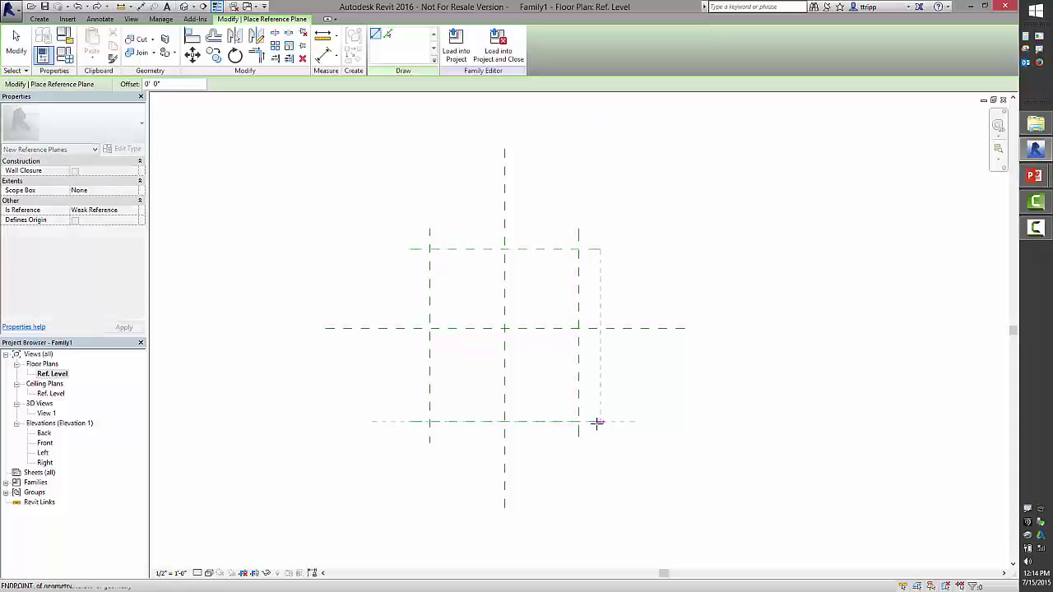
key(Escape)
key(Escape)
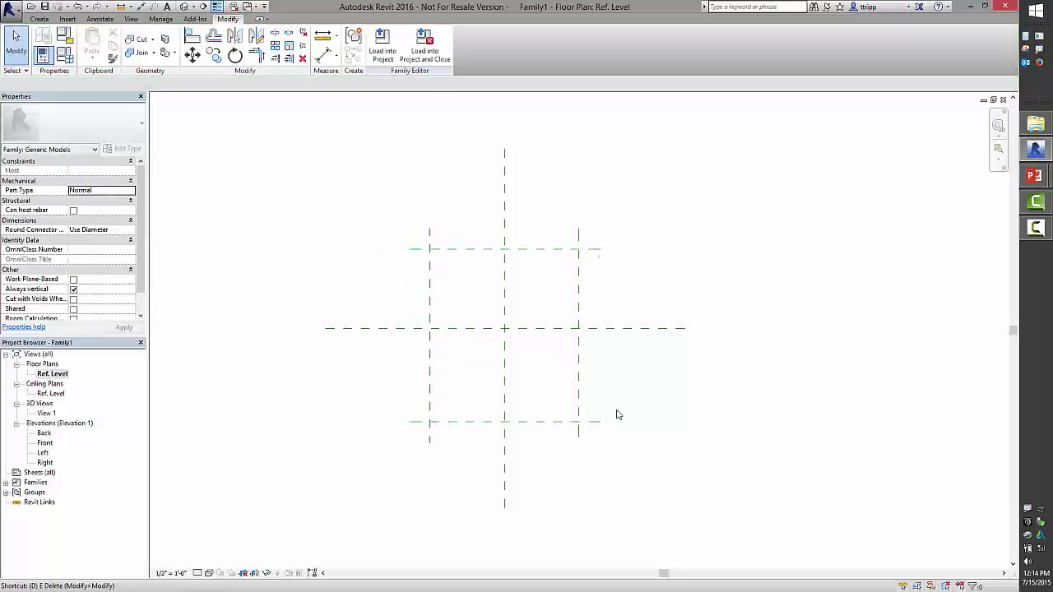
Step: Add an aligned dimension string across the three vertical reference planes above the layout and make its segments equal
key(d)
key(i)
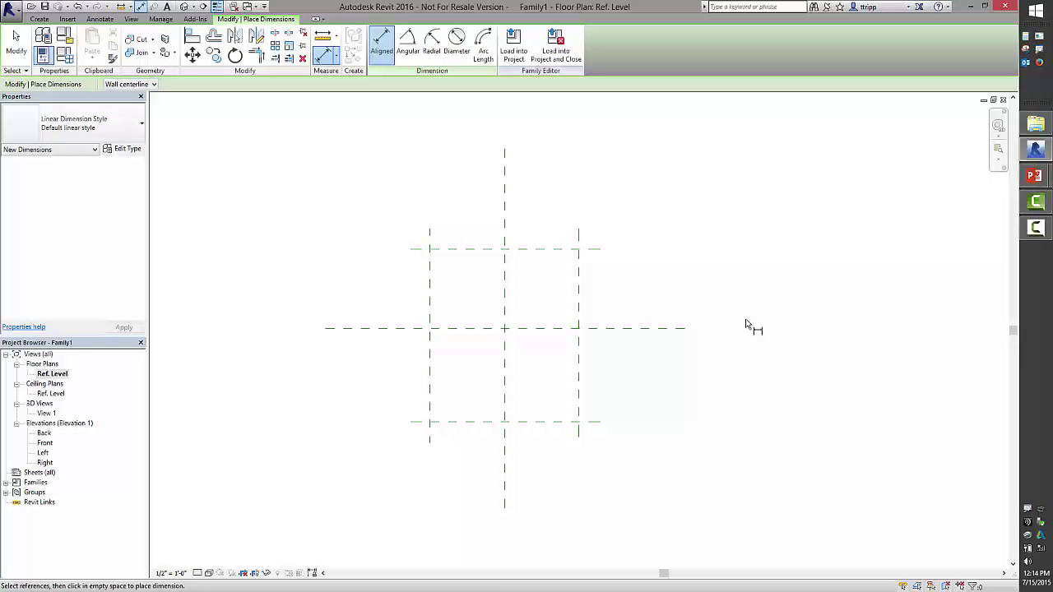
click(430, 271)
click(505, 277)
click(583, 276)
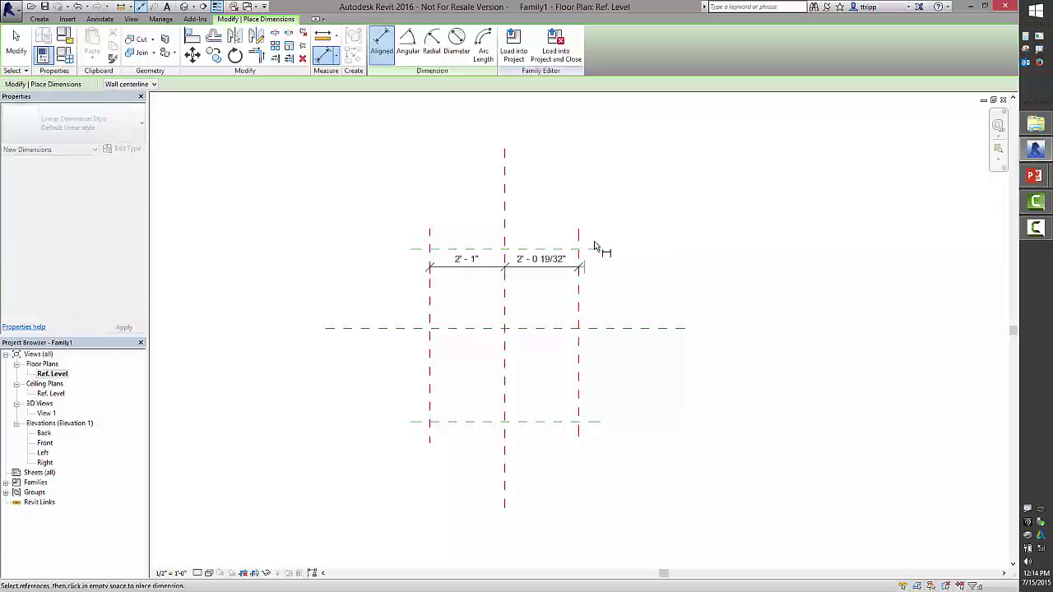
click(607, 171)
click(505, 136)
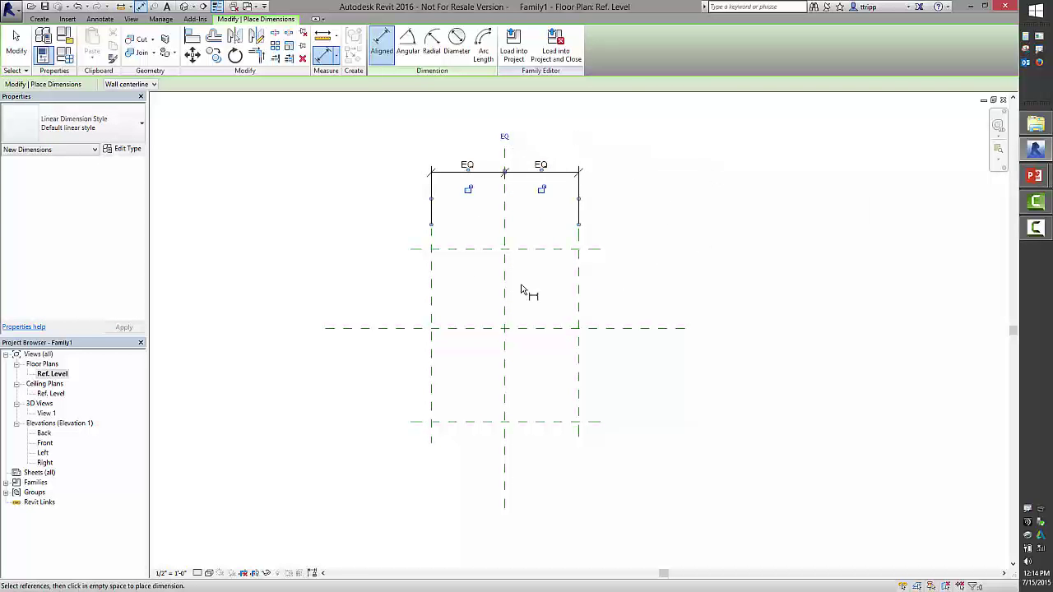
Step: Add an overall aligned dimension between the two outer vertical reference planes, above the EQ string
click(432, 287)
click(582, 286)
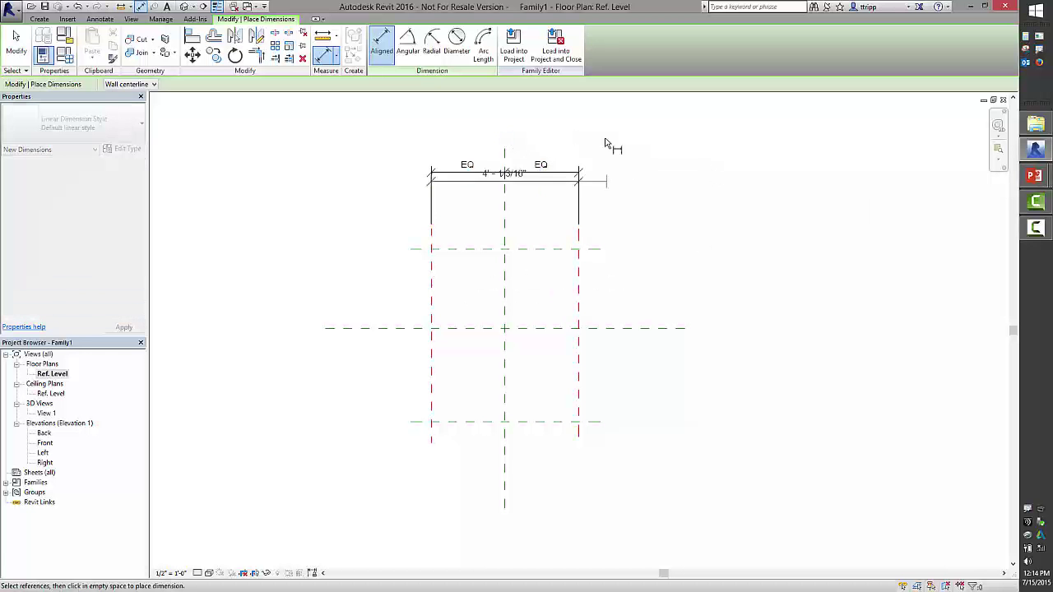
click(605, 130)
key(Escape)
key(Escape)
Step: Set the right vertical reference plane's distance from the center plane to 1'-0"
click(578, 284)
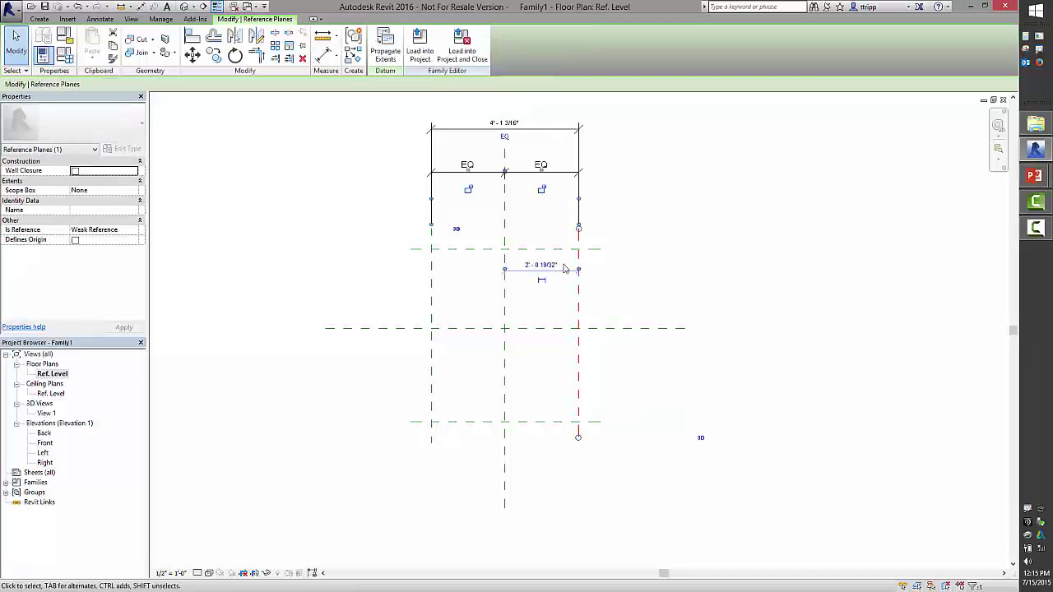
click(560, 265)
text(1)
key(Return)
key(d)
key(i)
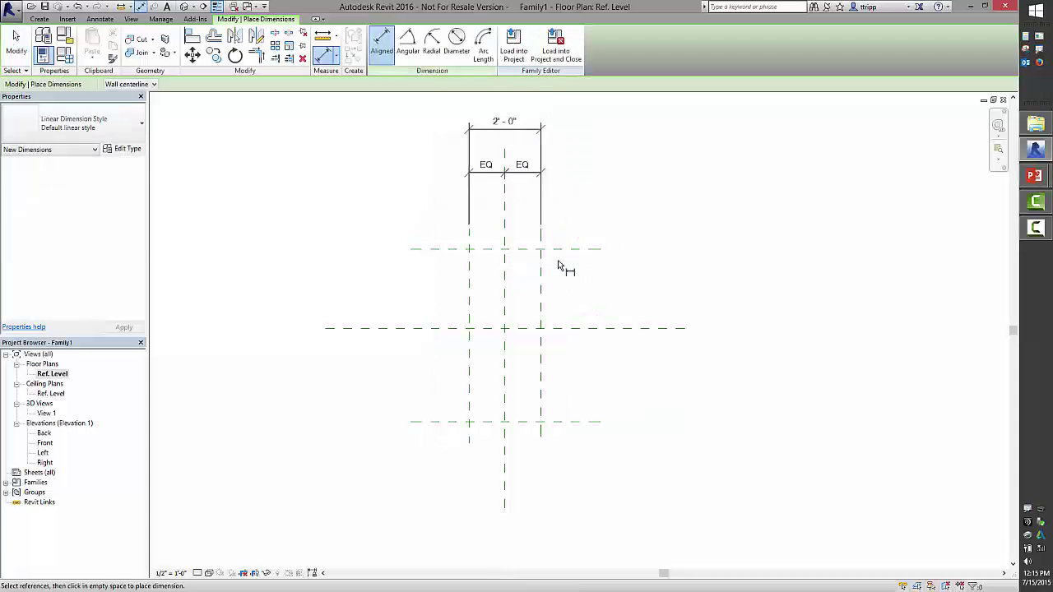
key(Escape)
key(Escape)
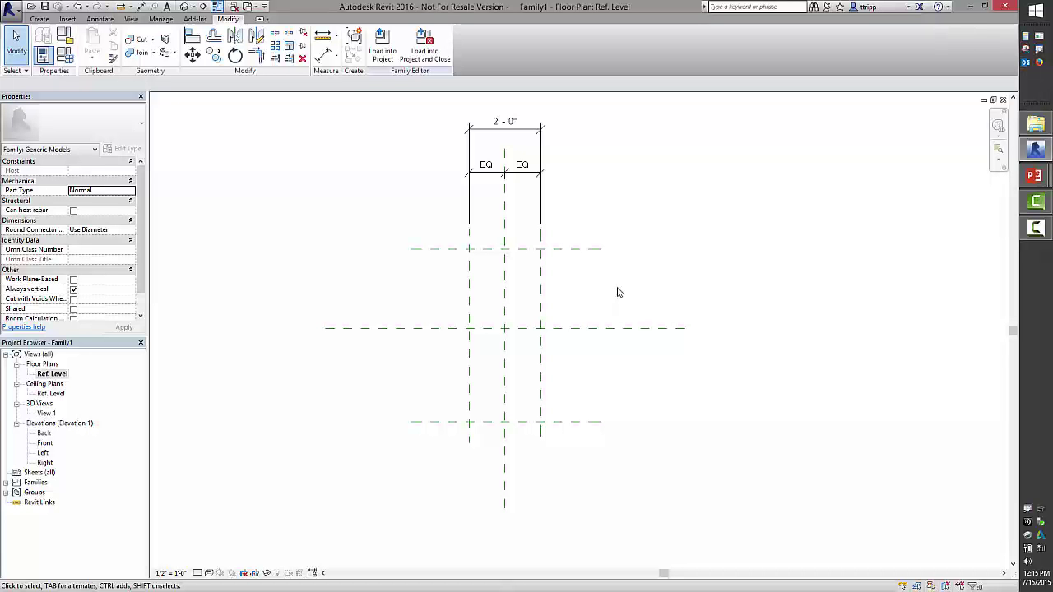
Step: Add an aligned dimension string across the three horizontal reference planes, right of the layout, and make its segments equal
key(d)
key(i)
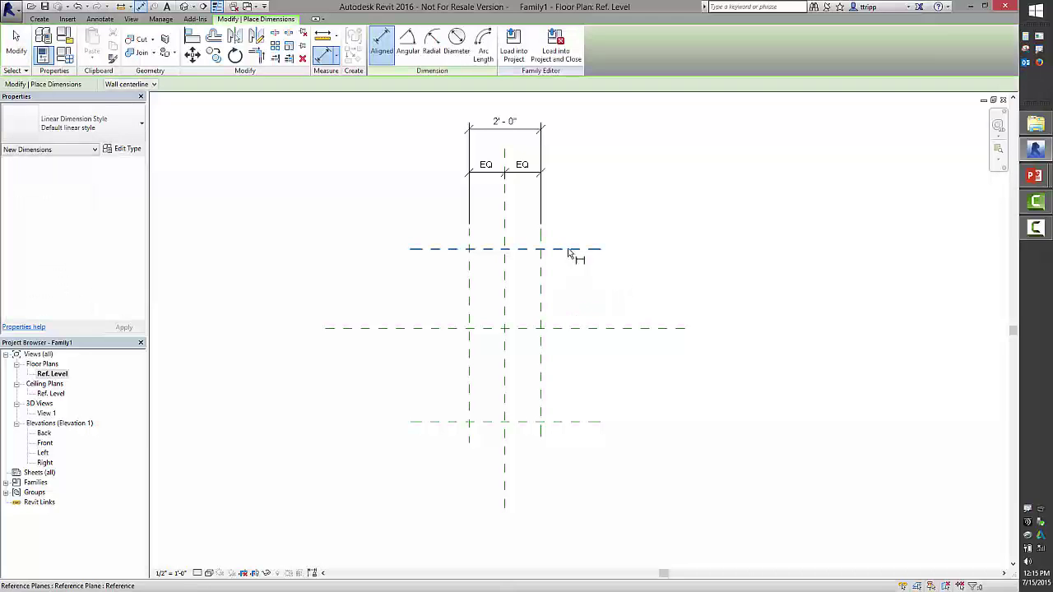
click(569, 249)
click(570, 328)
click(577, 422)
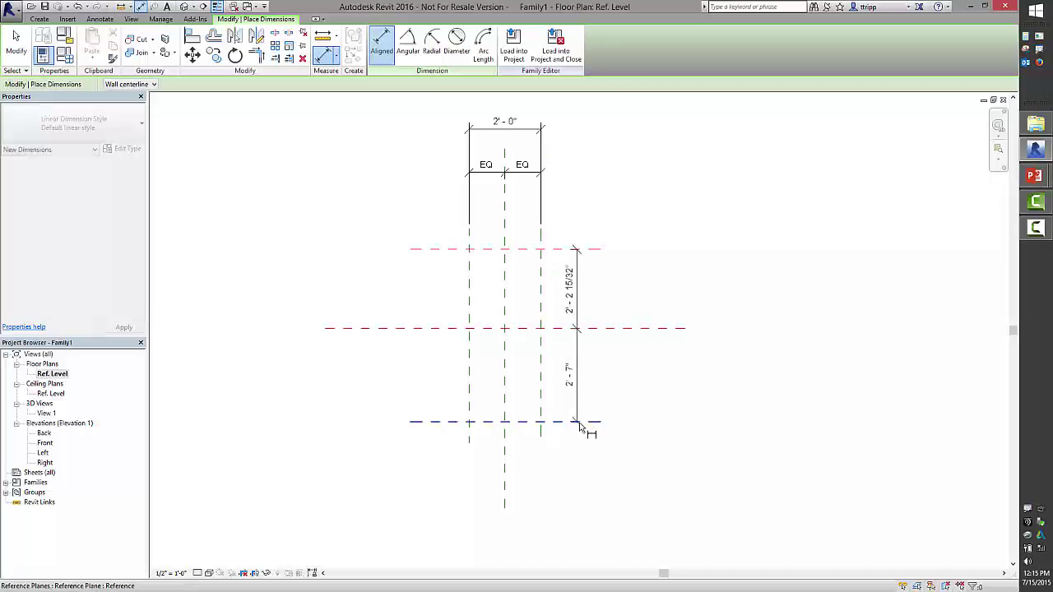
click(662, 426)
click(674, 328)
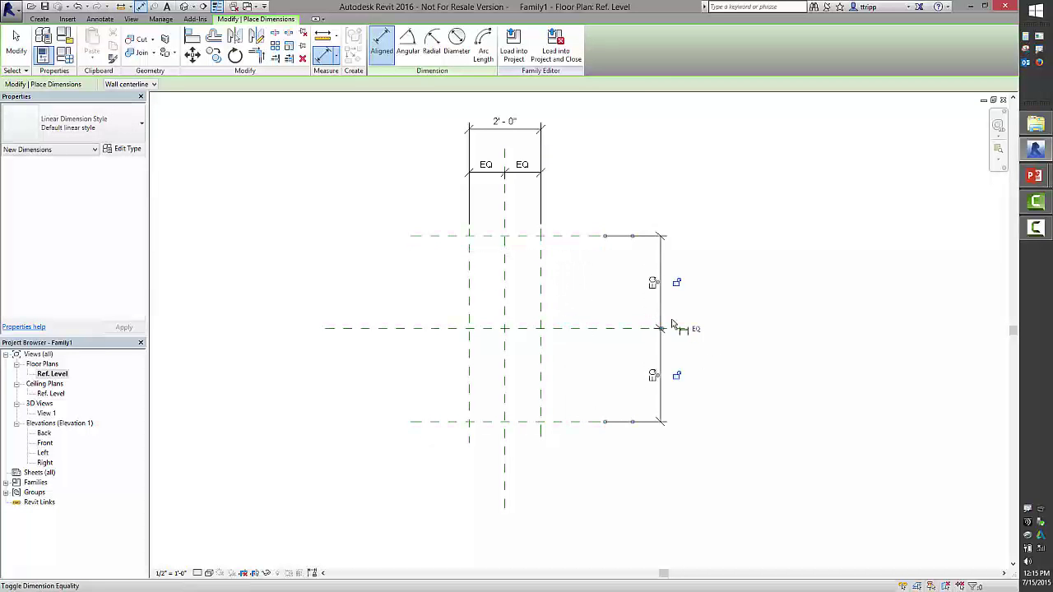
Step: Add an overall aligned dimension between the two outer horizontal reference planes, right of the EQ string
click(566, 240)
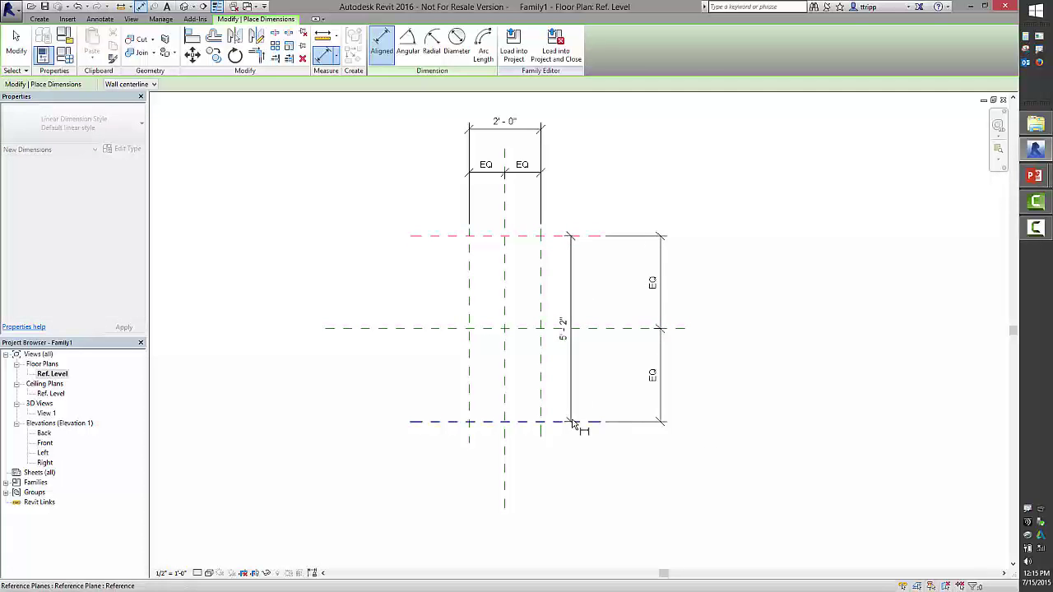
click(576, 425)
click(713, 434)
key(Escape)
key(Escape)
Step: Set the lower horizontal reference plane's distance from the center plane to 2'-0"
click(527, 422)
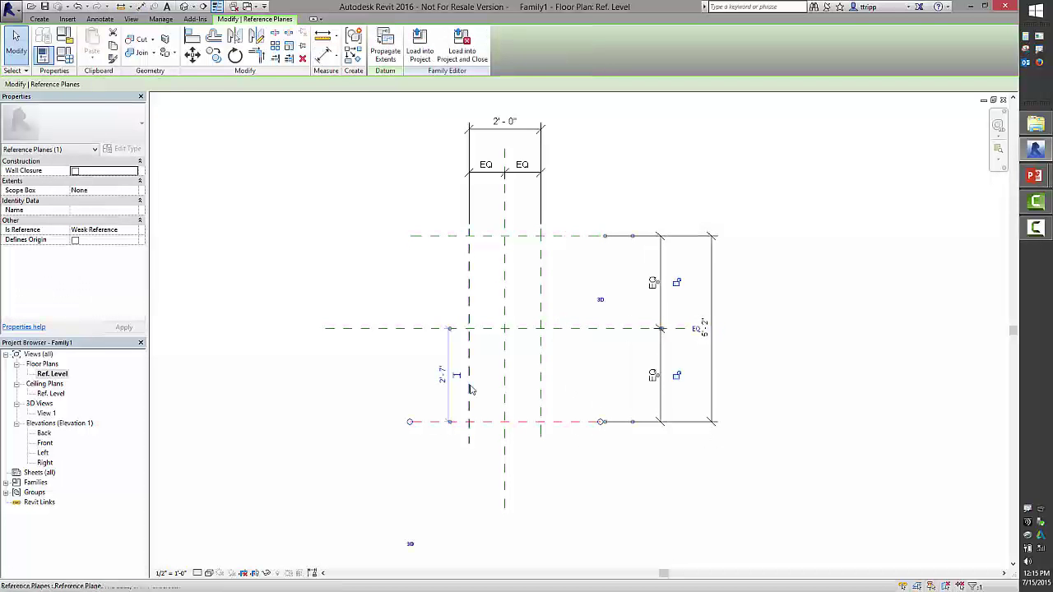
click(442, 374)
text(2' 7")
key(Return)
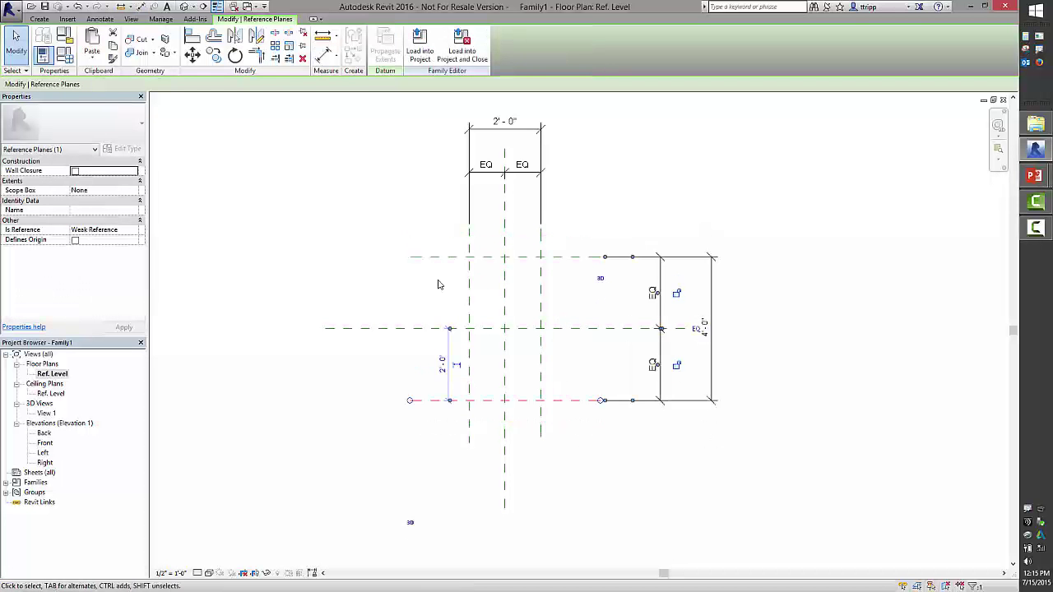
click(438, 273)
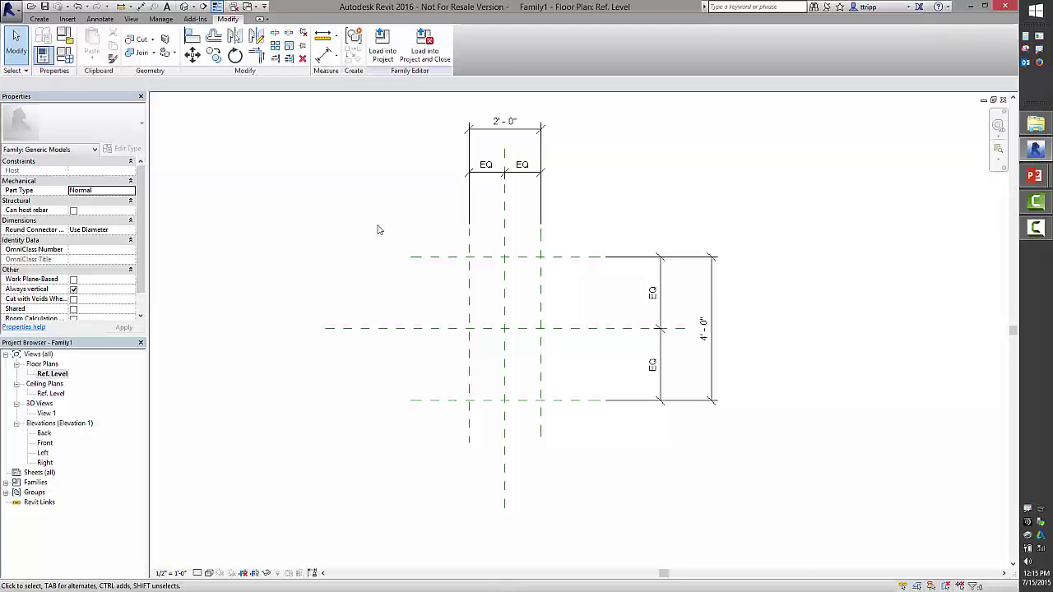
Step: Open the Family Types dialog and expand its Identity Data parameters
click(71, 60)
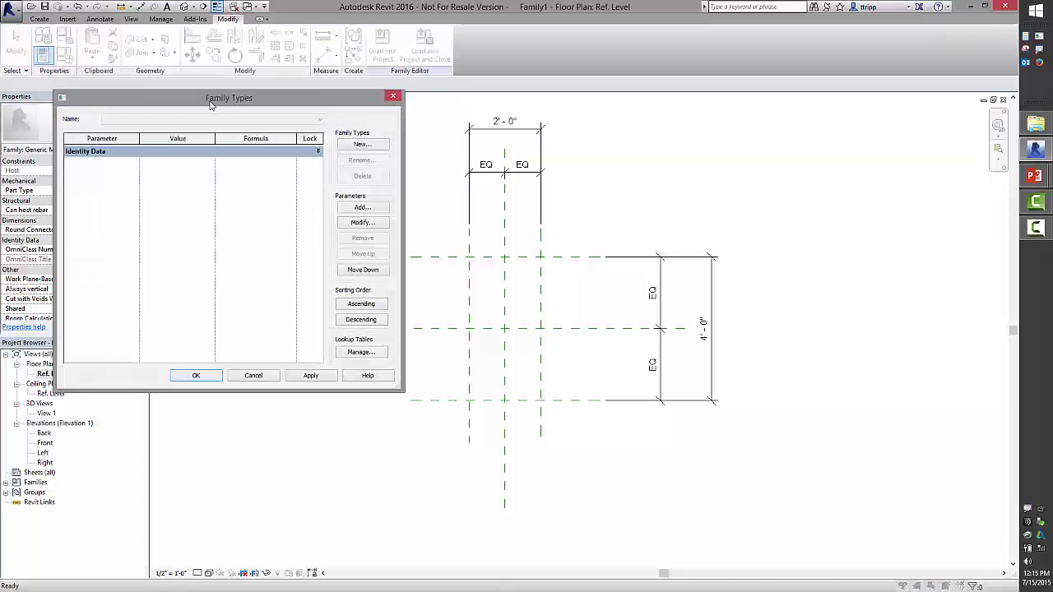
drag(209, 105, 299, 108)
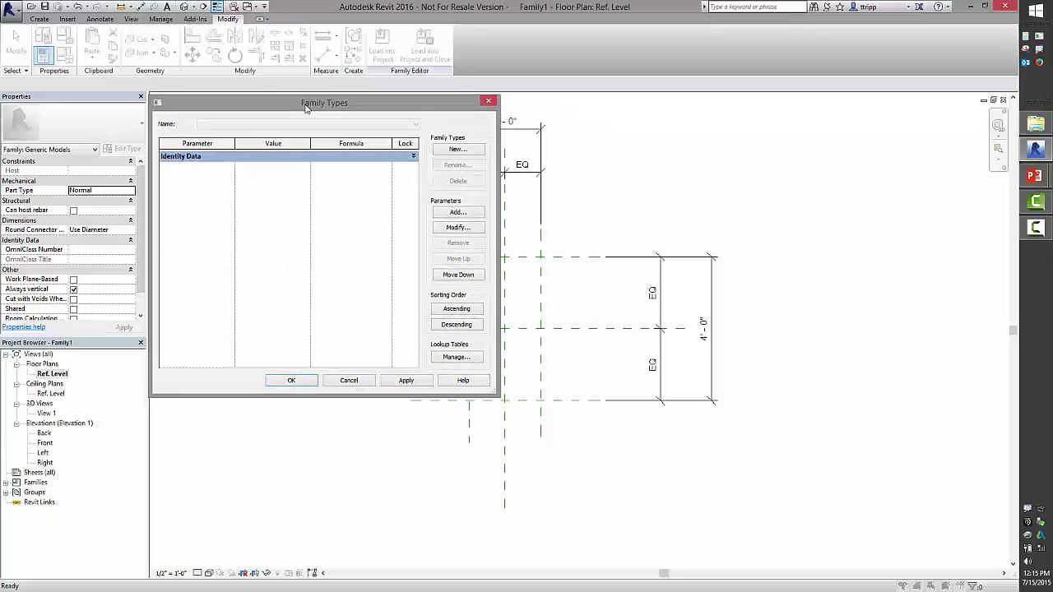
click(411, 158)
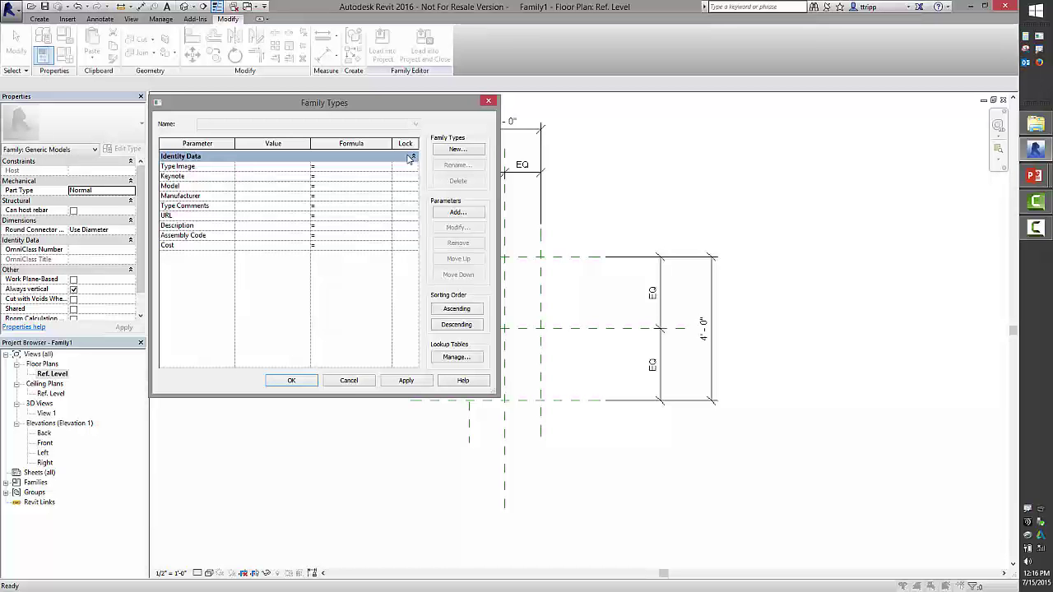
Step: Add a family type parameter named Width with discipline Common and parameter type Length, grouped under Dimensions
click(454, 213)
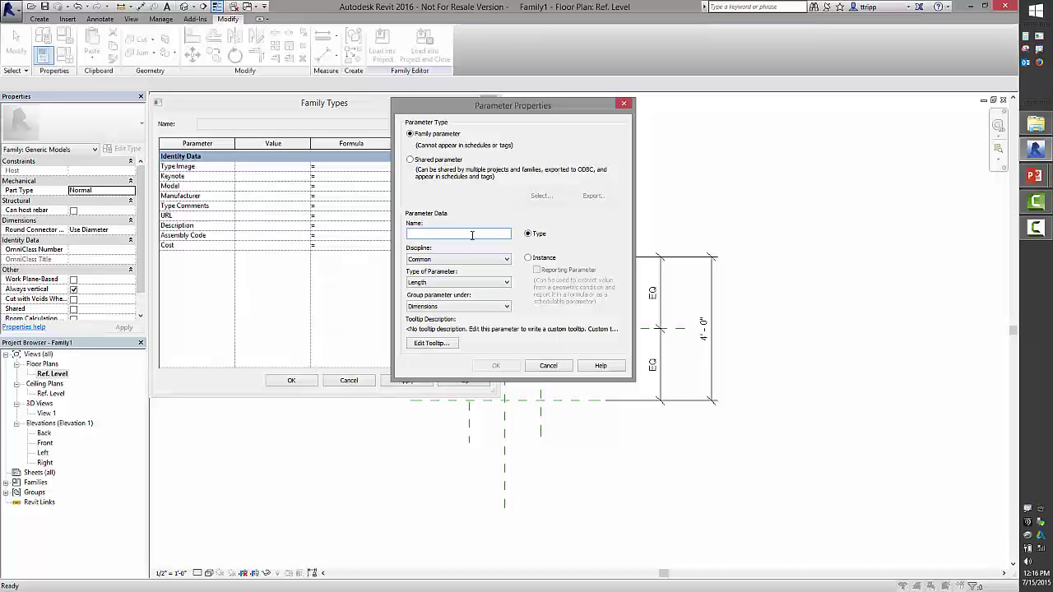
text(Width)
click(534, 252)
click(503, 262)
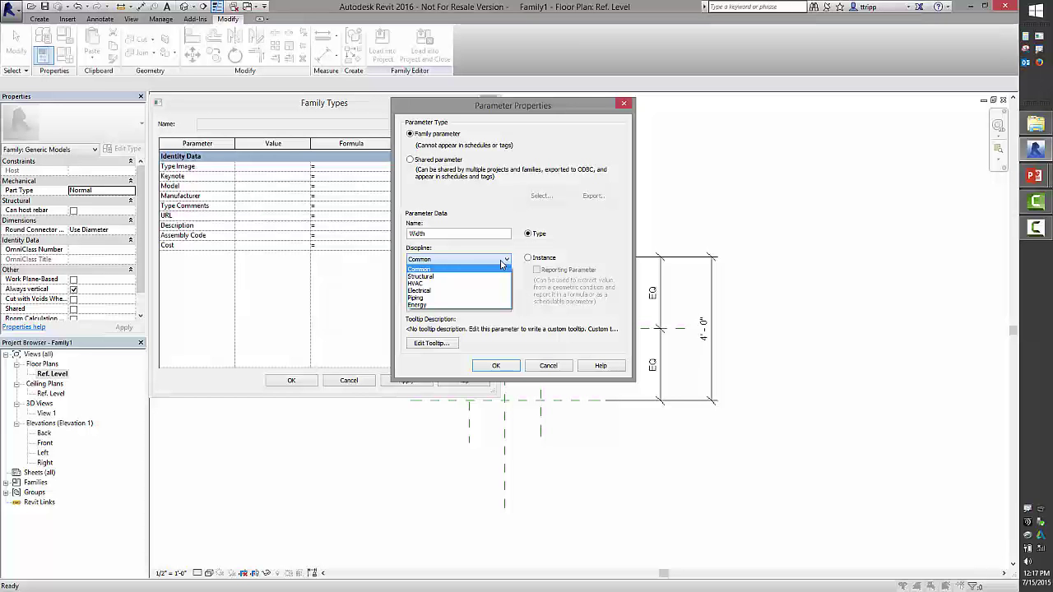
click(503, 264)
click(496, 282)
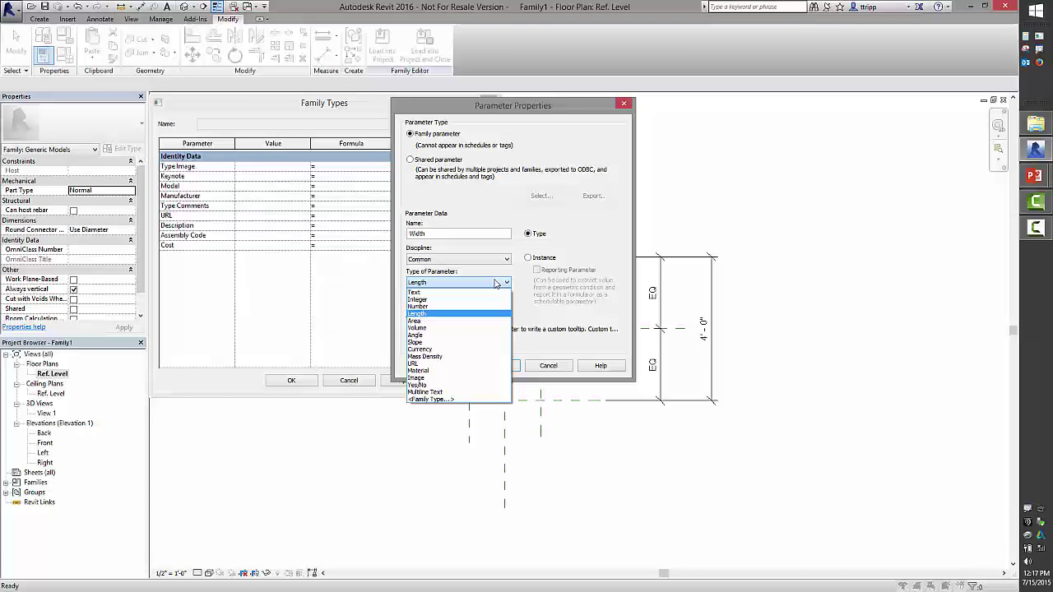
click(428, 314)
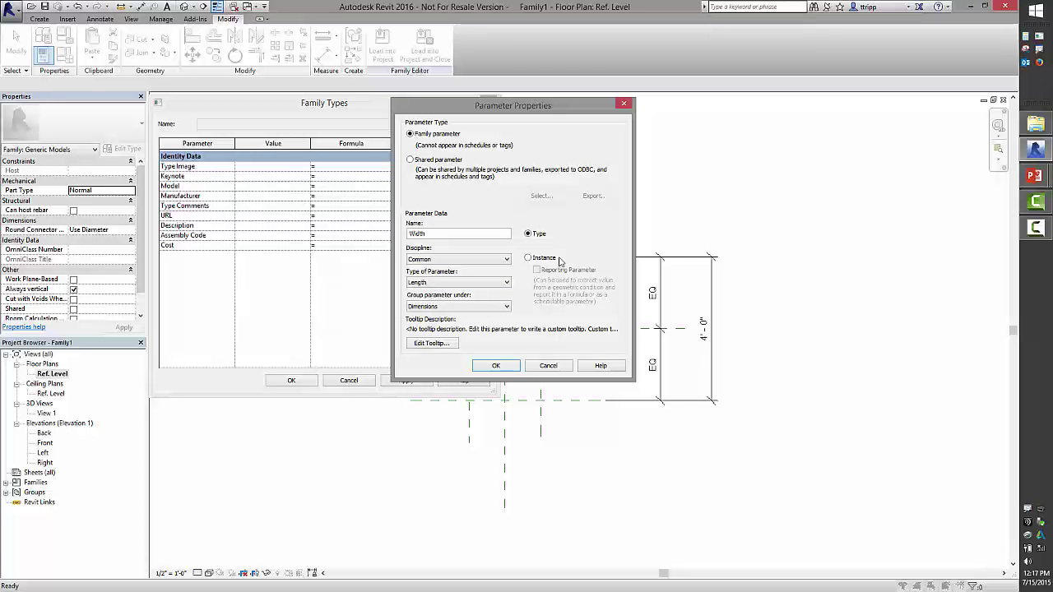
click(500, 365)
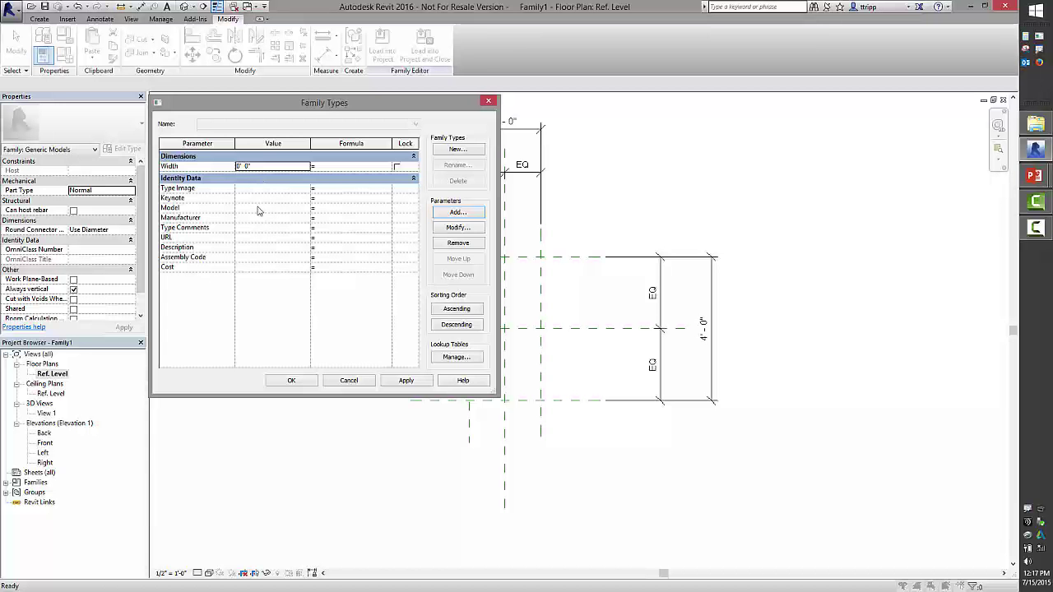
click(291, 380)
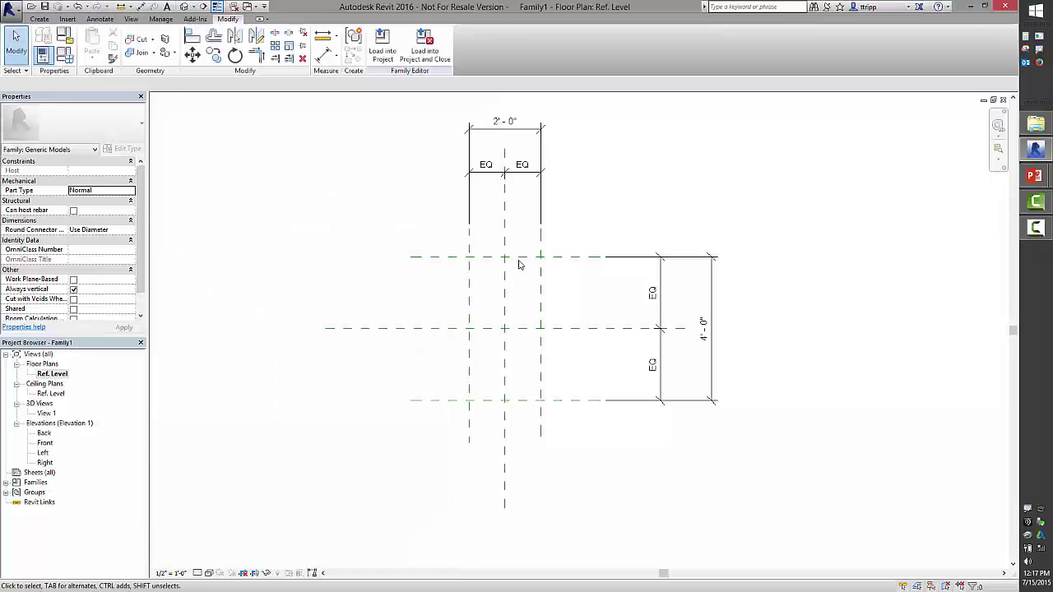
Step: Label the overall dimension between the outer vertical reference planes with the Width parameter
click(551, 150)
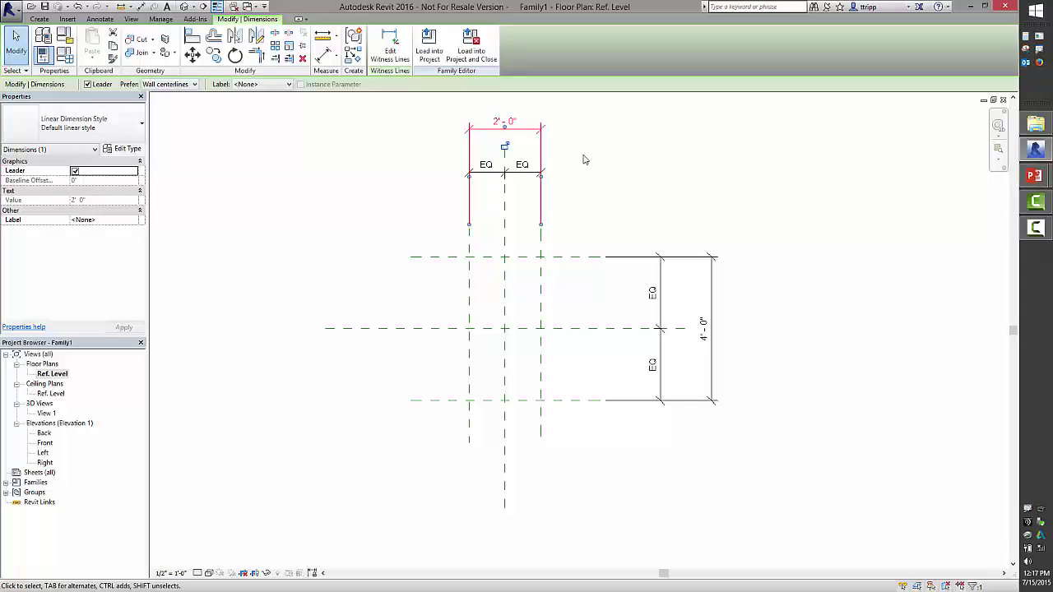
click(286, 90)
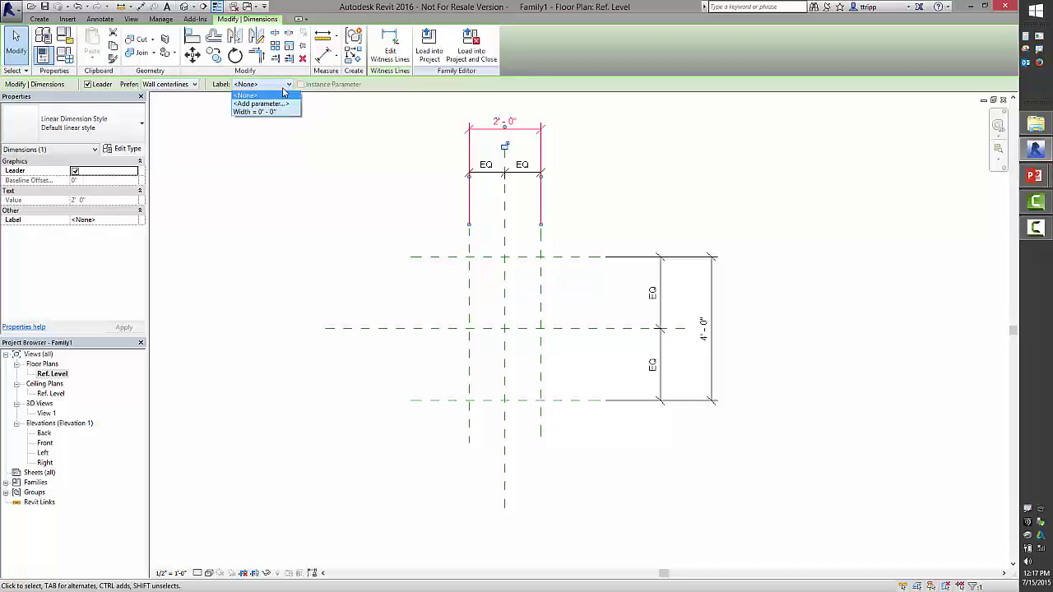
click(279, 112)
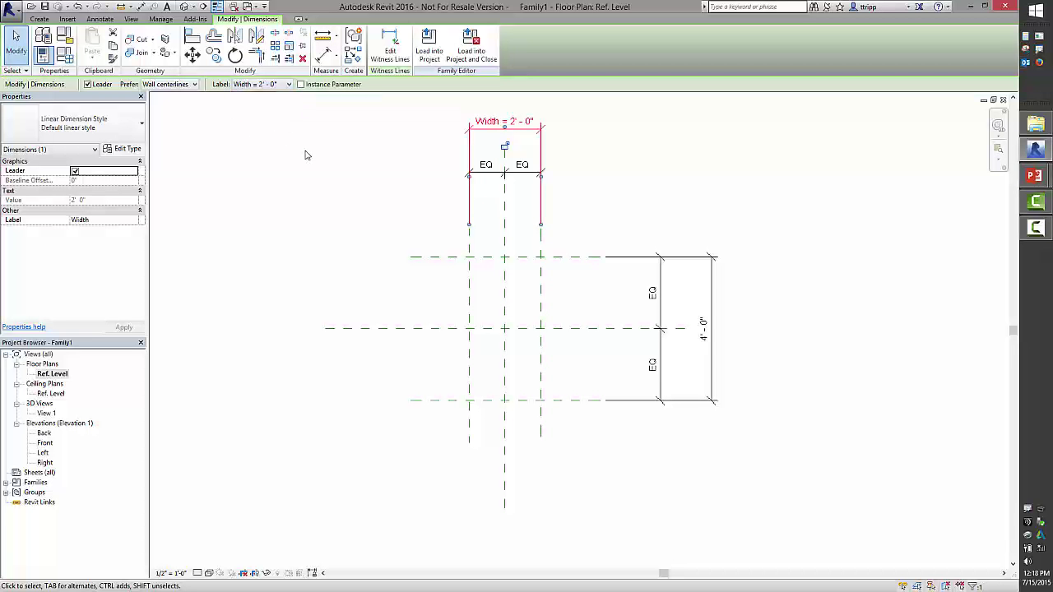
click(280, 155)
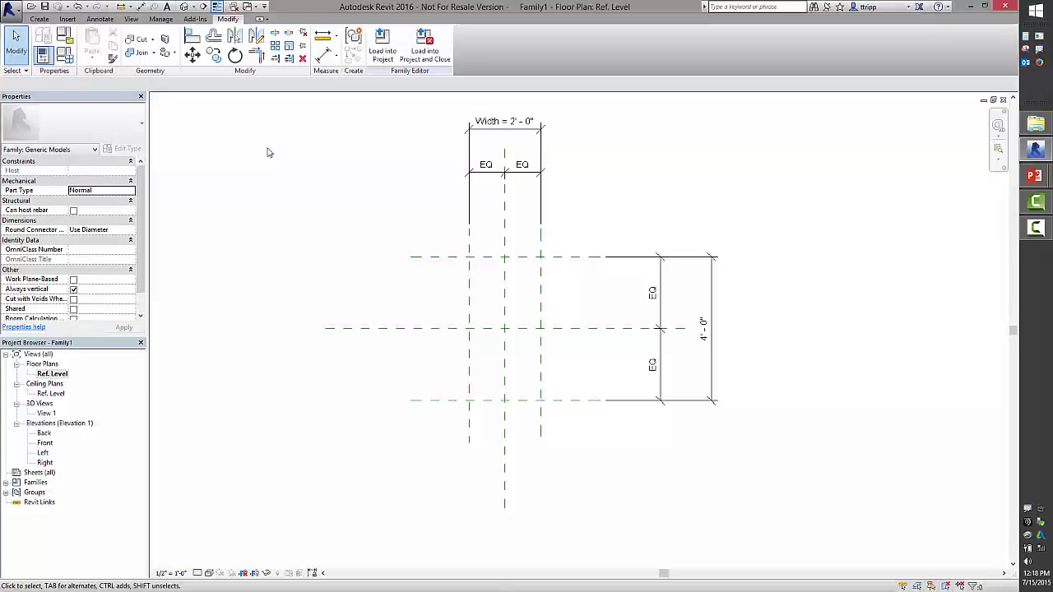
click(65, 55)
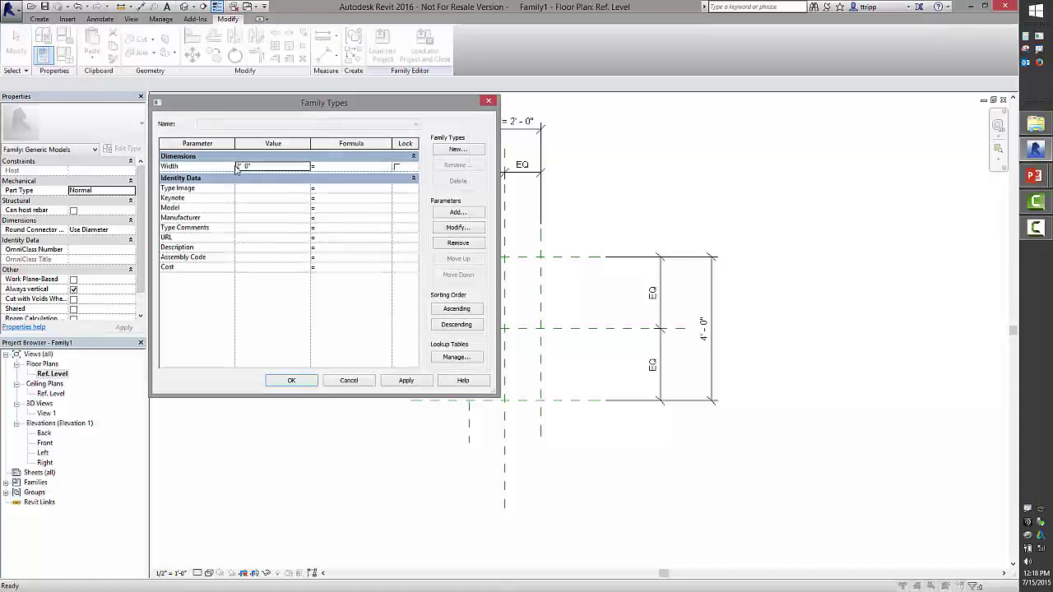
double_click(270, 168)
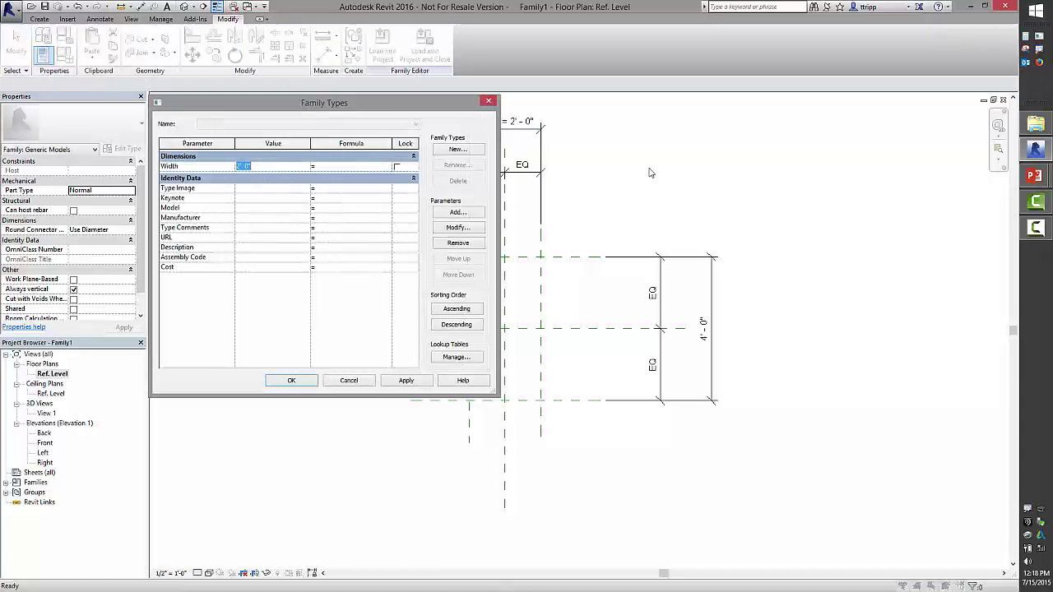
click(349, 380)
Step: Flex the family by setting the Width parameter to 3'-0" in Family Types and applying it
middle_drag(684, 296, 943, 297)
scroll(943, 297, down, 1)
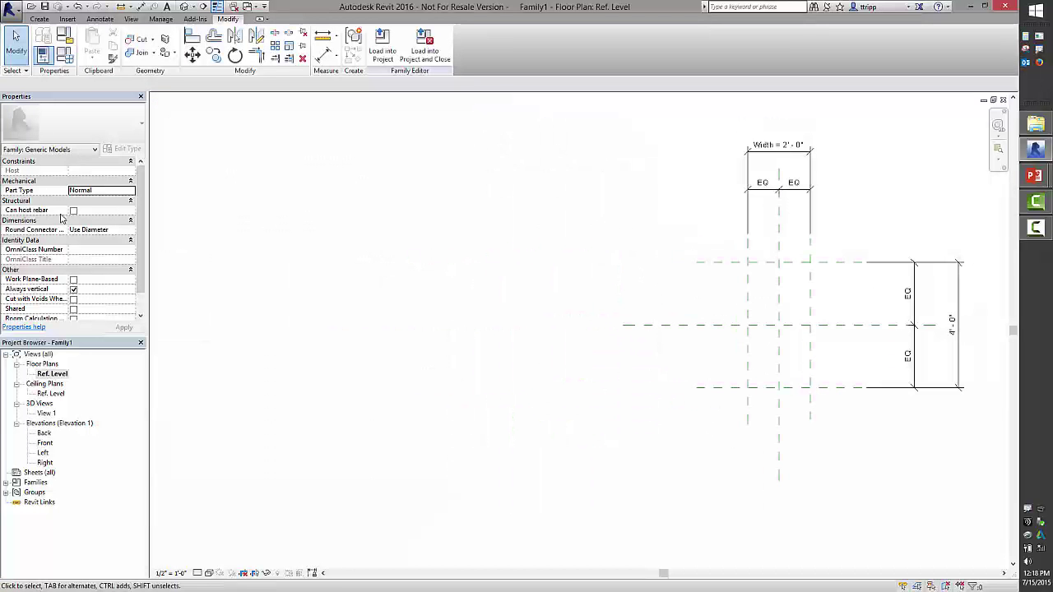
click(64, 55)
click(290, 158)
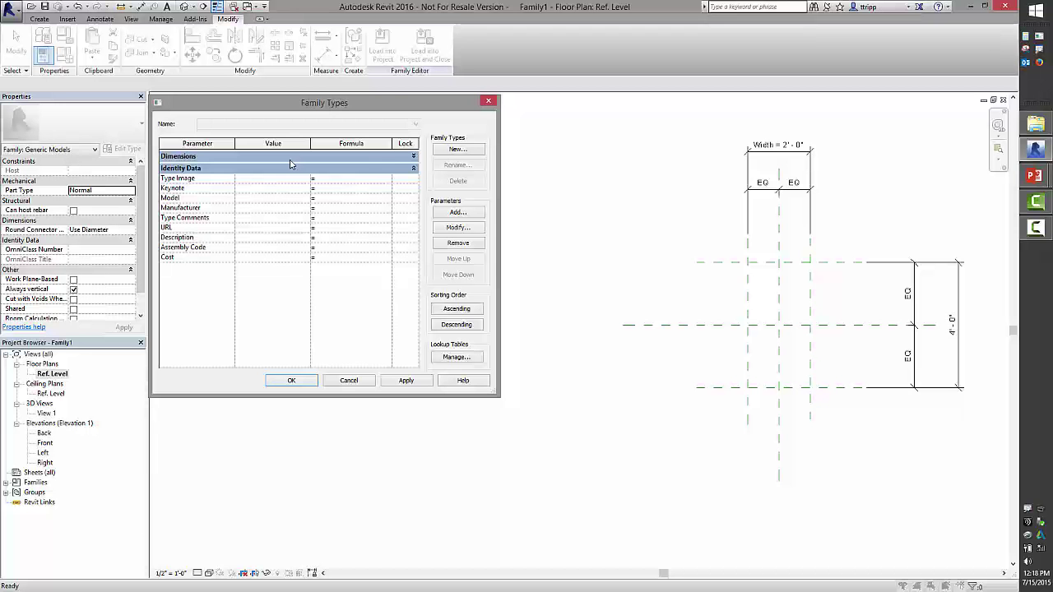
click(289, 158)
click(277, 167)
text(3)
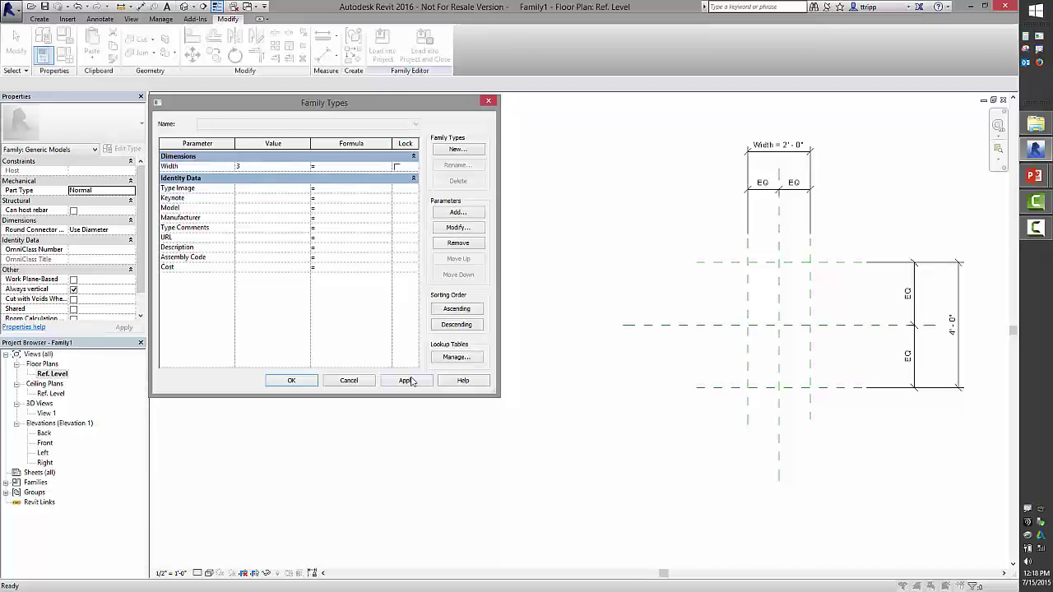
click(408, 381)
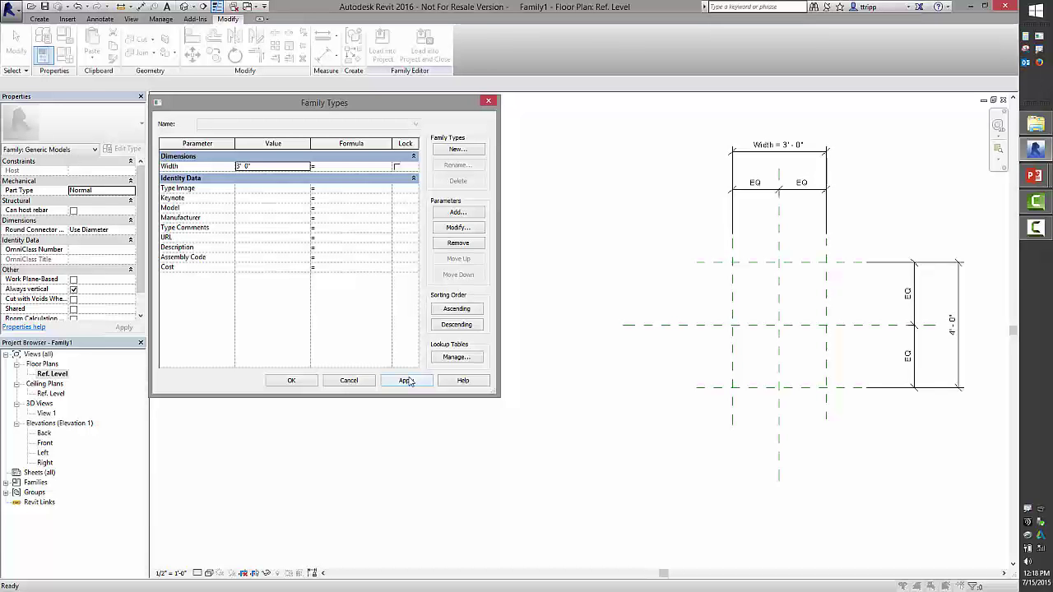
click(303, 382)
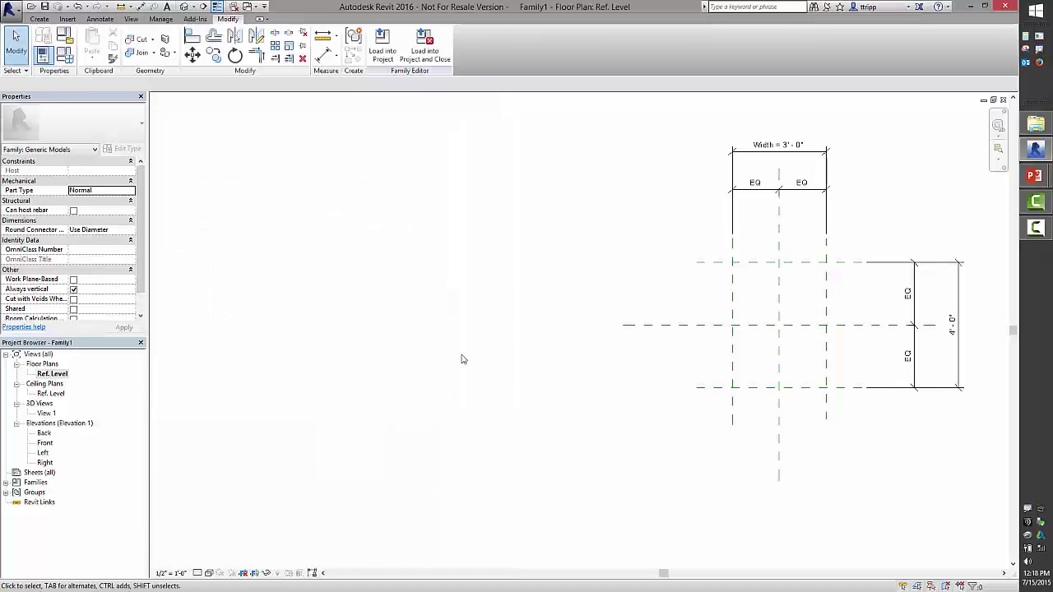
Step: Label the overall dimension between the outer horizontal reference planes with a new type parameter named Length, grouped under Dimensions
middle_drag(576, 341, 505, 326)
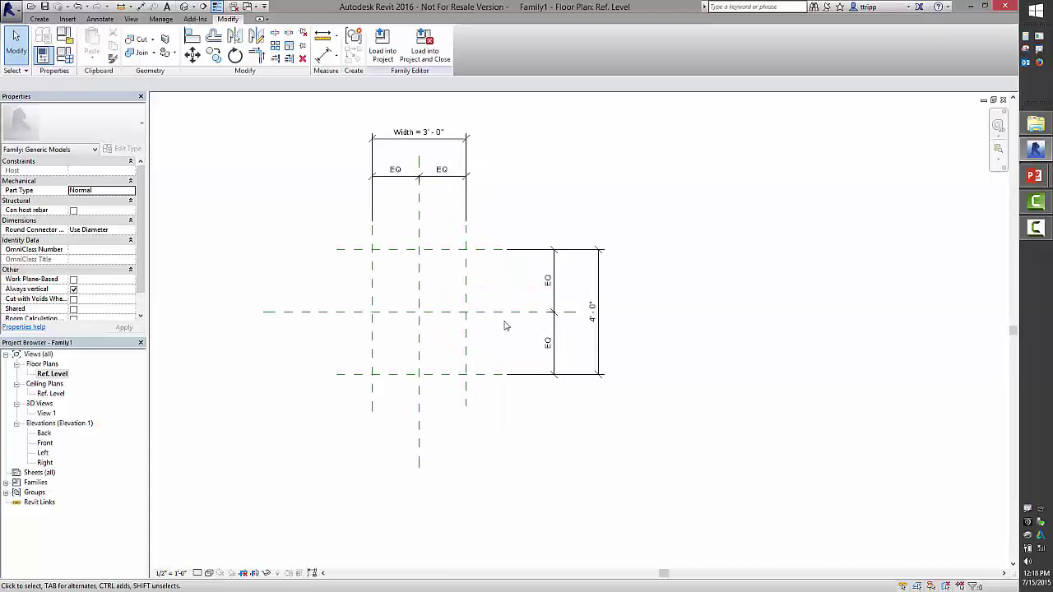
scroll(505, 326, up, 1)
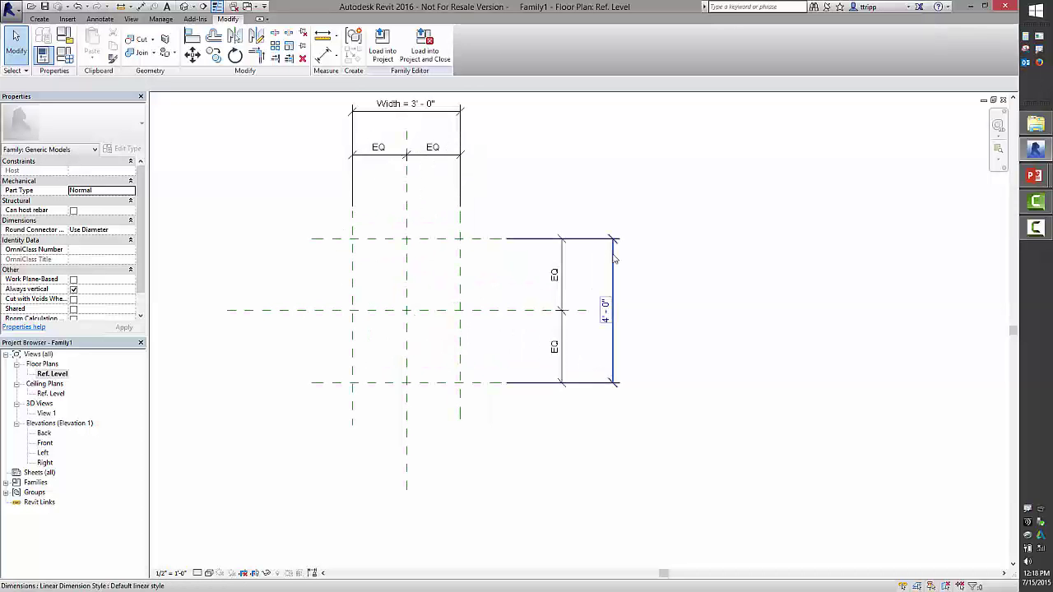
click(527, 240)
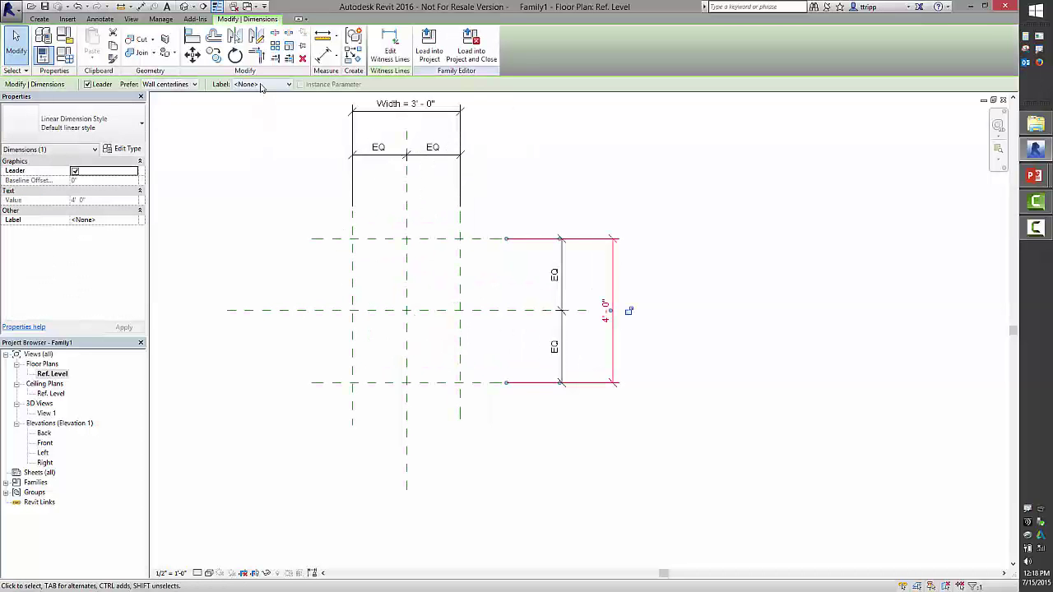
click(261, 86)
click(261, 106)
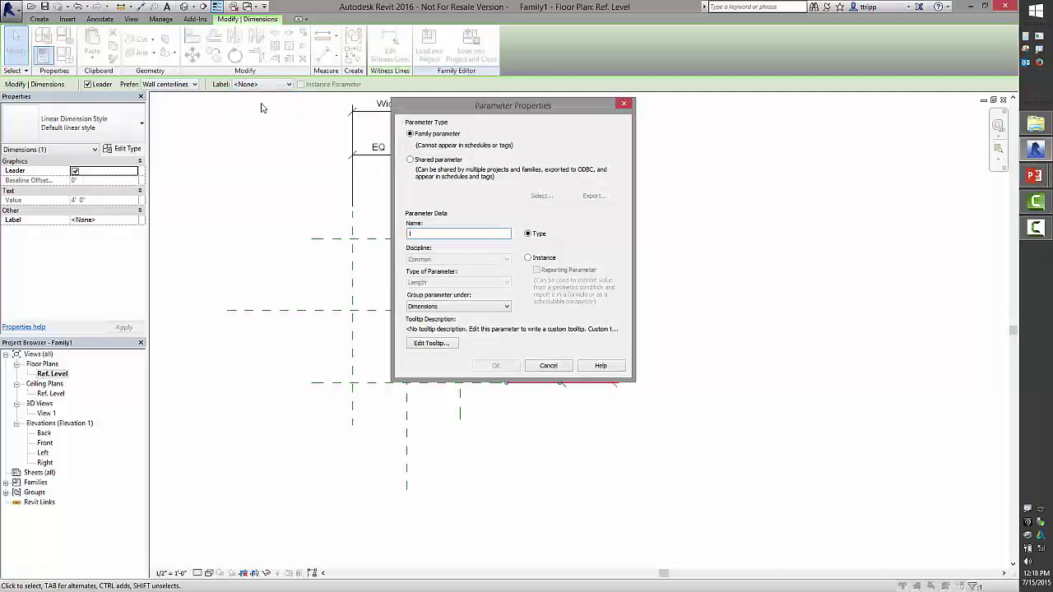
text(Length)
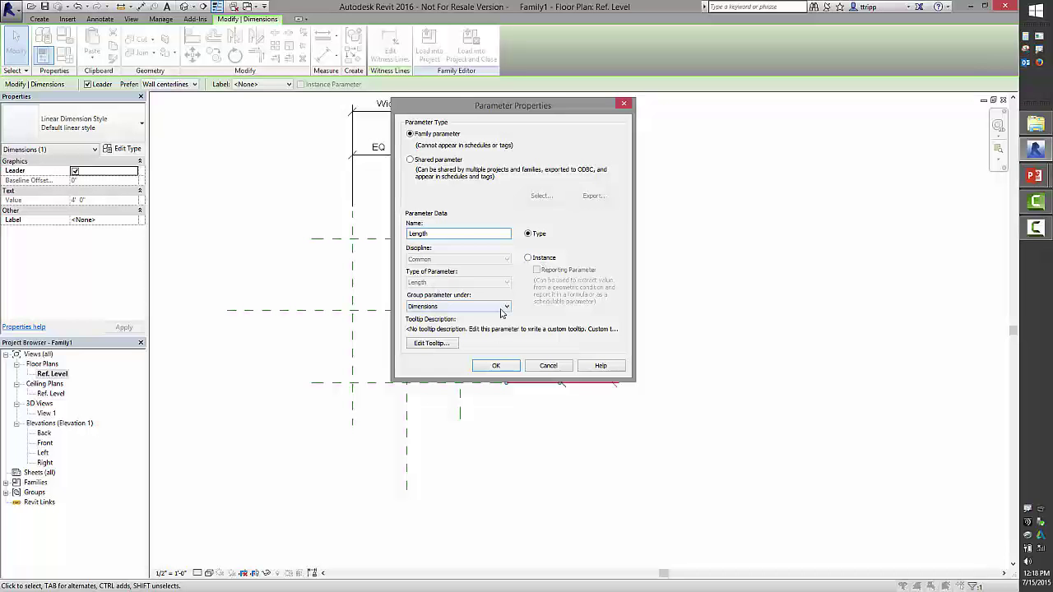
click(490, 368)
click(499, 354)
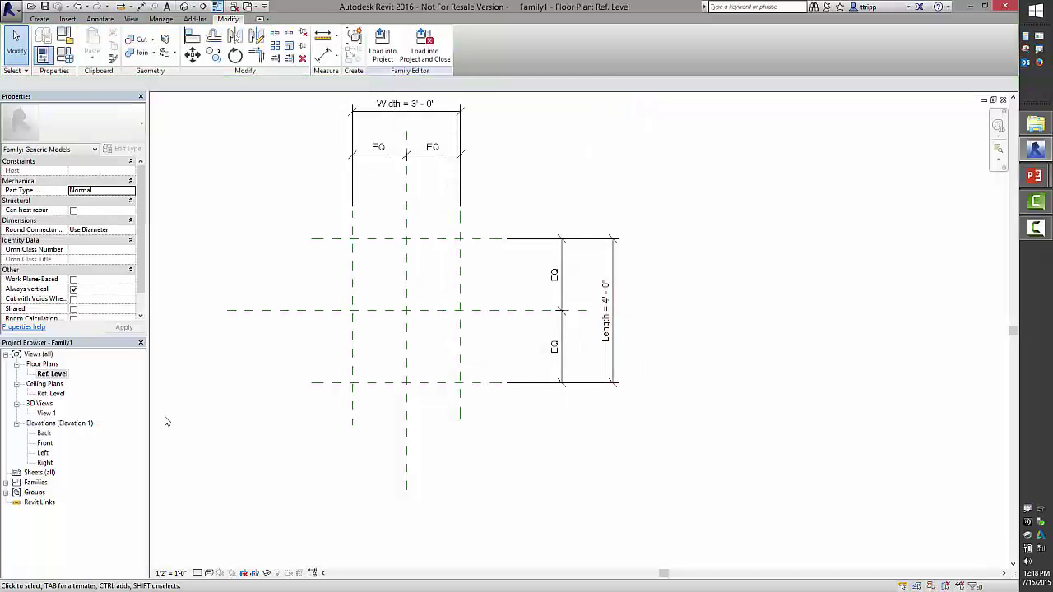
Step: In the Front elevation, draw a horizontal reference plane about 2'-2" above Ref. Level, crossing the three vertical planes
double_click(45, 443)
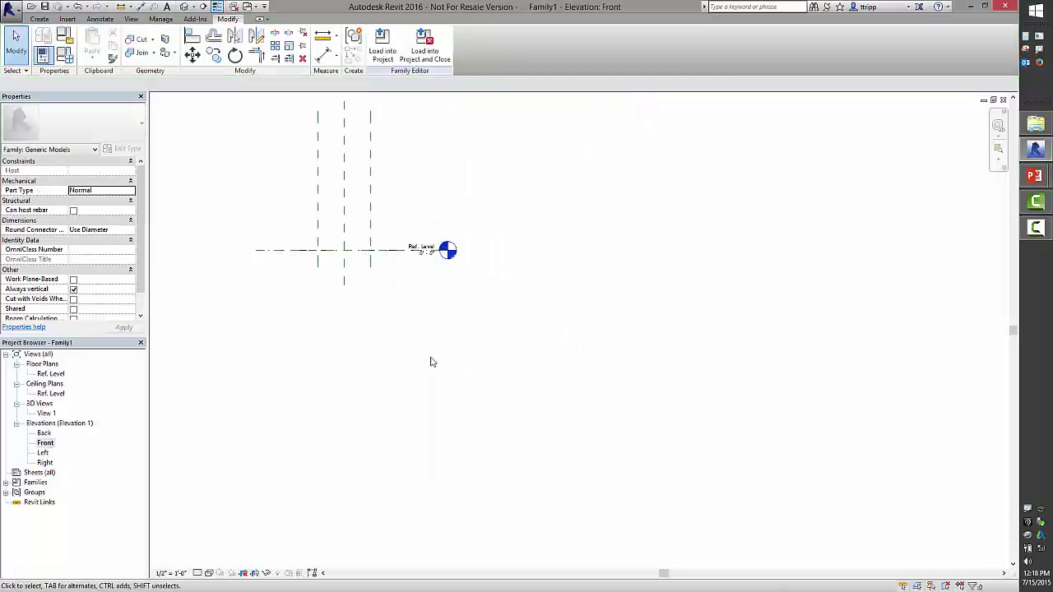
key(r)
key(p)
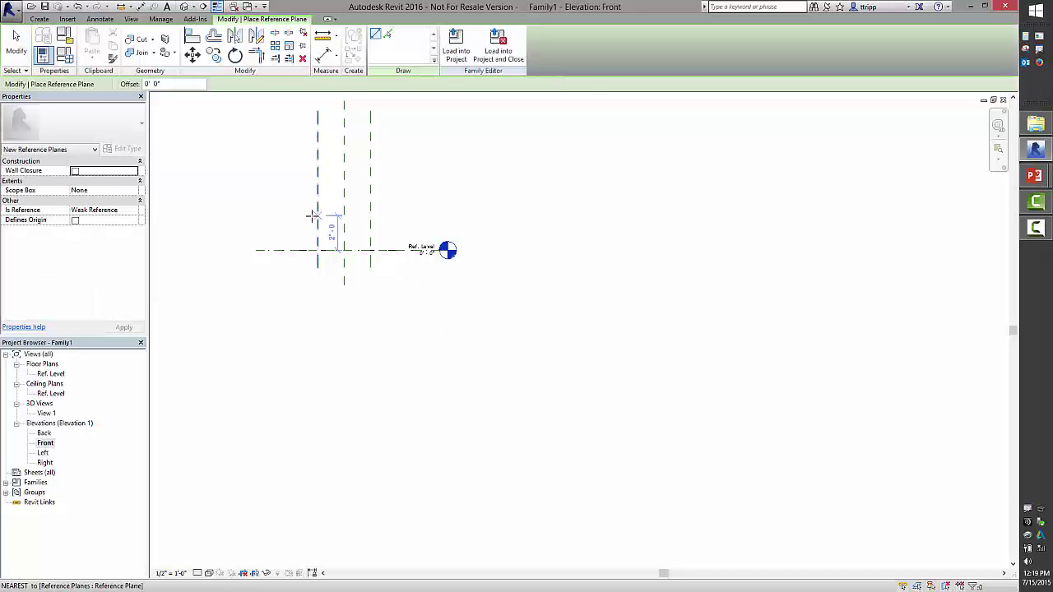
click(386, 211)
key(Escape)
key(Escape)
Step: Add an aligned dimension between Ref. Level and the horizontal reference plane above it, left of the layout
middle_drag(413, 229, 482, 242)
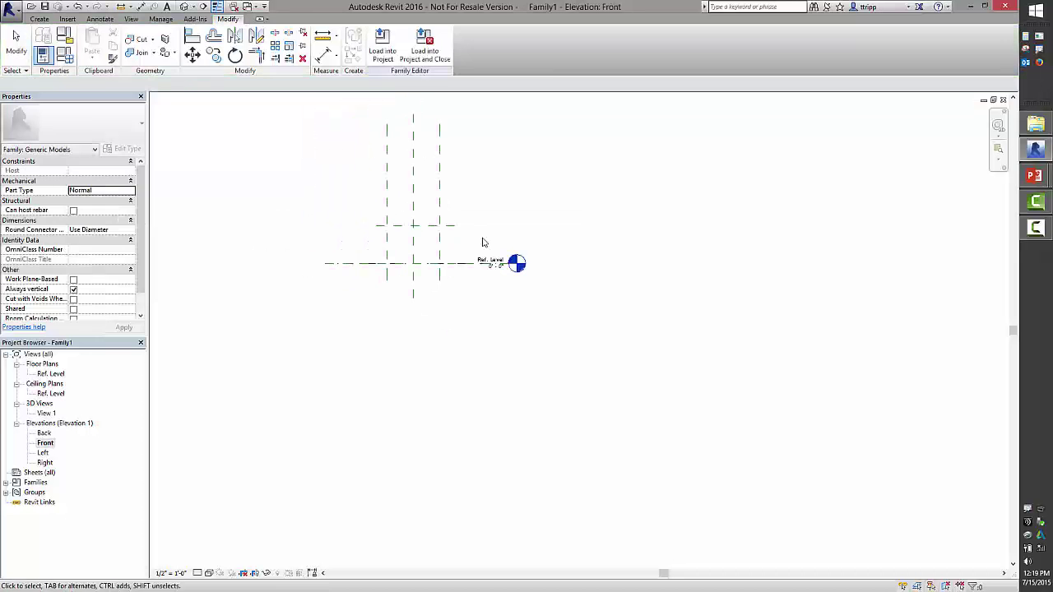
key(i)
click(376, 224)
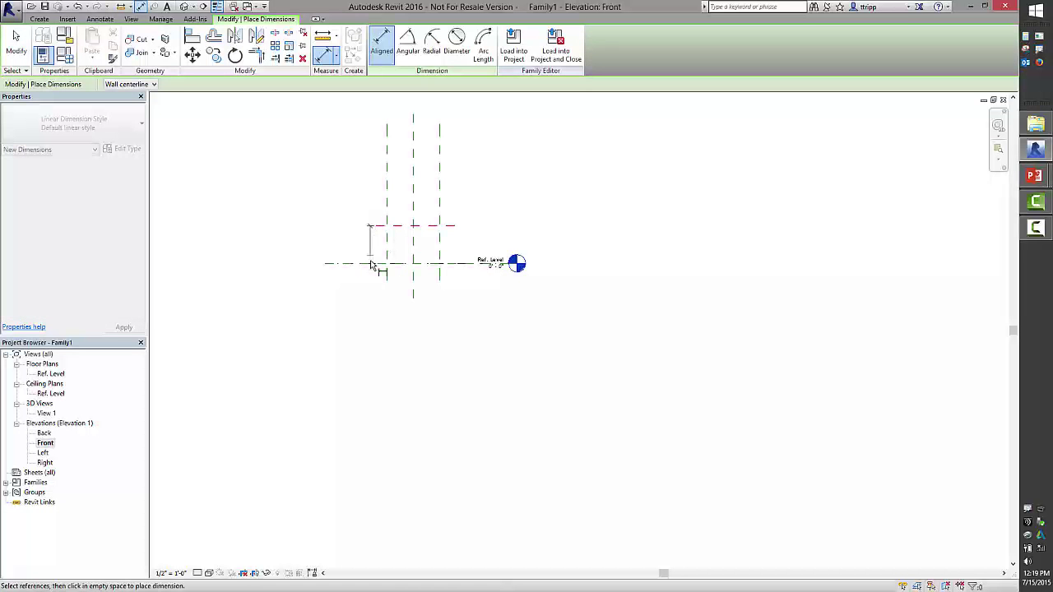
click(372, 263)
click(318, 247)
key(Escape)
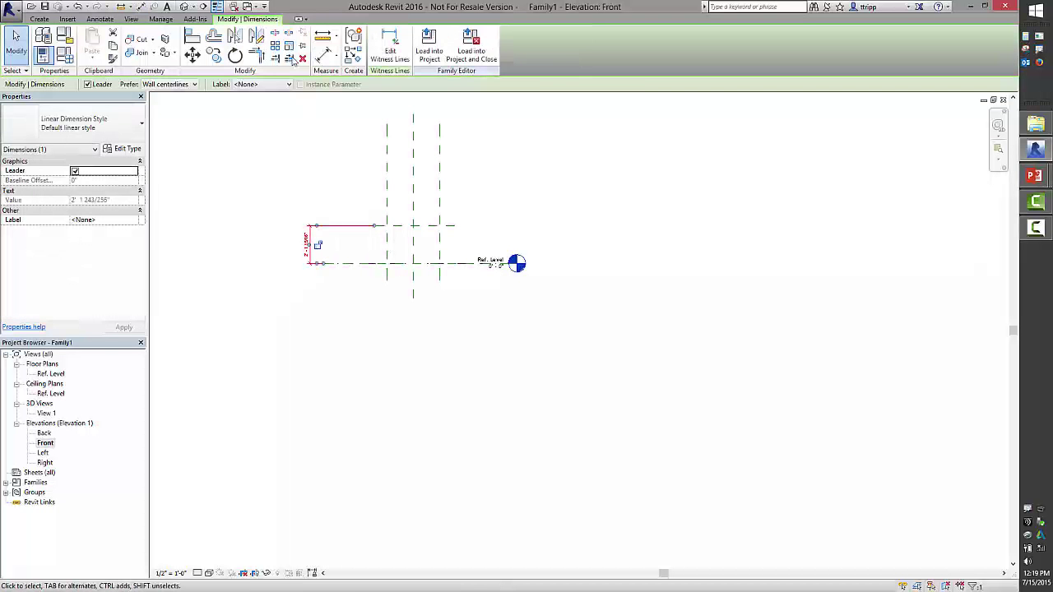
Step: Label the vertical dimension above Ref. Level with a new type parameter named Height, grouped under Dimensions
click(288, 84)
click(278, 103)
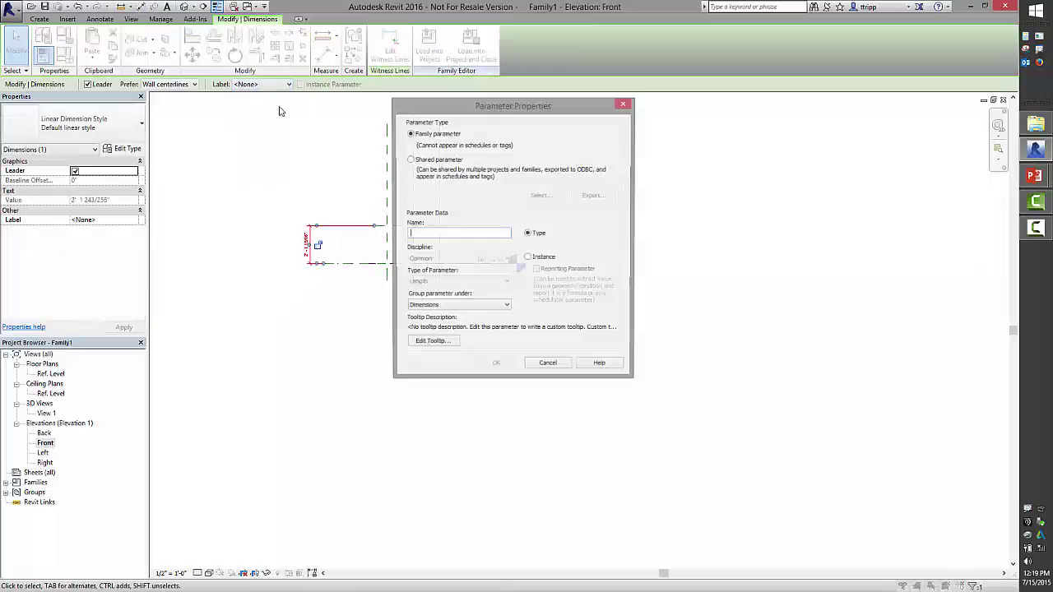
text(Height)
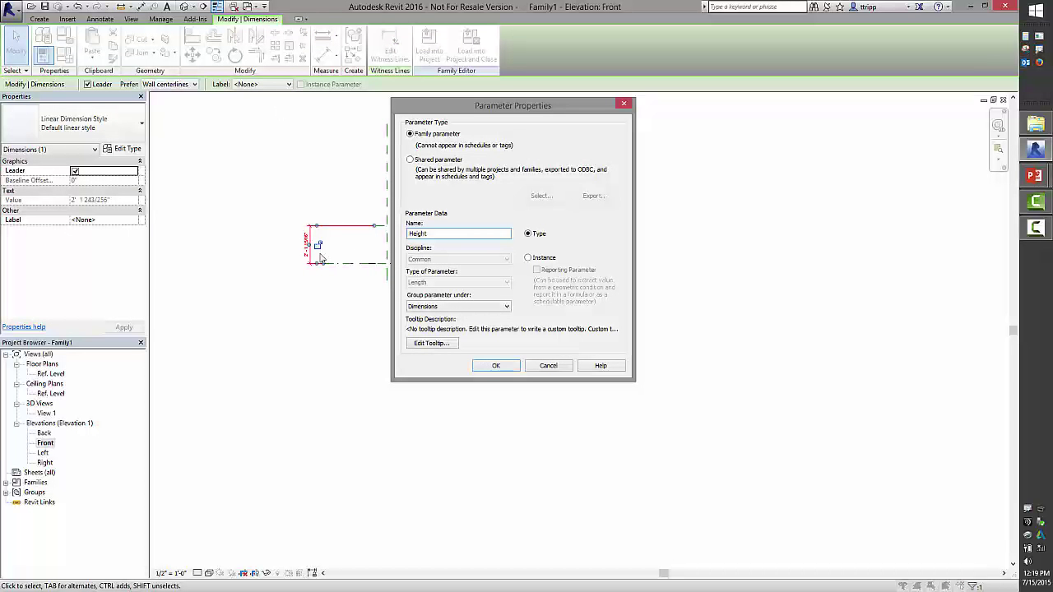
click(495, 366)
click(352, 195)
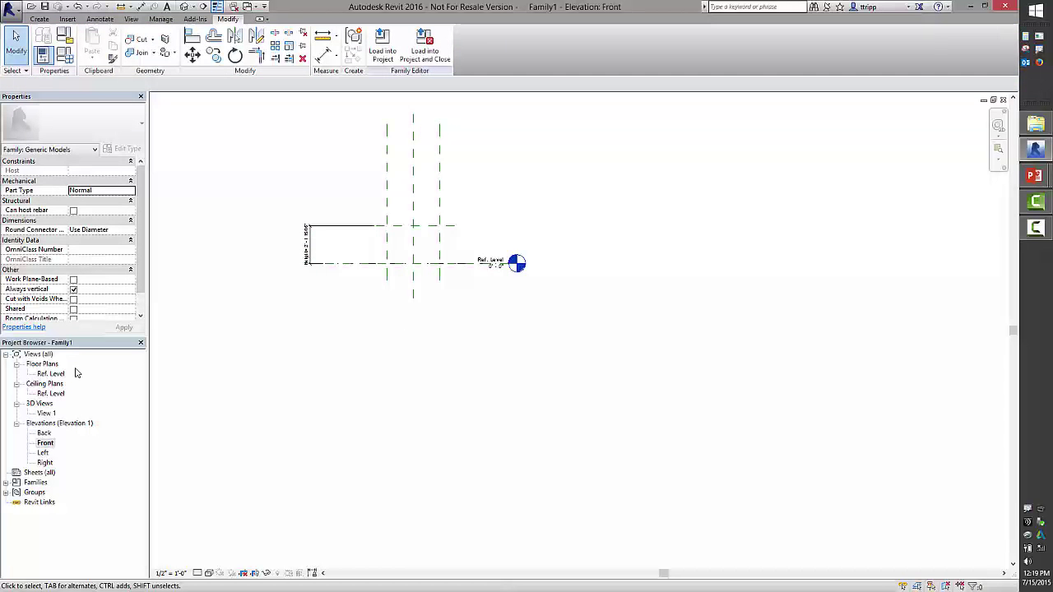
Step: Flex the family by setting the Height parameter to 1'-6" in Family Types and applying it
click(65, 55)
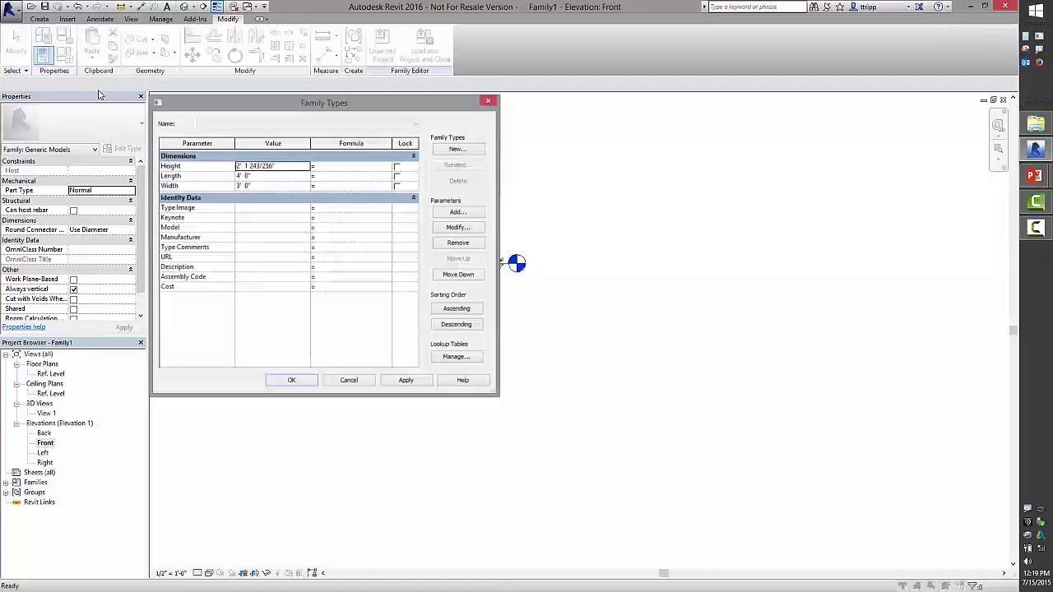
click(271, 169)
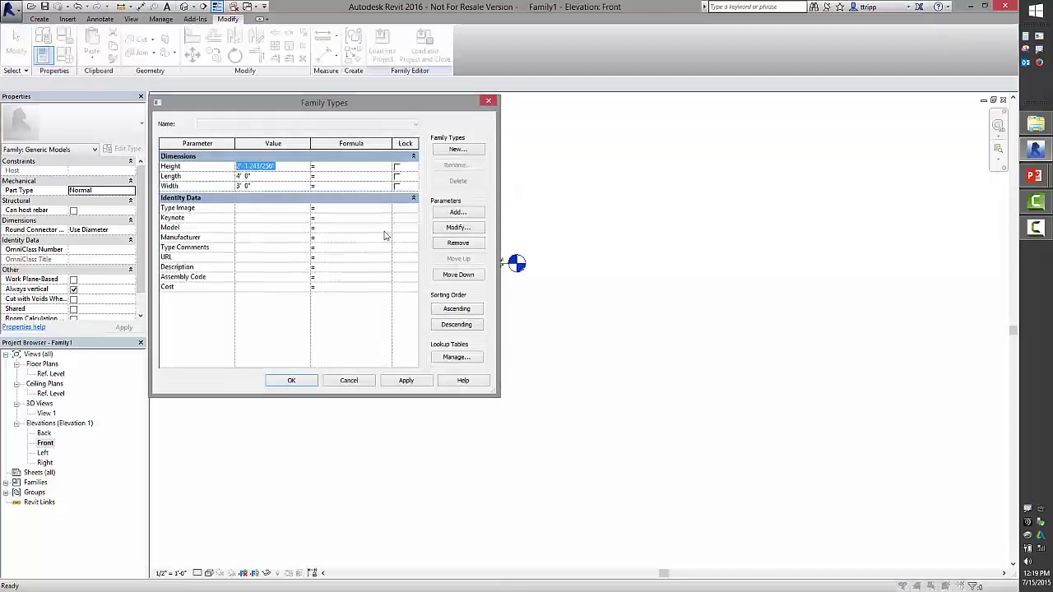
key(Return)
middle_drag(425, 322, 667, 350)
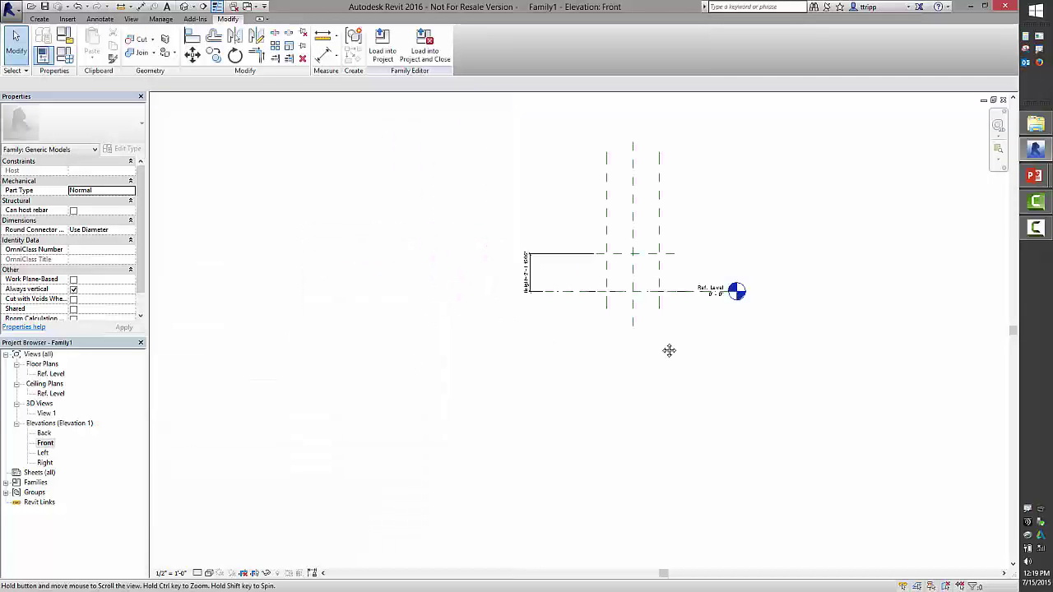
scroll(662, 338, up, 2)
scroll(593, 338, up, 2)
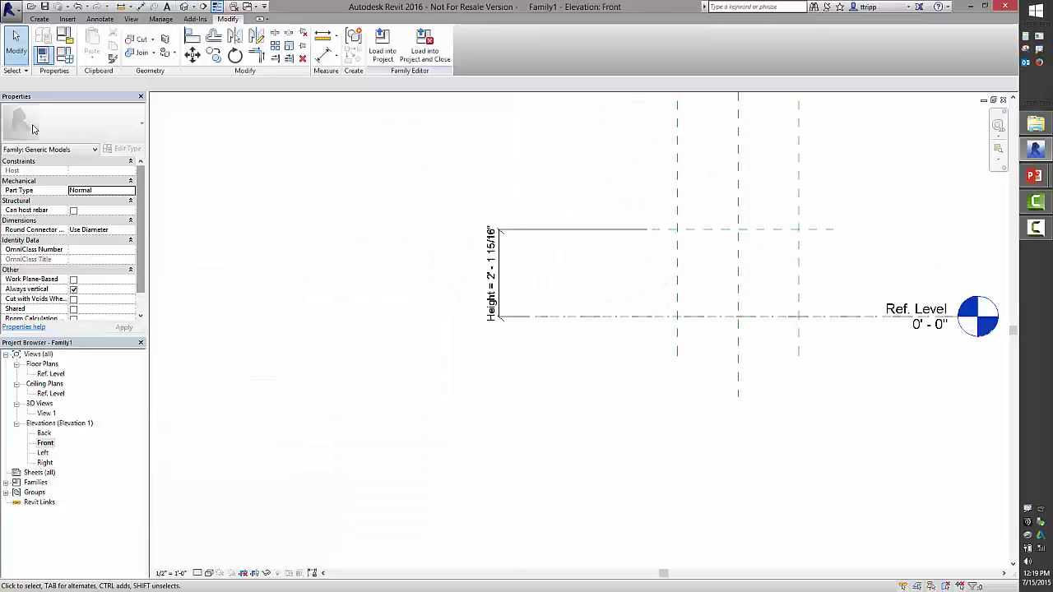
click(65, 60)
click(284, 168)
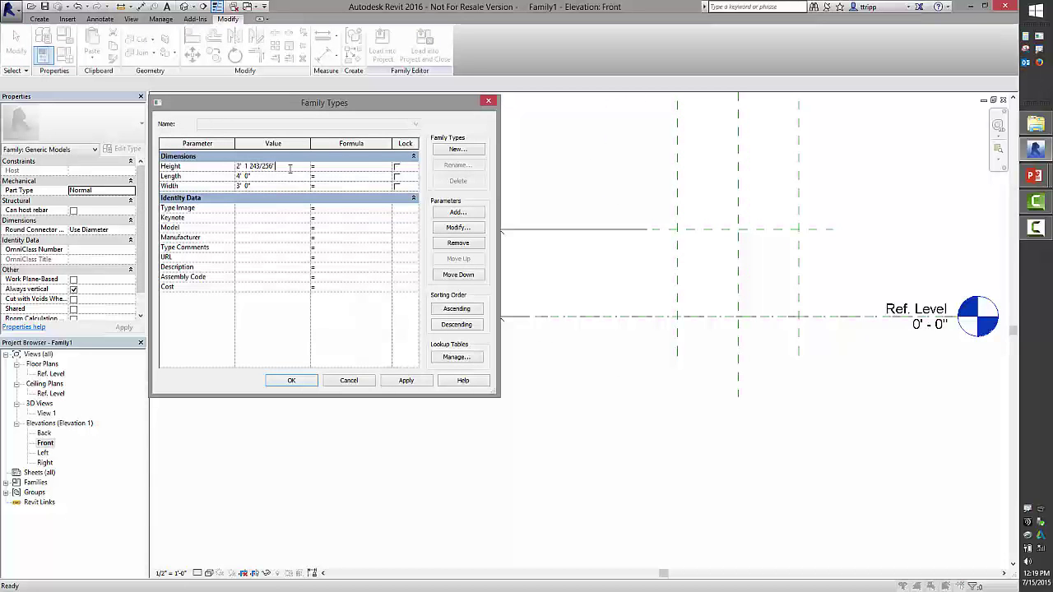
text(1.5)
click(404, 381)
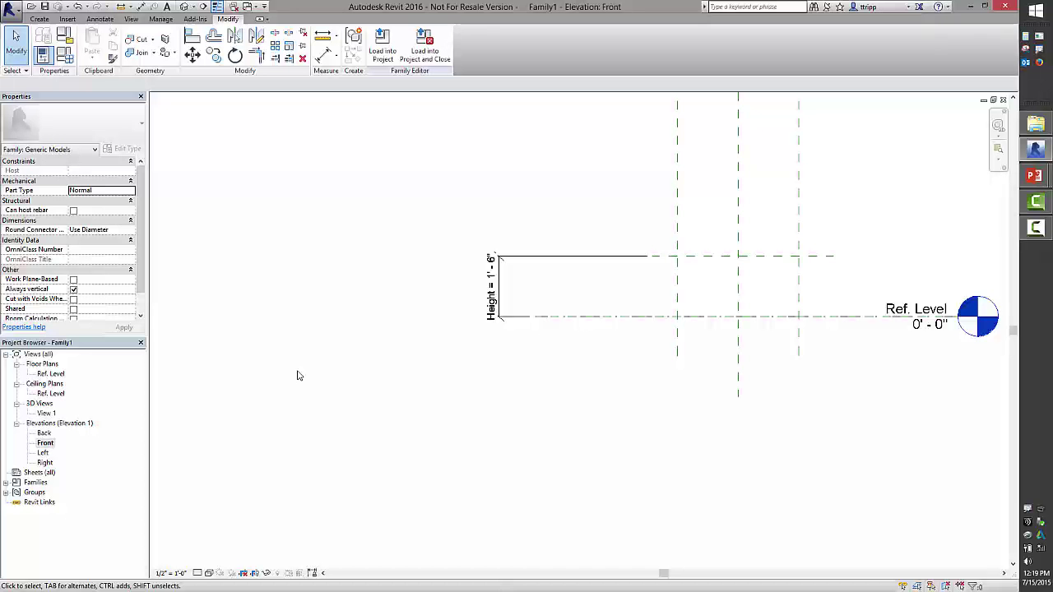
Step: Open the Ref. Level floor plan and start a solid extrusion sketch
double_click(50, 374)
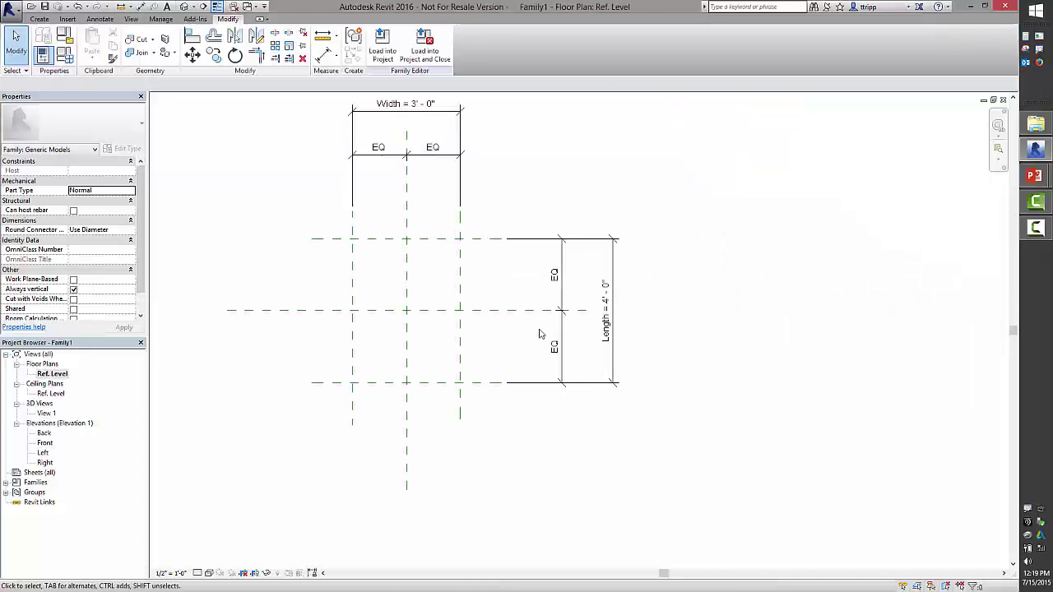
middle_drag(542, 335, 610, 339)
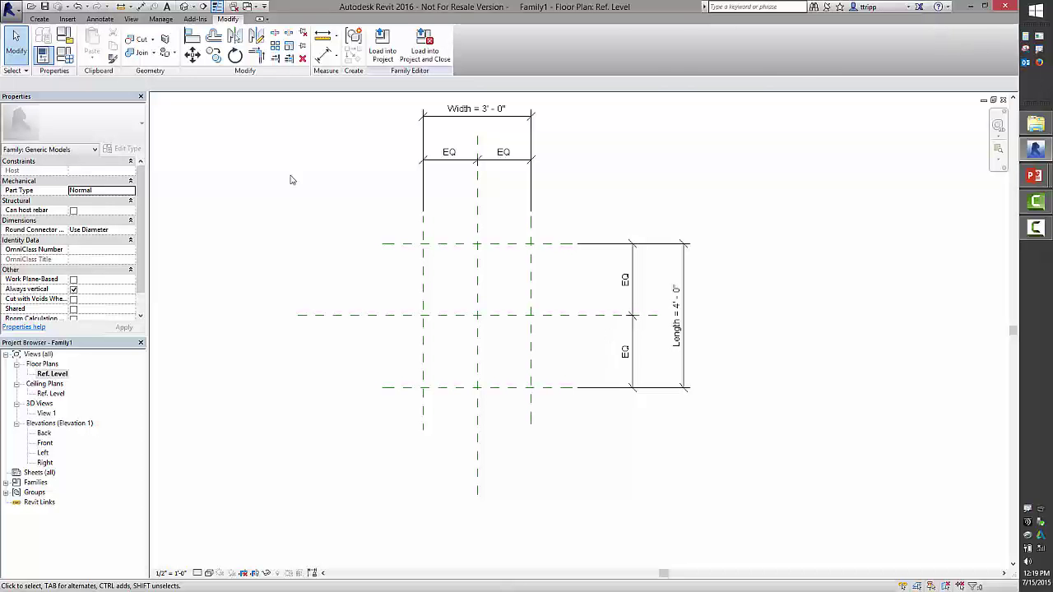
click(37, 18)
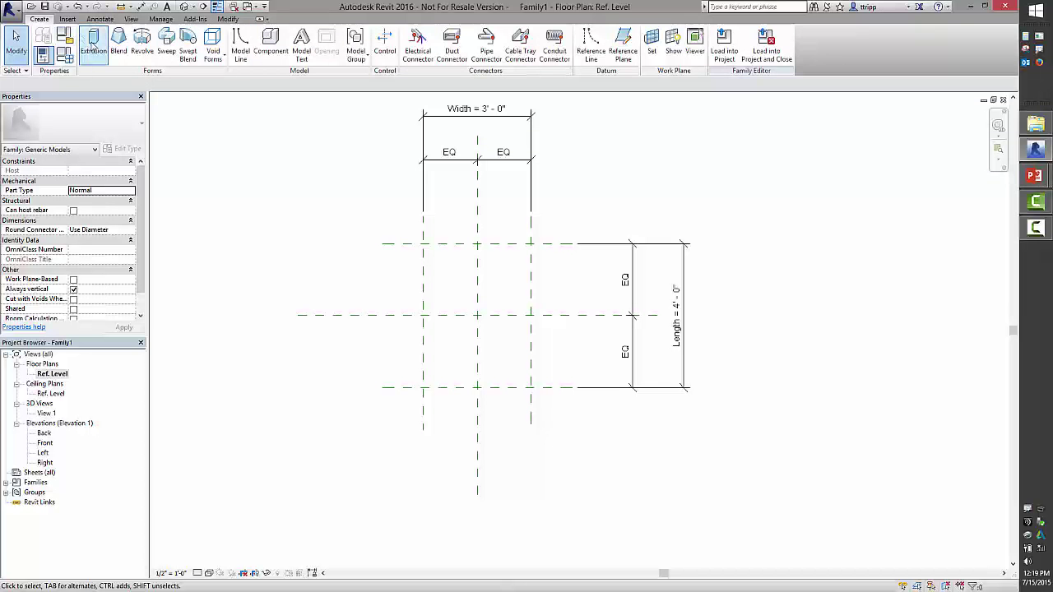
click(93, 41)
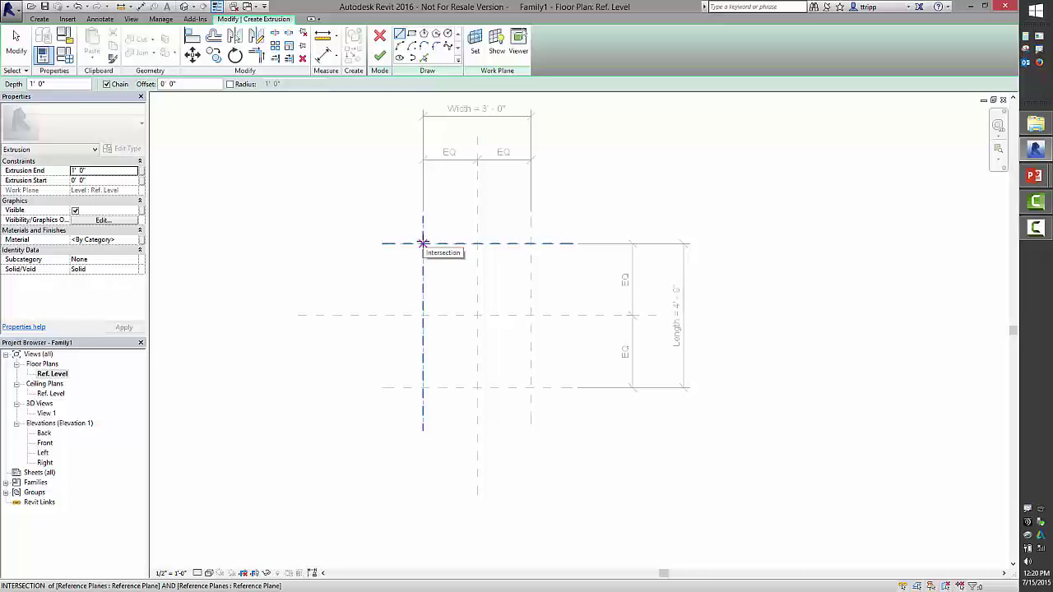
click(422, 244)
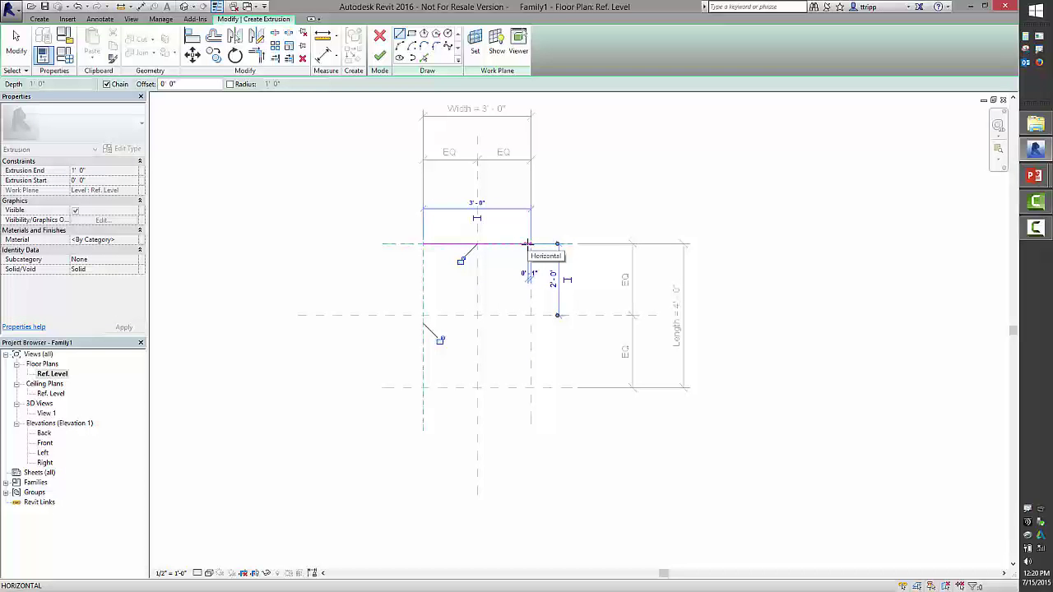
click(529, 243)
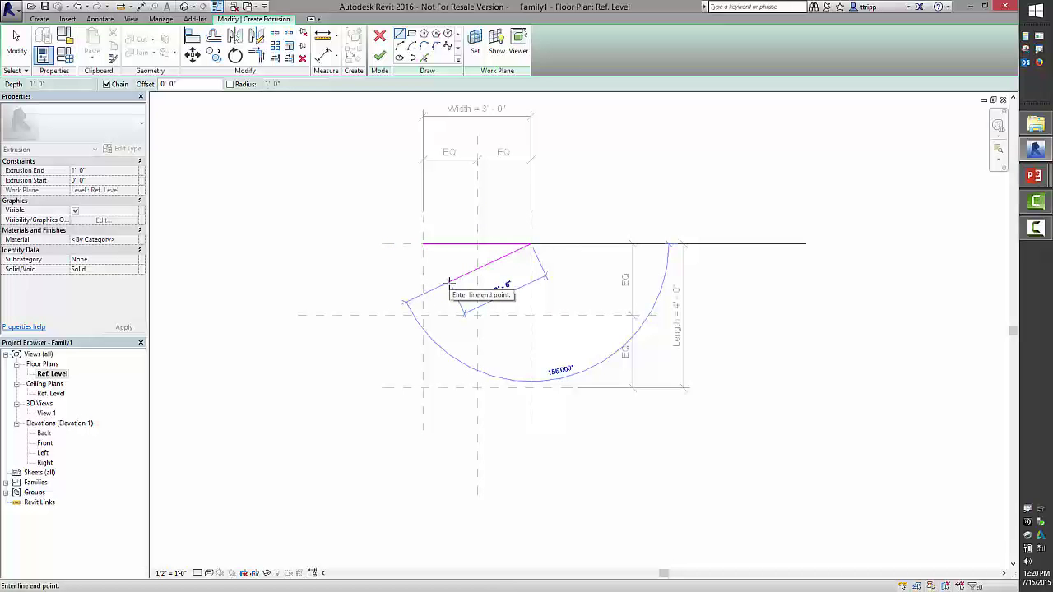
key(Escape)
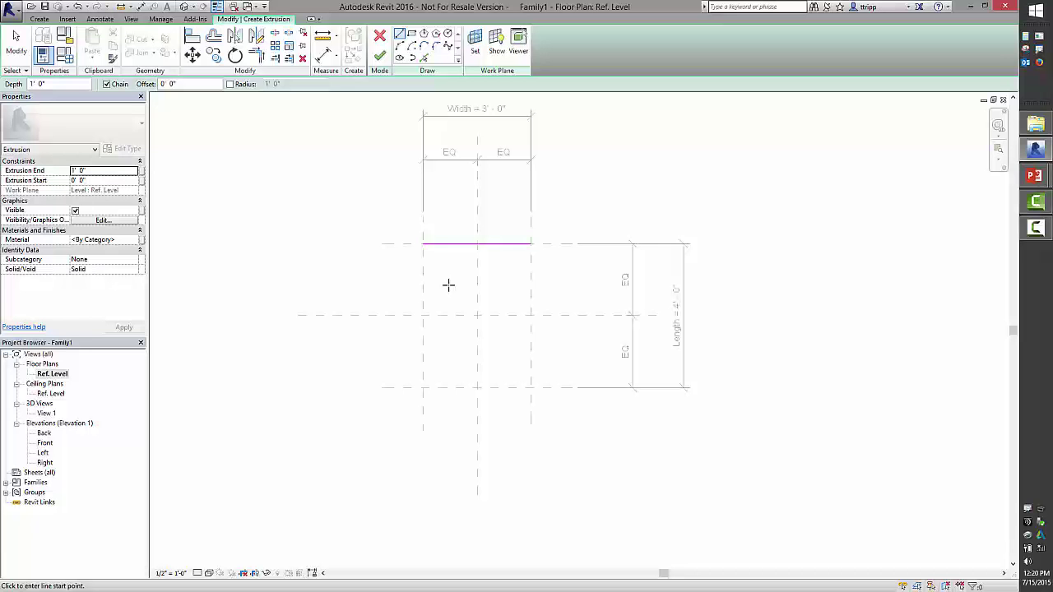
key(ctrl+z)
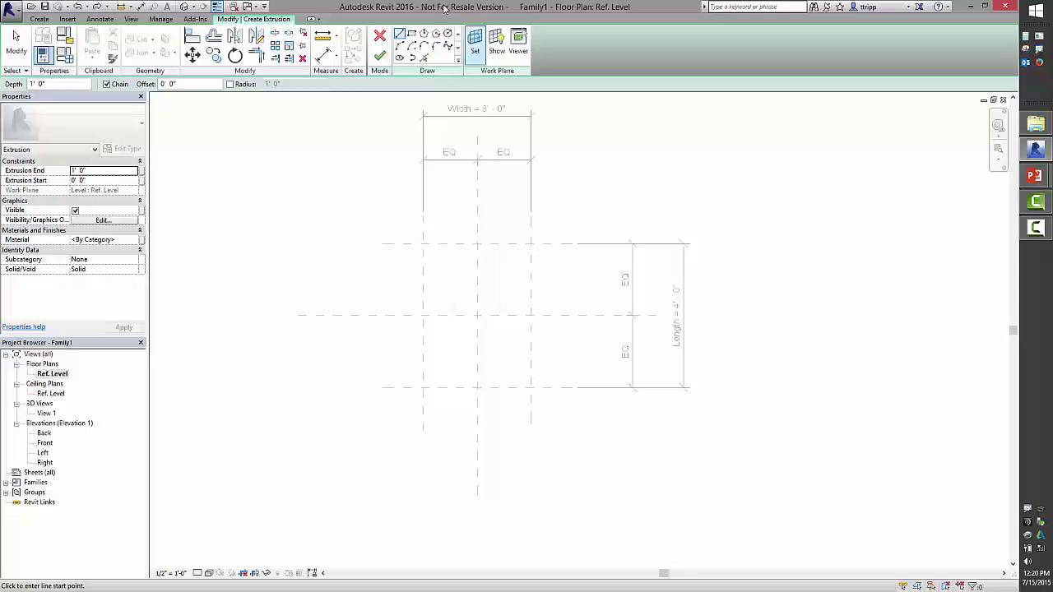
Step: Sketch a rectangular extrusion profile between opposite corner intersections of the outer reference planes
click(412, 34)
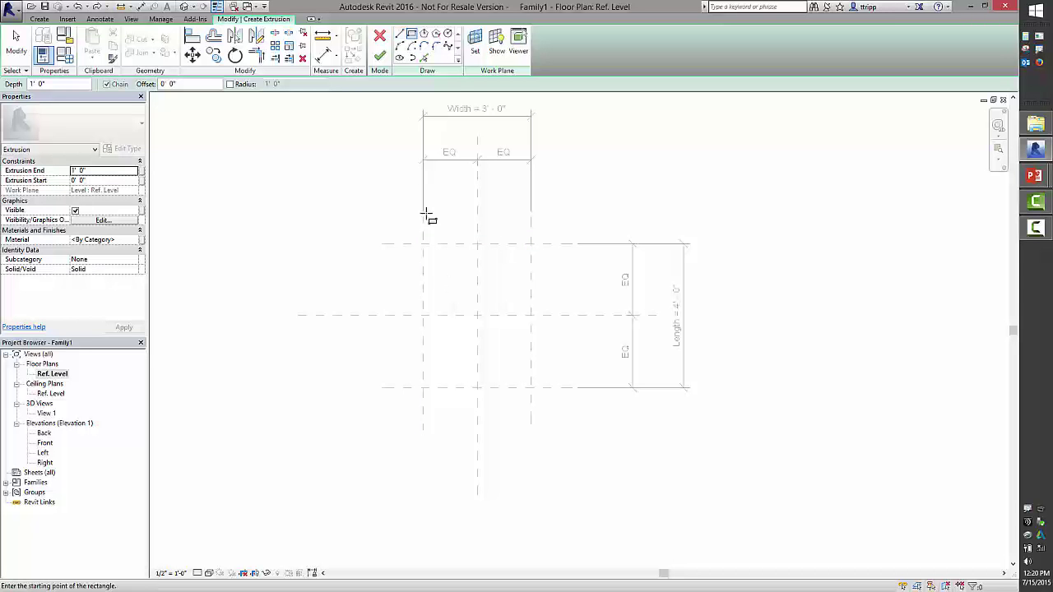
click(423, 243)
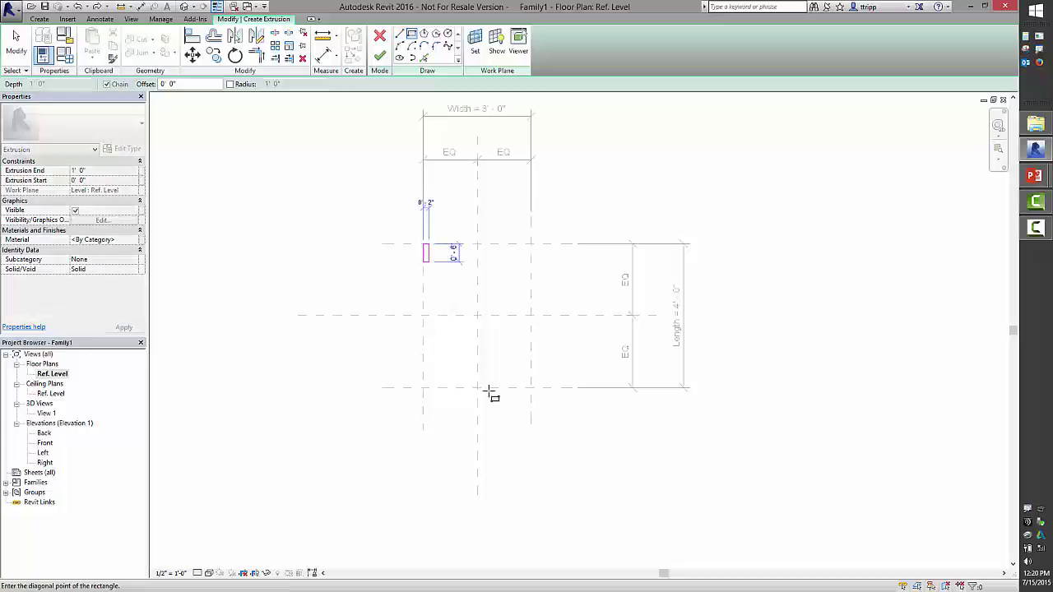
click(532, 389)
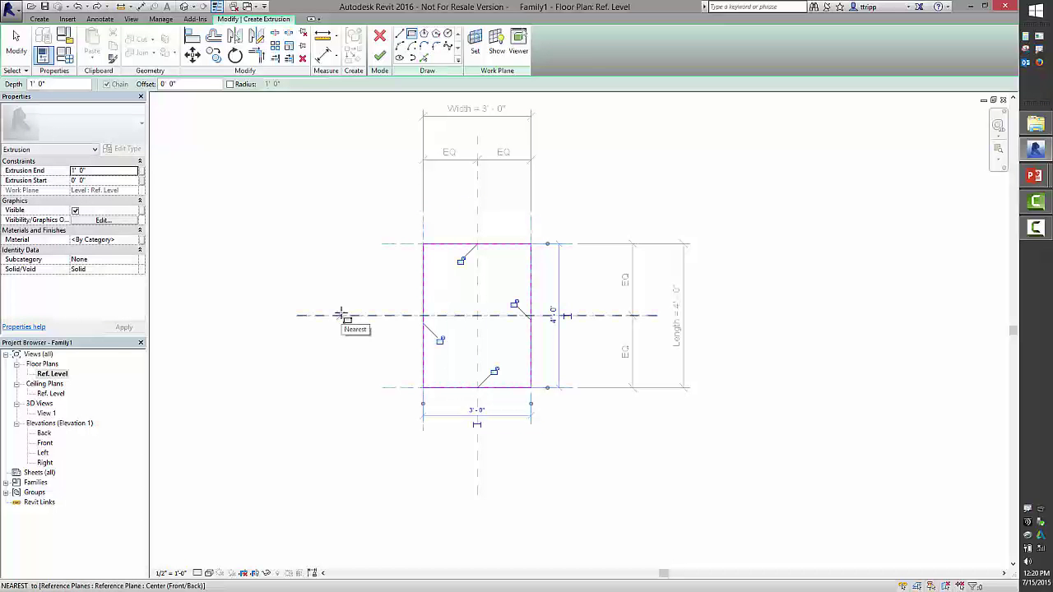
Step: Lock all four sides of the rectangle to their reference planes and finish the extrusion
click(440, 340)
click(460, 259)
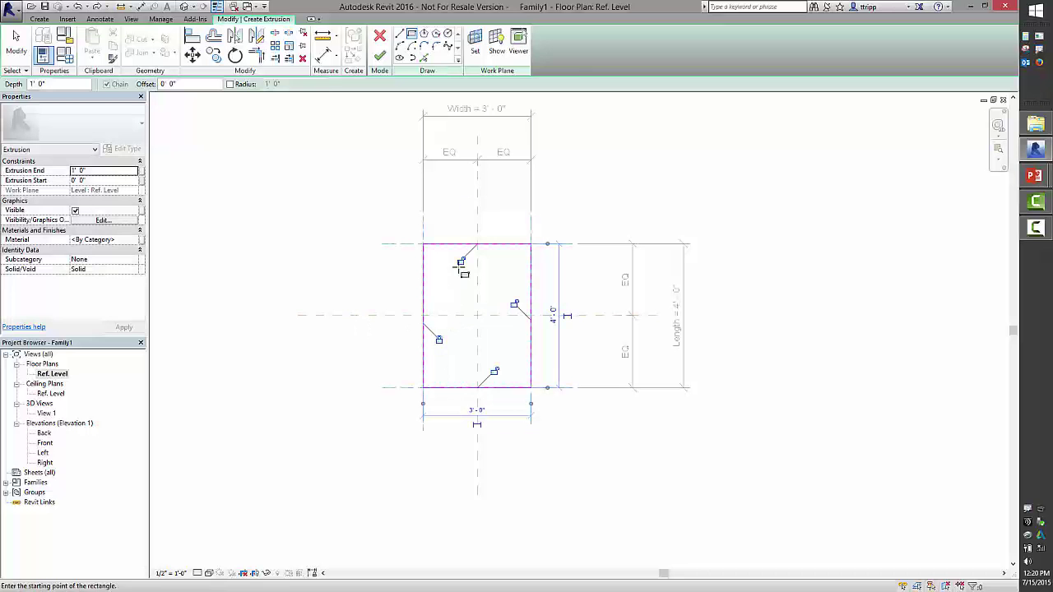
click(514, 305)
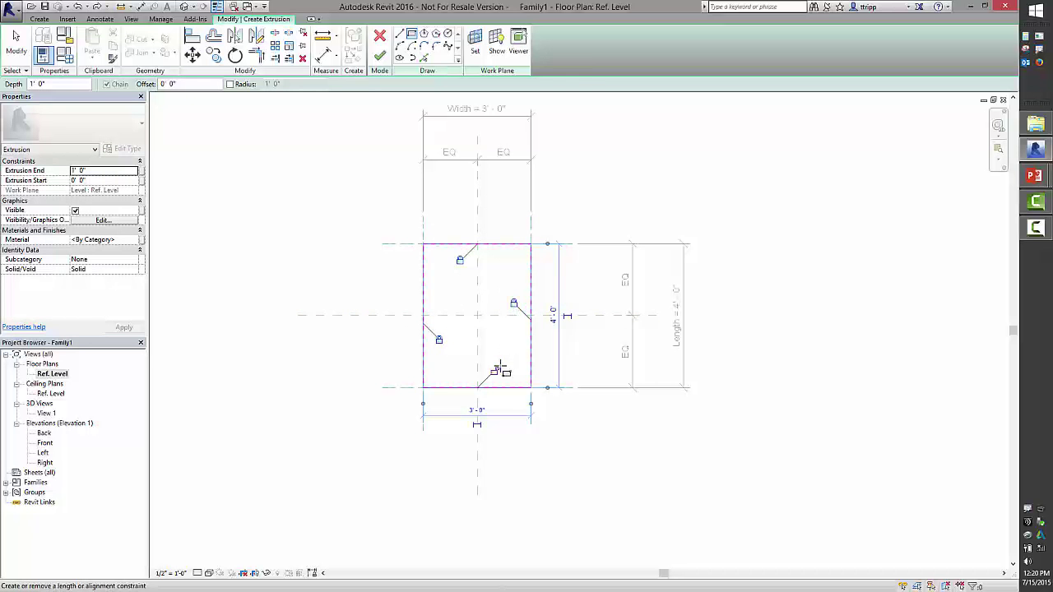
click(493, 371)
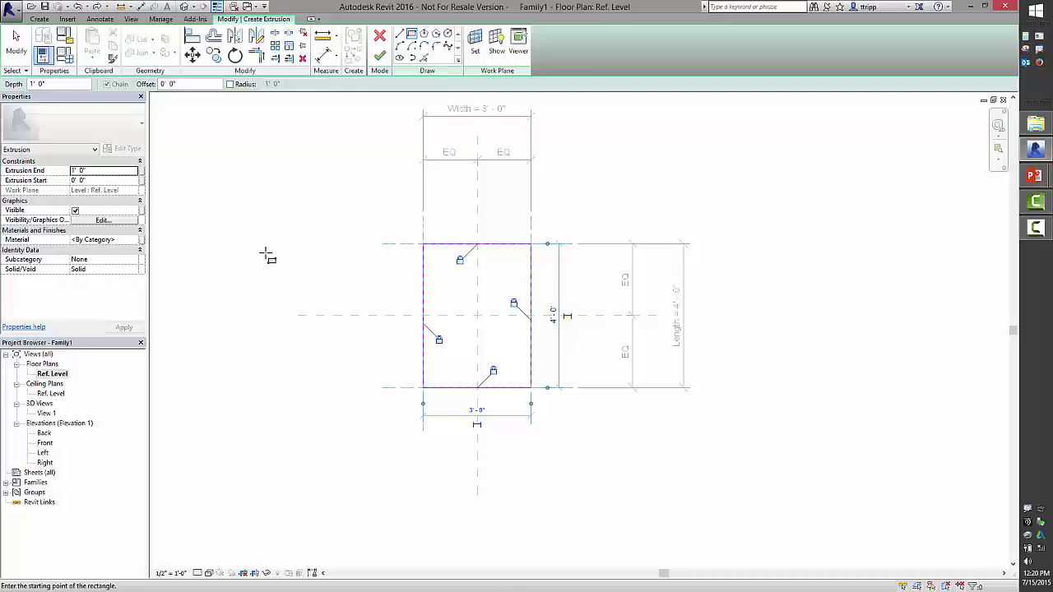
click(380, 55)
click(317, 152)
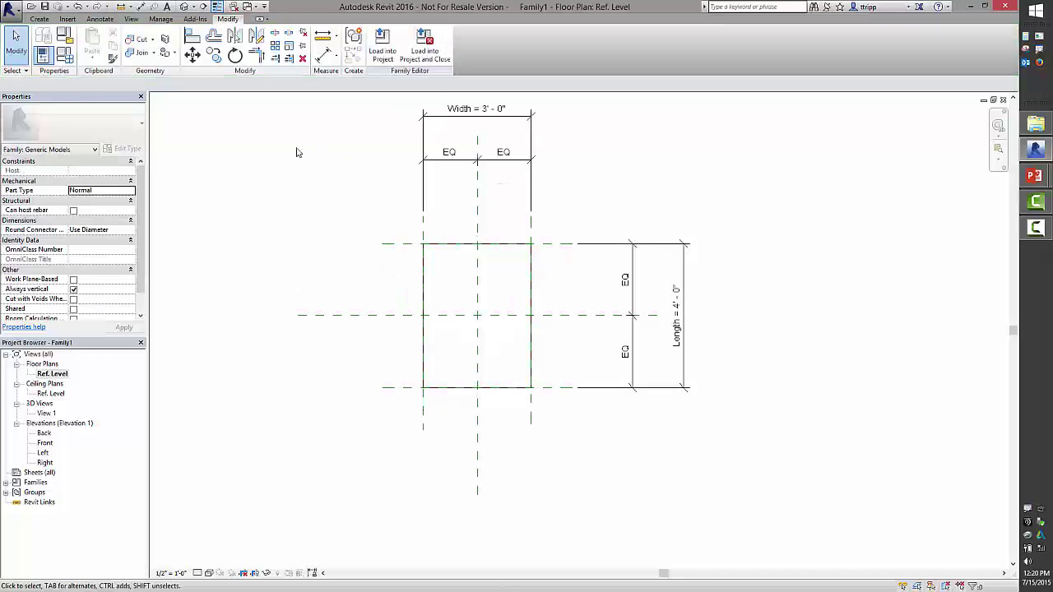
Step: In the default 3D view, reorder the dimension parameters in Family Types as Width, Length, Height
click(202, 8)
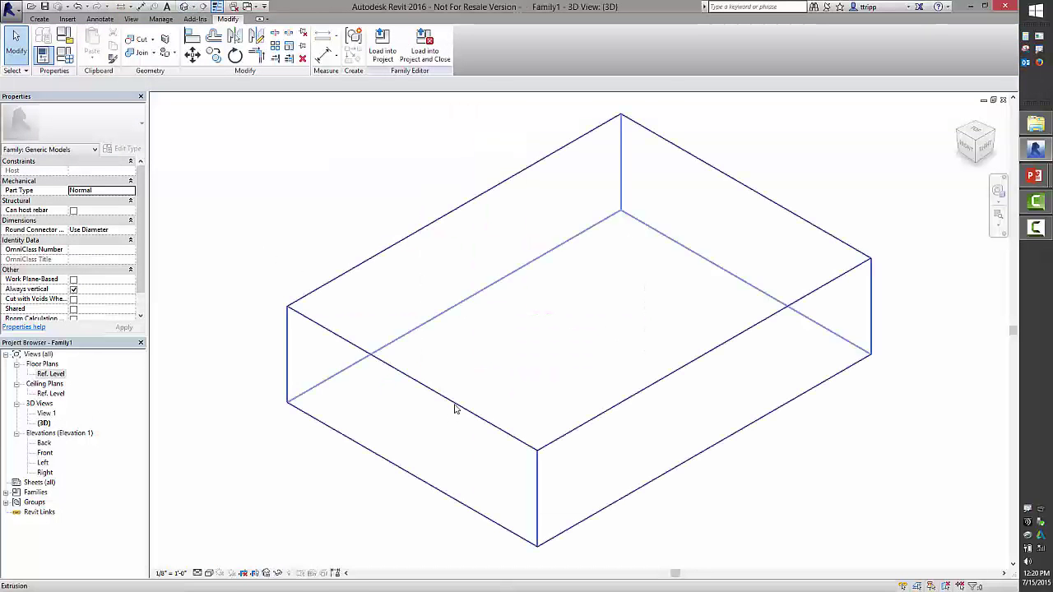
middle_drag(453, 409, 545, 380)
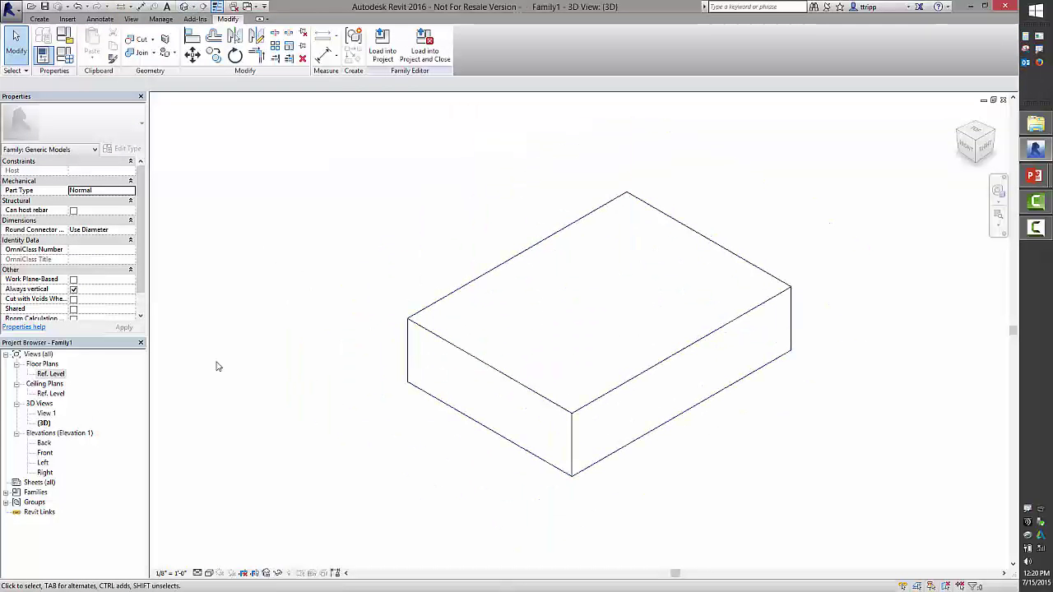
click(70, 57)
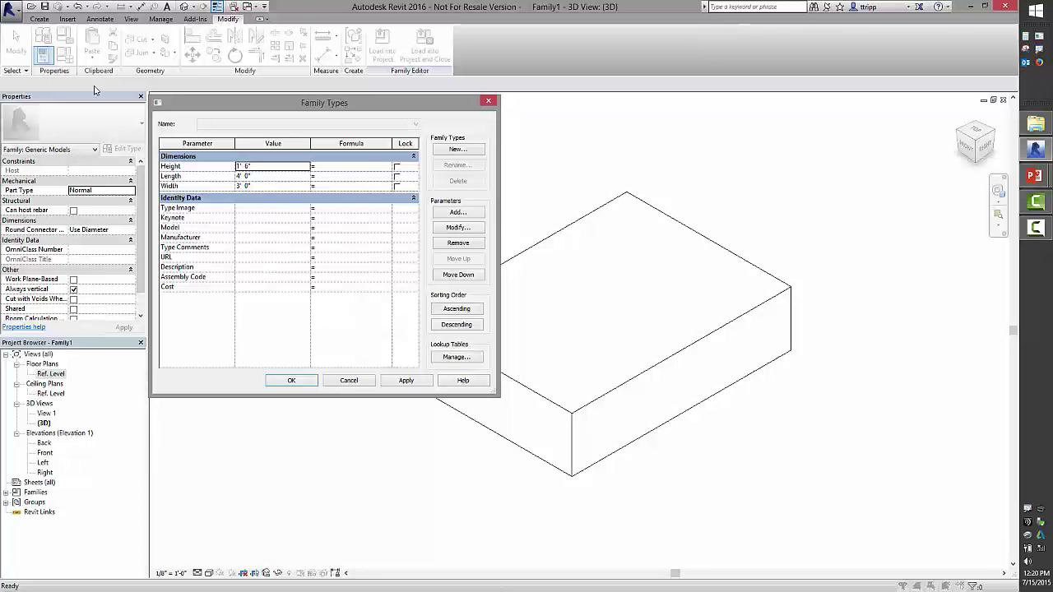
click(265, 176)
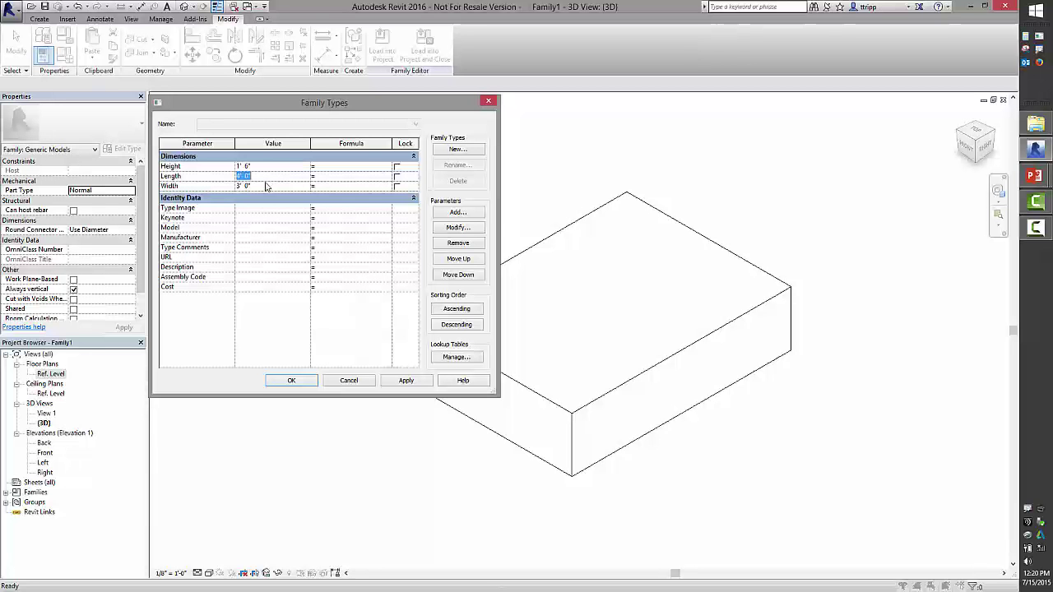
click(266, 185)
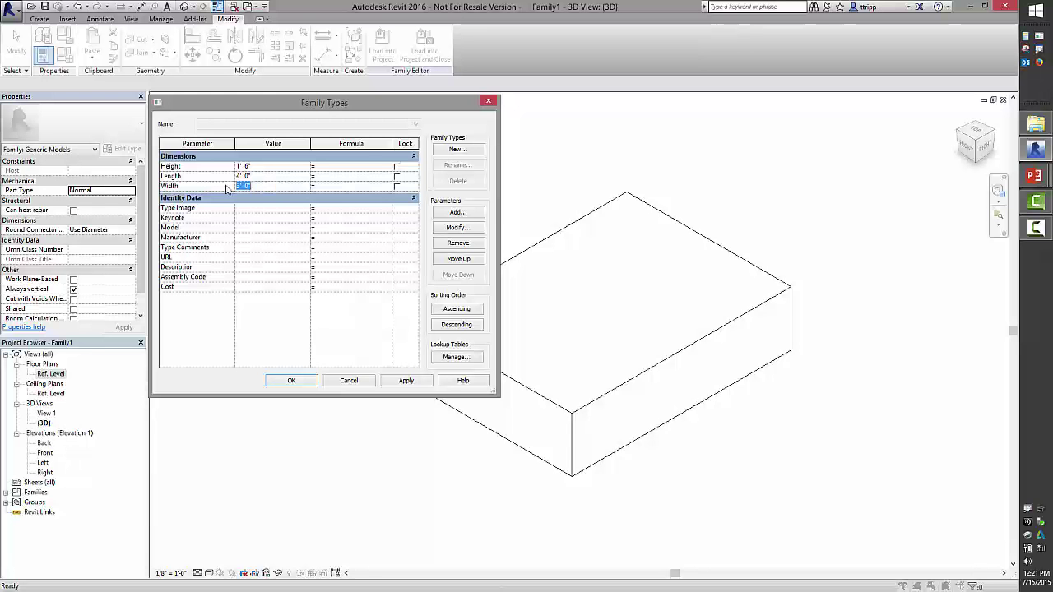
click(196, 187)
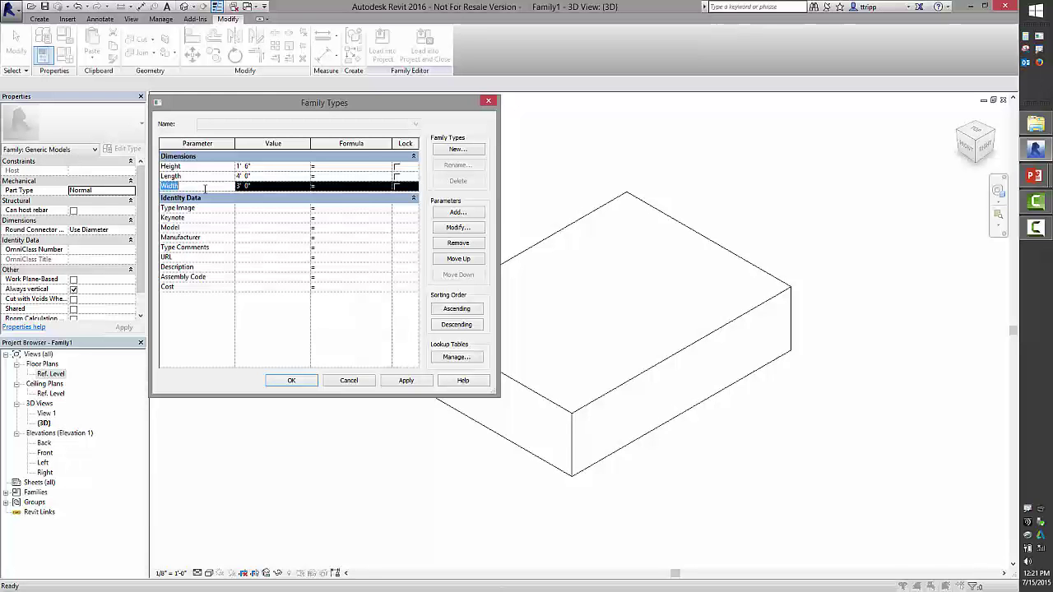
click(458, 259)
click(458, 259)
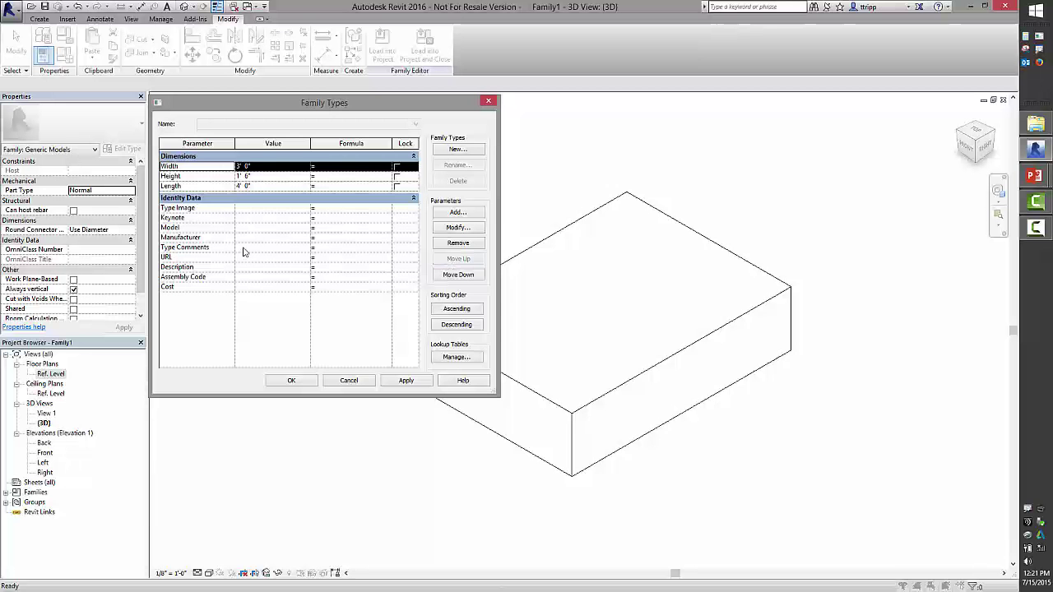
click(190, 178)
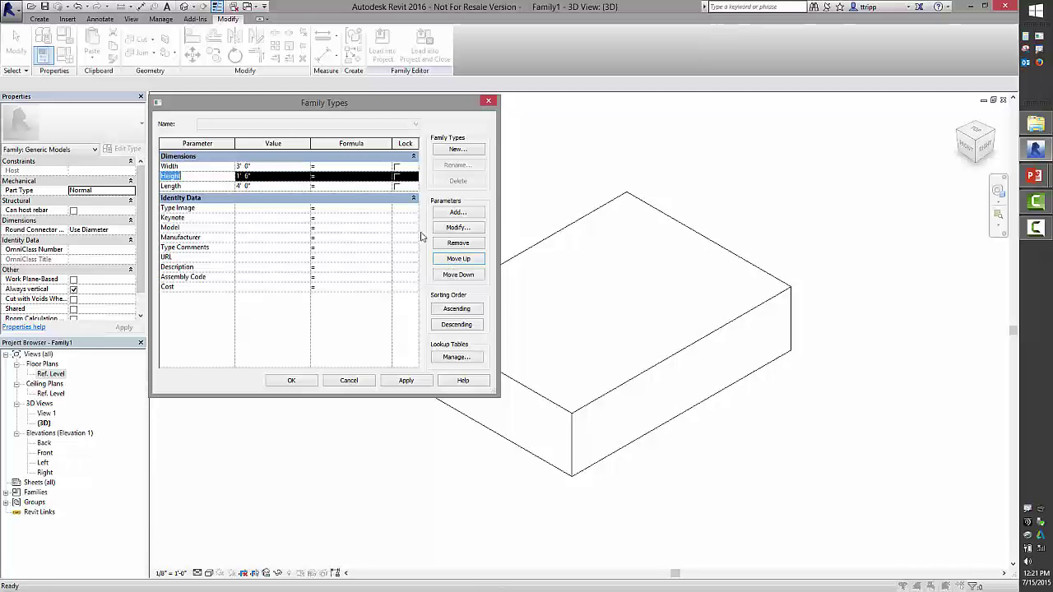
click(459, 259)
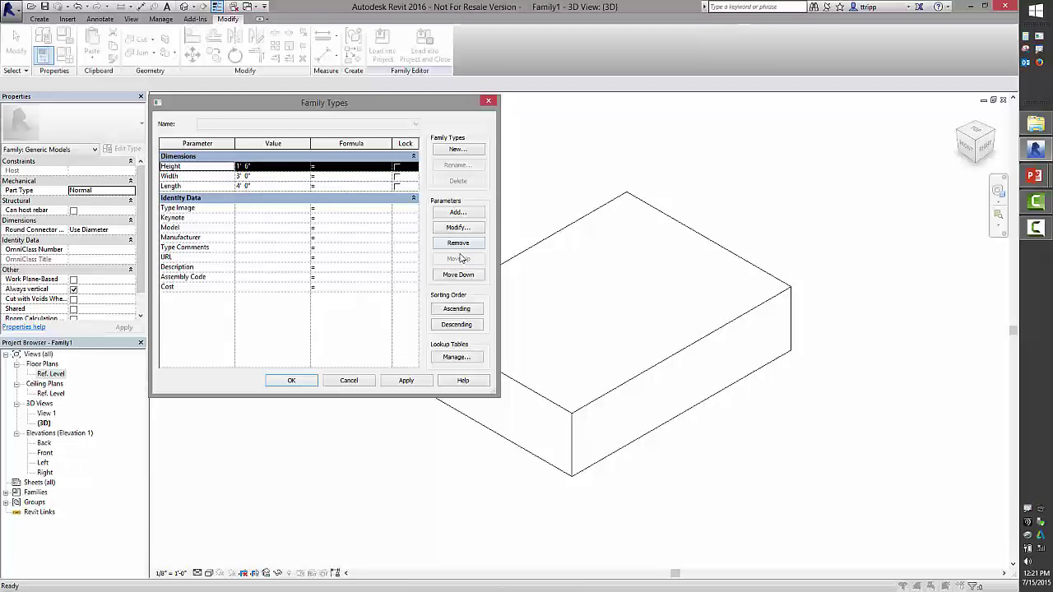
click(458, 274)
click(458, 274)
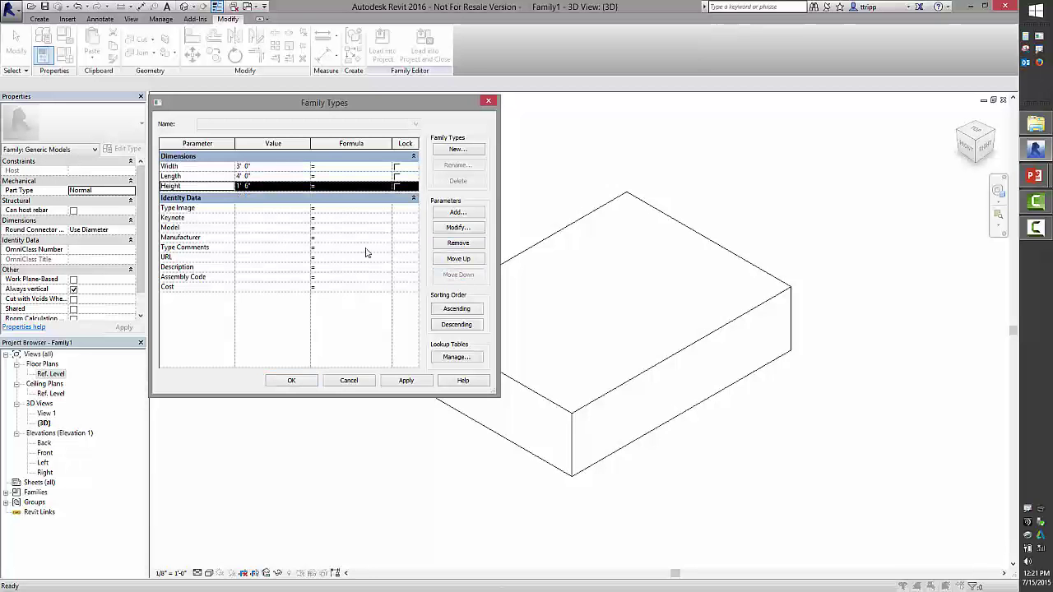
Step: Set the Width parameter to 2' 0" and apply it to the box
click(279, 164)
text(2)
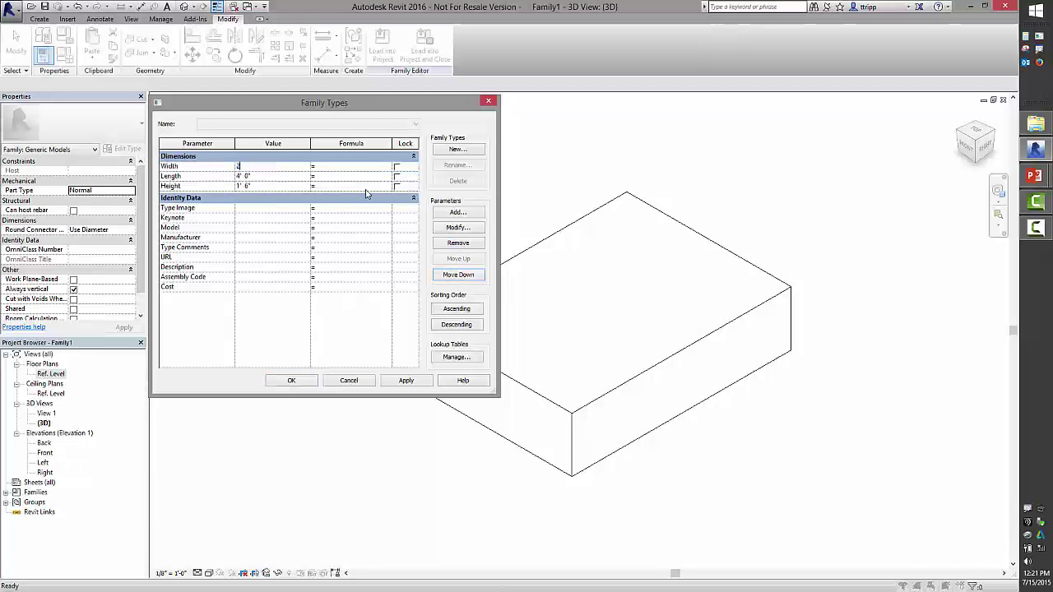
click(410, 380)
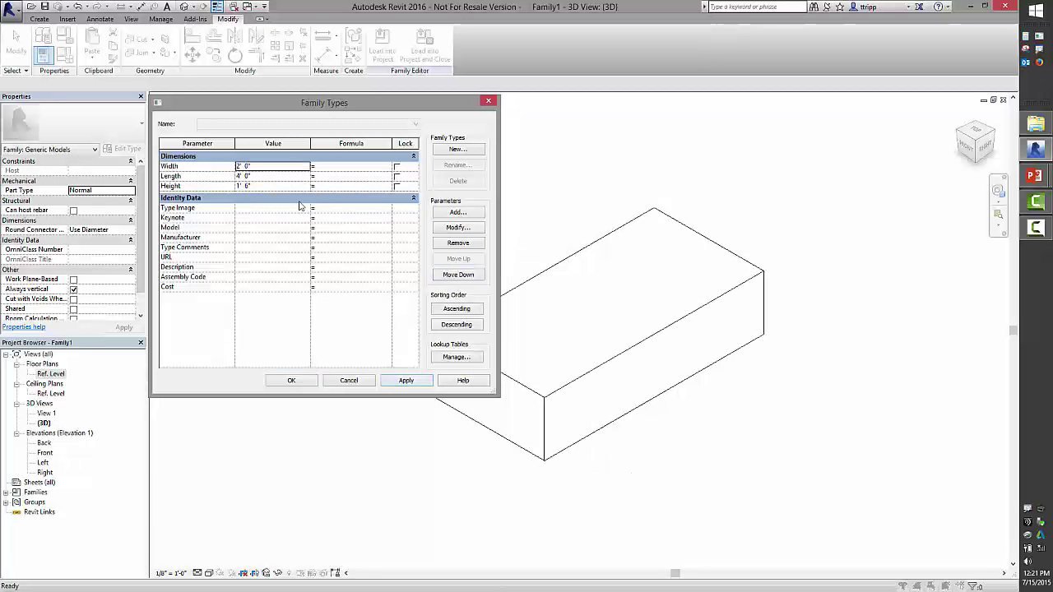
Step: Flex the box by applying a Length of 5'
click(295, 176)
text(5)
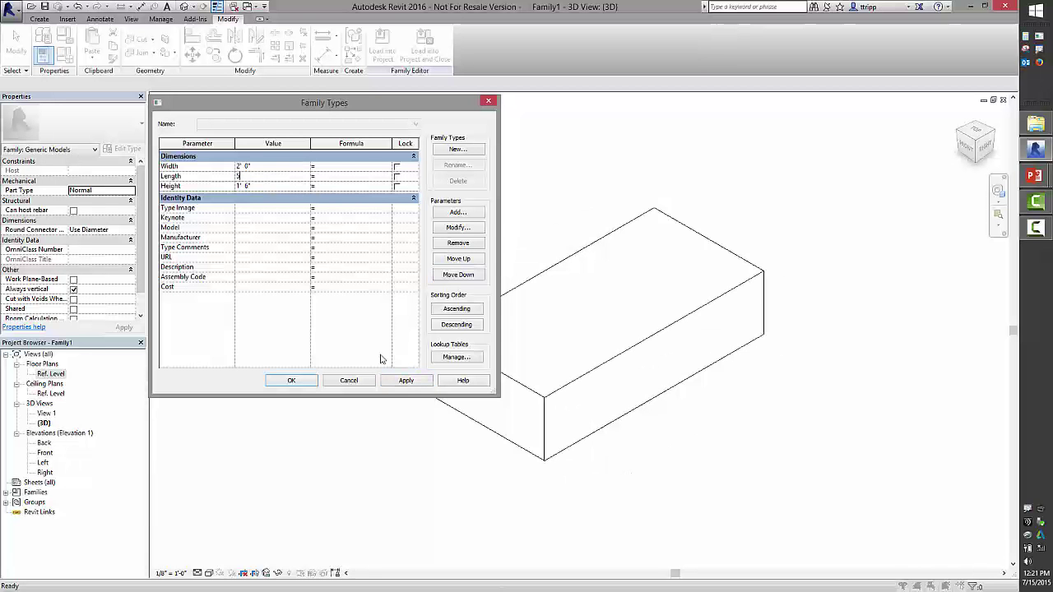
click(394, 381)
Step: Flex the box by applying a Length of 4" together with a Height of 2'
click(264, 178)
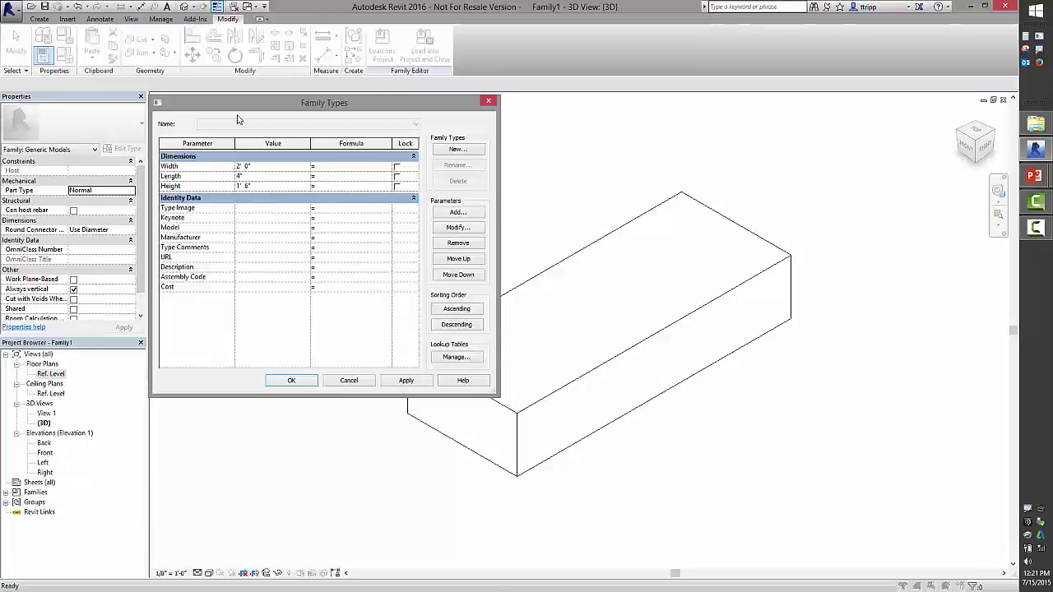
click(274, 186)
text(2)
click(405, 380)
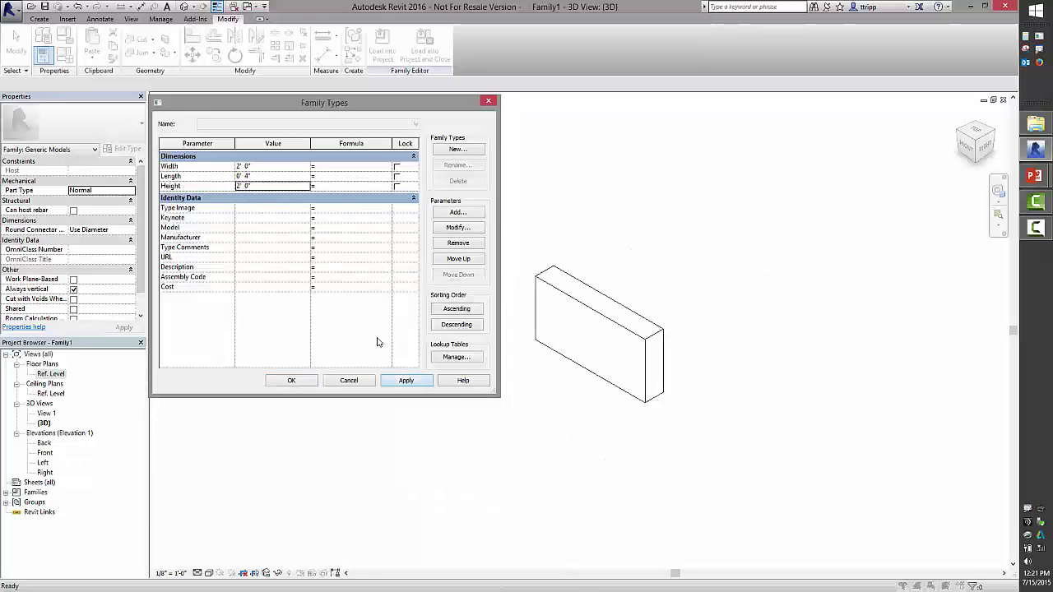
Step: Set the Length parameter to 4' 0" and the Height parameter to 1' 6", and apply both to the box
click(267, 176)
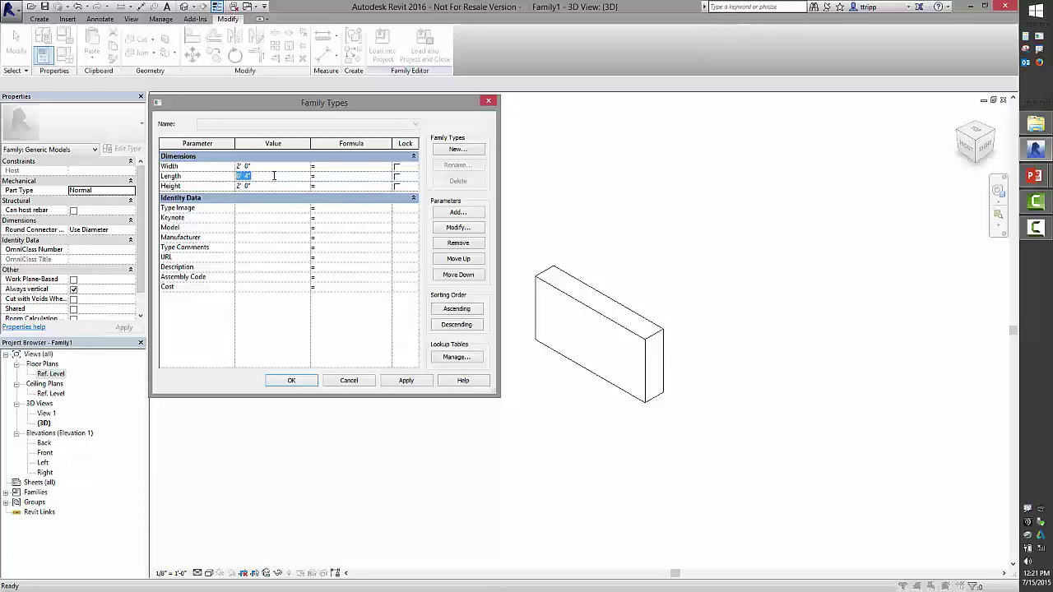
text(4)
key(Tab)
key(Tab)
click(267, 185)
text(1.5)
key(Tab)
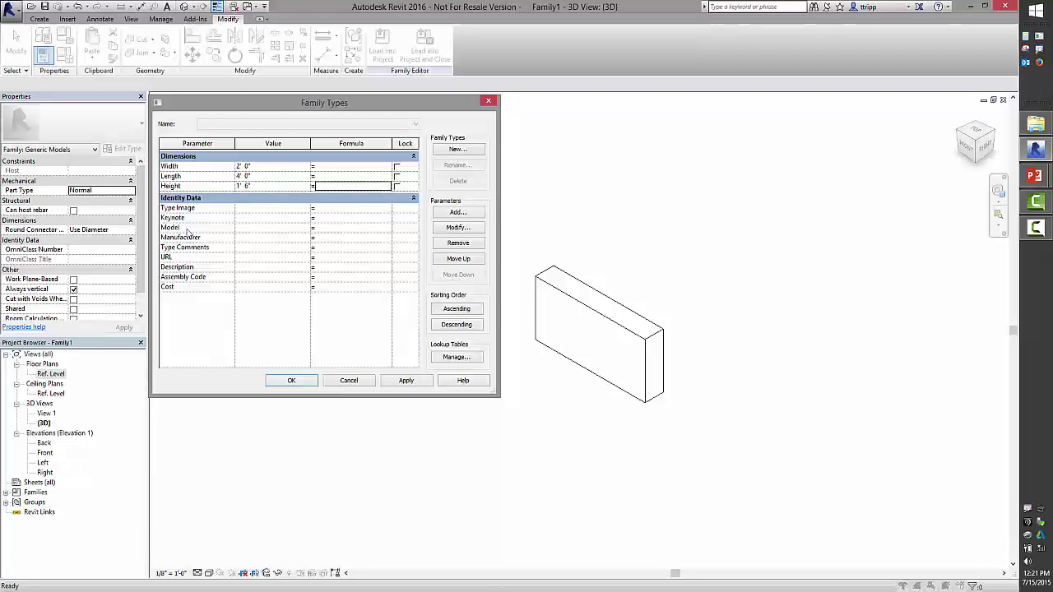
click(408, 380)
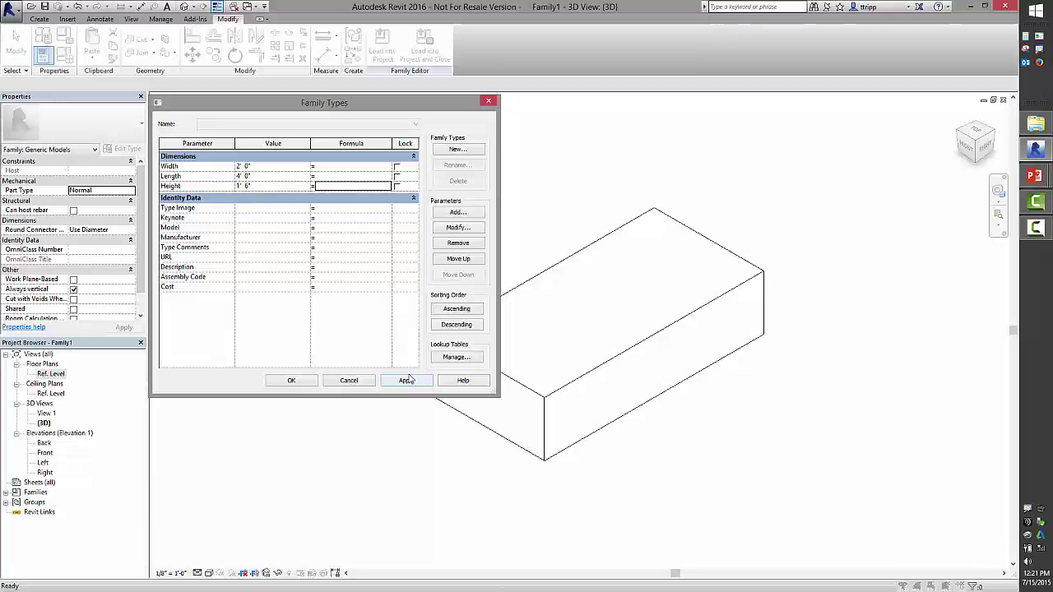
Step: Add a family type parameter named Legs, of type Length, grouped under Dimensions
click(455, 215)
text(Legs)
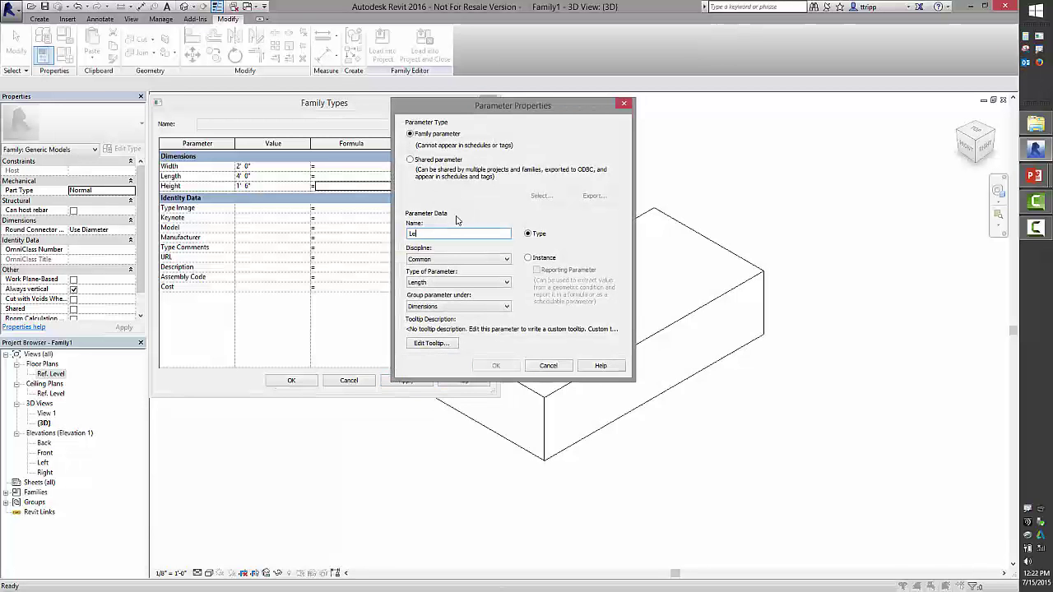
key(Tab)
key(Tab)
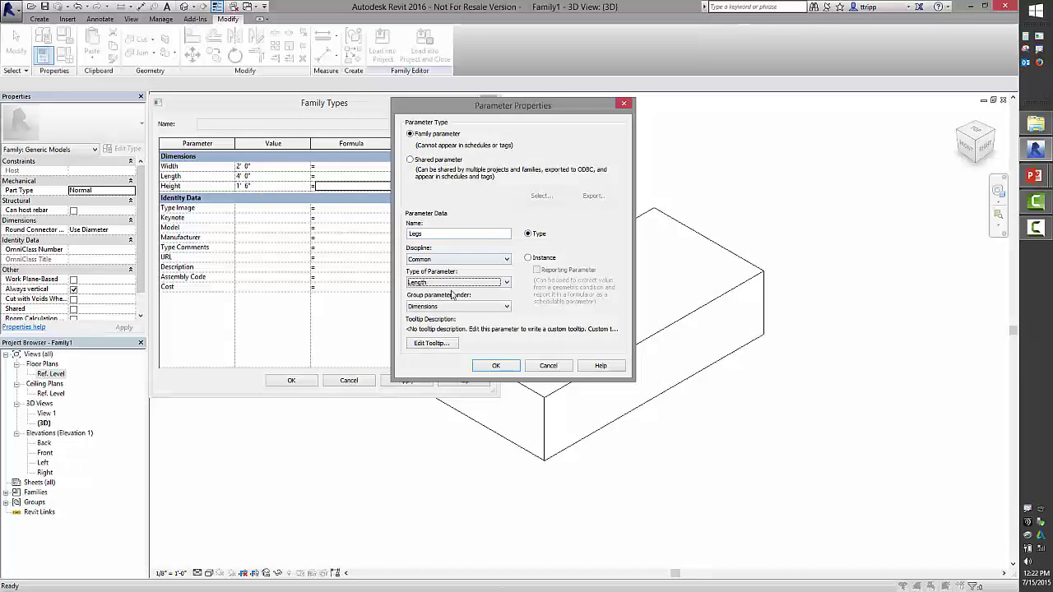
click(491, 367)
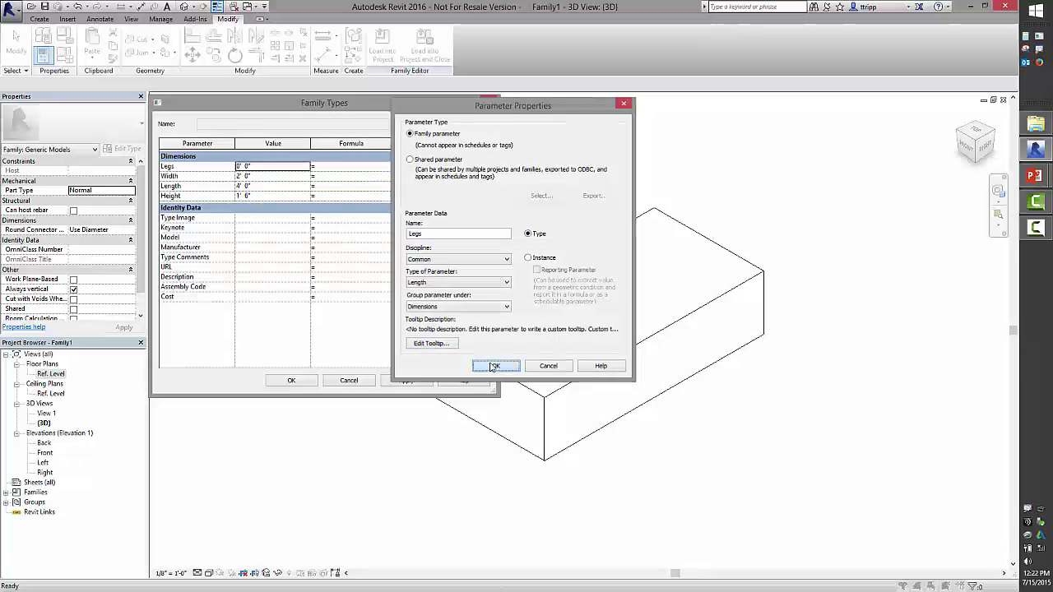
Step: Add a length parameter named "Tbl thickness" and place it at the end of the Dimensions group
click(447, 213)
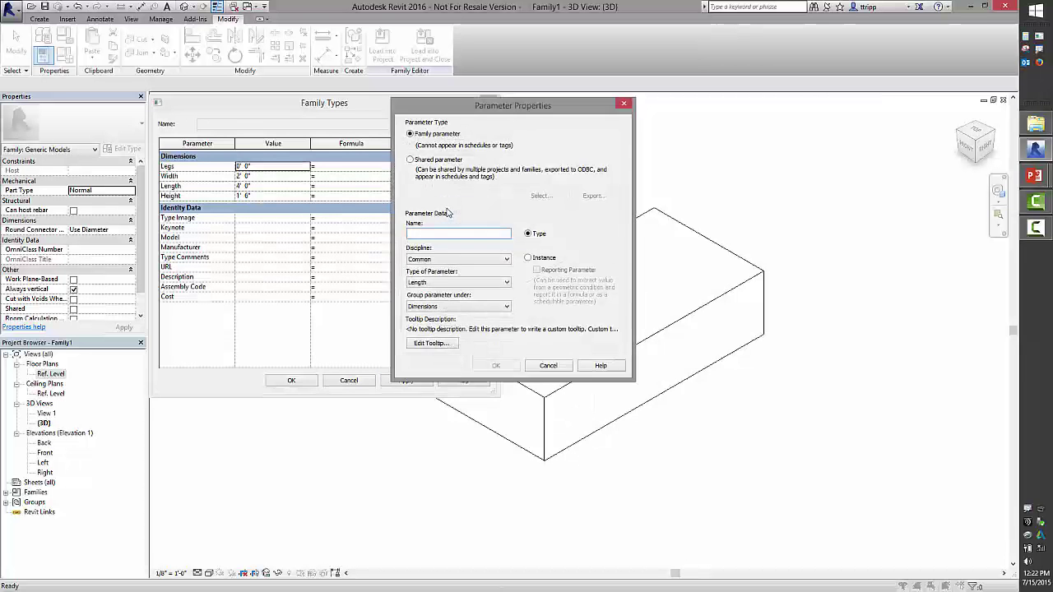
text(Tbl)
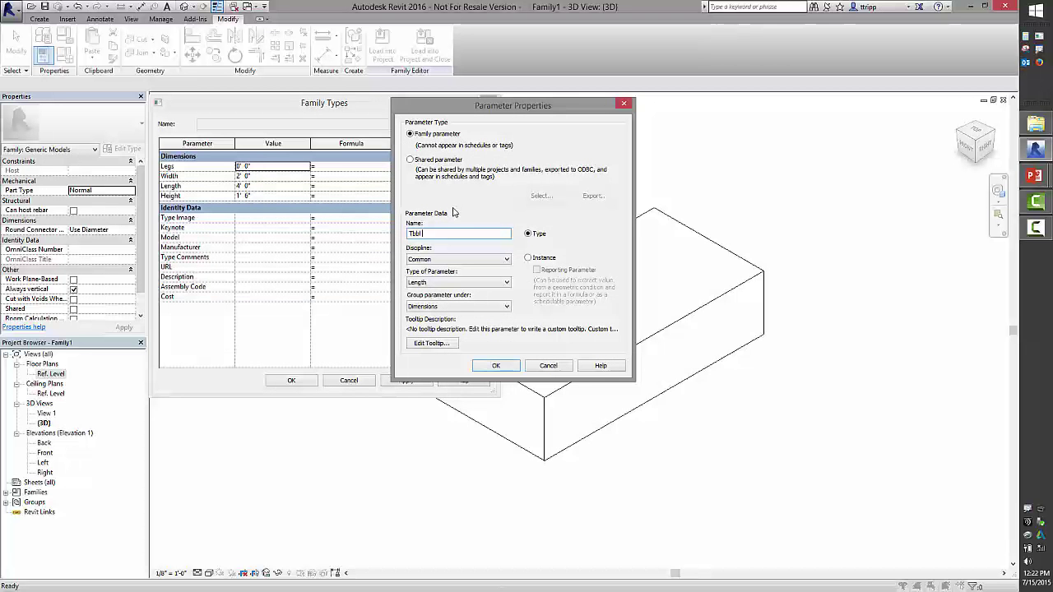
text( thic)
click(493, 365)
click(449, 275)
click(449, 276)
click(449, 276)
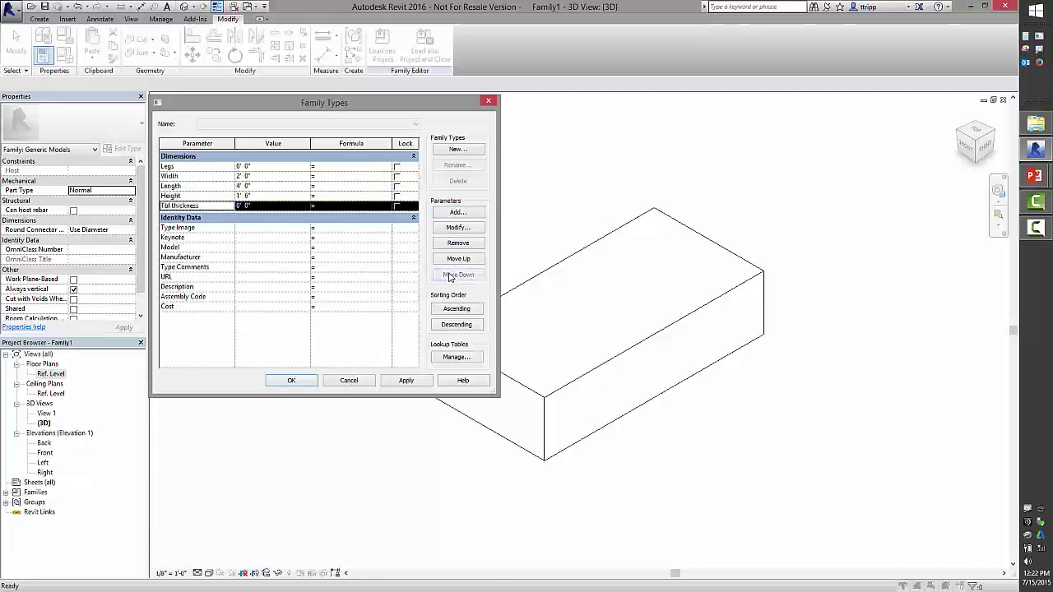
Step: Reorder the Legs parameter so it sits between Height and Tbl thickness
click(228, 169)
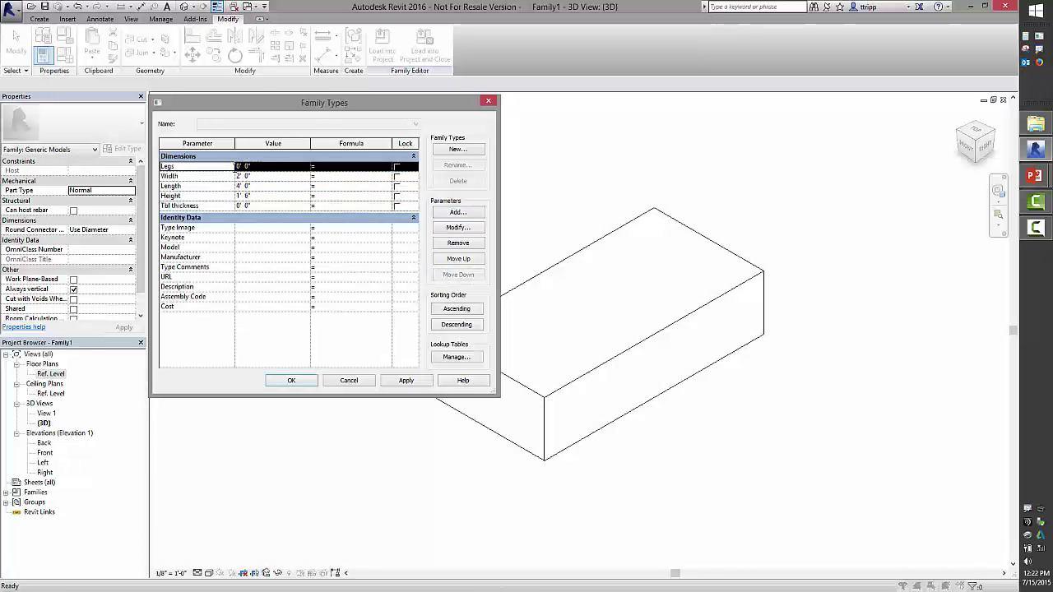
click(454, 244)
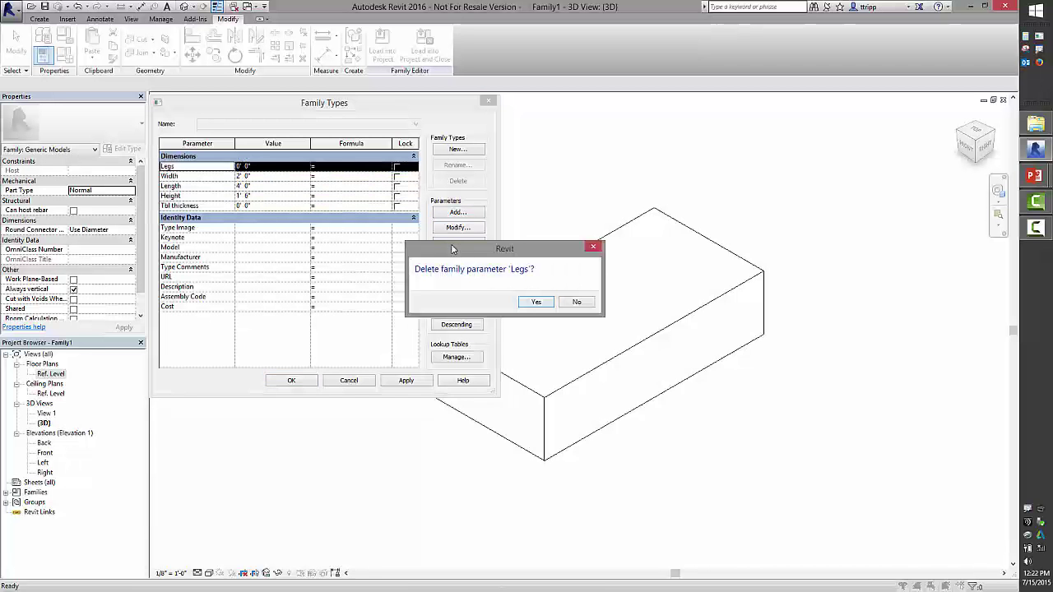
click(569, 303)
click(458, 274)
click(458, 275)
click(458, 275)
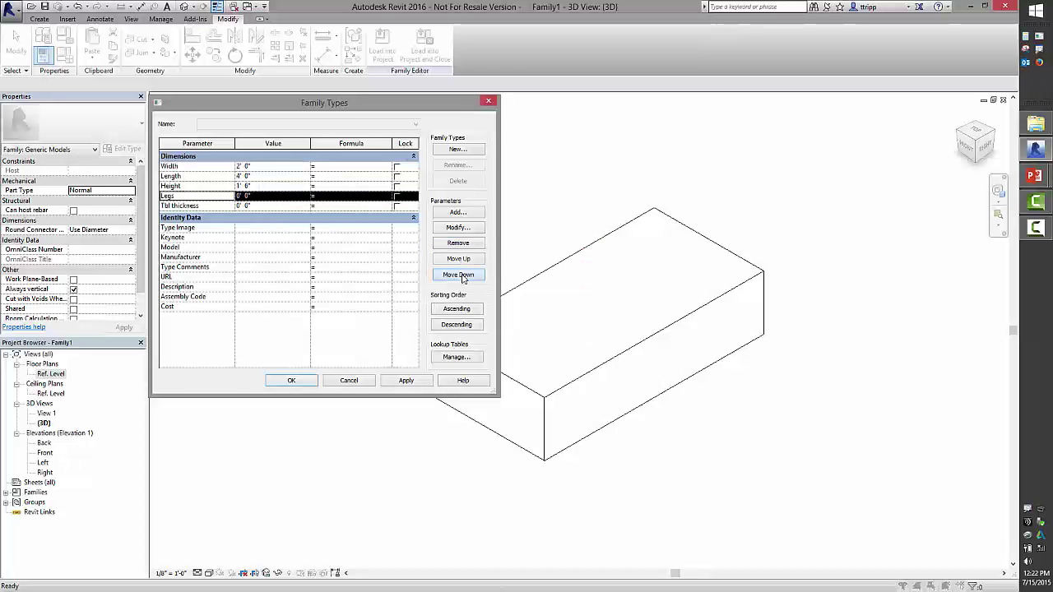
Step: Regroup the Tbl thickness parameter under Other and accept the family type changes
click(228, 206)
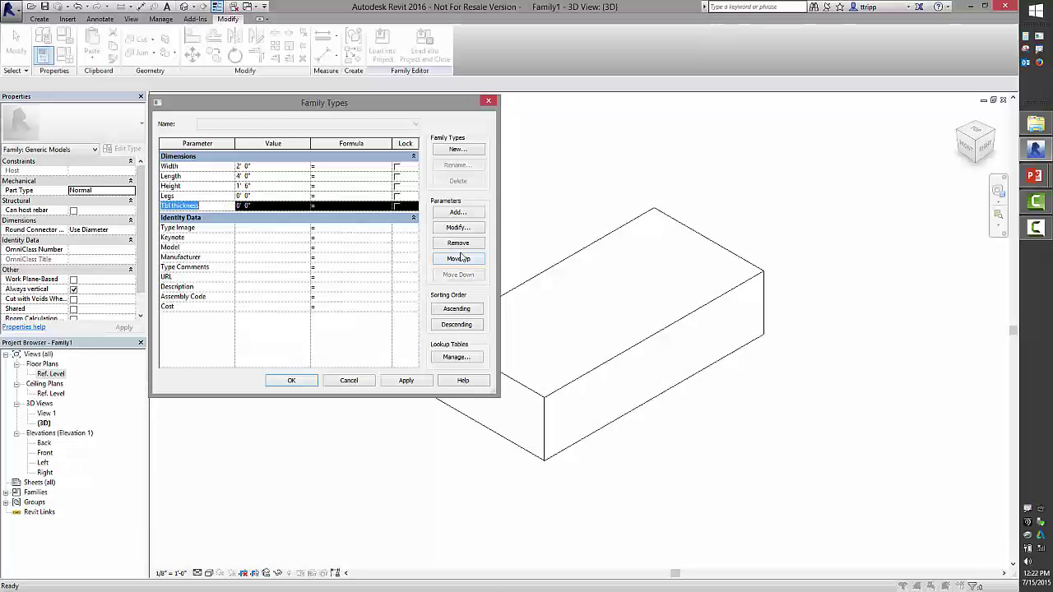
click(466, 228)
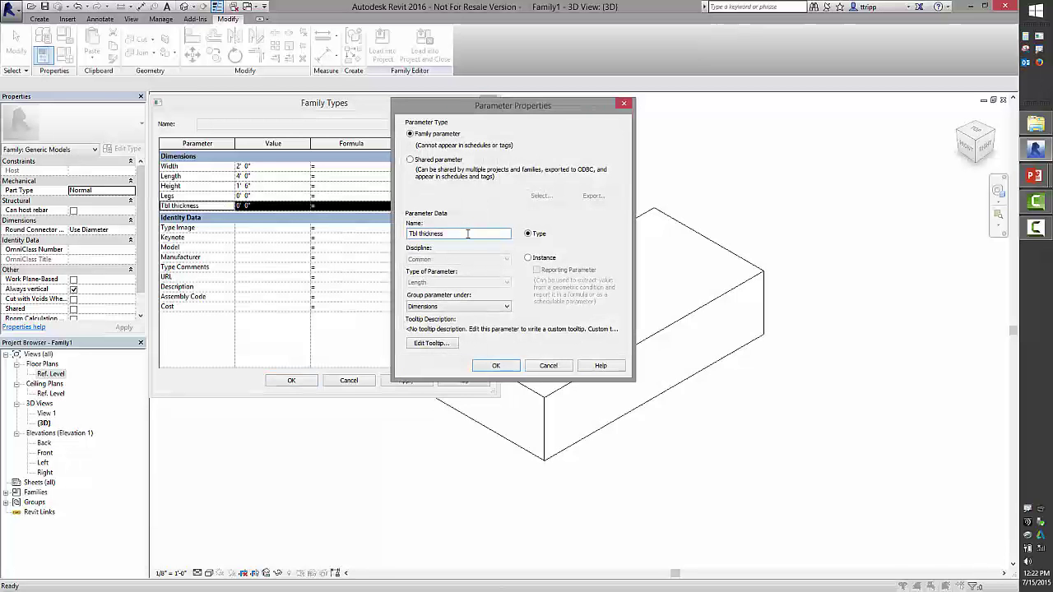
click(474, 306)
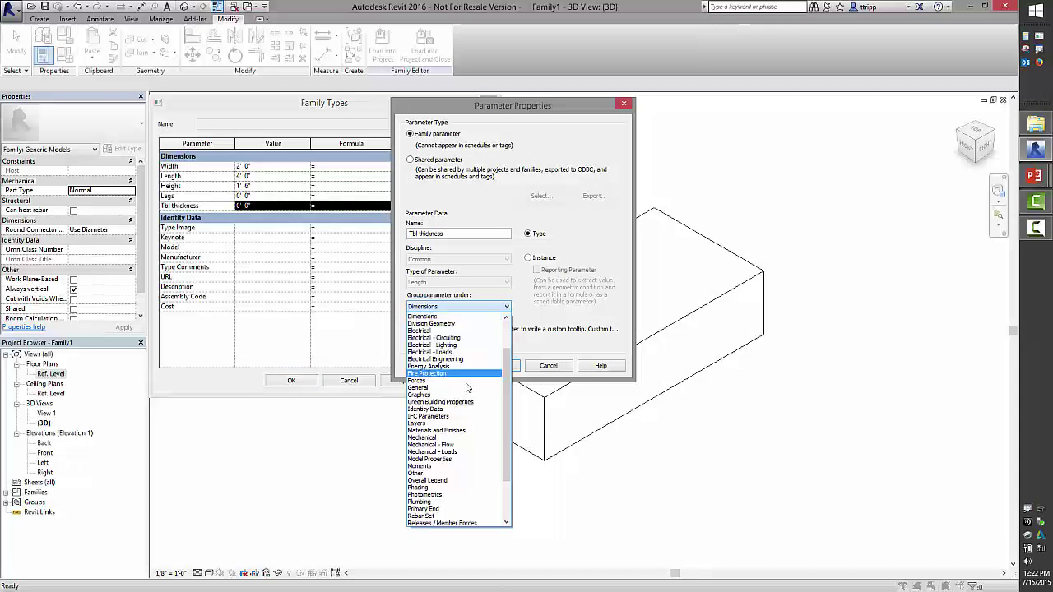
click(448, 473)
click(496, 365)
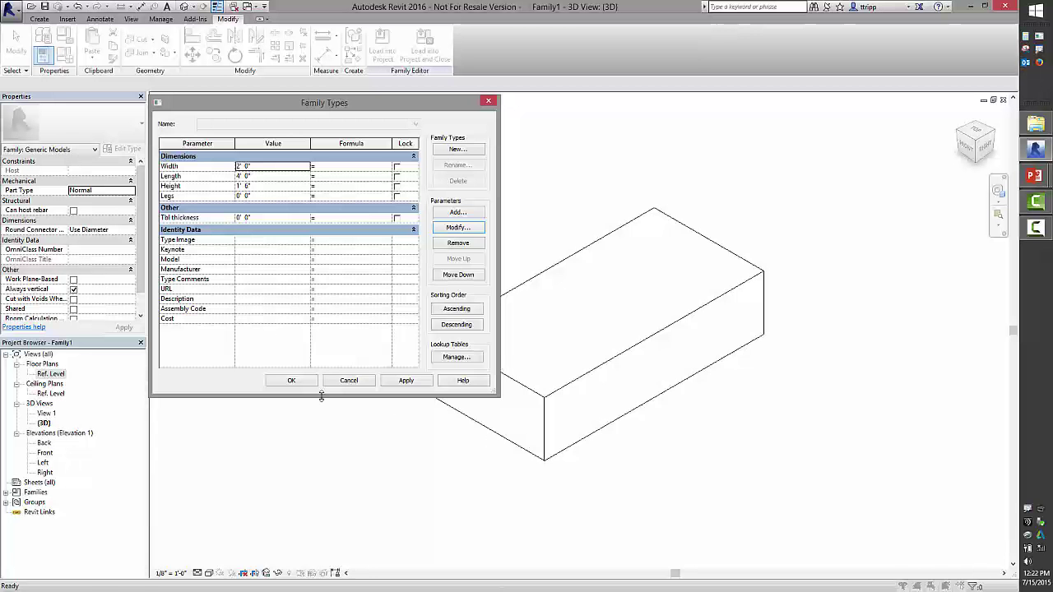
click(294, 380)
Step: In the Ref. Level floor plan, draw four reference planes, one slightly inside each side of the box
double_click(62, 374)
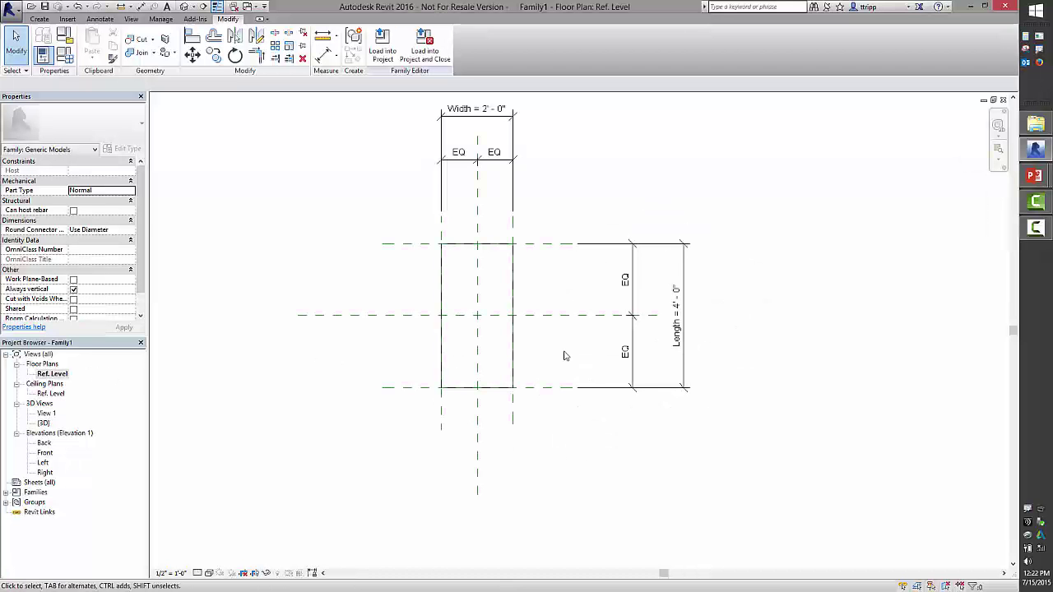
middle_drag(561, 355, 578, 356)
key(r)
key(p)
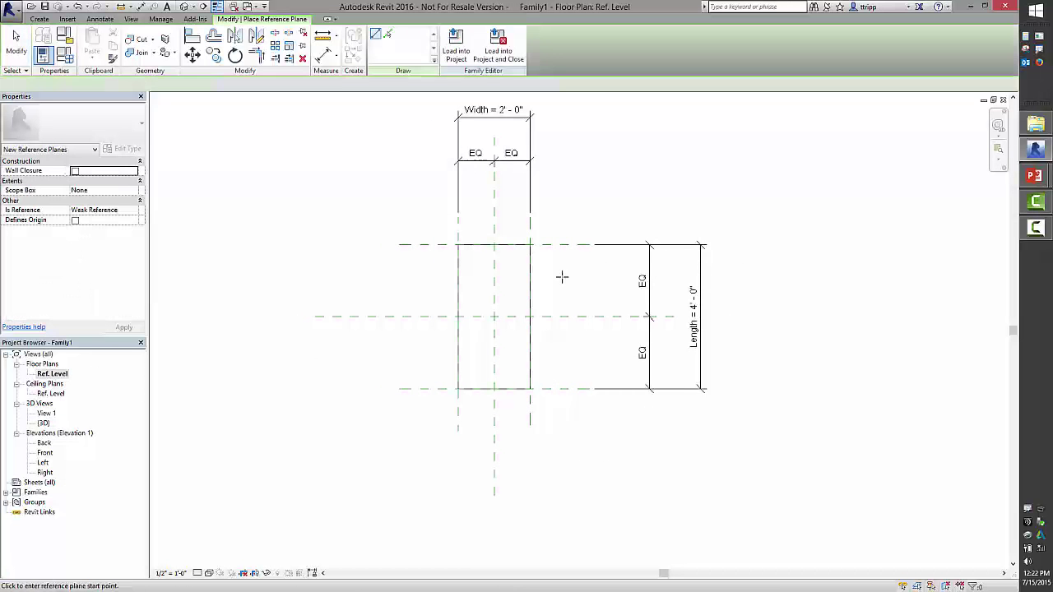
click(521, 237)
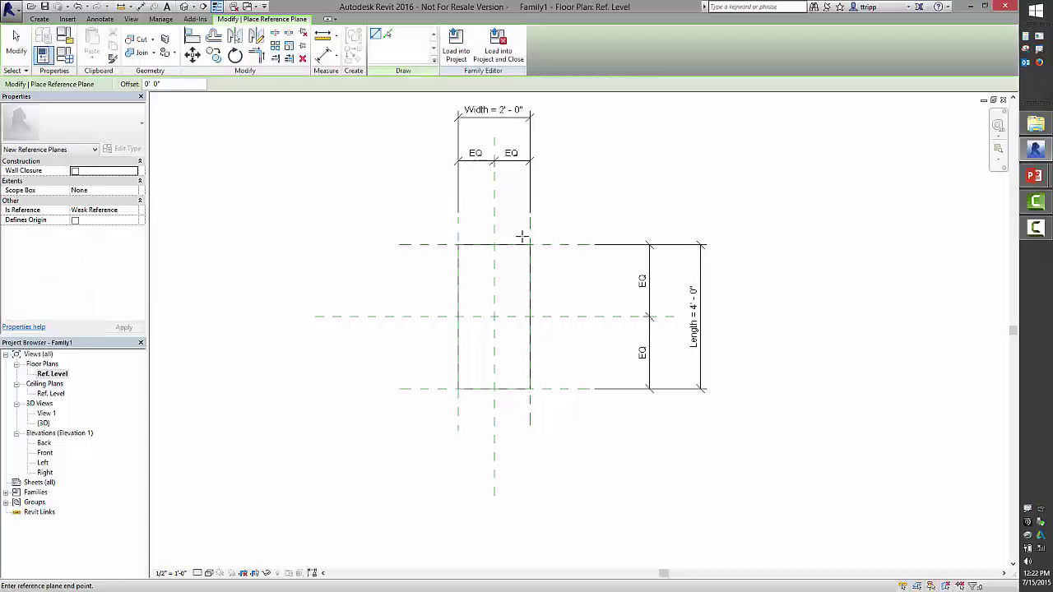
click(522, 397)
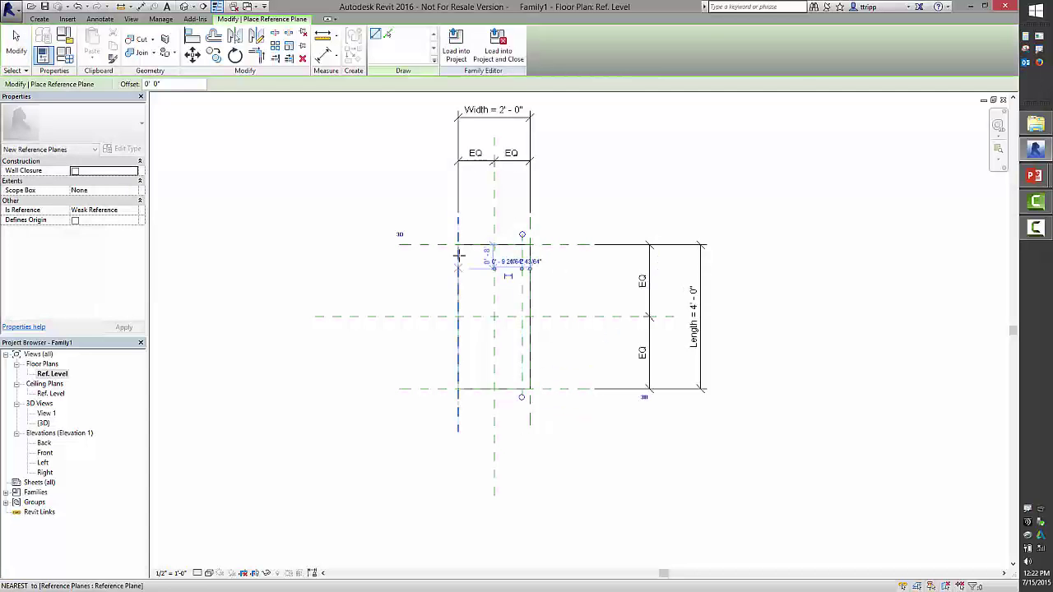
click(466, 375)
click(443, 377)
click(557, 376)
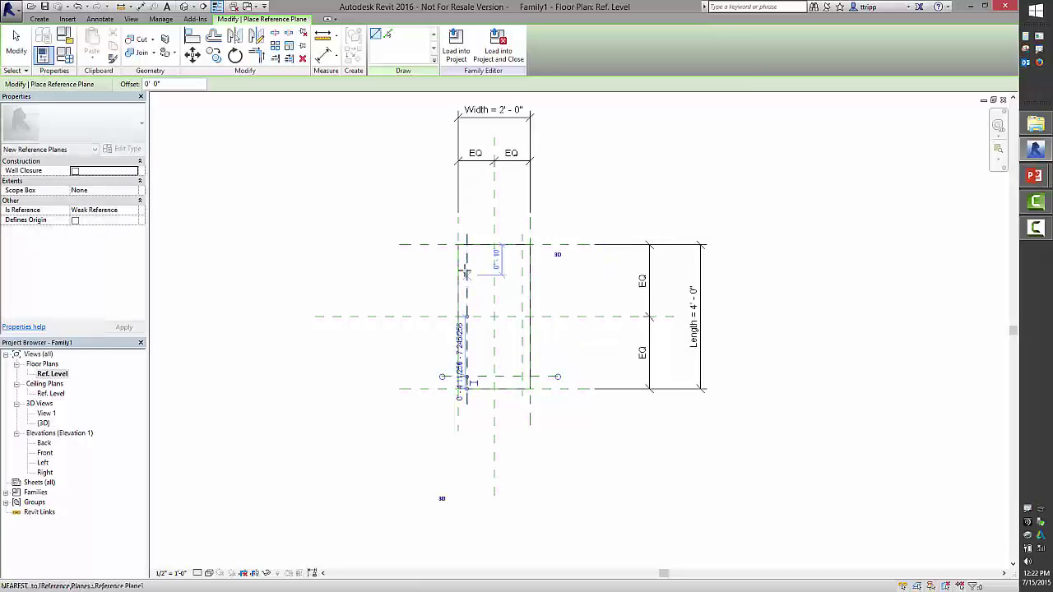
click(539, 257)
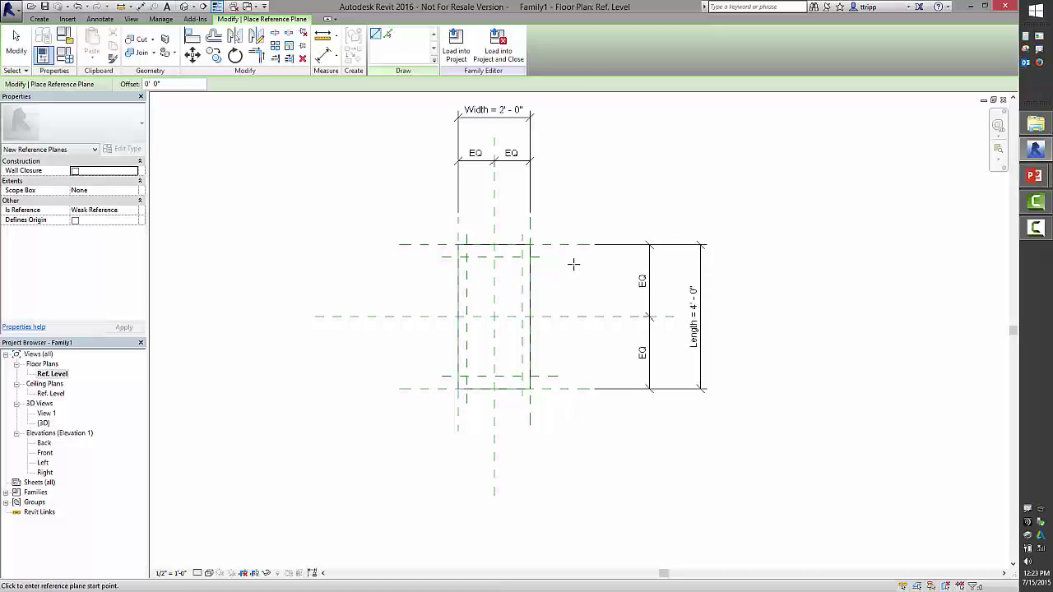
Step: Dimension the upper inner reference plane to the box's upper outer plane and label the dimension with the Legs parameter
key(d)
key(i)
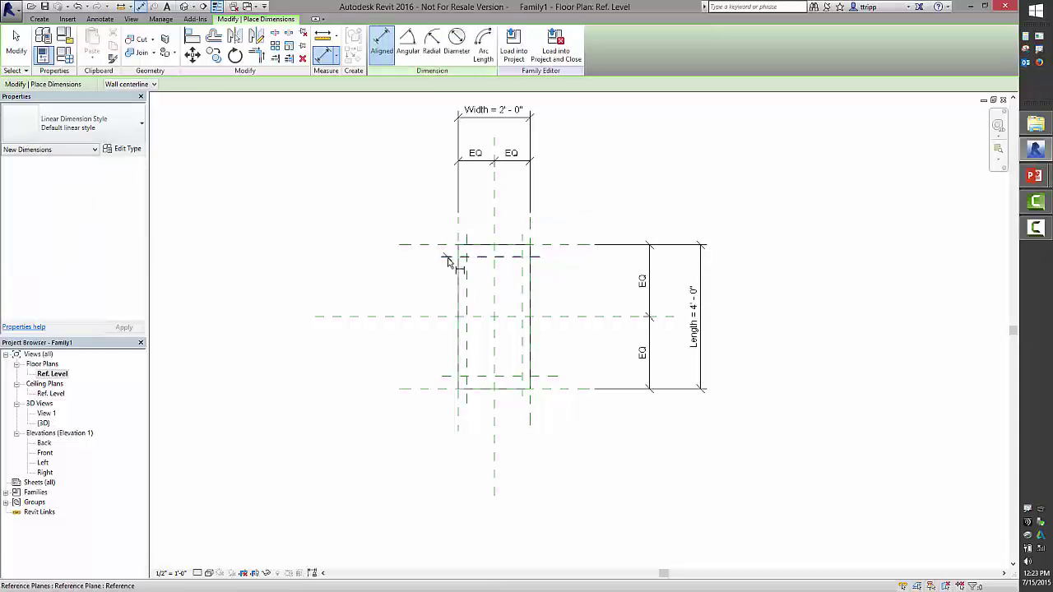
click(448, 256)
click(436, 244)
click(414, 251)
key(Escape)
key(Escape)
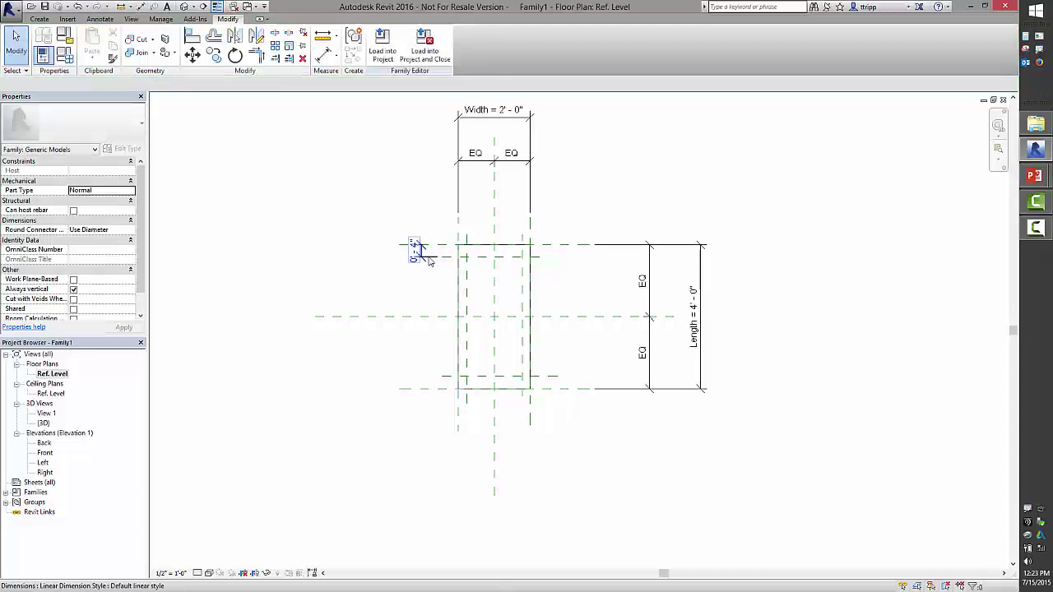
click(427, 257)
click(275, 85)
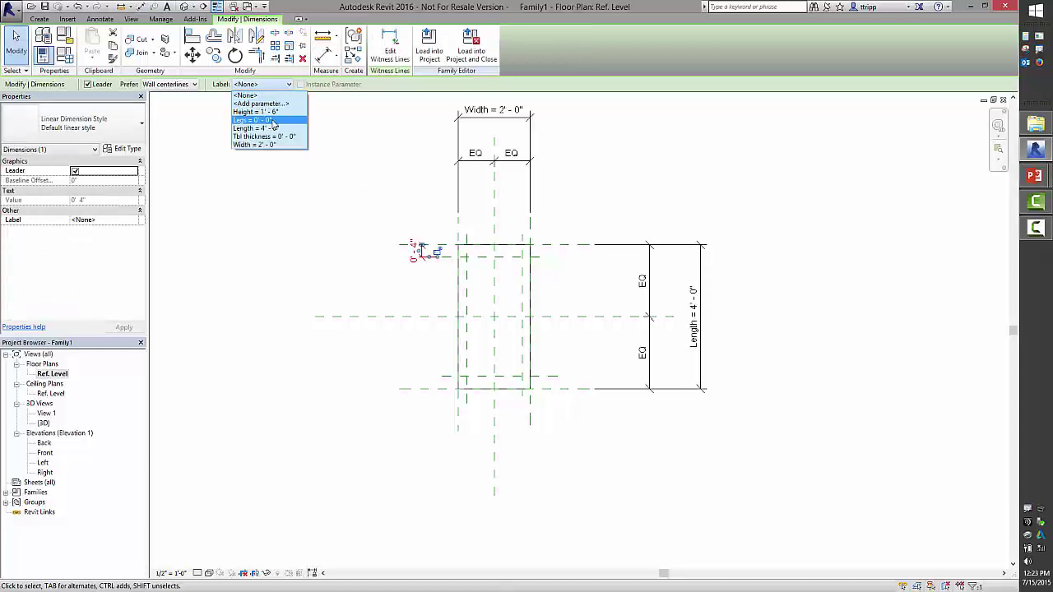
click(265, 115)
click(313, 294)
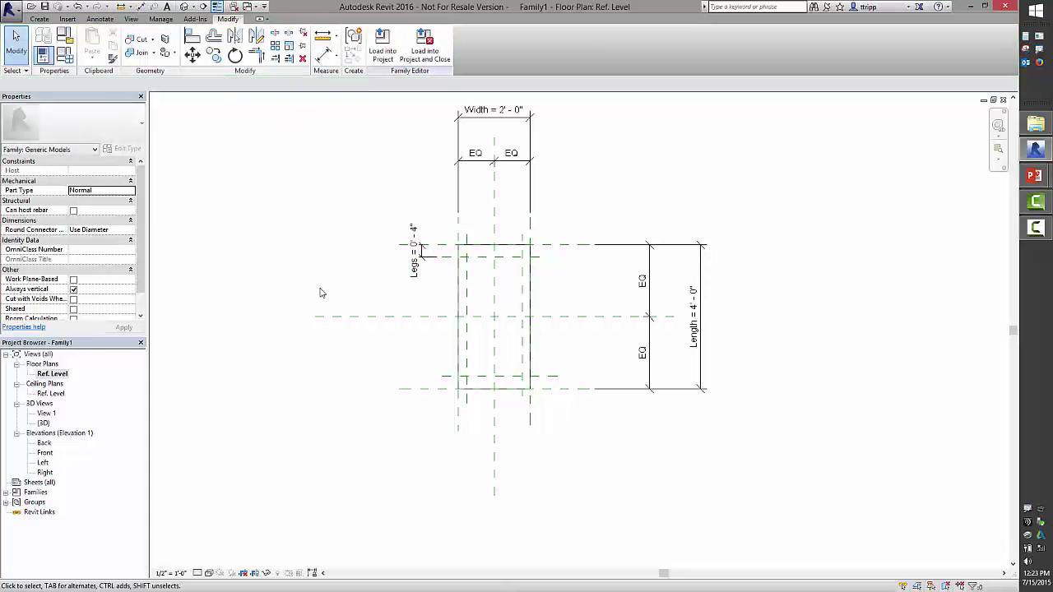
Step: Dimension the lower inner reference plane to the box's lower outer plane and label the dimension with the Legs parameter
key(d)
key(i)
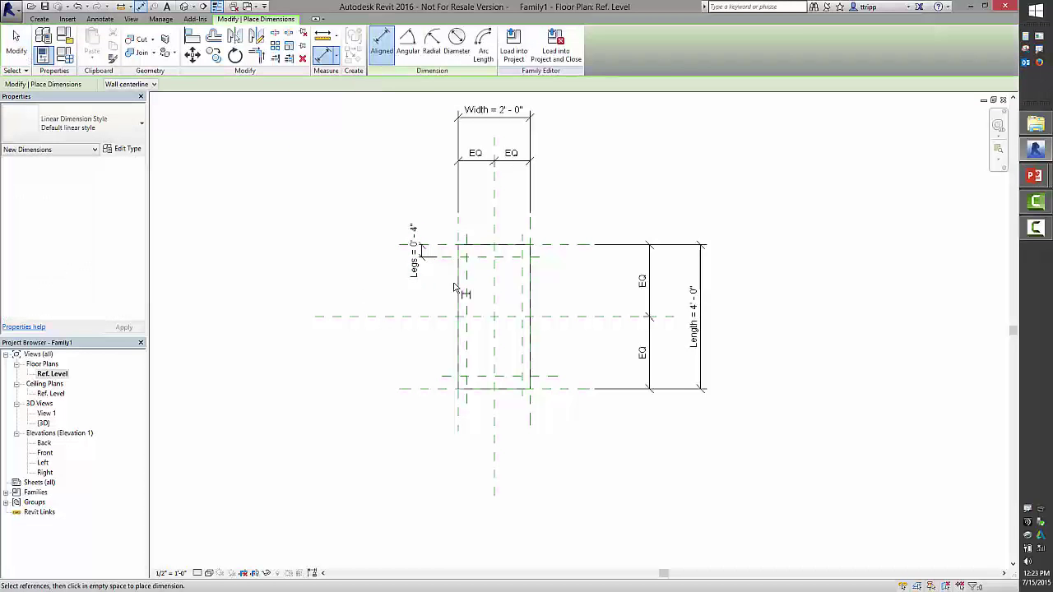
click(476, 383)
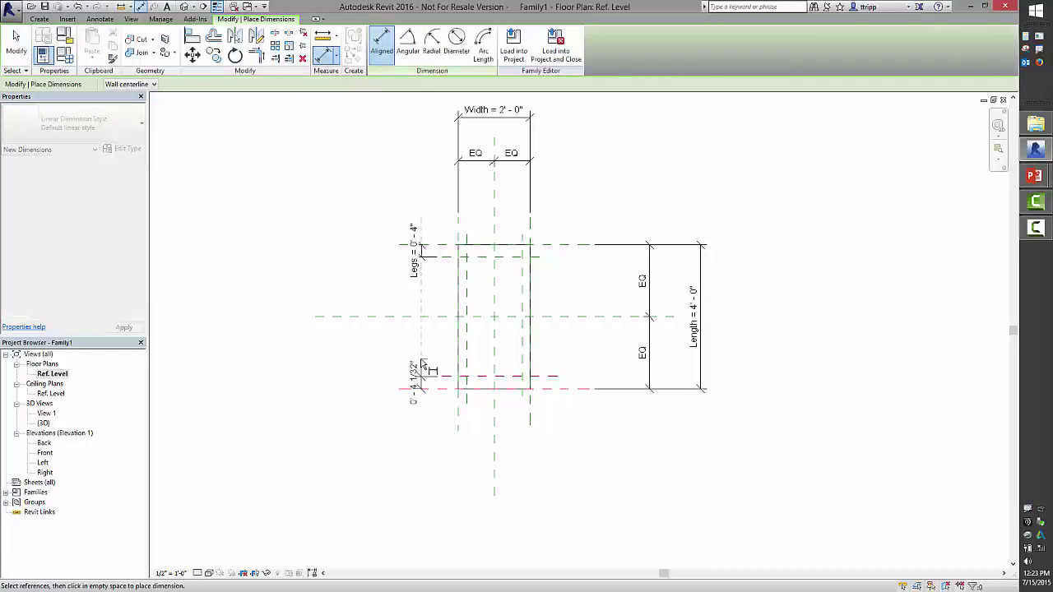
click(421, 365)
key(Escape)
key(Escape)
click(427, 378)
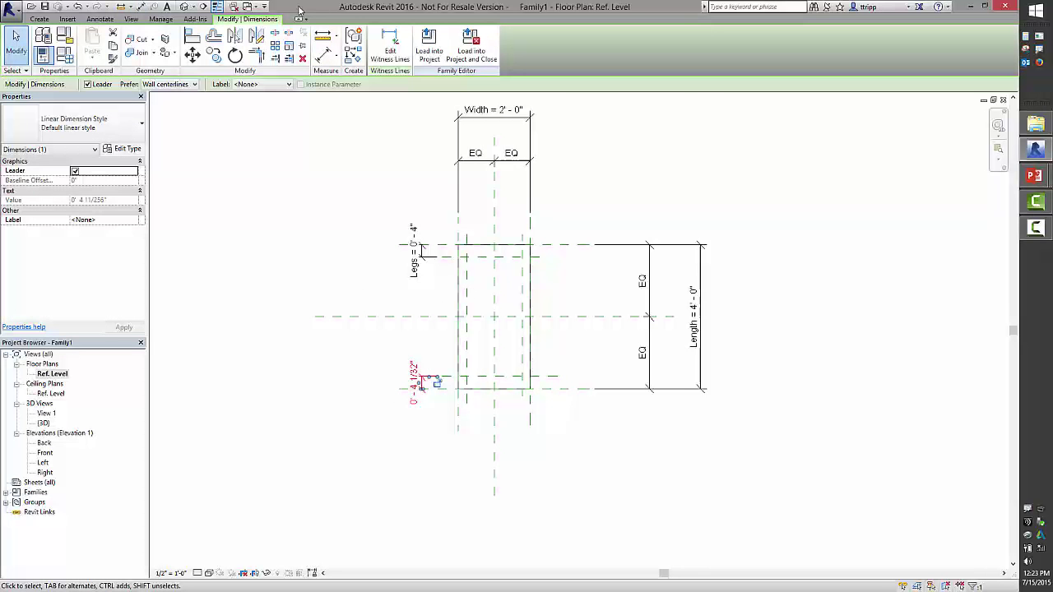
click(288, 84)
click(271, 113)
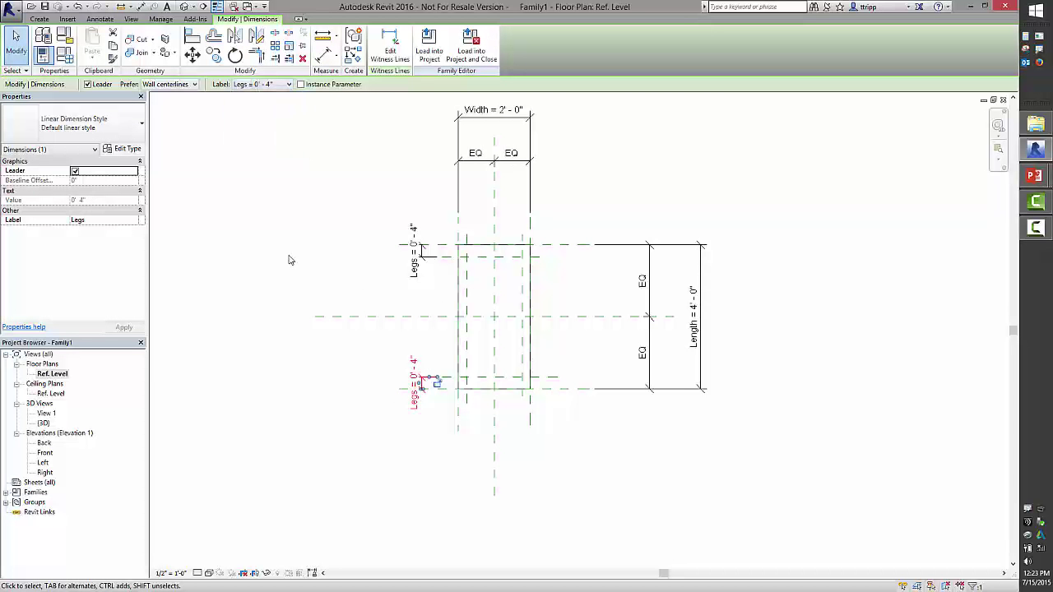
Step: Dimension the inner vertical reference planes on both sides of the plan to the box's adjacent outer planes
click(289, 253)
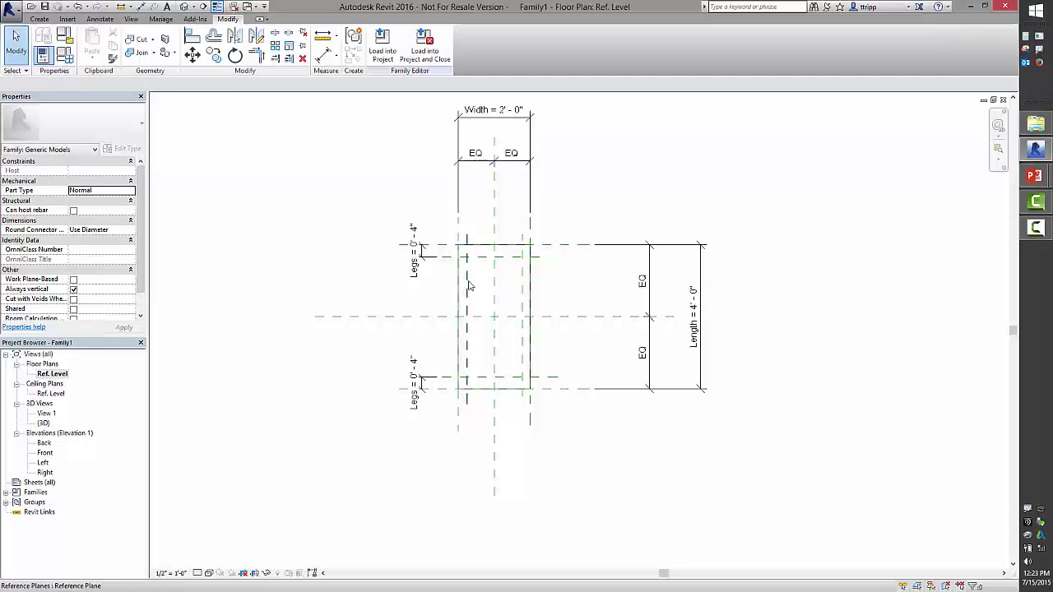
key(d)
key(i)
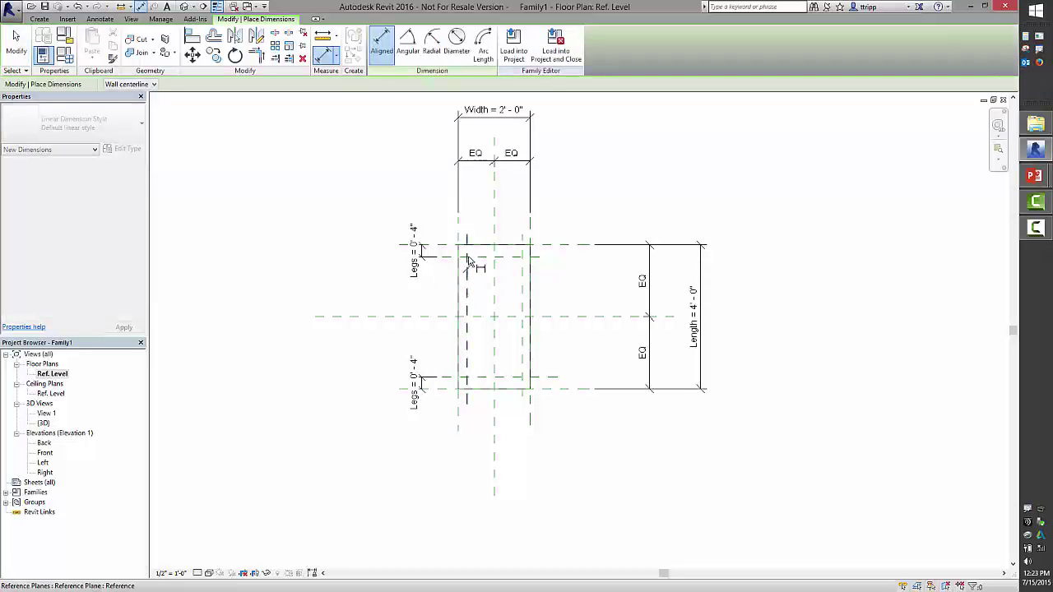
click(466, 262)
click(458, 235)
click(458, 210)
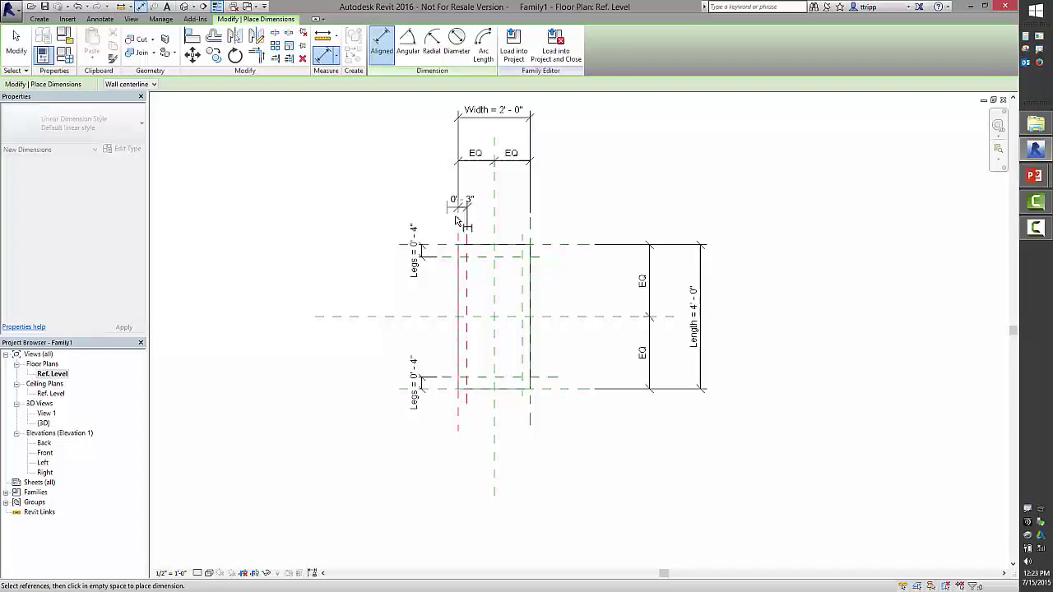
click(524, 264)
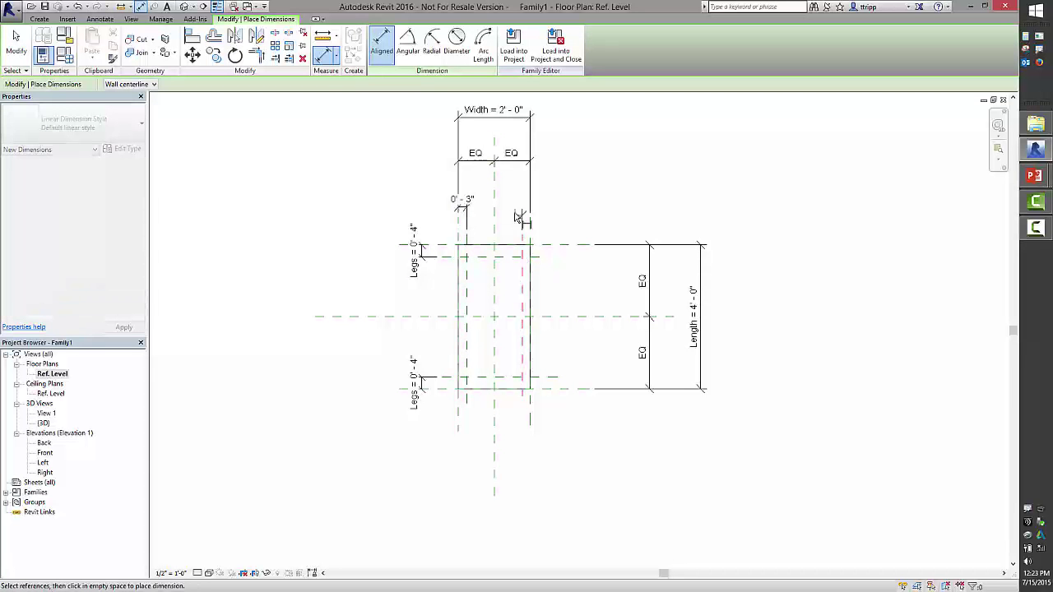
click(527, 220)
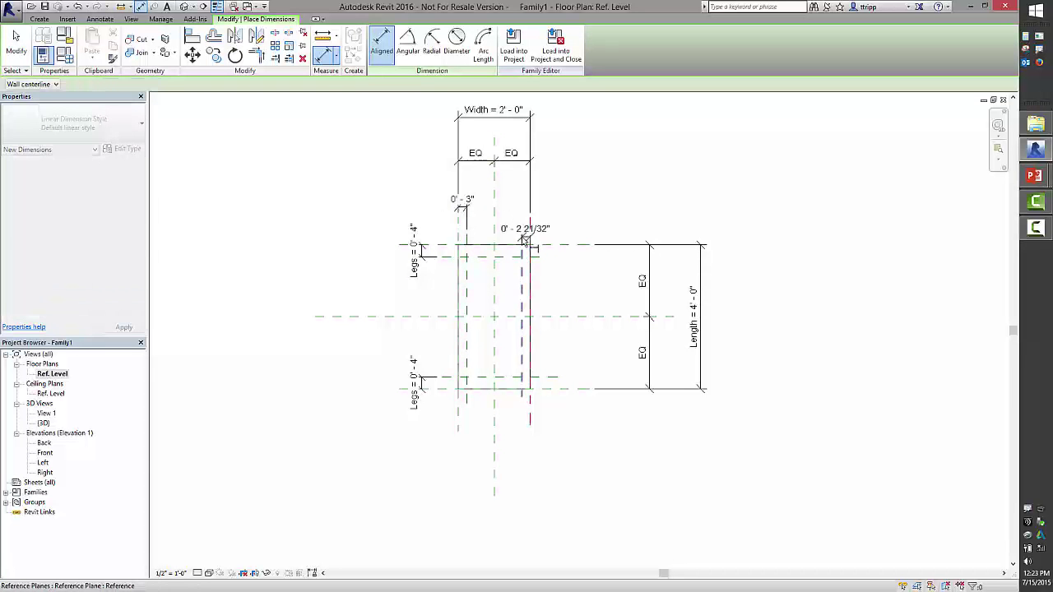
click(527, 208)
key(Escape)
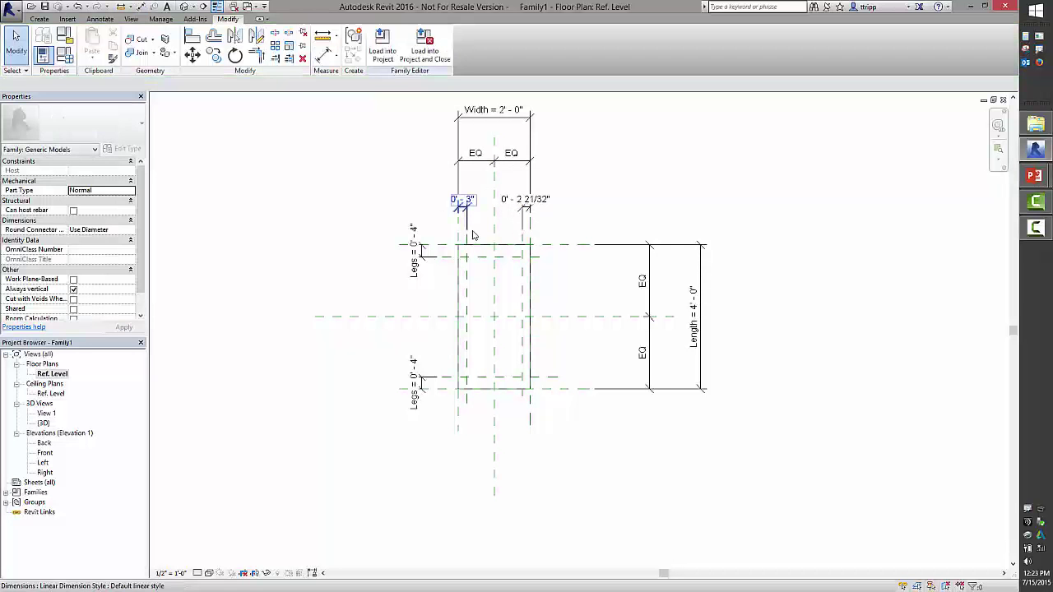
Step: Label both new horizontal dimensions above the box with the Legs parameter
click(505, 224)
ctrl+click(525, 211)
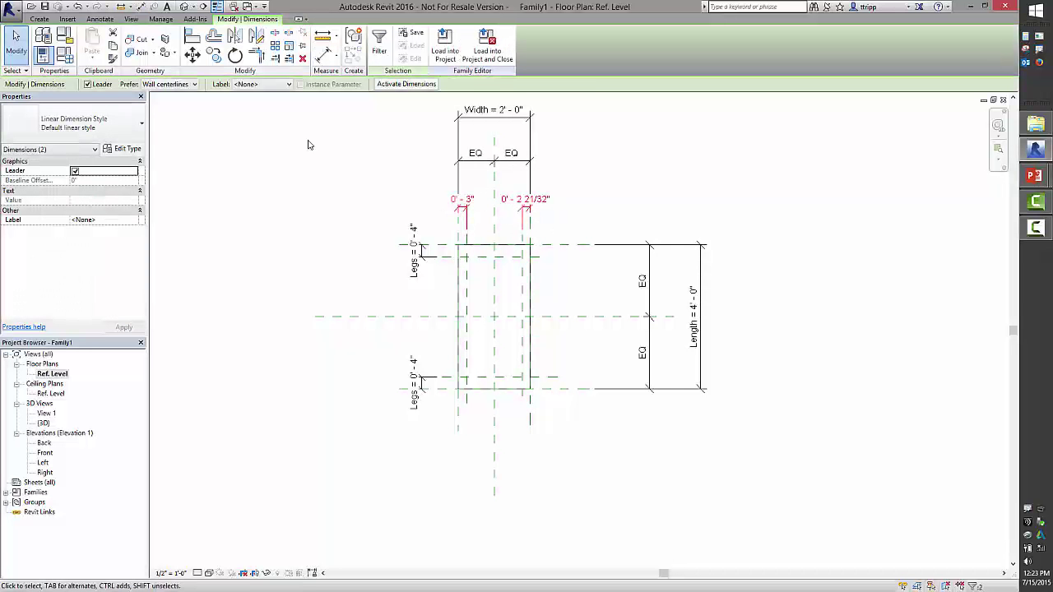
click(287, 84)
click(282, 122)
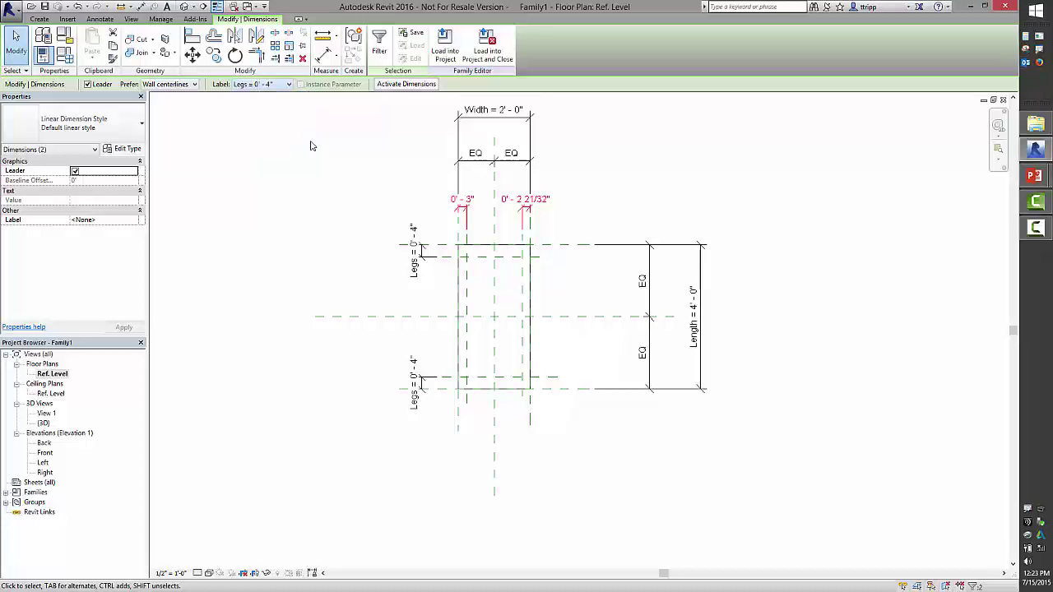
click(416, 144)
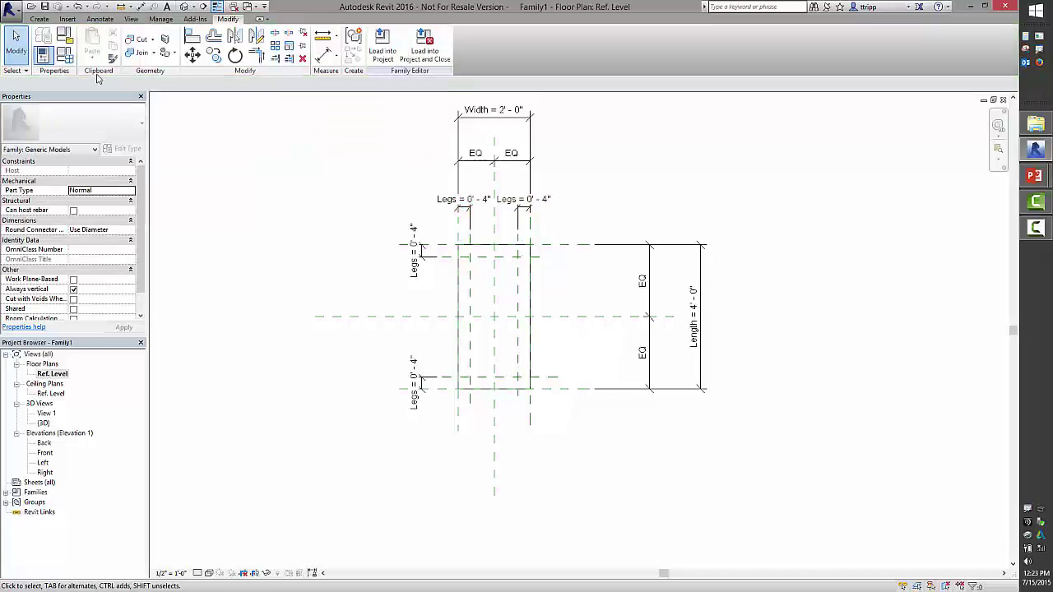
Step: Set the Legs parameter to 2" in the family types and apply the change
click(65, 55)
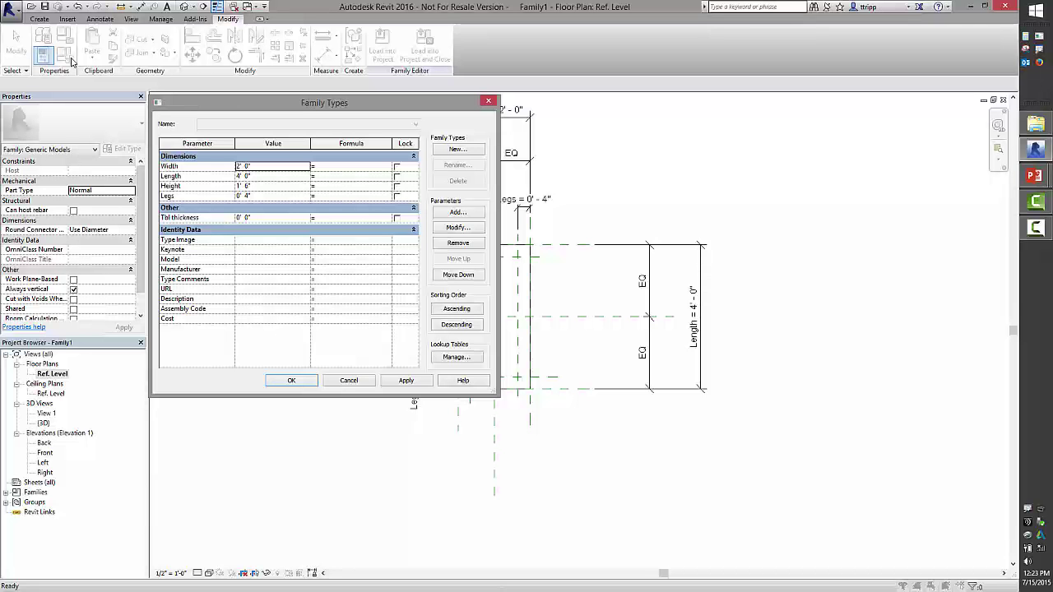
click(266, 196)
text(2')
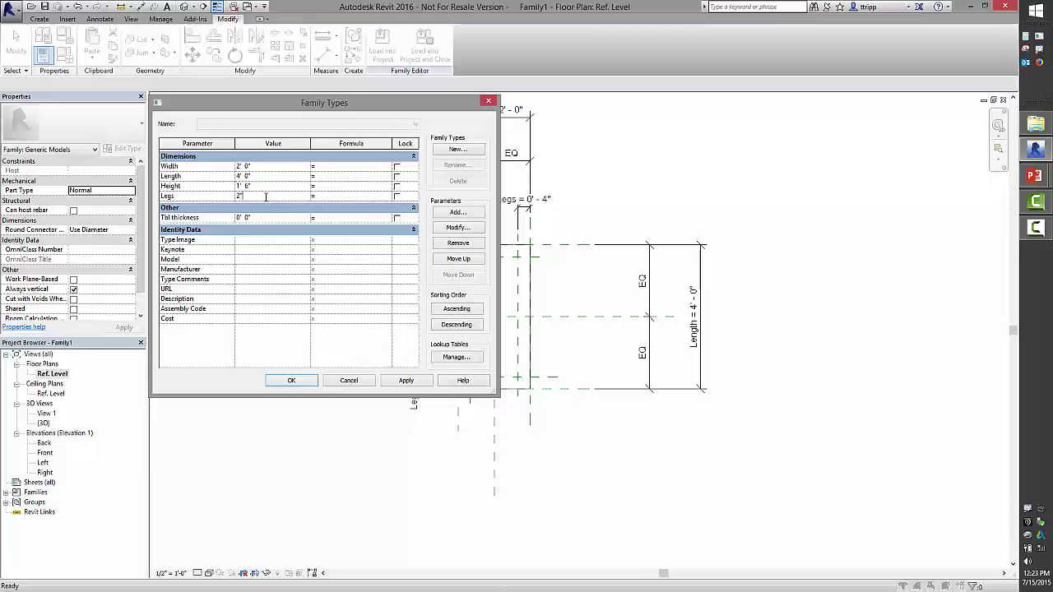
key(Tab)
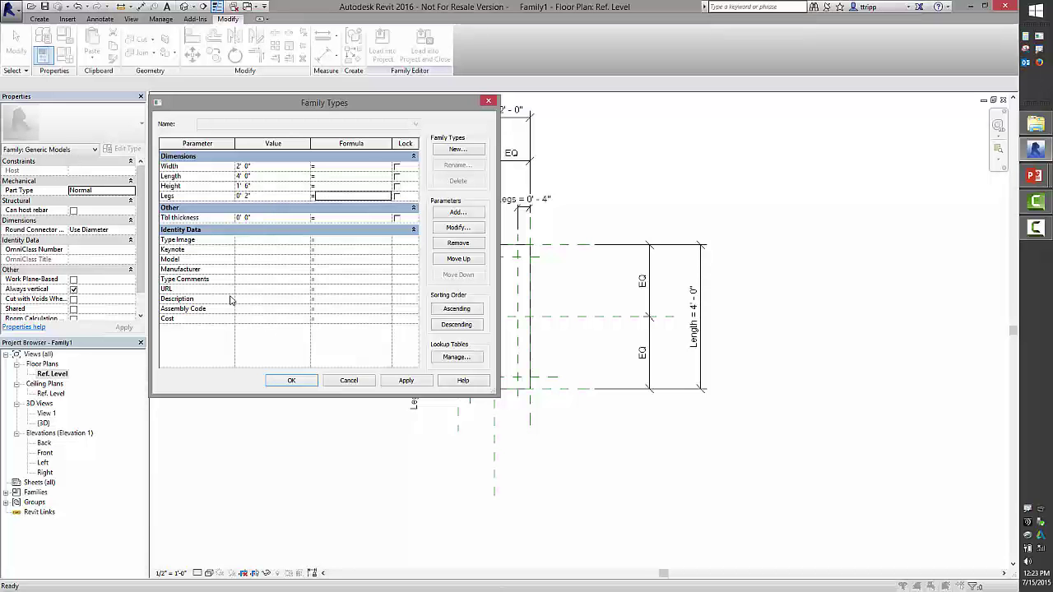
click(407, 380)
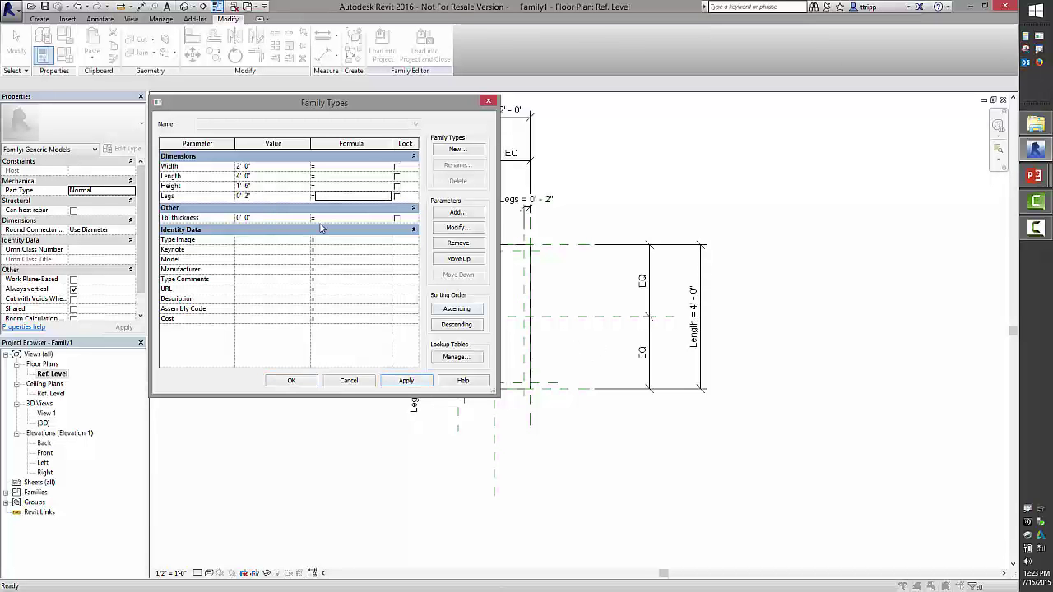
click(280, 167)
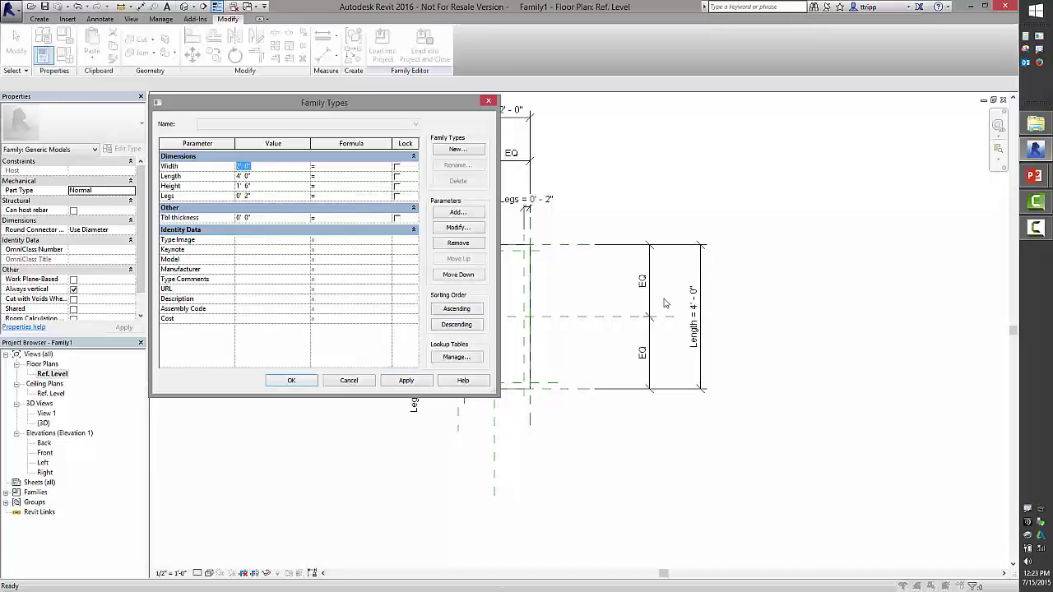
key(Return)
middle_drag(461, 329, 664, 329)
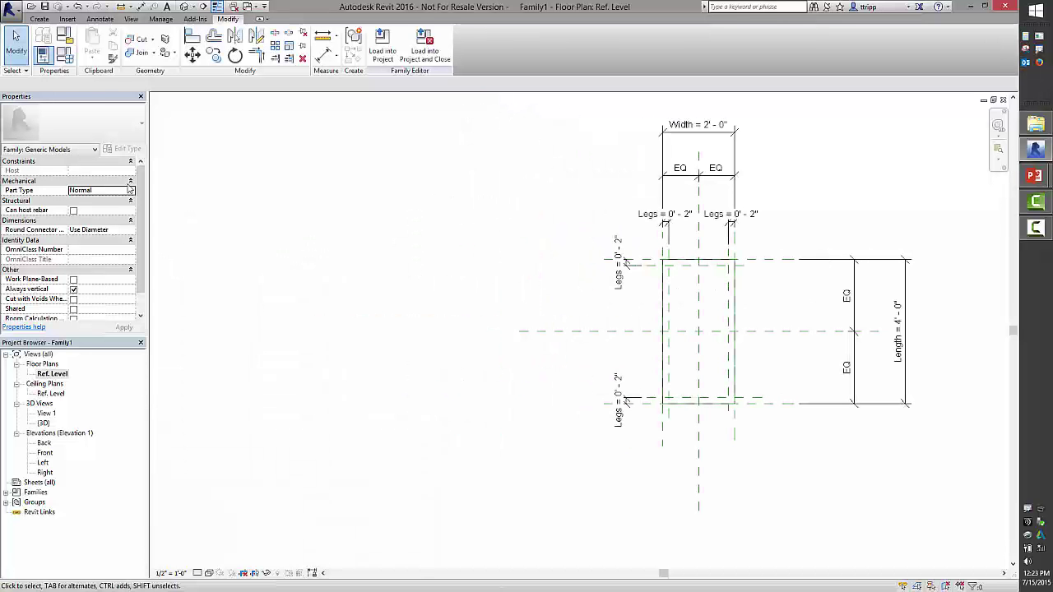
Step: Flex the family by applying a Width of 3', and restore the Width to 2'
click(64, 54)
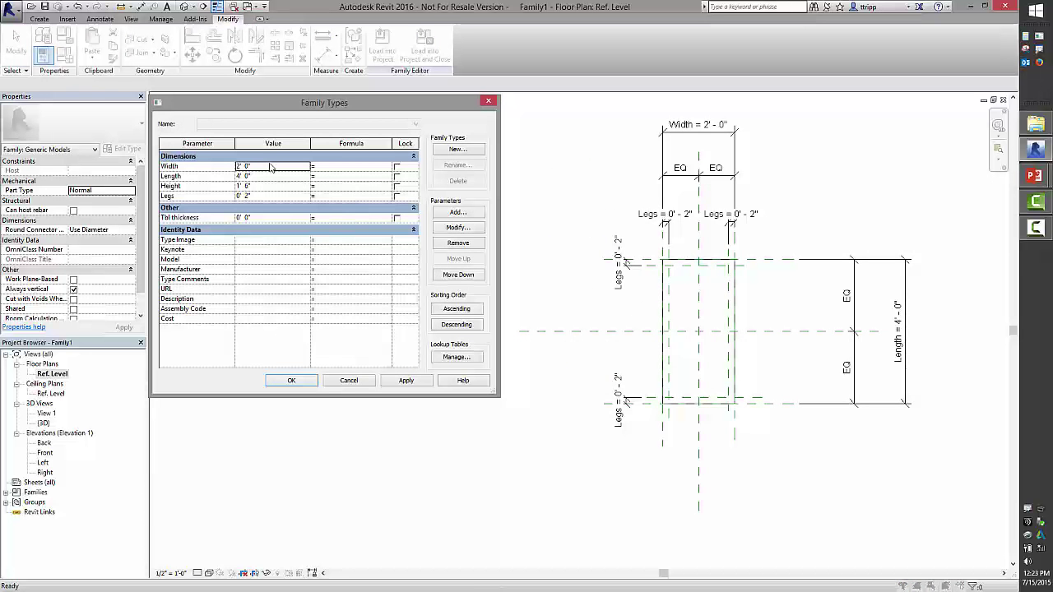
click(268, 166)
text(3)
key(Tab)
click(413, 386)
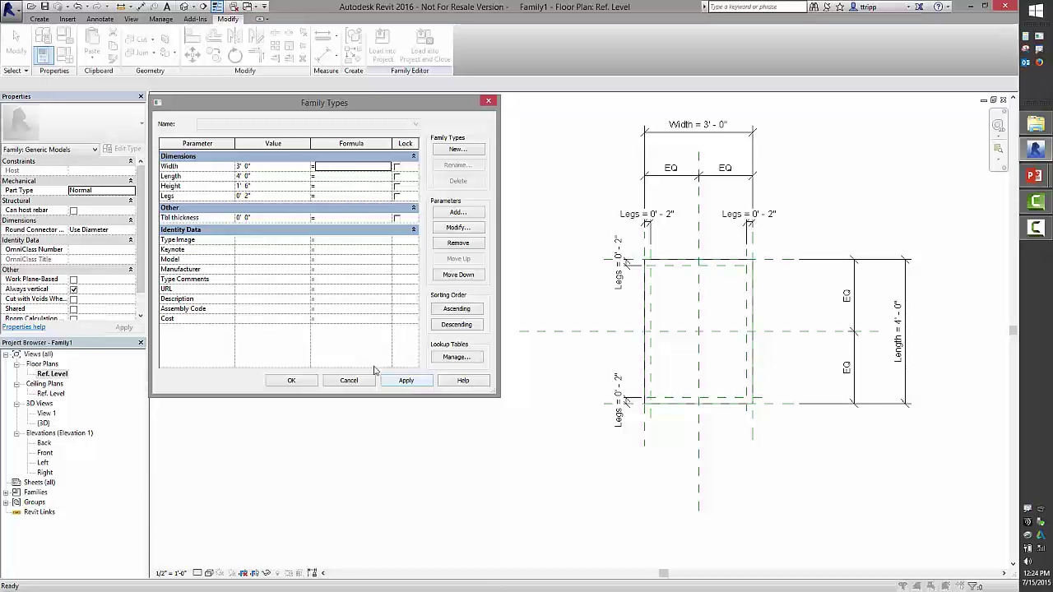
click(280, 167)
text(2)
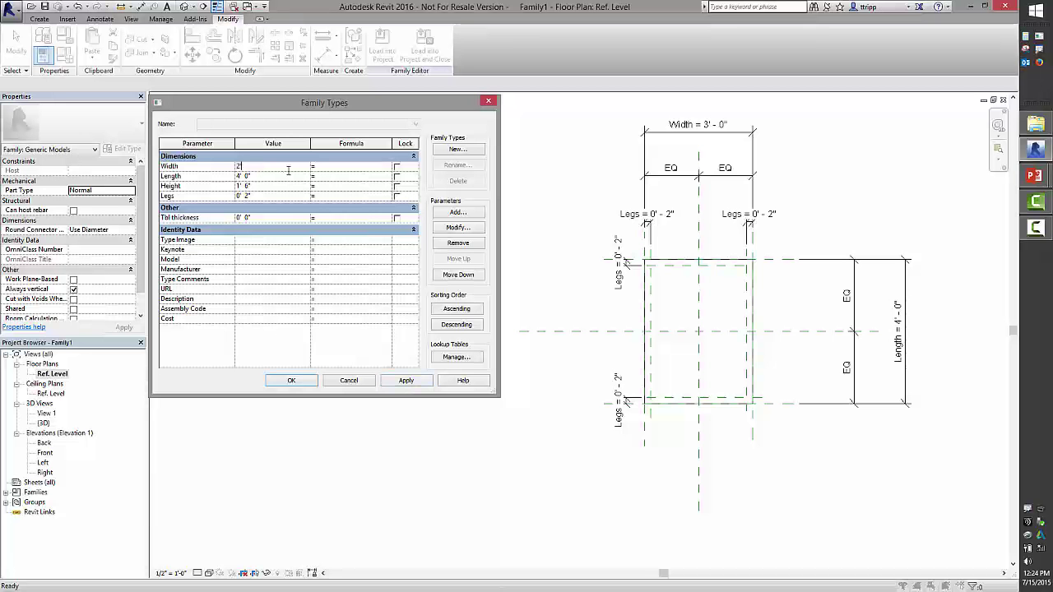
key(Tab)
click(421, 382)
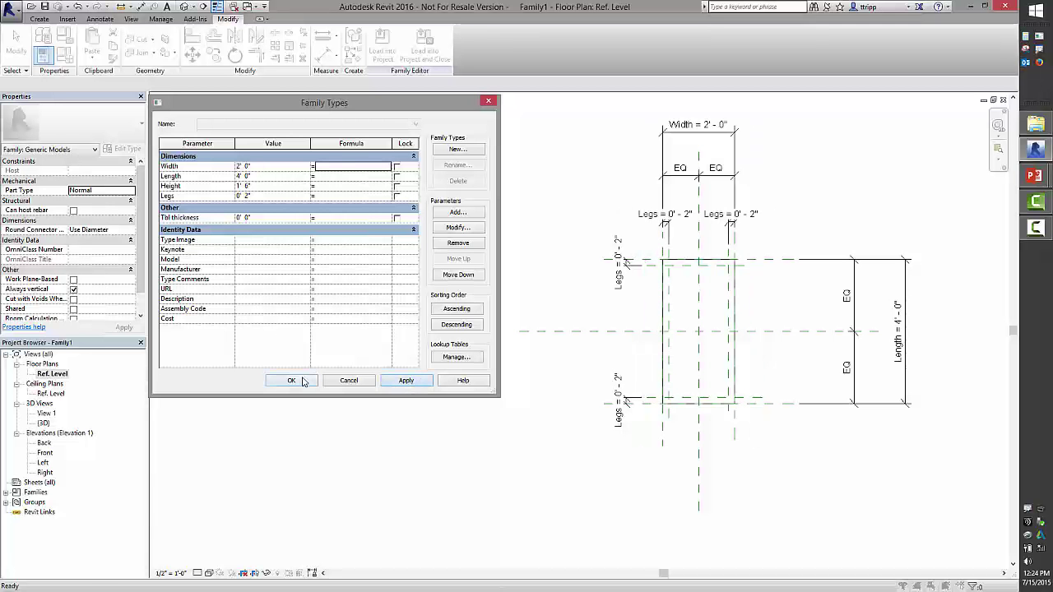
click(302, 381)
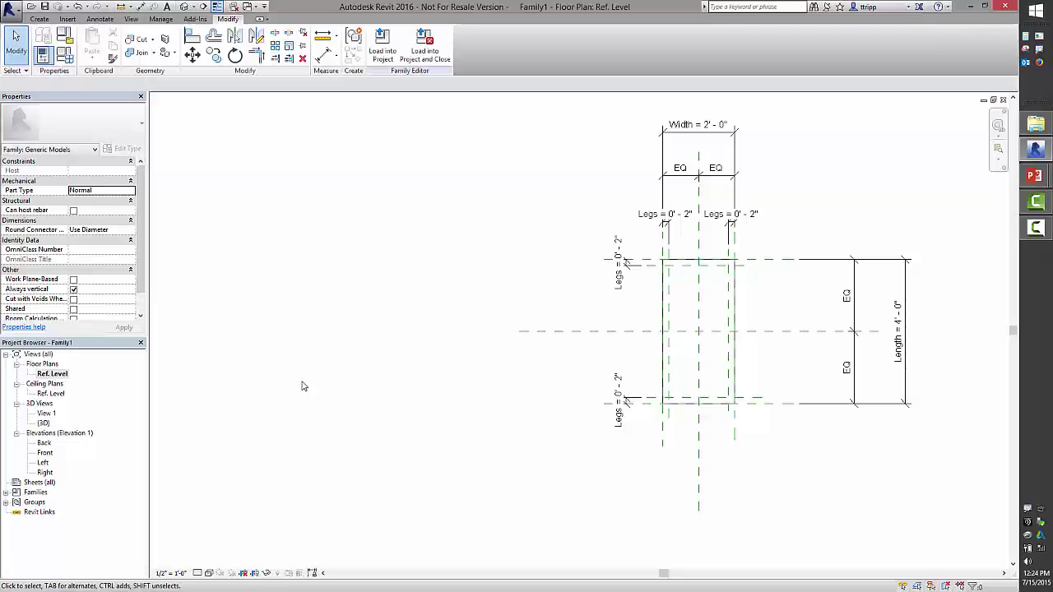
middle_drag(413, 367, 304, 364)
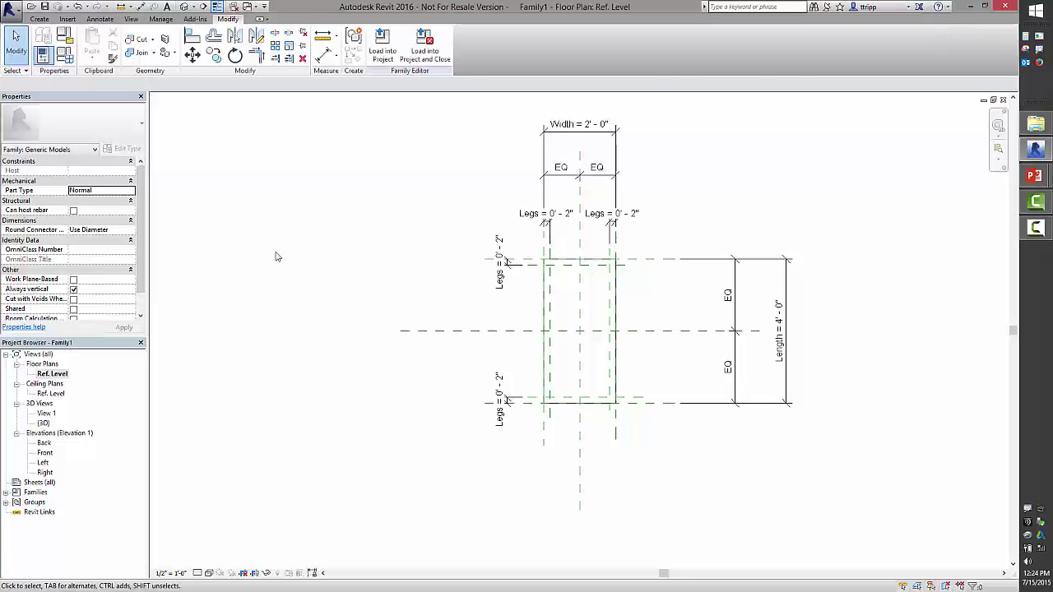
click(39, 18)
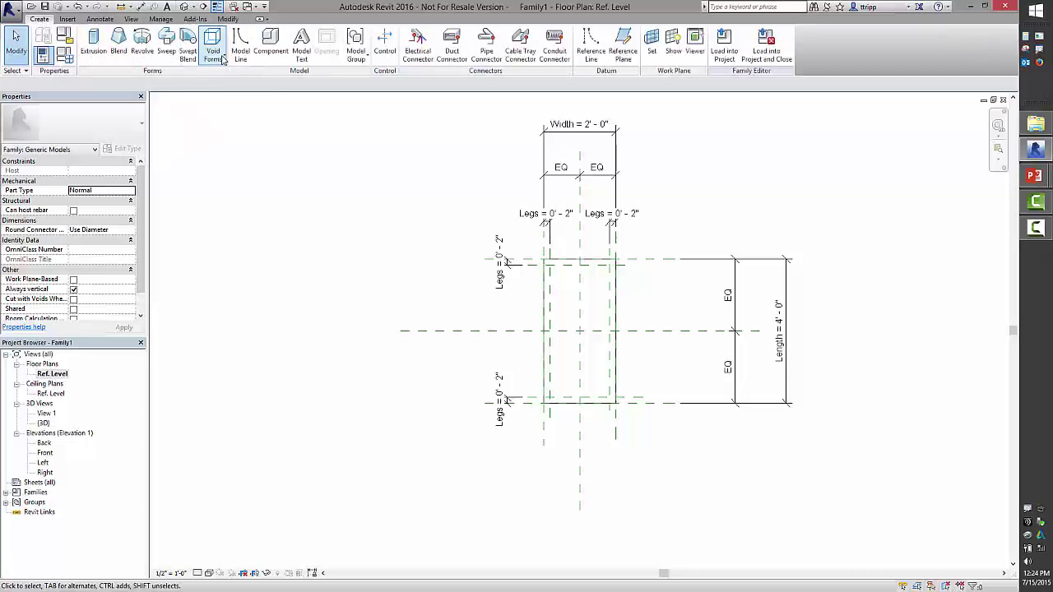
click(222, 59)
click(237, 76)
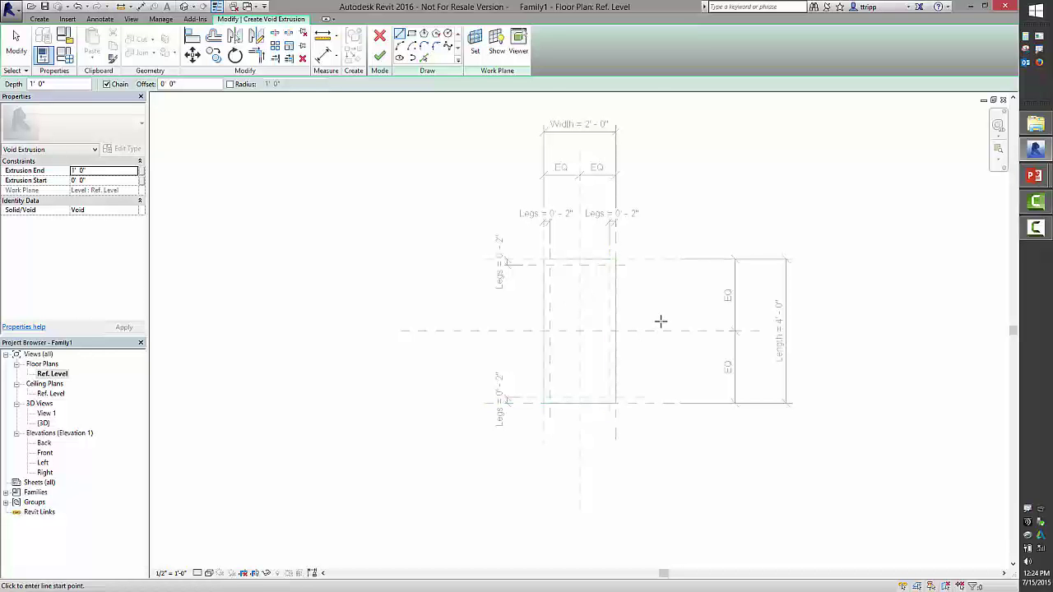
click(475, 51)
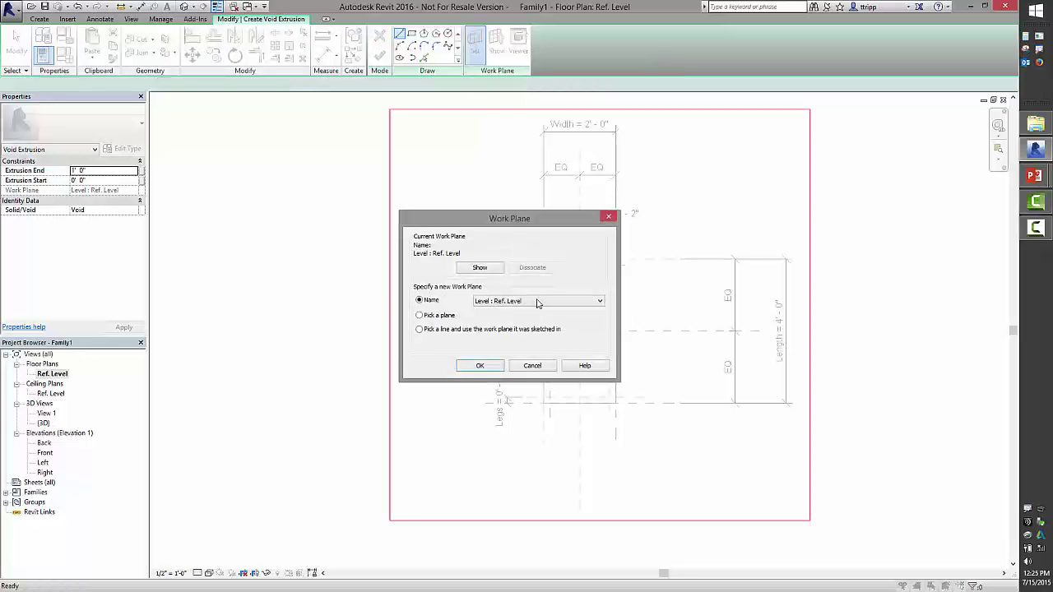
click(539, 301)
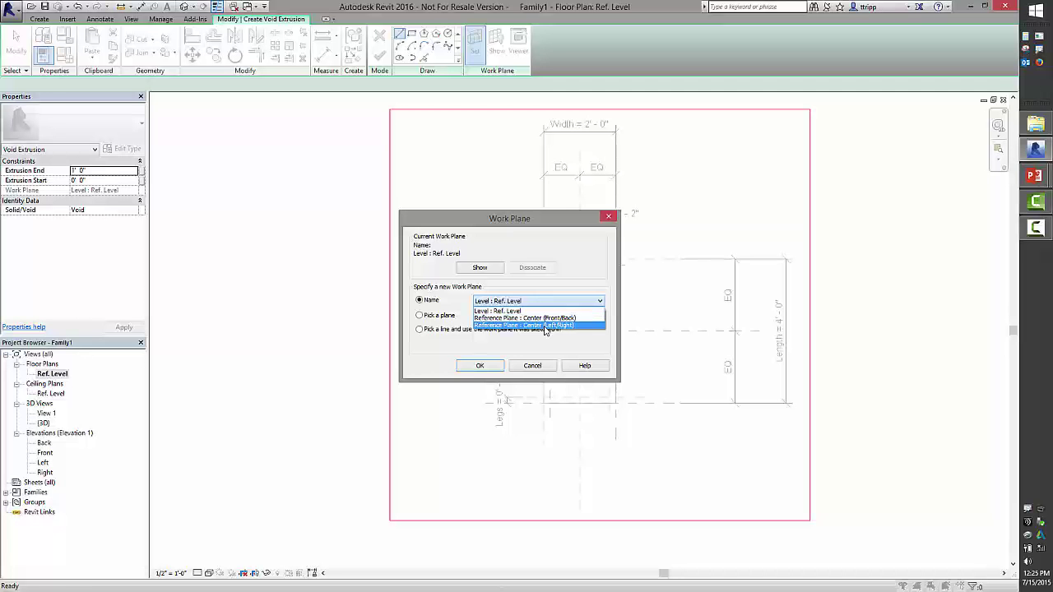
click(544, 326)
click(482, 366)
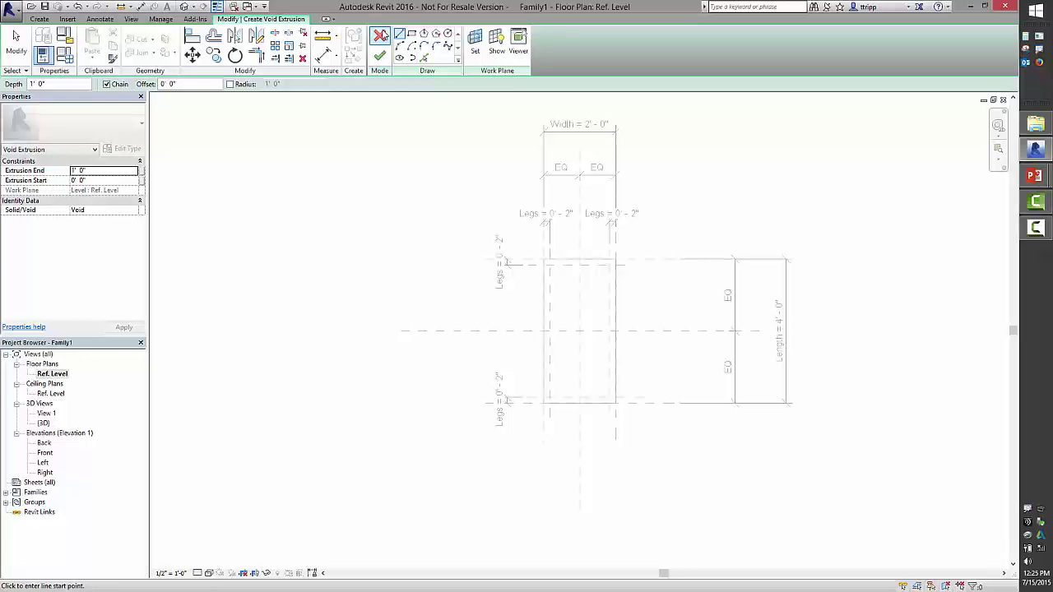
click(380, 36)
key(Escape)
click(380, 36)
click(535, 307)
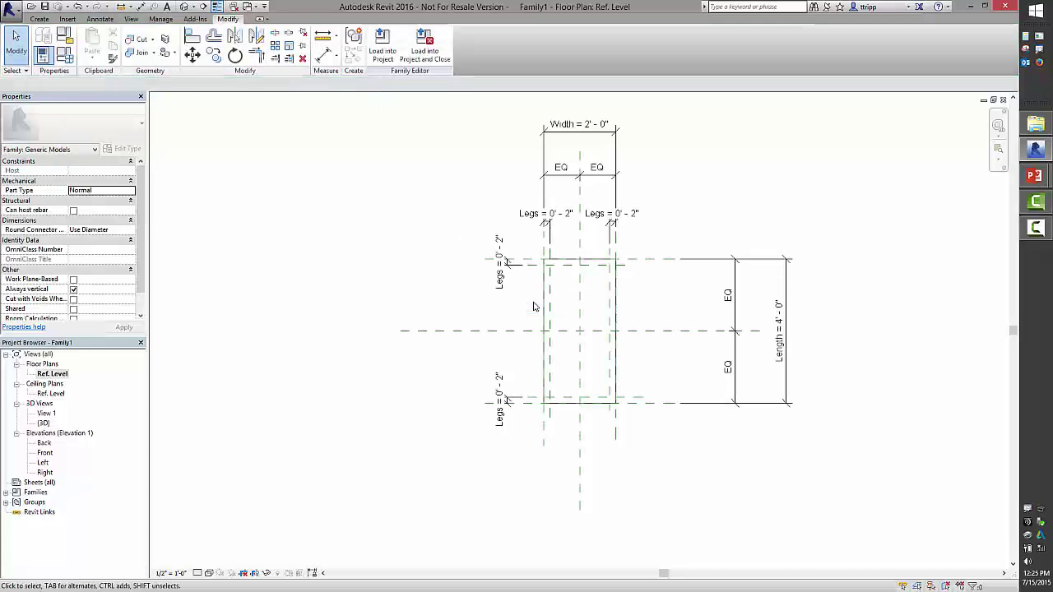
Step: Name the box's lower outer reference plane FE and its left outer reference plane LE
click(629, 403)
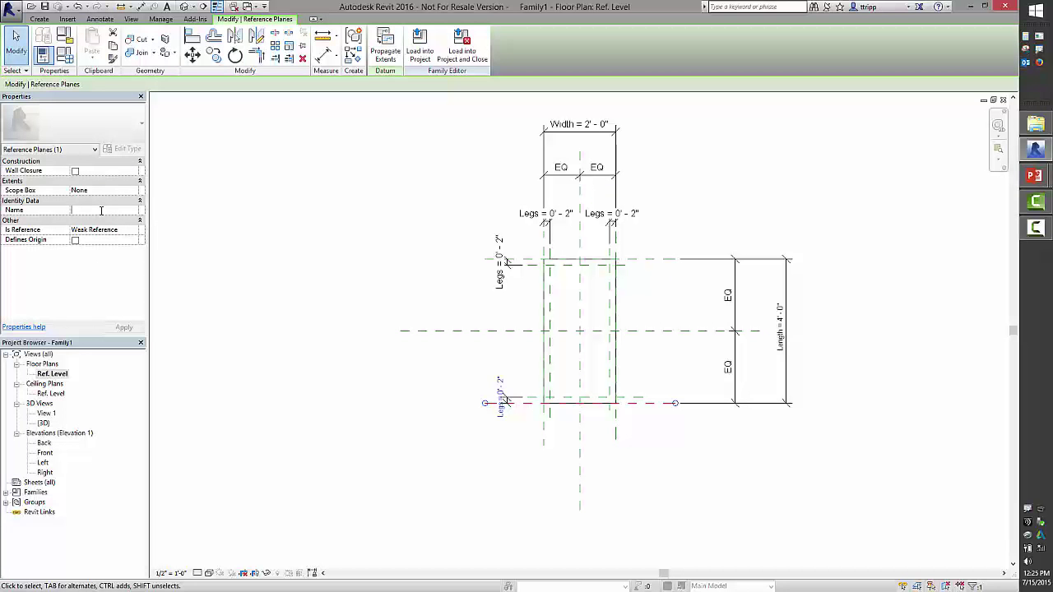
text(Fe)
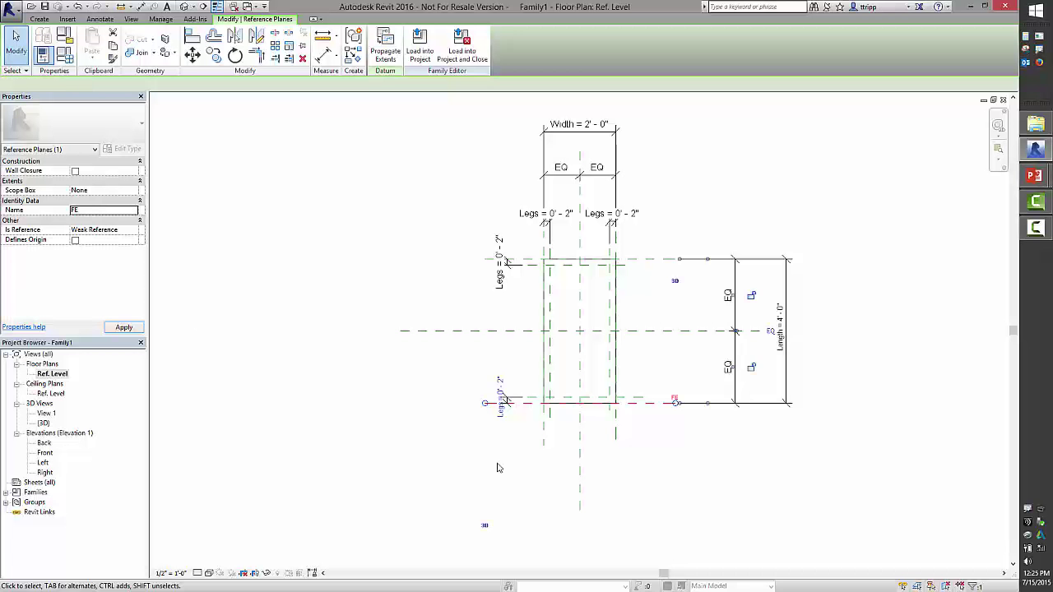
click(543, 423)
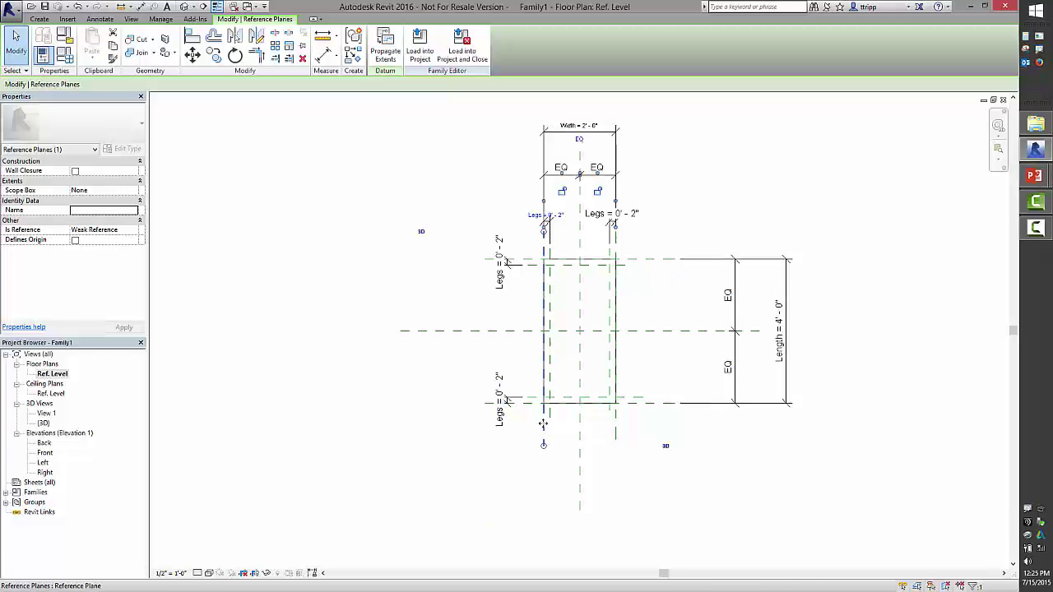
click(111, 212)
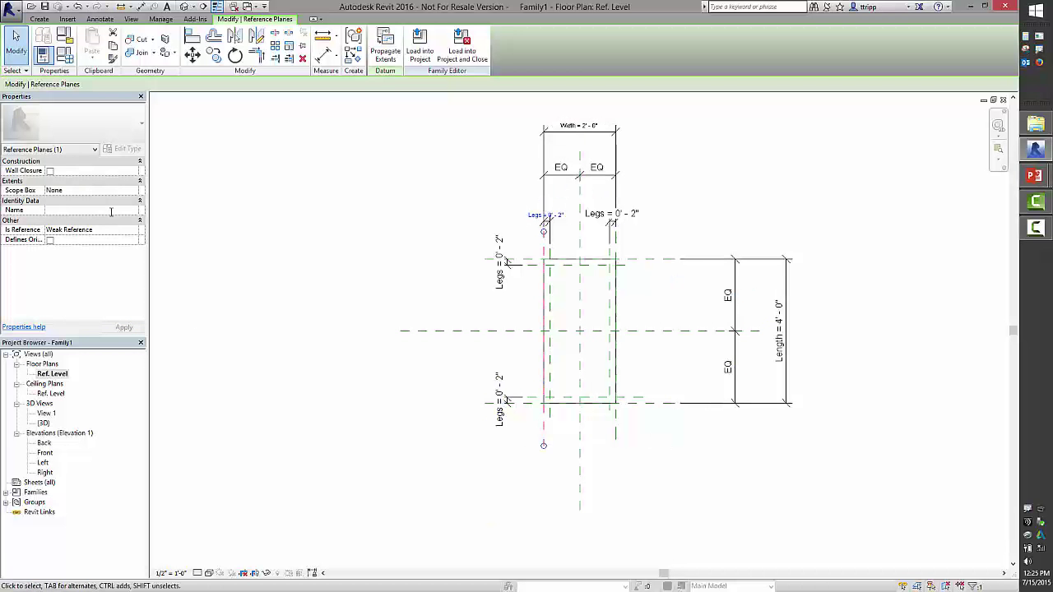
text(LE)
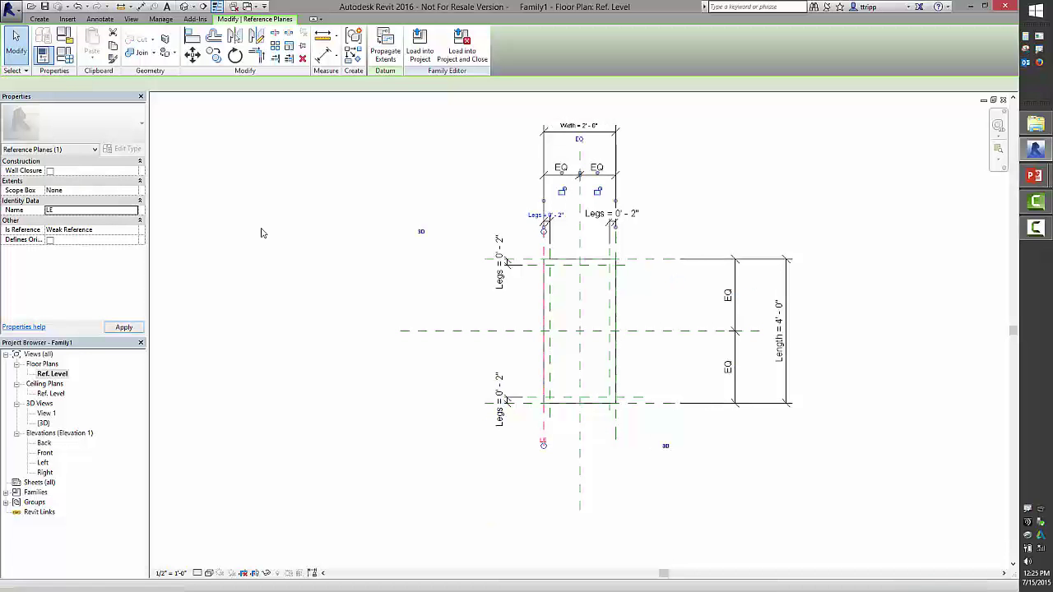
click(324, 394)
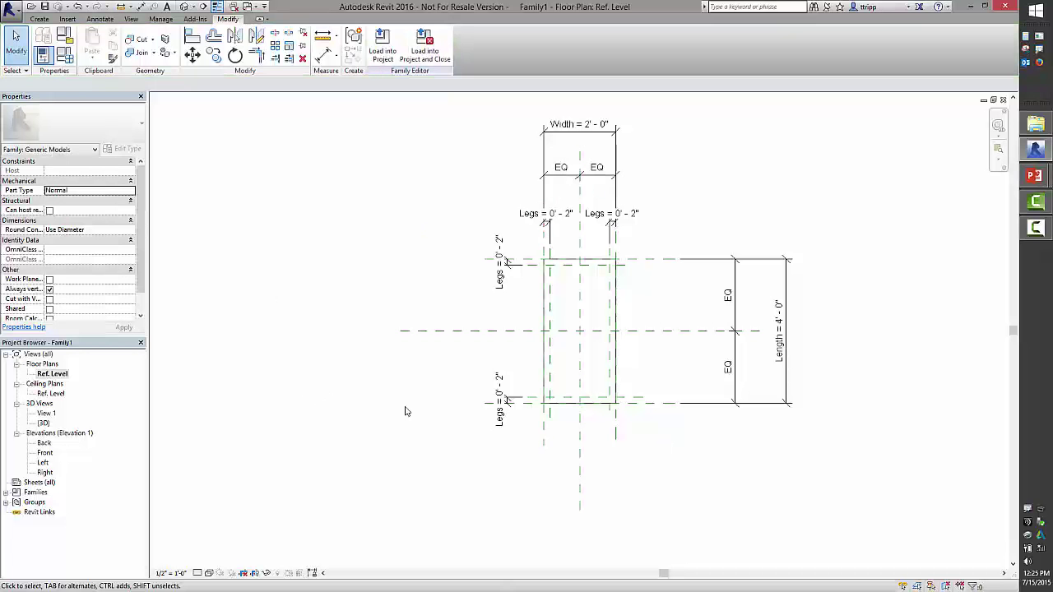
Step: Open the Front elevation, minimize the Final_Families project view, and tile the elevation beside the Ref. Level floor plan
click(52, 374)
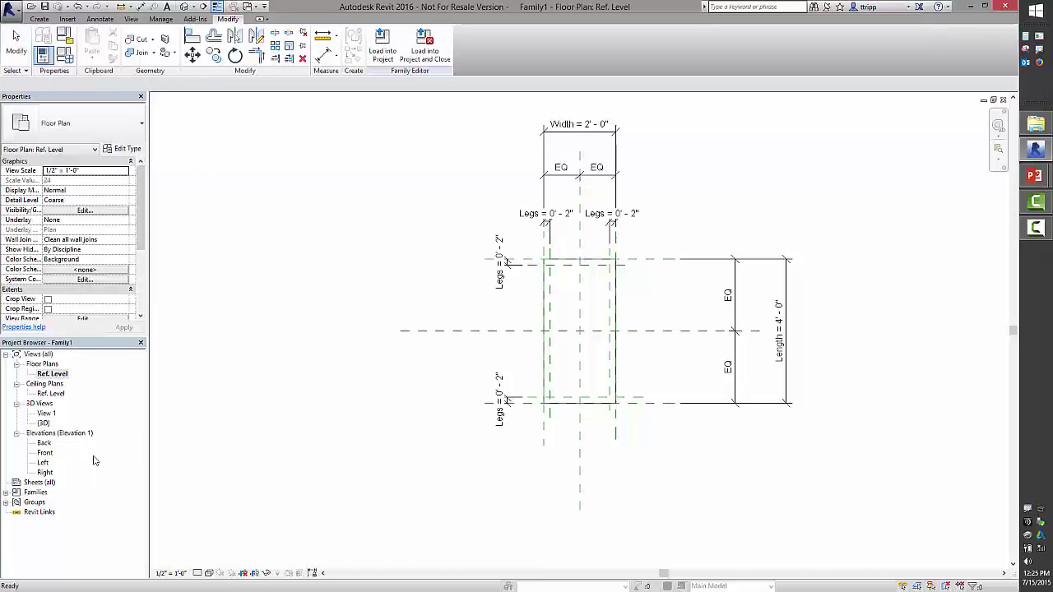
double_click(45, 452)
key(w)
key(t)
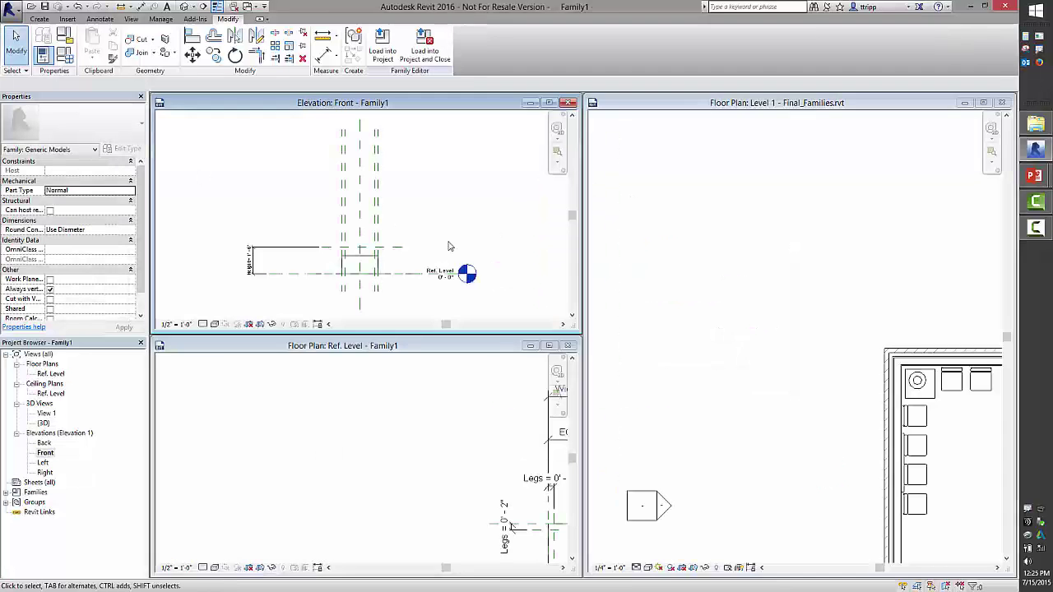
click(965, 102)
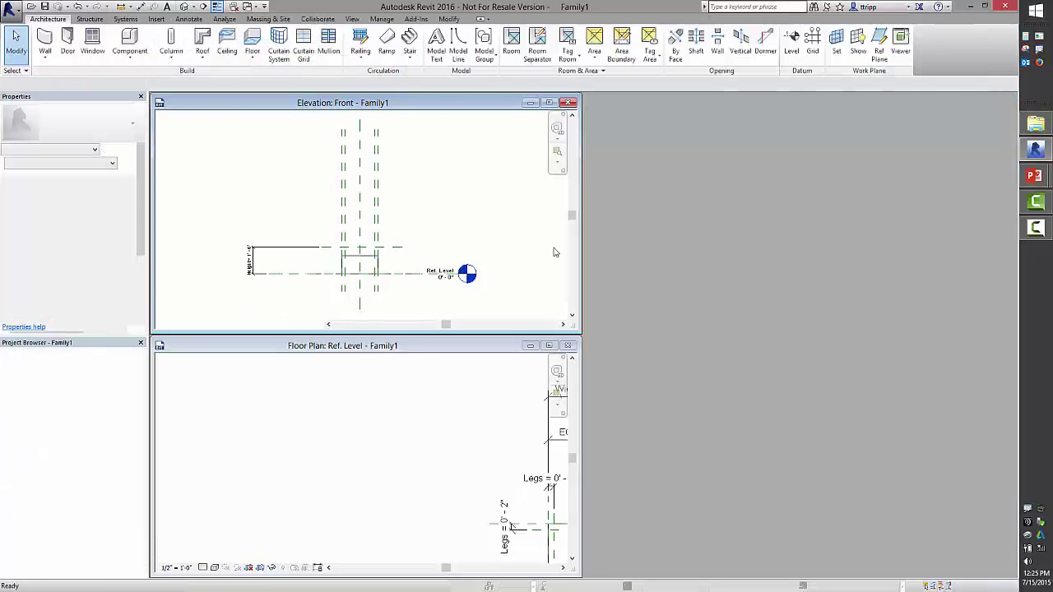
key(w)
key(t)
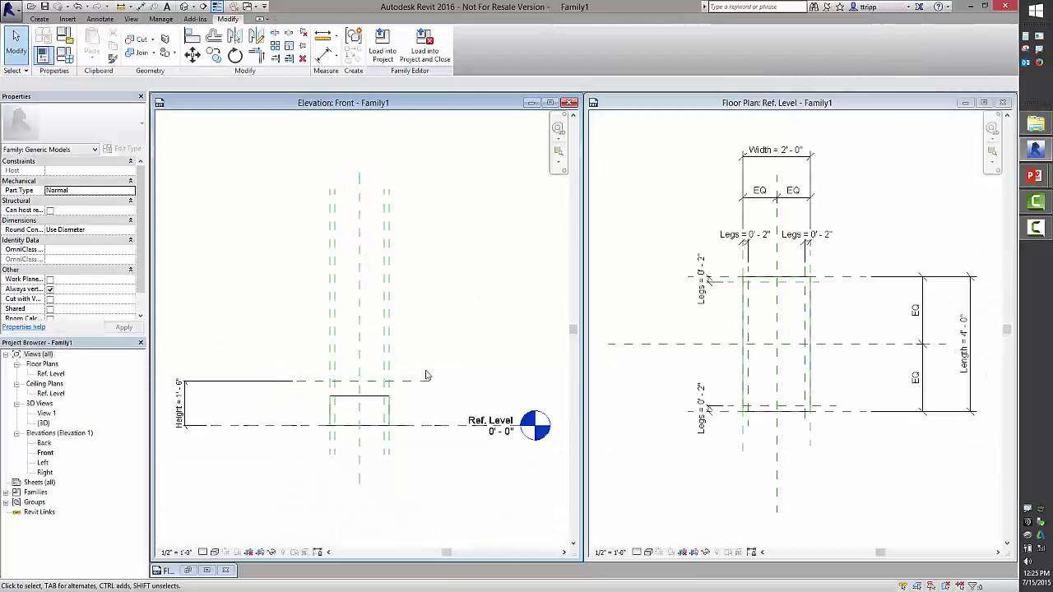
Step: In the front elevation, stretch the top of the table extrusion to the Height reference plane and lock it there
click(636, 388)
scroll(689, 379, up, 4)
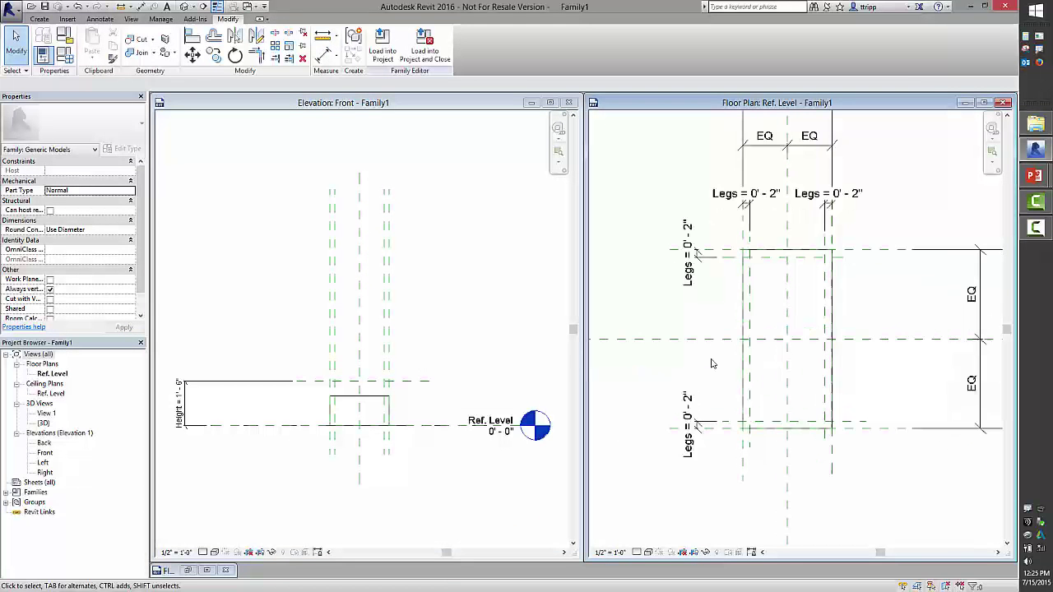
click(421, 434)
scroll(421, 435, up, 3)
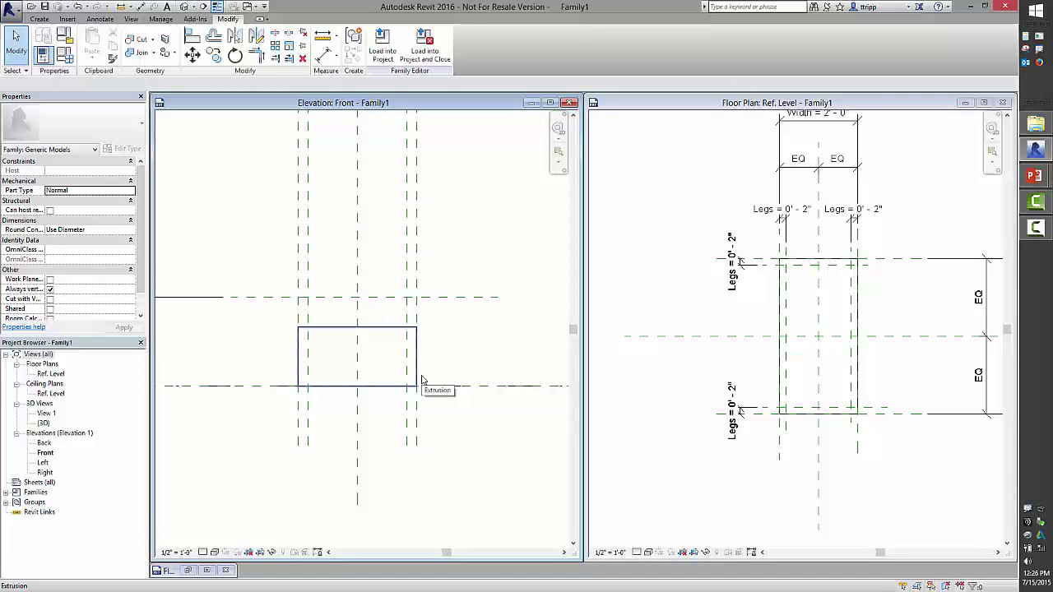
click(368, 331)
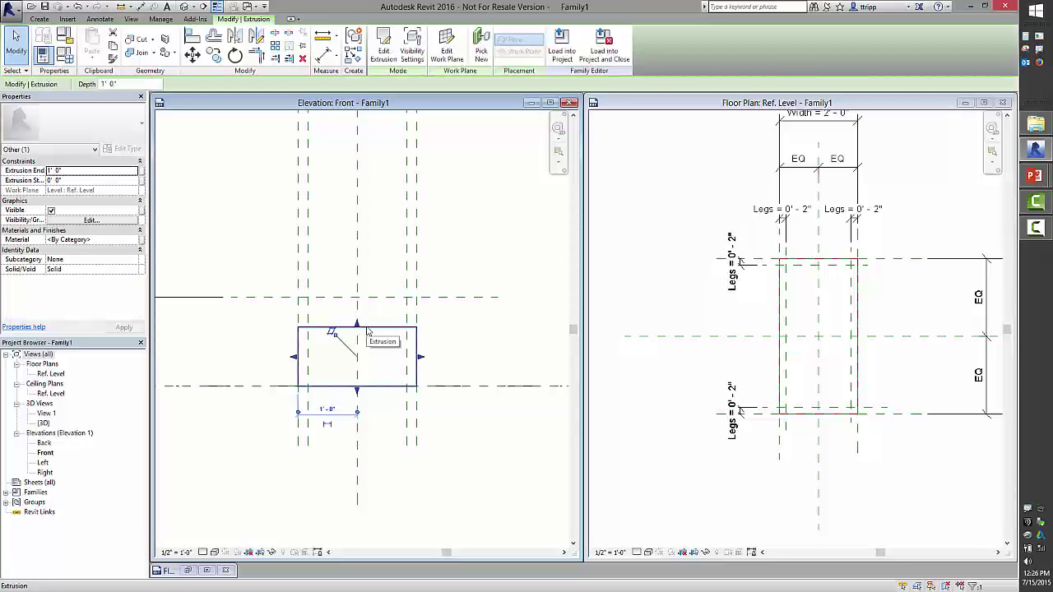
drag(361, 325, 371, 293)
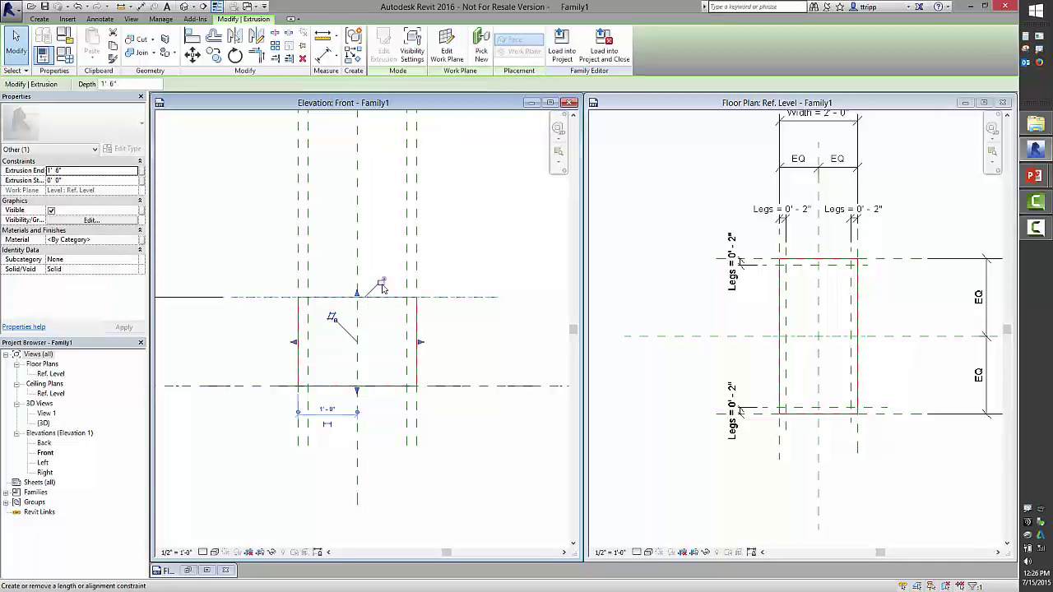
click(381, 283)
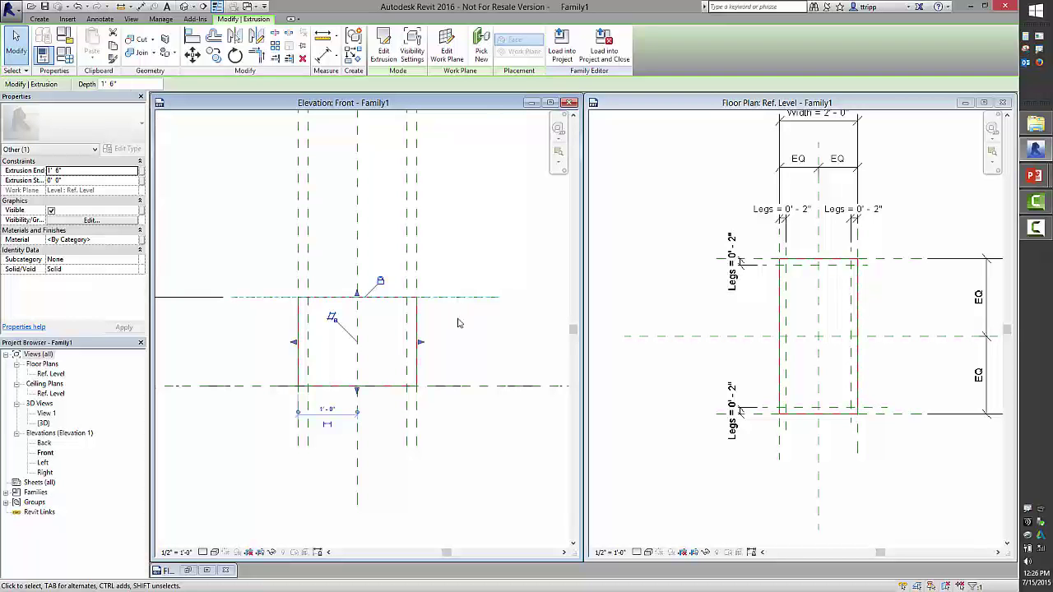
key(Escape)
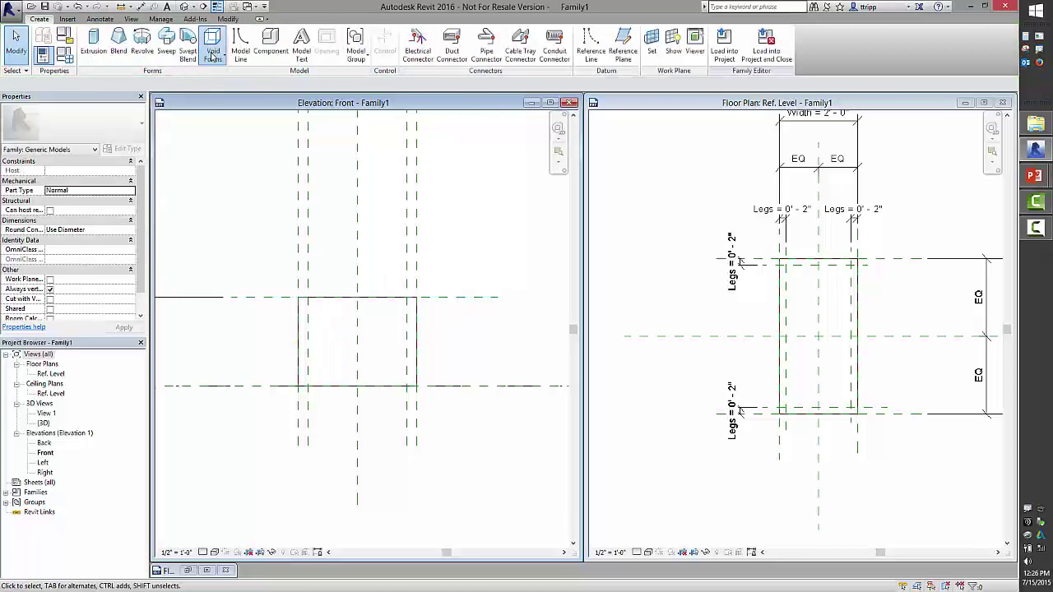
Step: Start a void extrusion and set its work plane to Reference Plane : FE
click(212, 45)
click(218, 73)
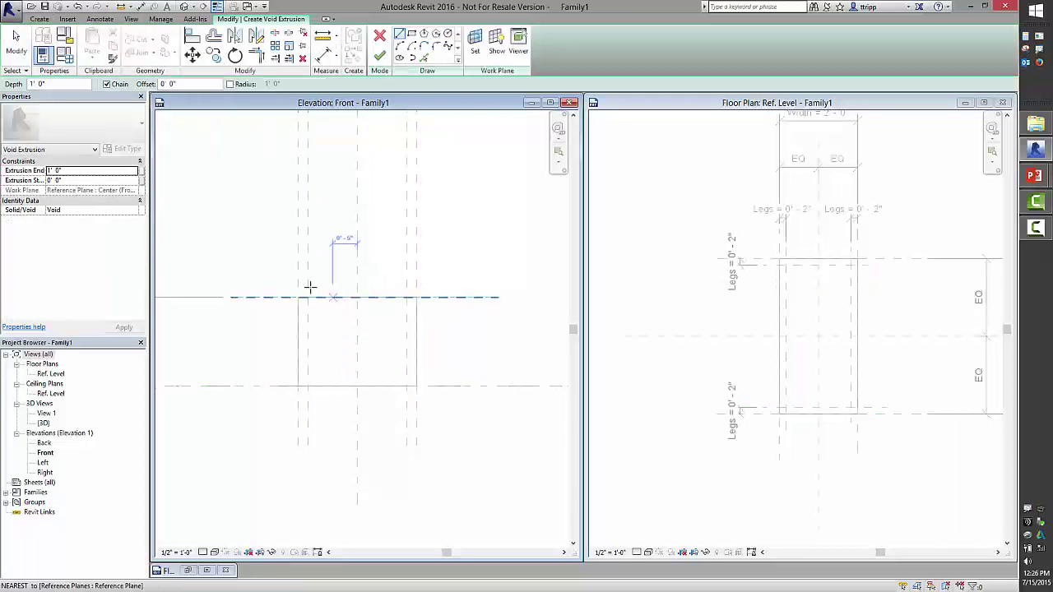
click(477, 52)
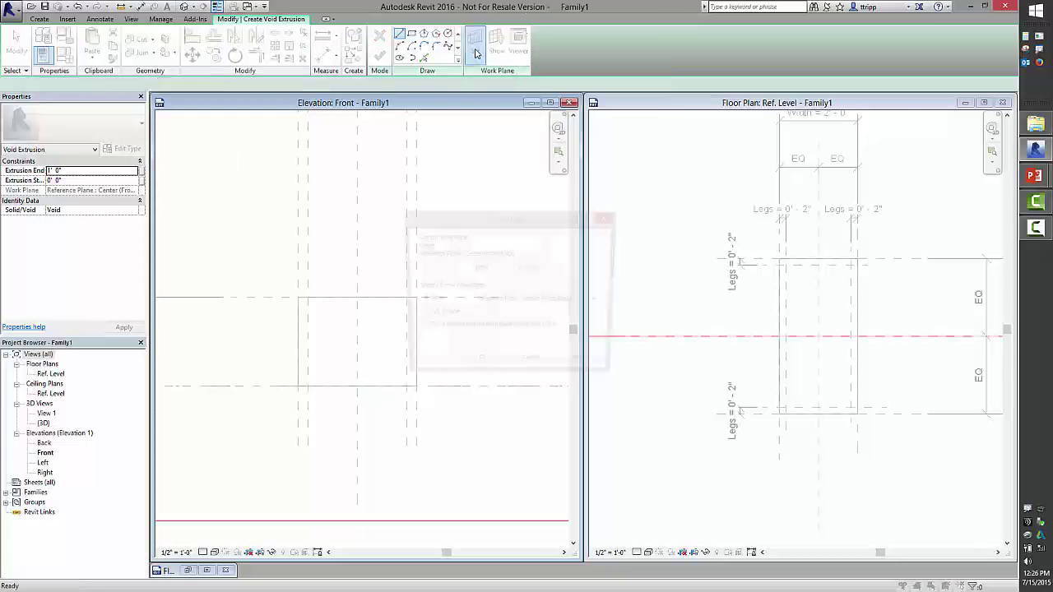
click(539, 302)
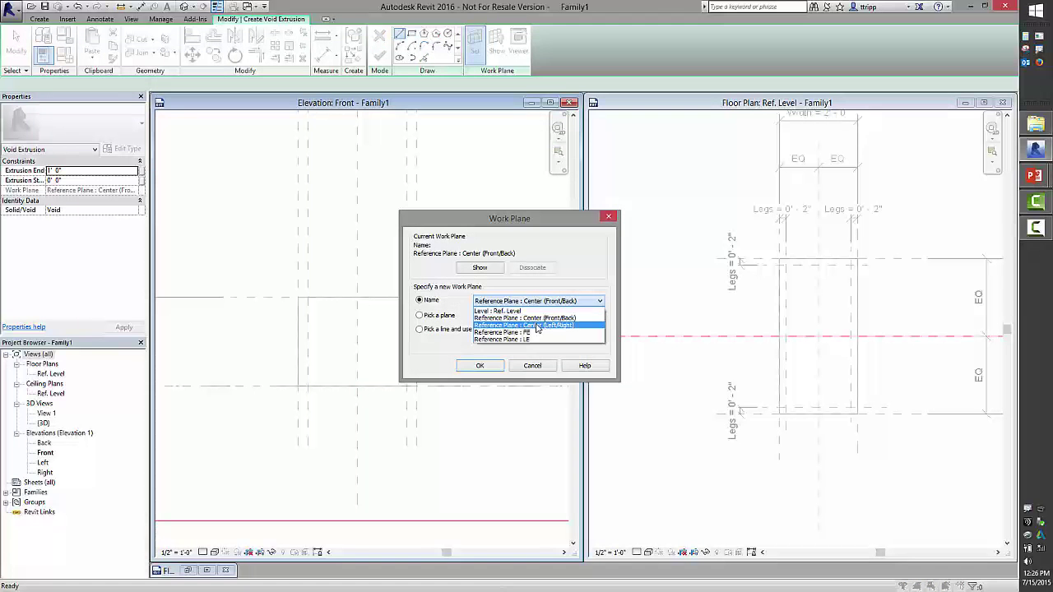
click(538, 338)
click(480, 365)
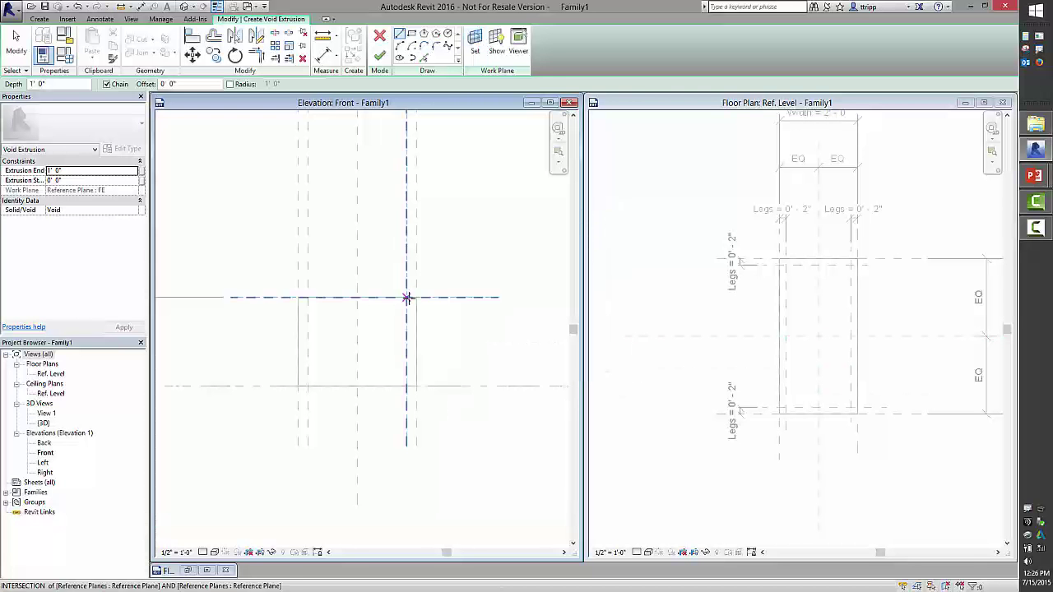
Step: Sketch a rectangular void between the inner leg planes, from Ref. Level up about 1' 2 1/2", and finish the extrusion
click(411, 34)
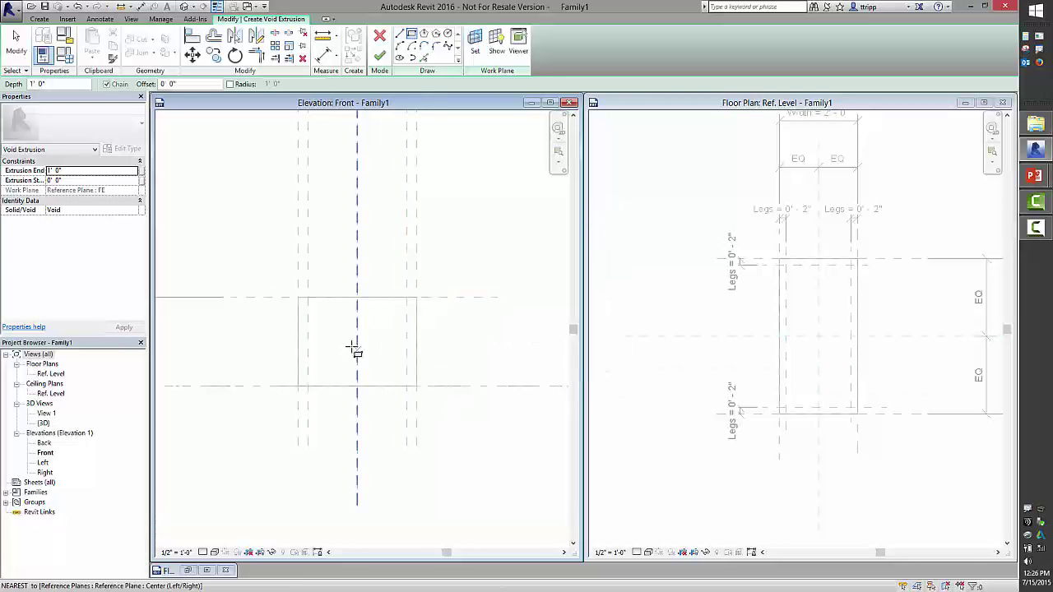
click(308, 386)
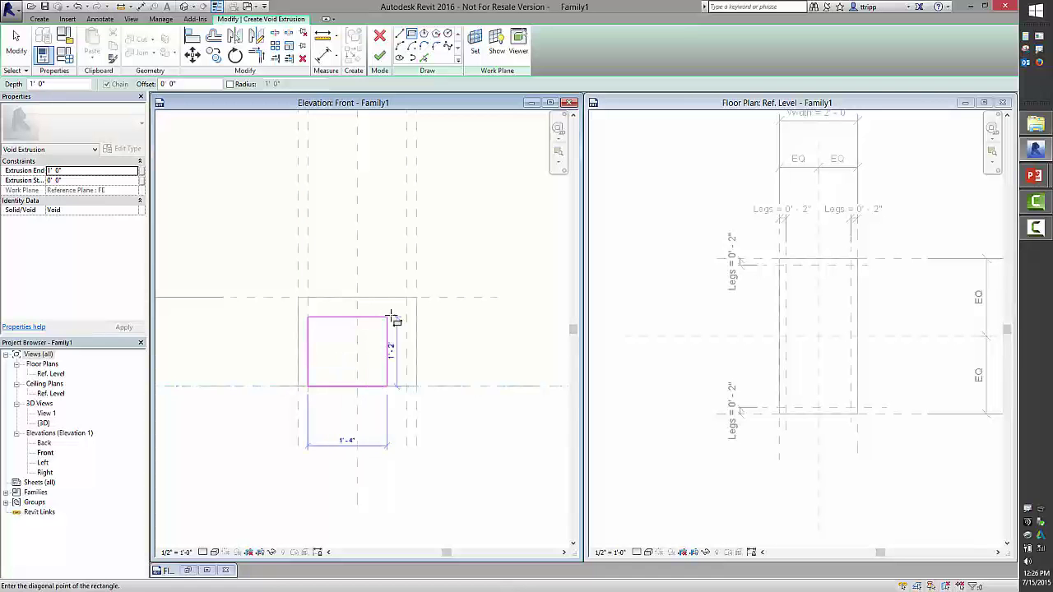
click(406, 314)
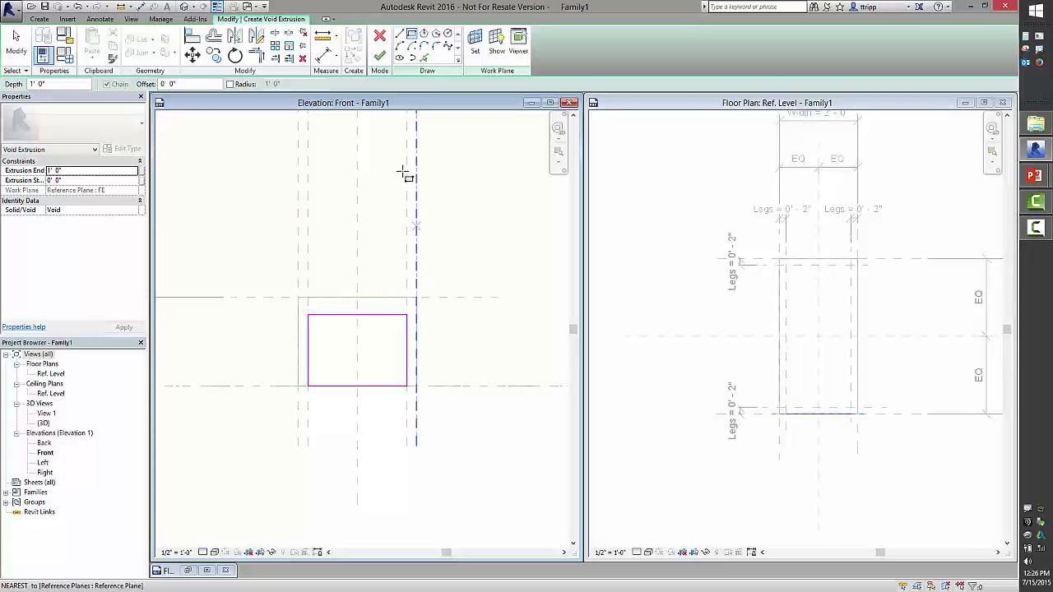
click(379, 56)
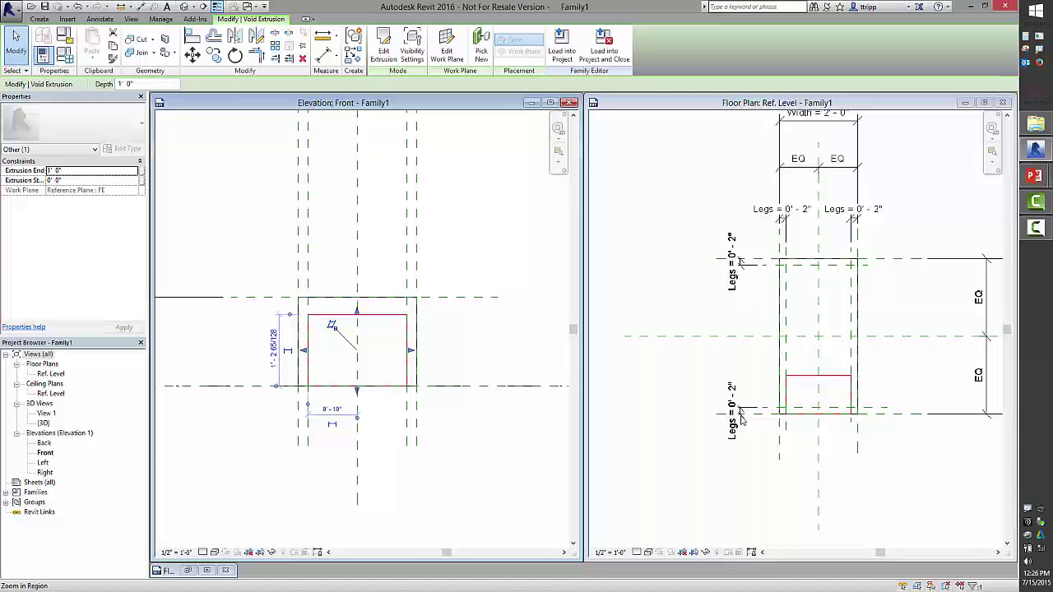
Step: In the 3D view, associate the void's Extrusion End with the Length family parameter
click(186, 8)
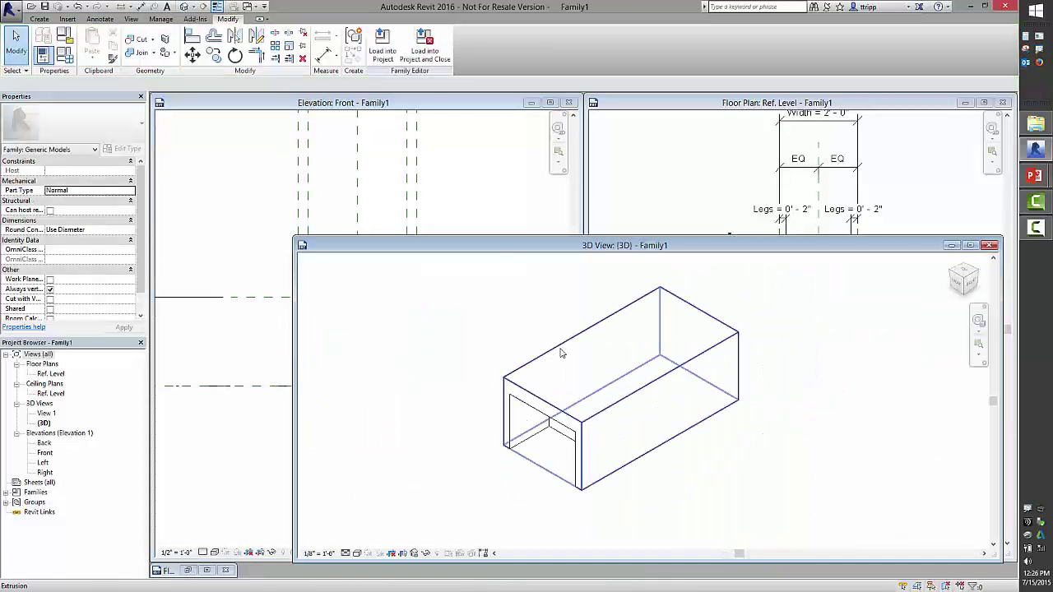
shift+middle_drag(561, 352, 542, 365)
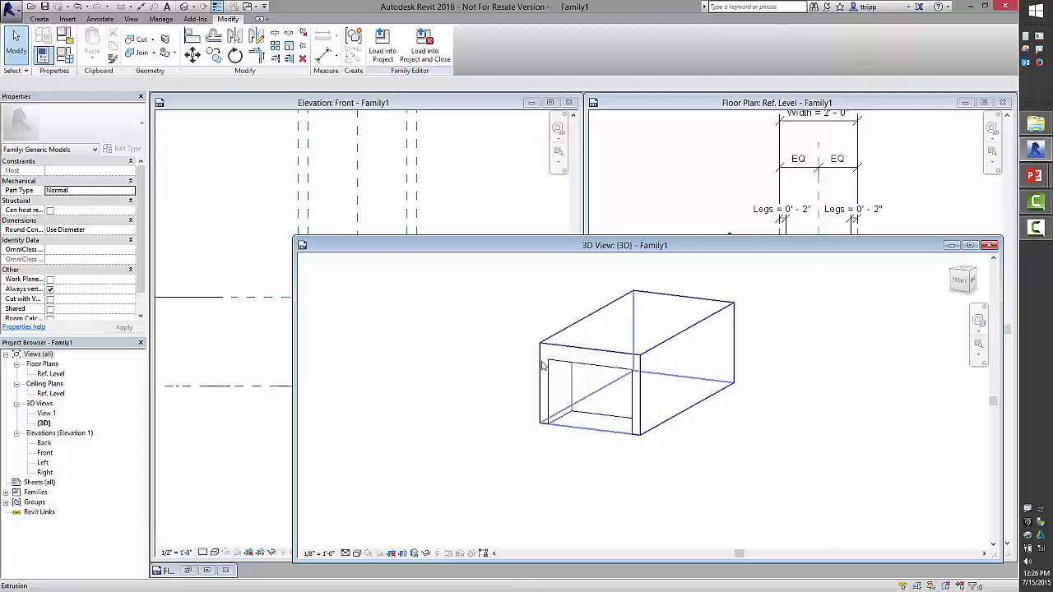
scroll(555, 406, up, 3)
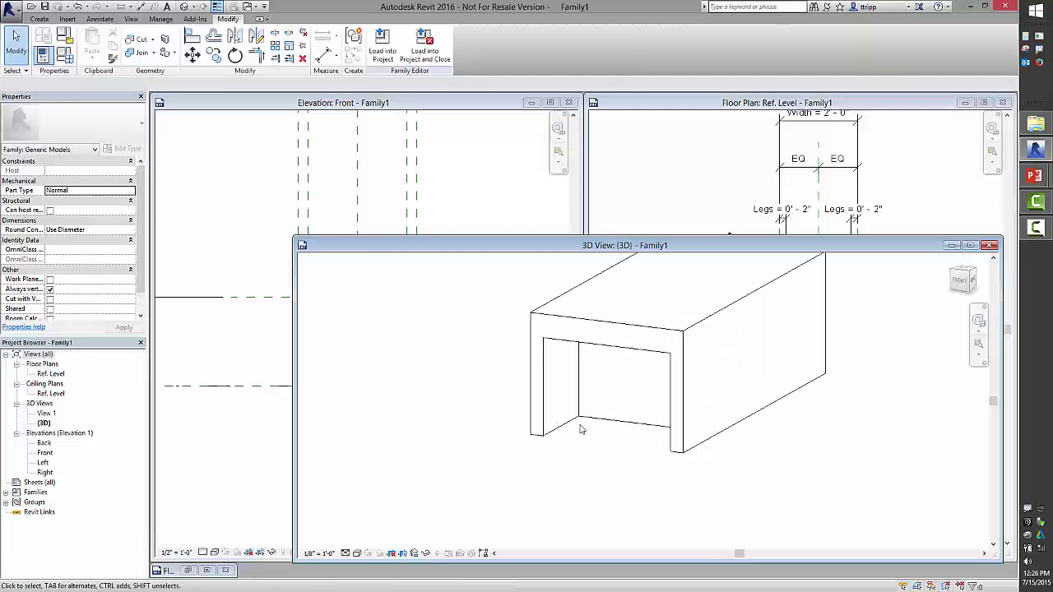
click(579, 429)
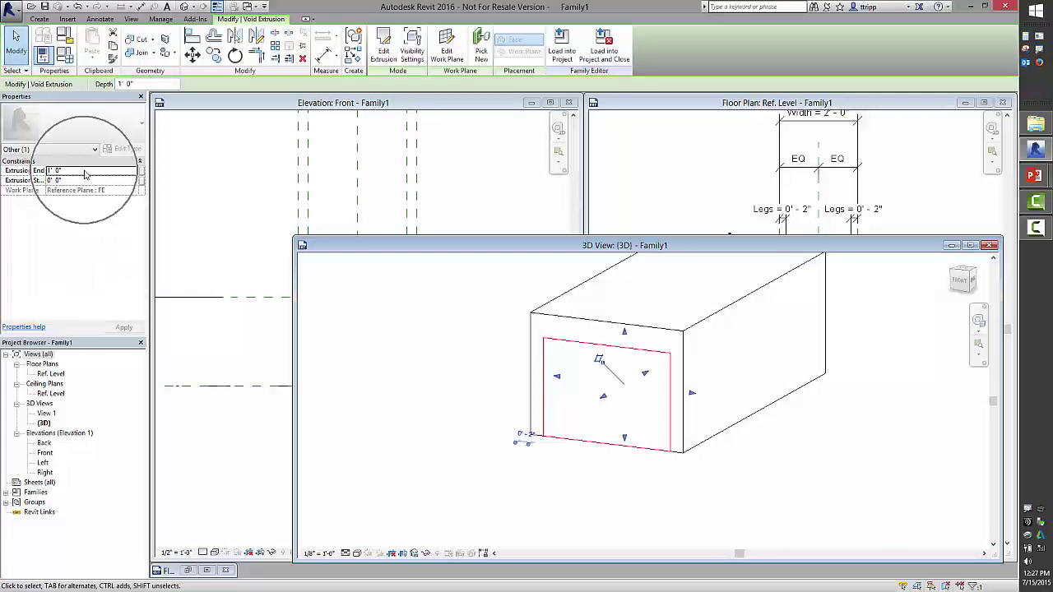
click(145, 173)
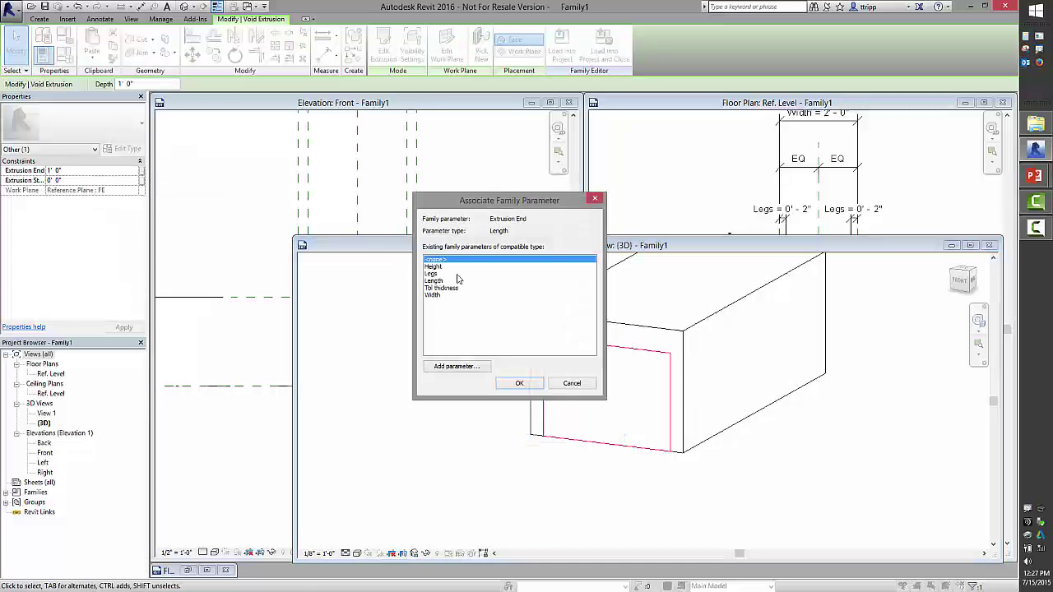
click(445, 282)
click(510, 385)
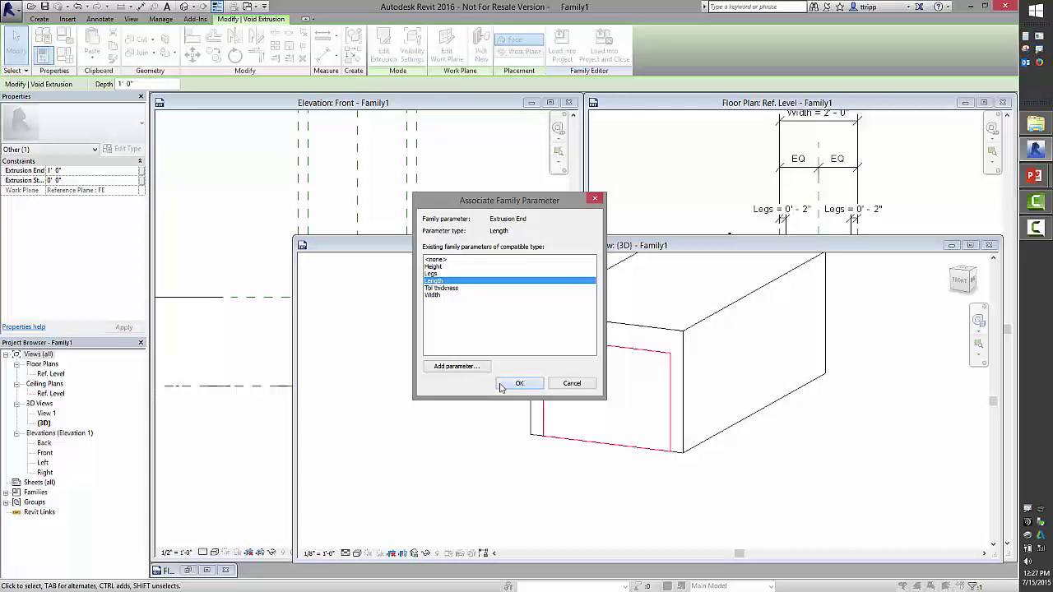
click(451, 393)
Step: Set the Height parameter to 2' 0" in the family types and apply it to test the table
shift+middle_drag(453, 390, 519, 362)
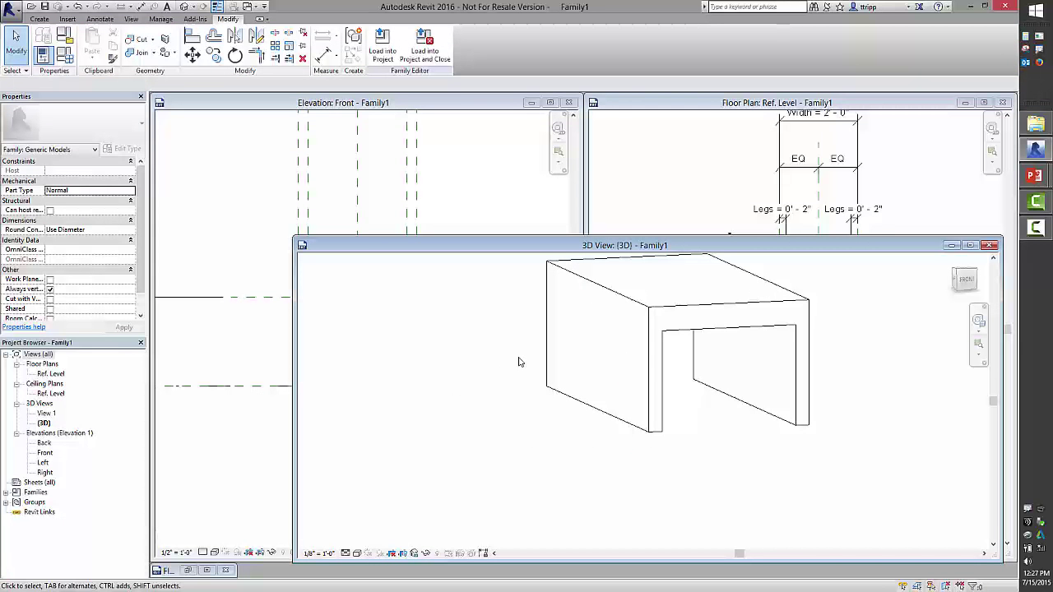
scroll(519, 356, down, 1)
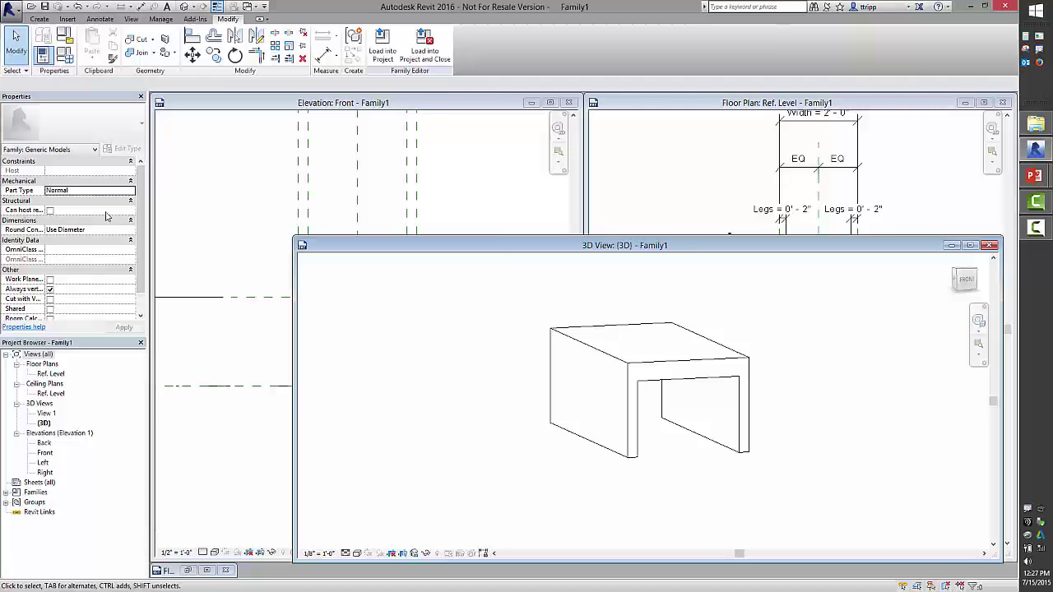
click(76, 54)
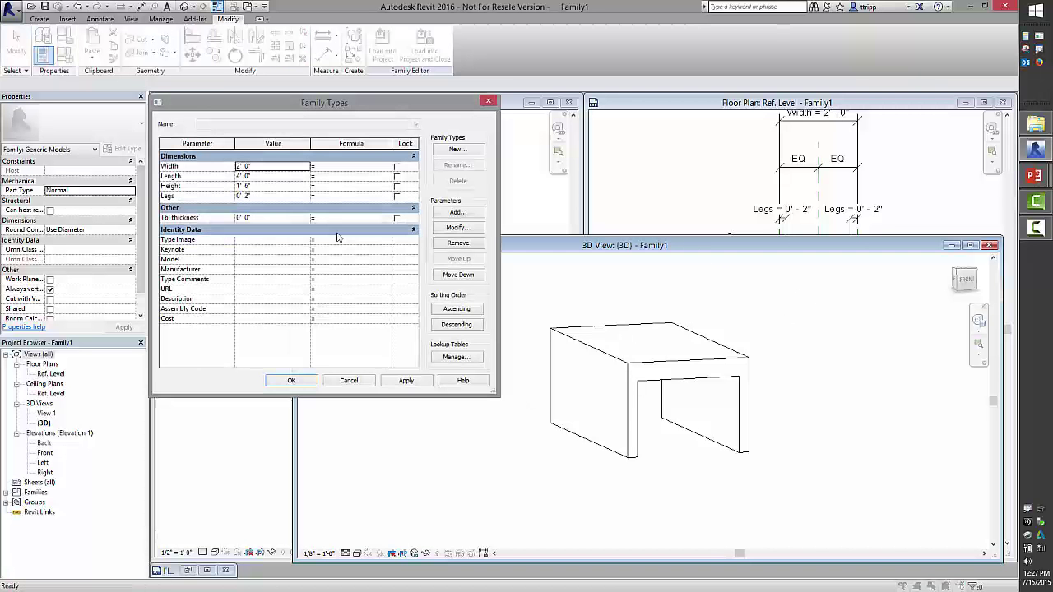
click(285, 186)
text(2)
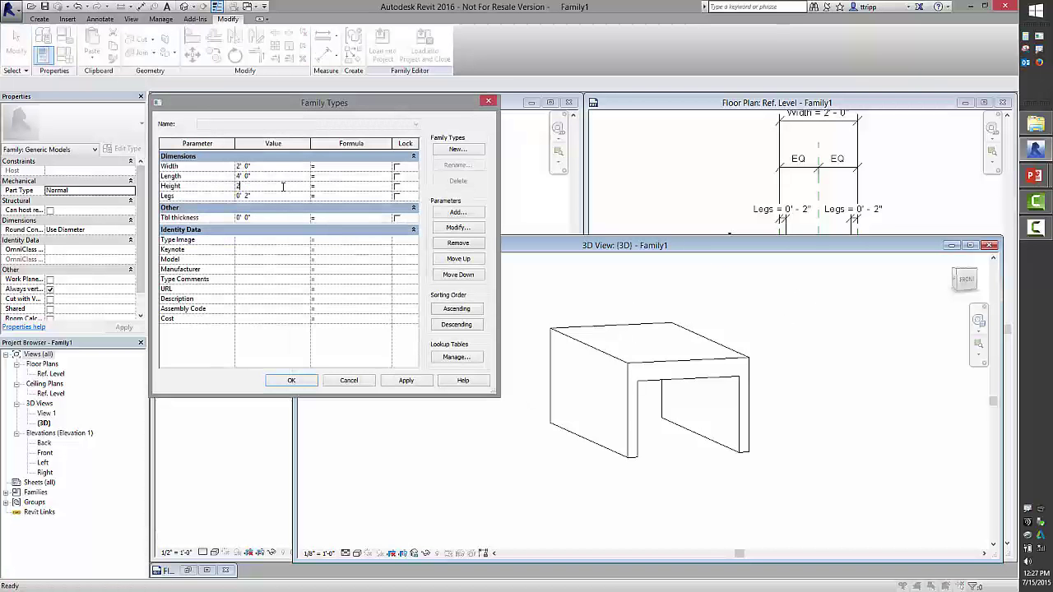
key(Tab)
click(406, 380)
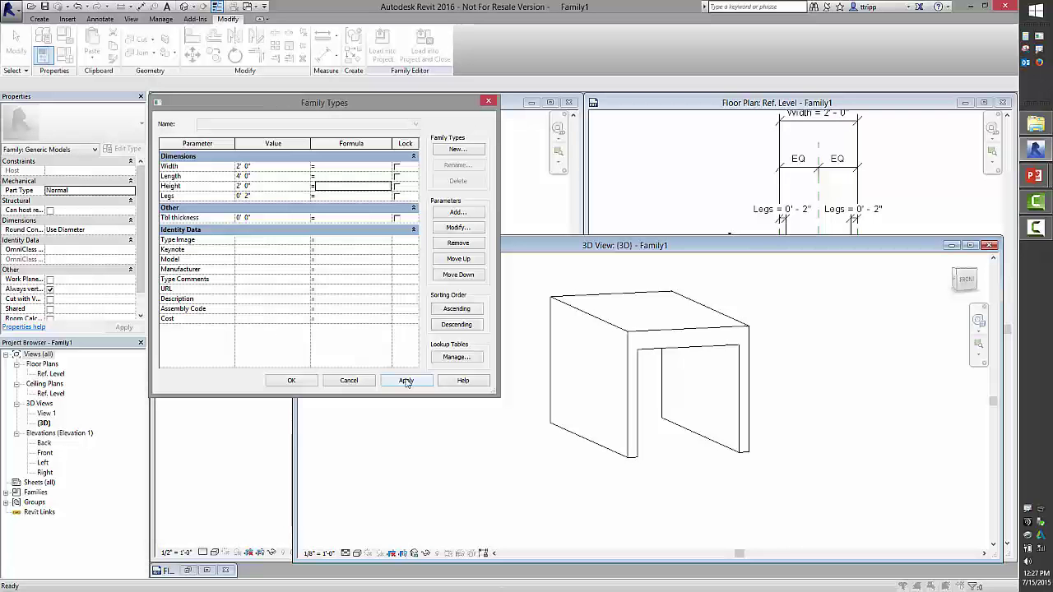
Step: Set the Height parameter to 1' 6" and accept the family types
click(266, 189)
text(1' 6")
key(Tab)
click(291, 380)
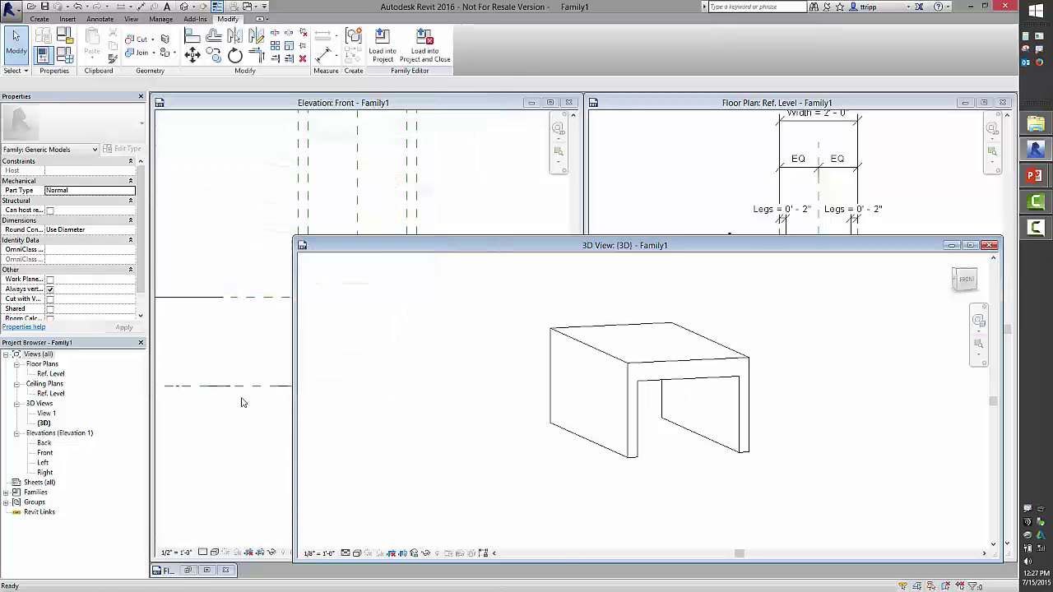
Step: In the front elevation, draw a horizontal reference plane about 2 1/2" below the top of the table
key(r)
key(p)
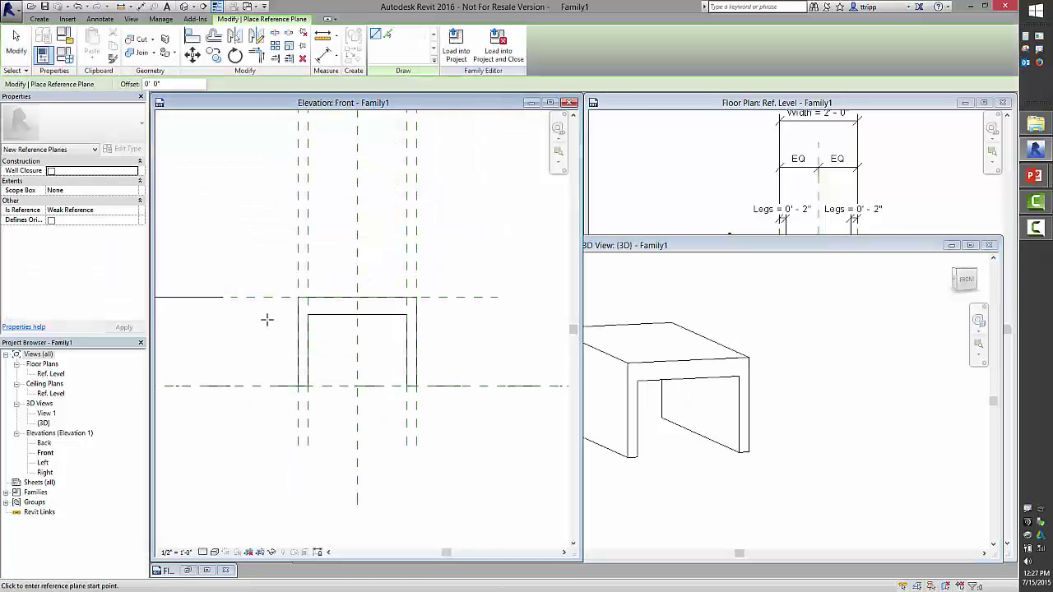
click(265, 311)
click(484, 310)
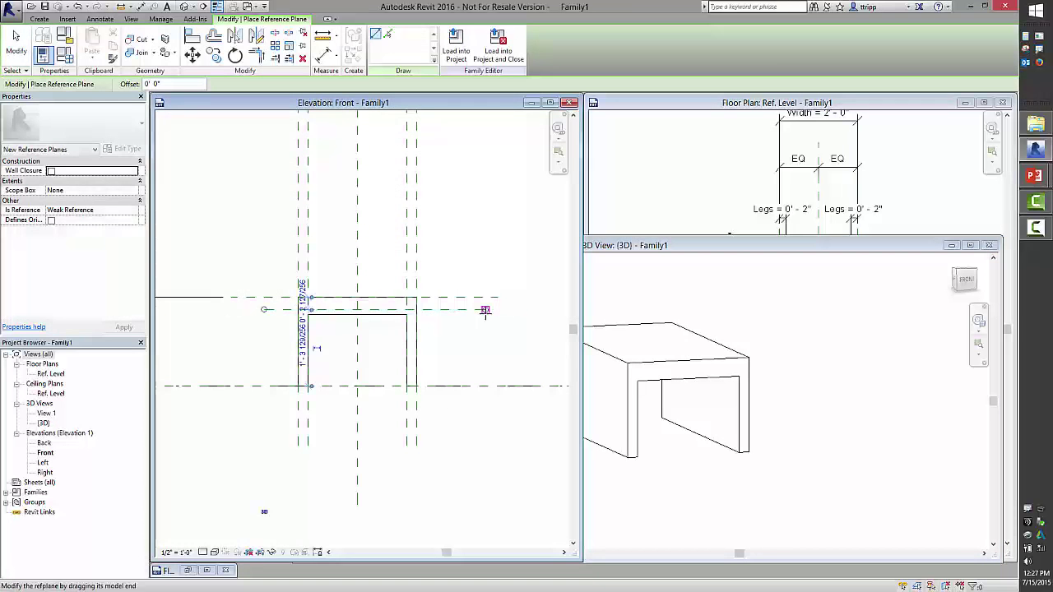
Step: Dimension between the table-top plane and the new plane below it, and label that dimension with the Tbl thickness parameter
key(d)
key(i)
click(473, 309)
click(475, 298)
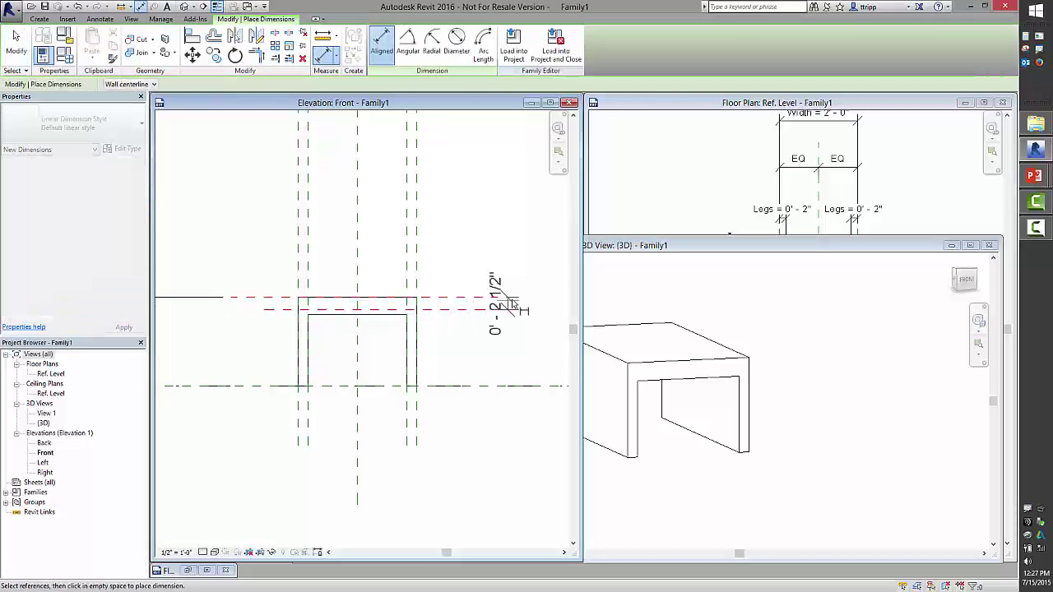
click(525, 306)
key(Escape)
click(520, 320)
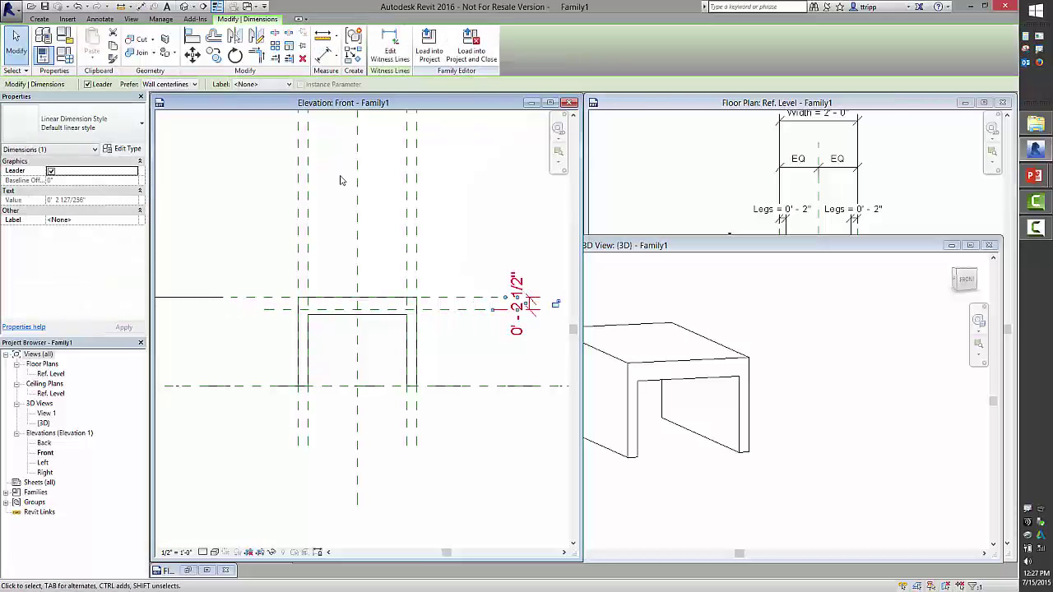
click(288, 85)
click(280, 140)
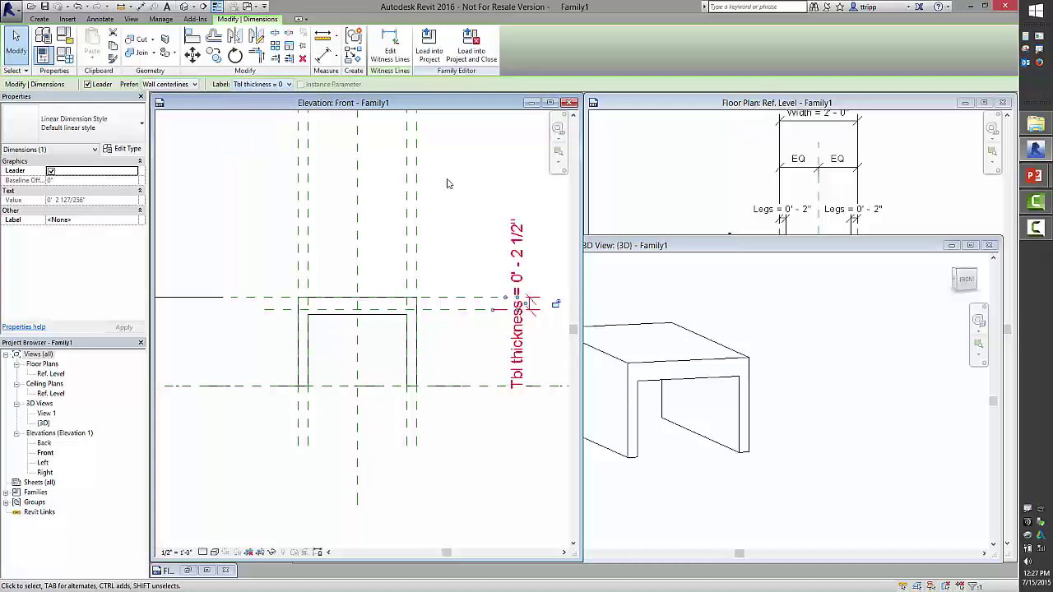
click(446, 180)
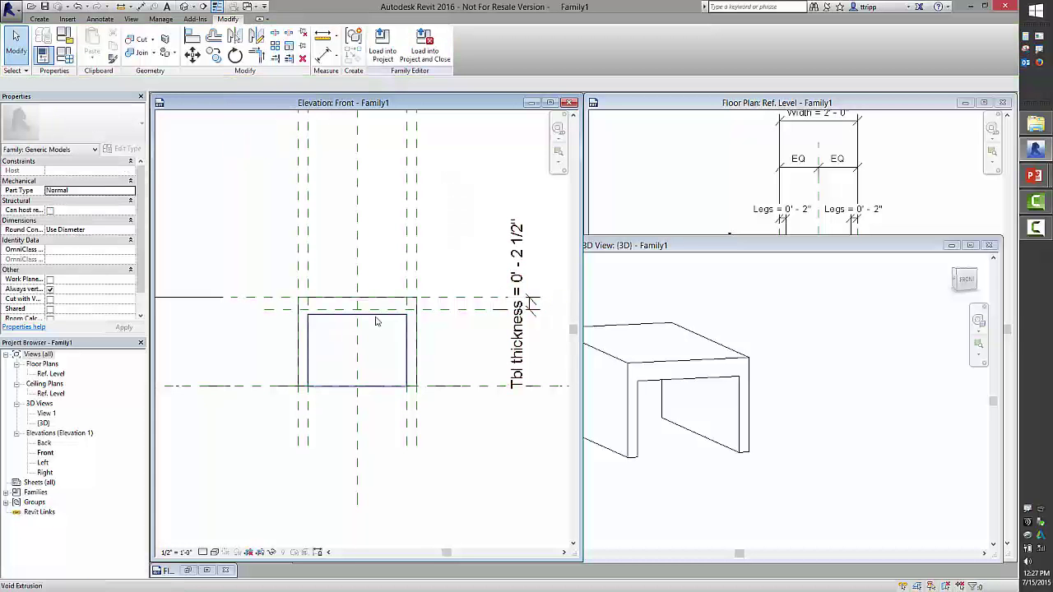
Step: Stretch the top of the void extrusion up to the new reference plane below the tabletop
click(369, 321)
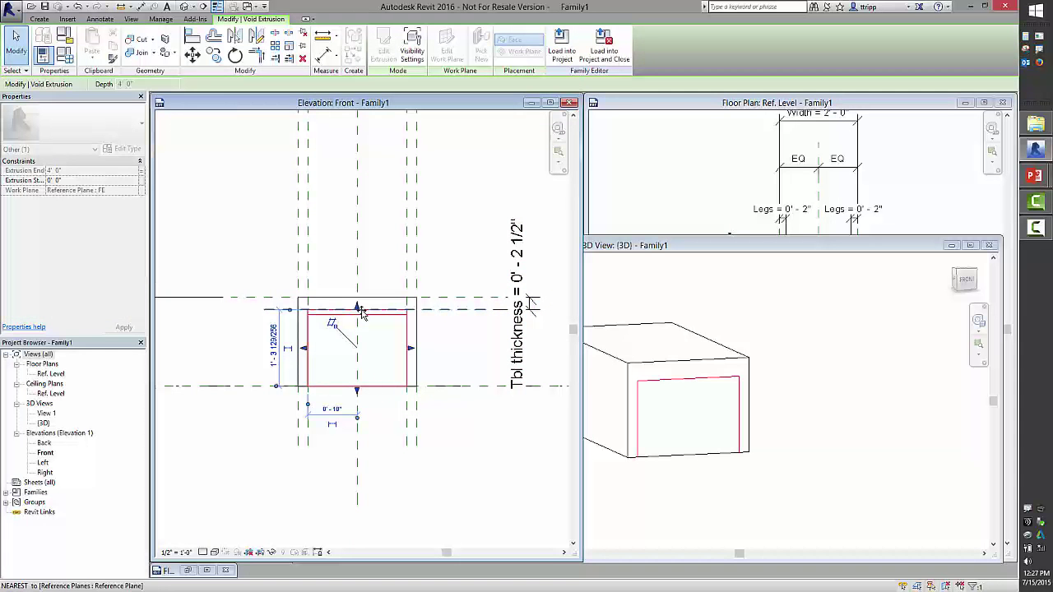
click(458, 262)
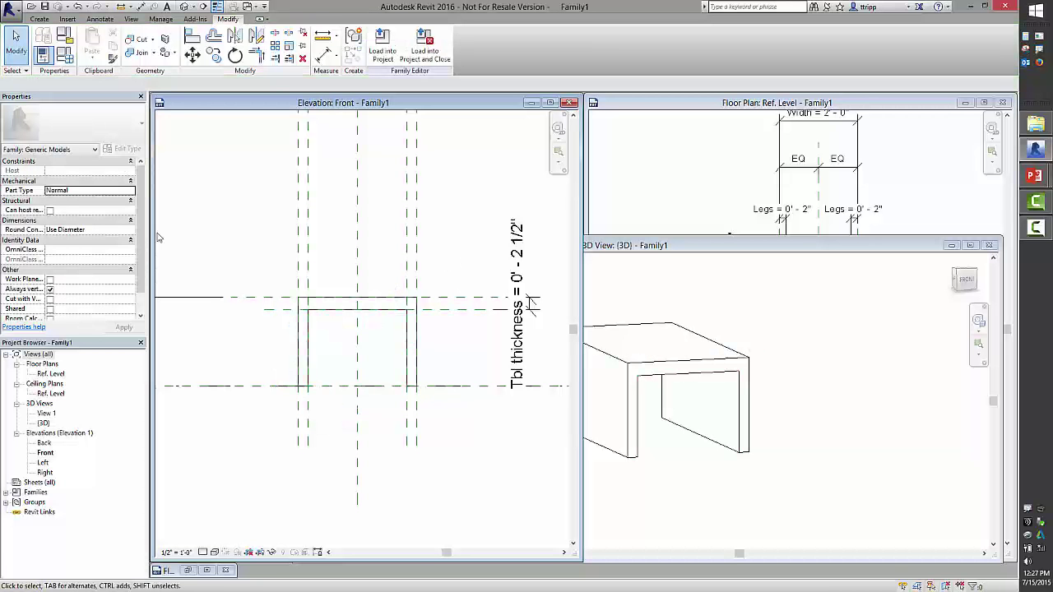
Step: Set the Tbl thickness parameter to 1" and accept the family types
click(64, 55)
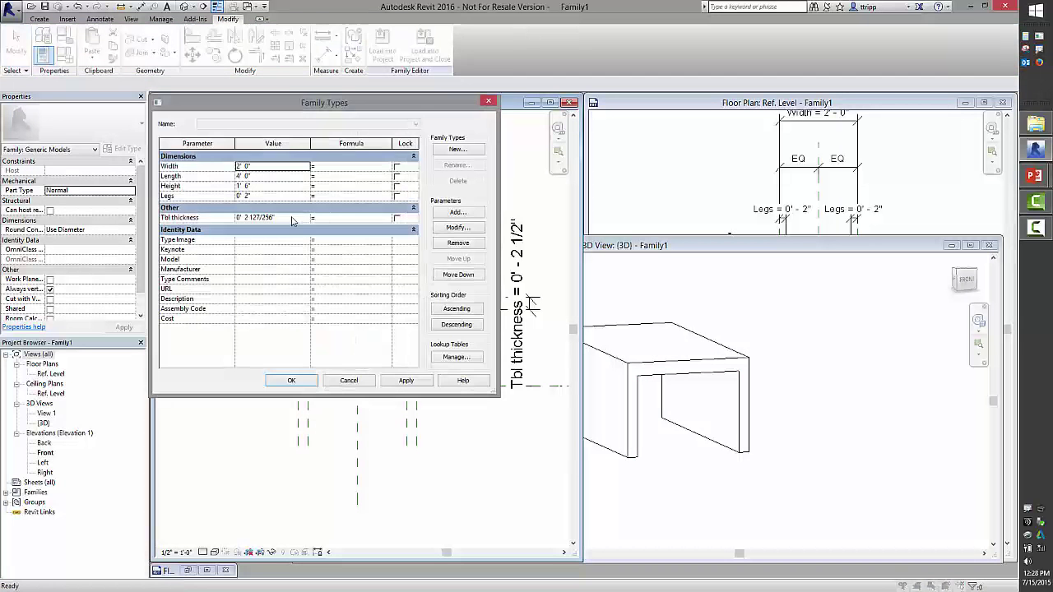
click(298, 219)
text(1)
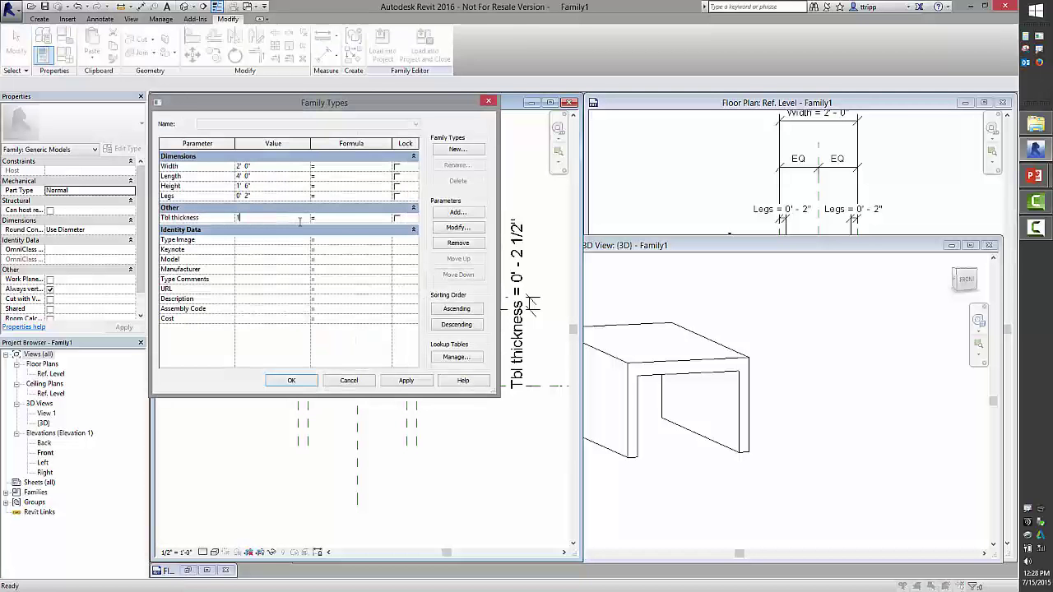
click(291, 380)
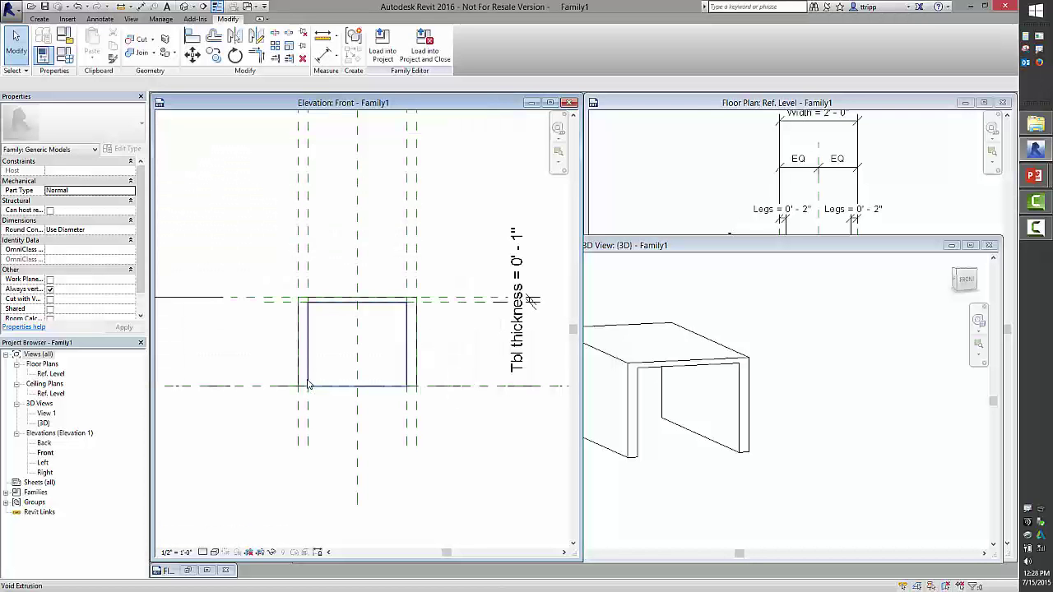
Step: In the Left elevation, create a rectangular void extrusion between the inner leg planes, from the Ref. Level up to the plane below the tabletop
double_click(657, 113)
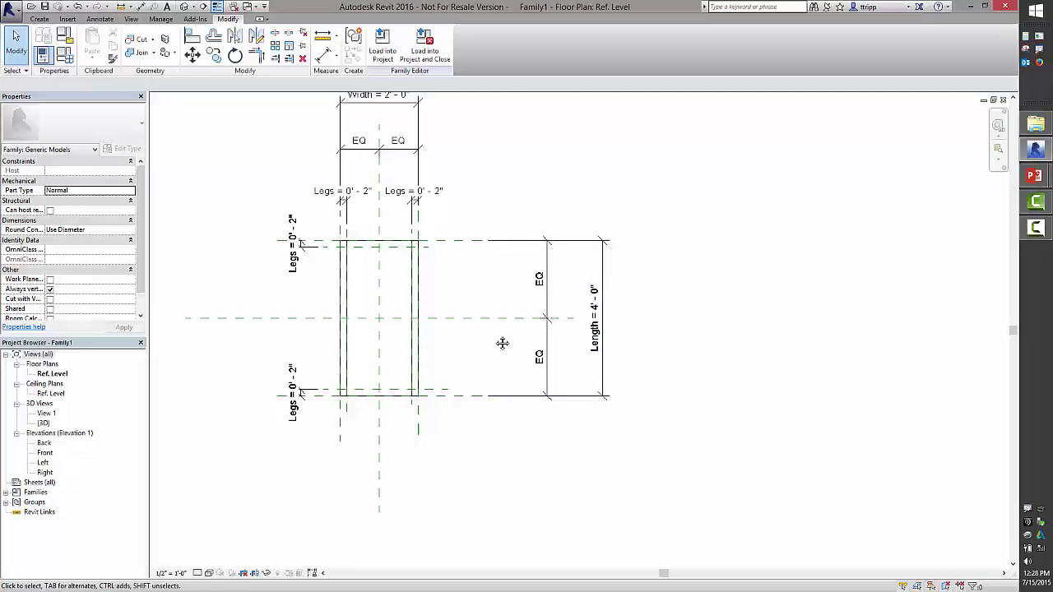
middle_drag(502, 343, 504, 349)
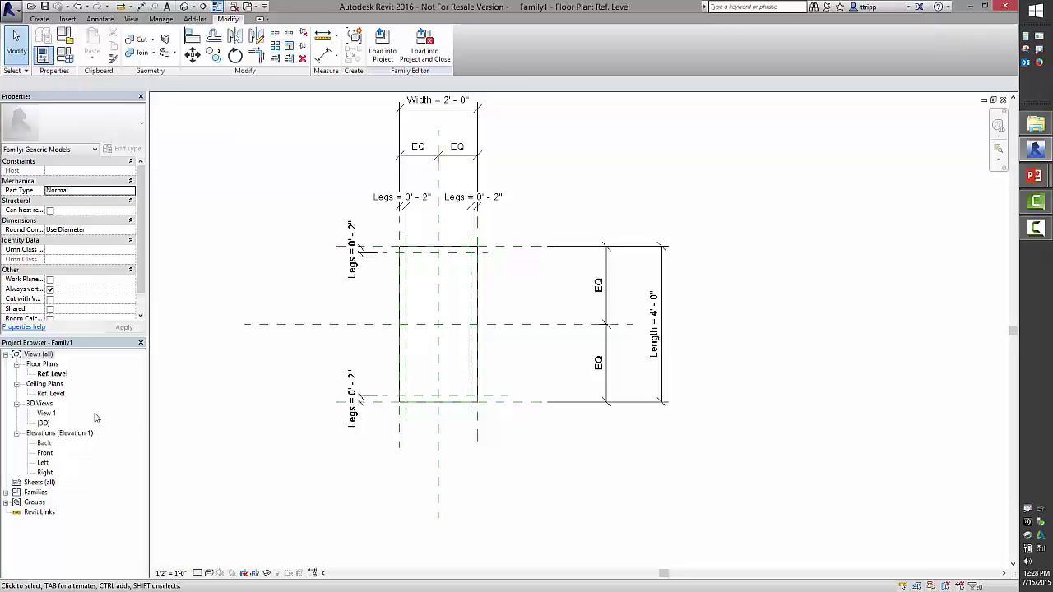
double_click(45, 462)
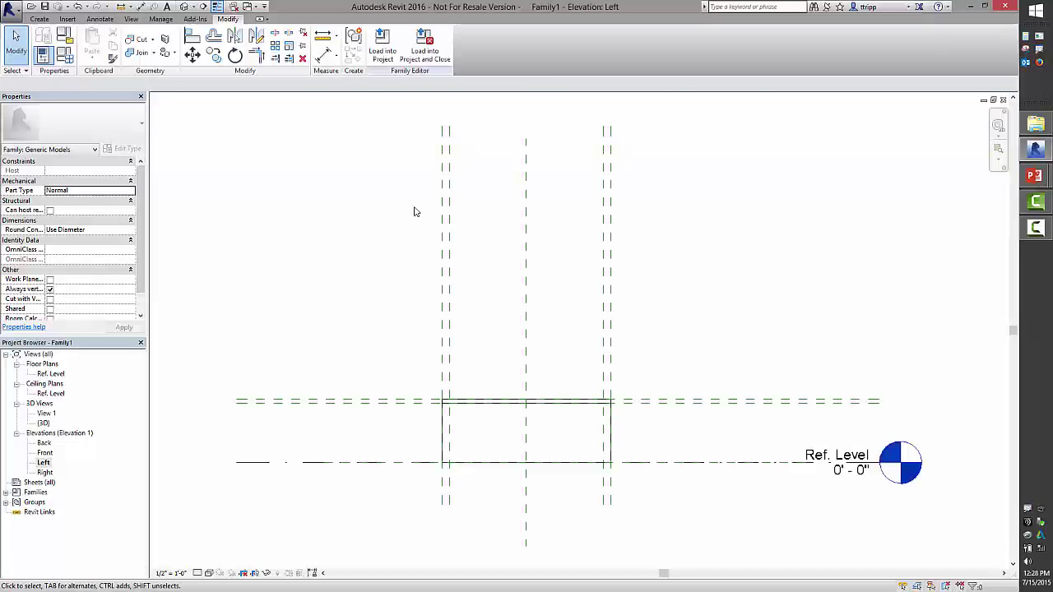
click(40, 18)
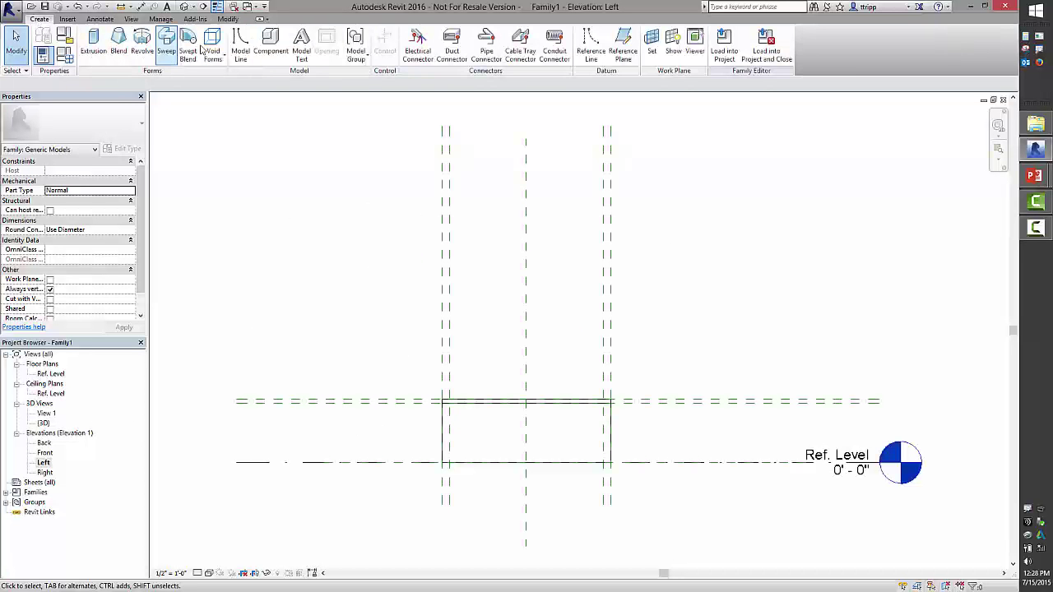
click(223, 61)
click(230, 77)
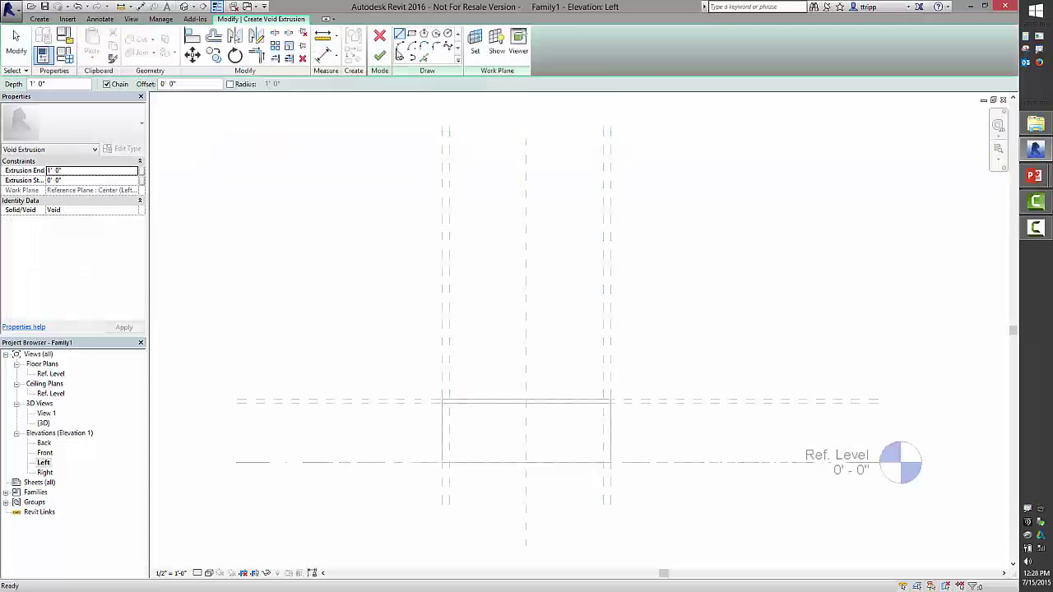
click(413, 35)
click(449, 402)
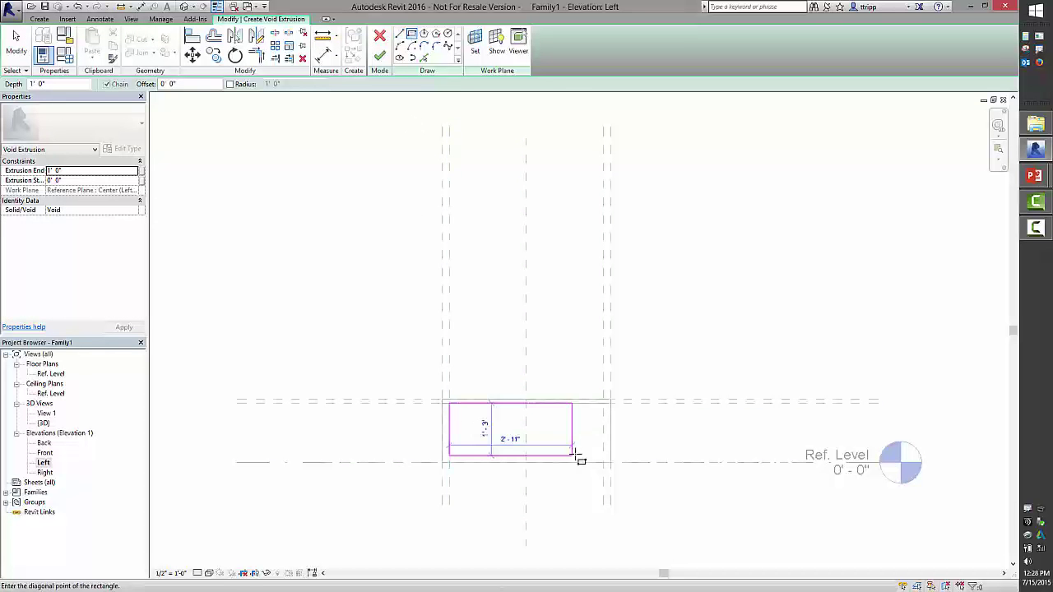
click(604, 463)
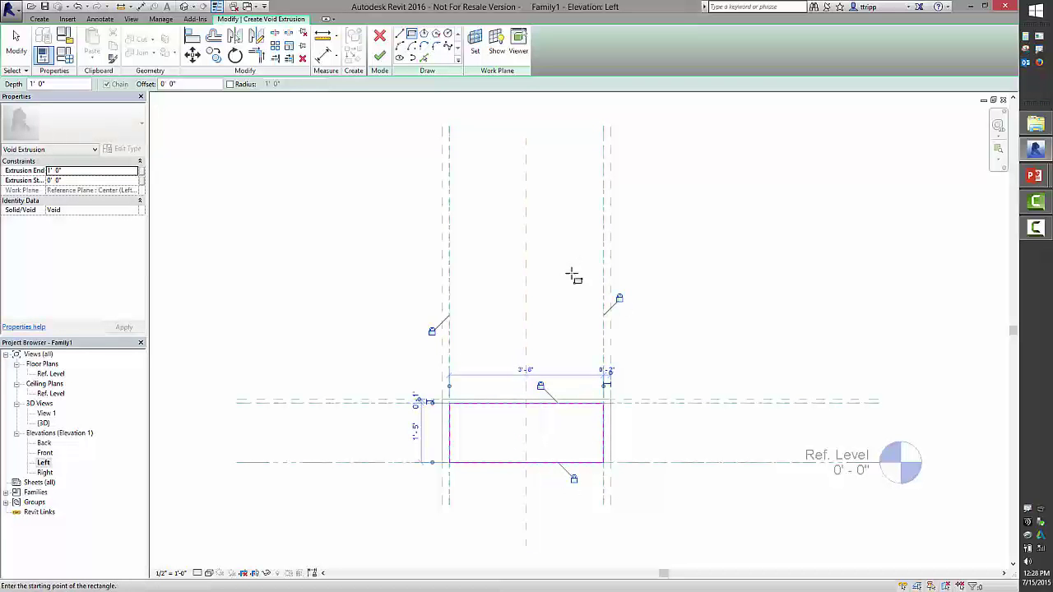
click(380, 55)
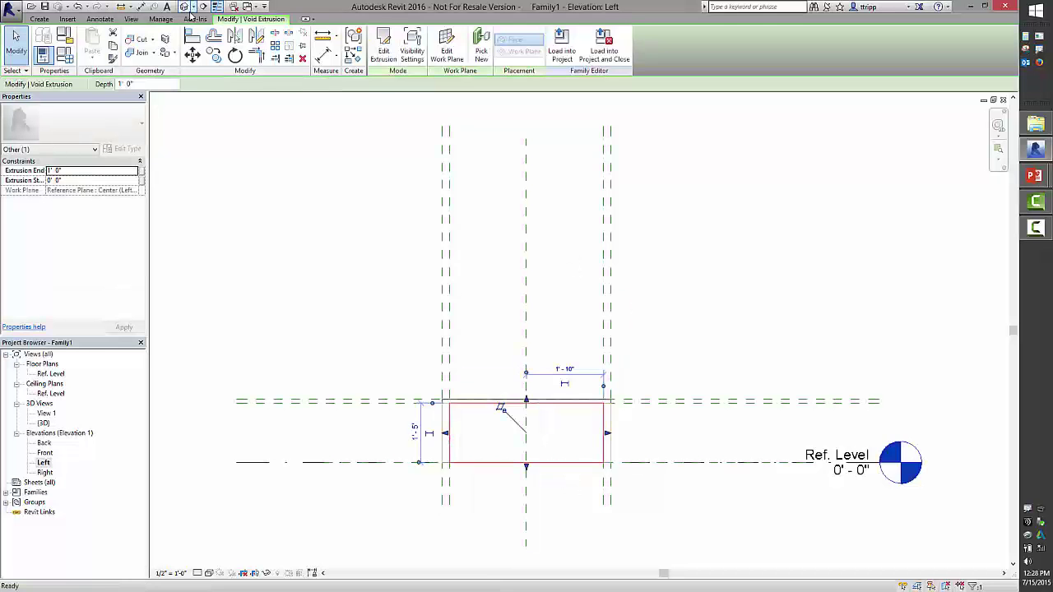
Step: In the 3D view, change the new void extrusion's work plane to Reference Plane : LE
click(185, 6)
shift+middle_drag(603, 312, 201, 379)
shift+middle_drag(311, 352, 429, 300)
click(384, 252)
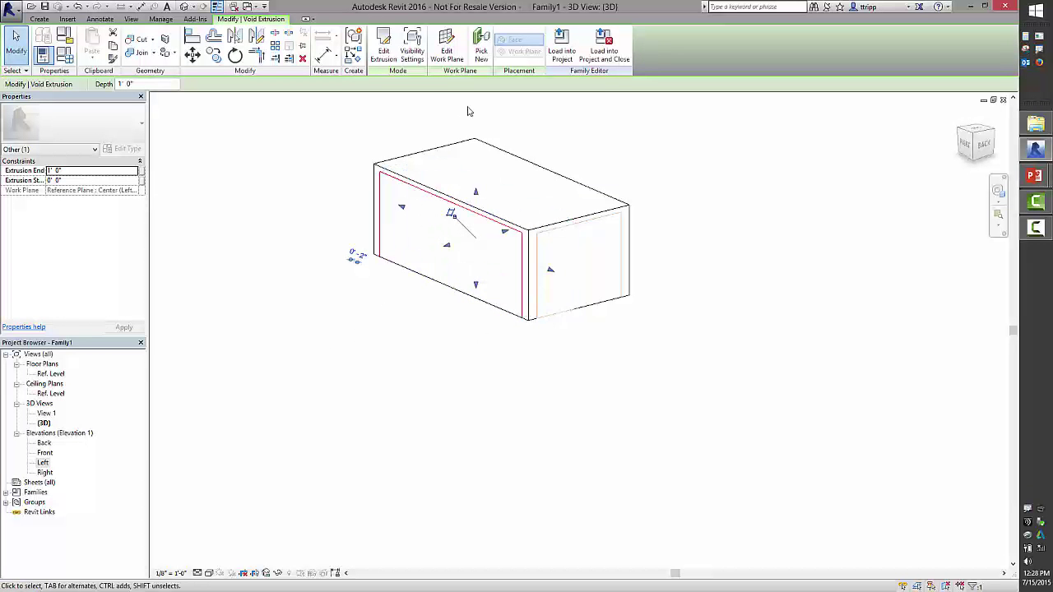
click(447, 53)
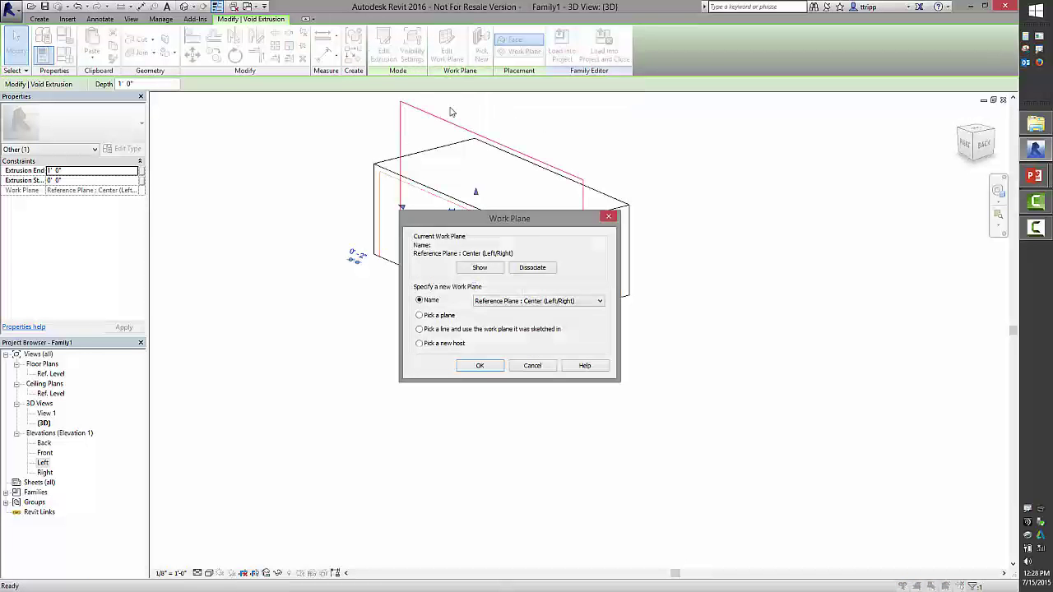
click(544, 300)
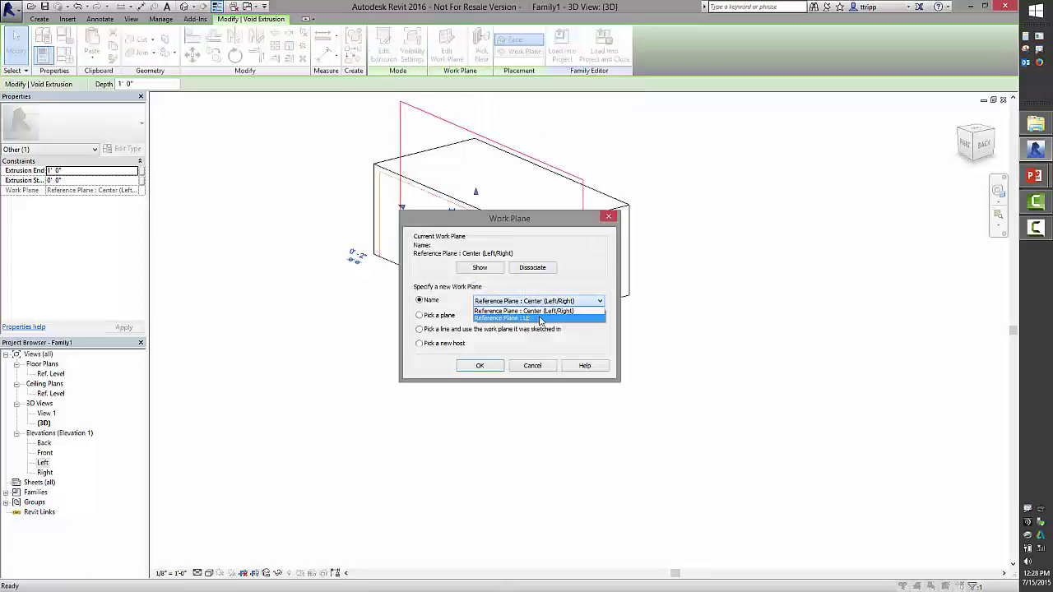
click(539, 319)
click(480, 366)
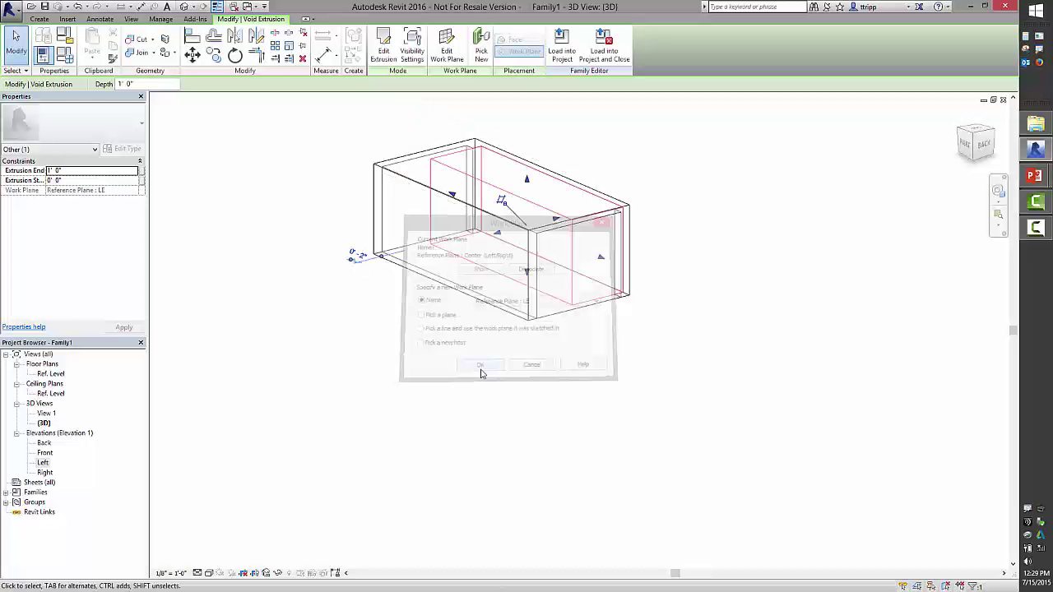
Step: Associate the void's Extrusion End with the Width parameter and inspect the four-legged table in 3D
shift+middle_drag(611, 364, 265, 288)
click(141, 171)
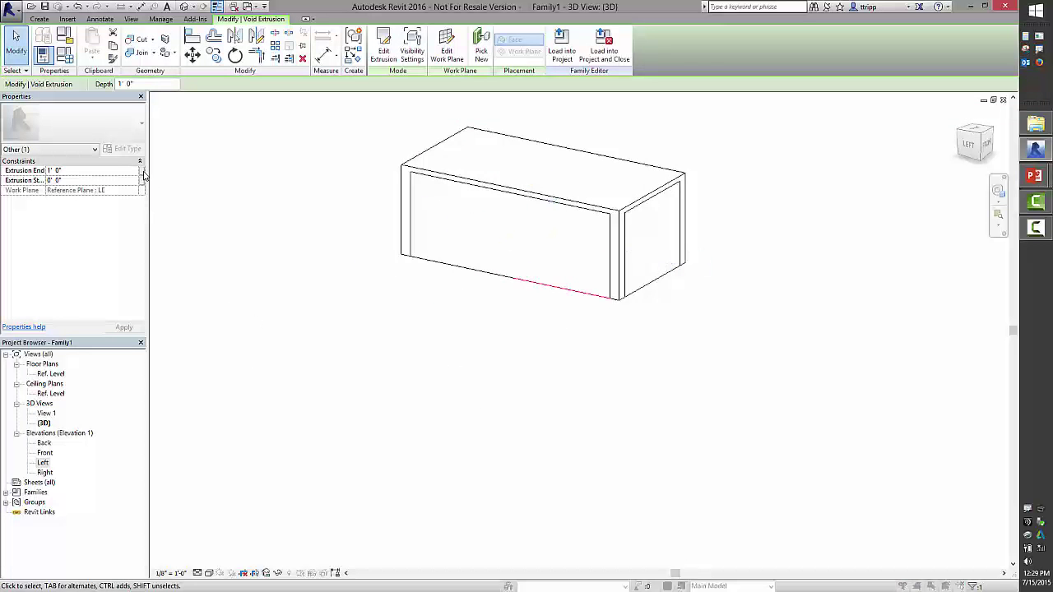
click(440, 295)
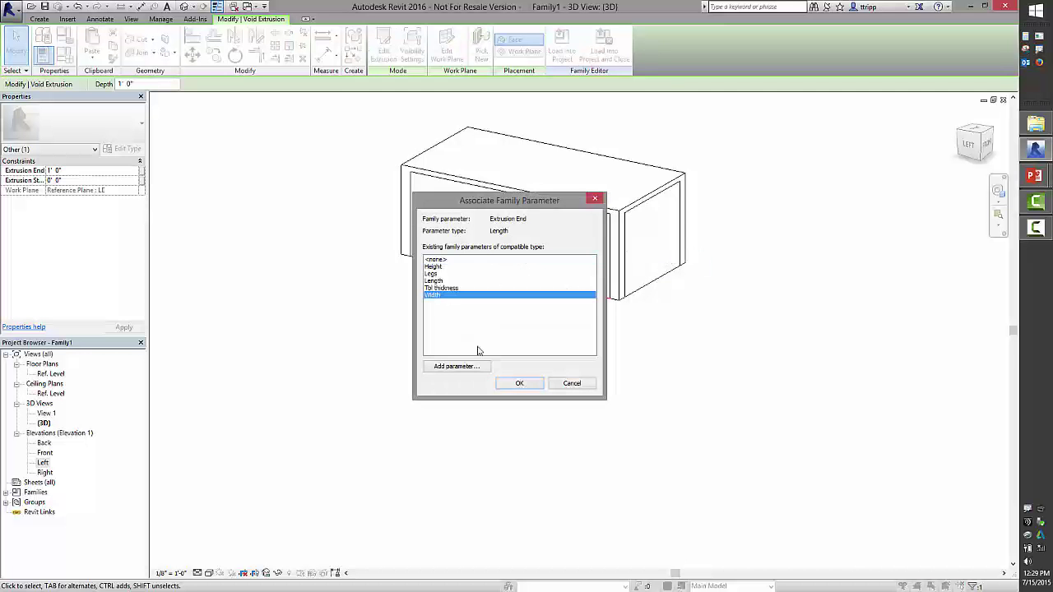
click(518, 383)
click(709, 331)
shift+middle_drag(709, 331, 348, 327)
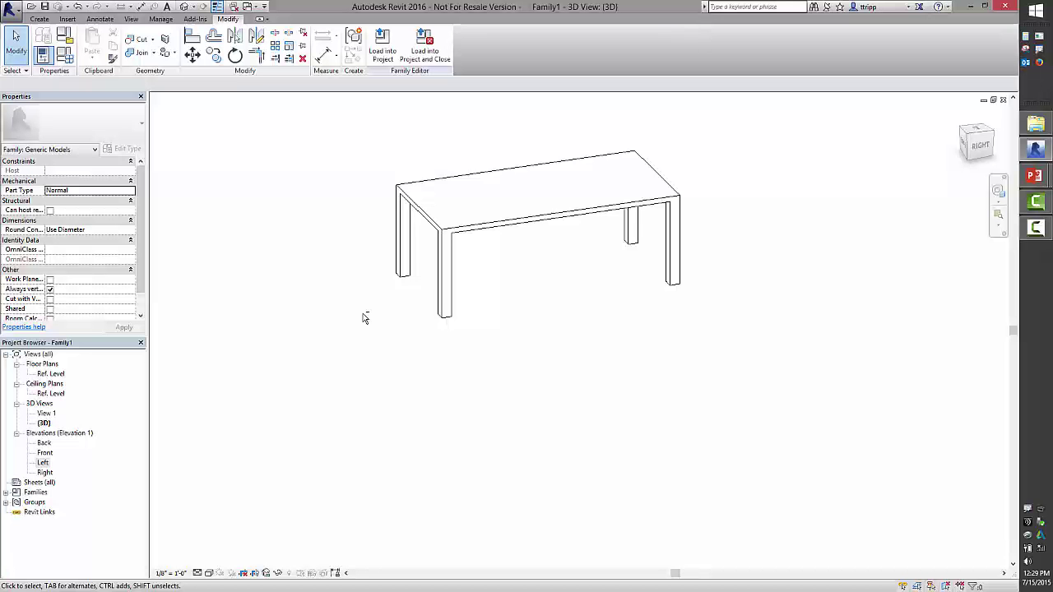
shift+middle_drag(365, 319, 472, 316)
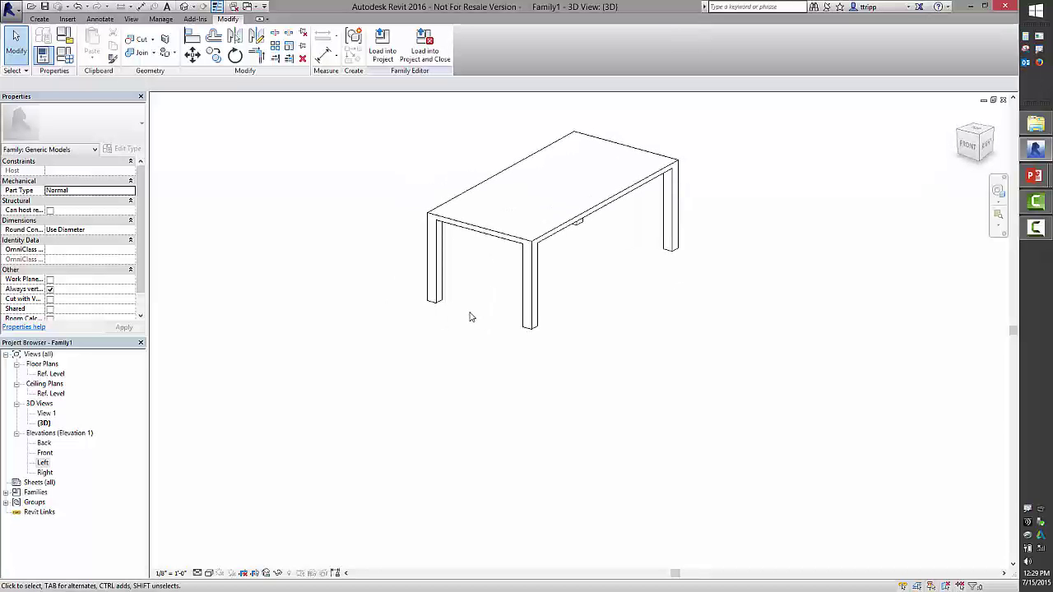
Step: In the family types, give the Tbl thickness parameter the formula Legs / 2
key(f)
click(65, 58)
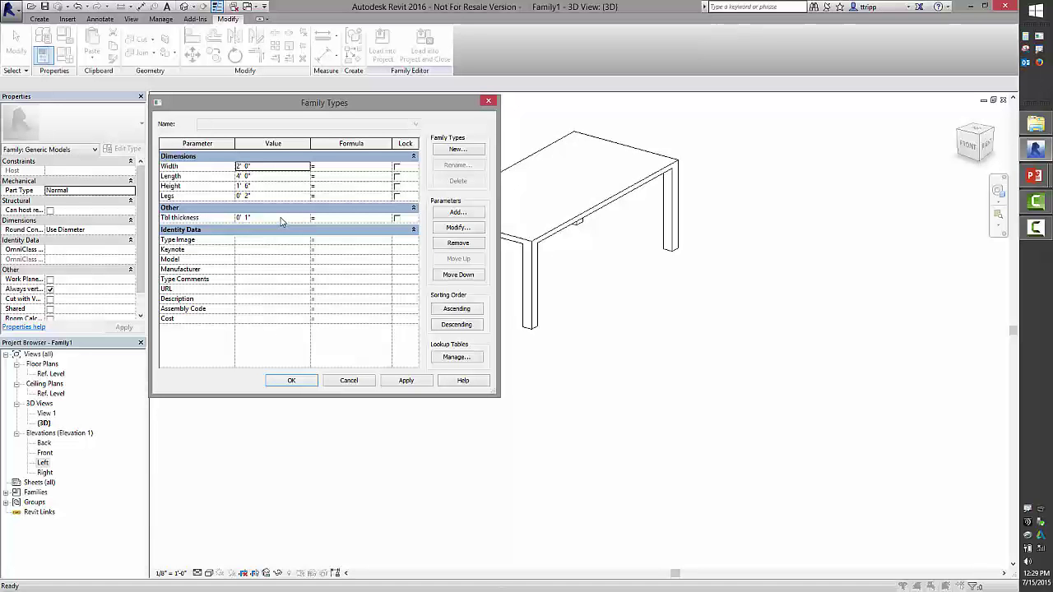
click(337, 224)
click(339, 220)
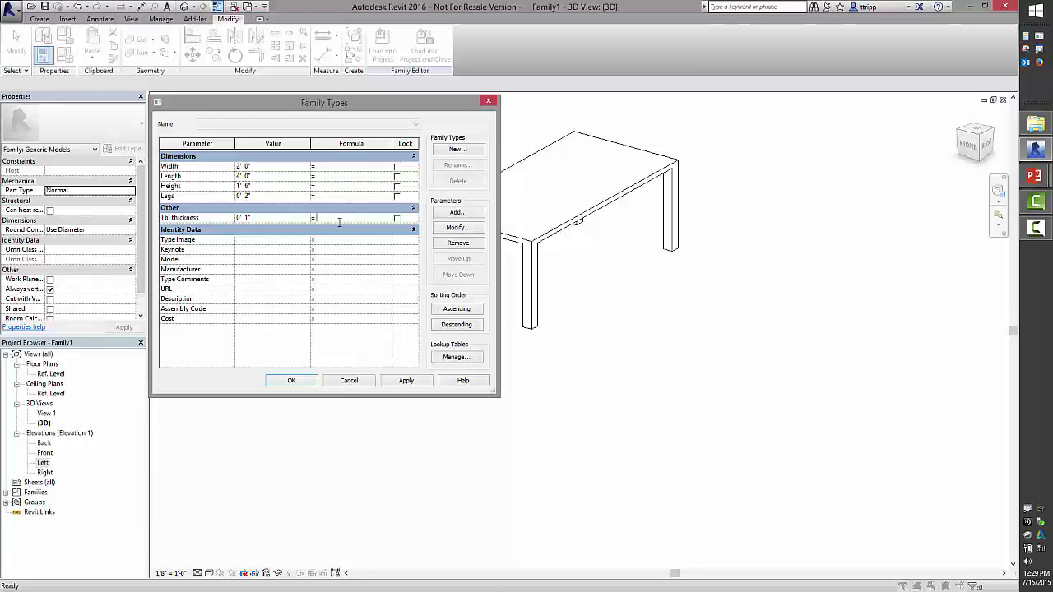
text(Legs /2)
key(Tab)
Step: Set the Legs parameter to 4" to test the thickness formula
click(282, 197)
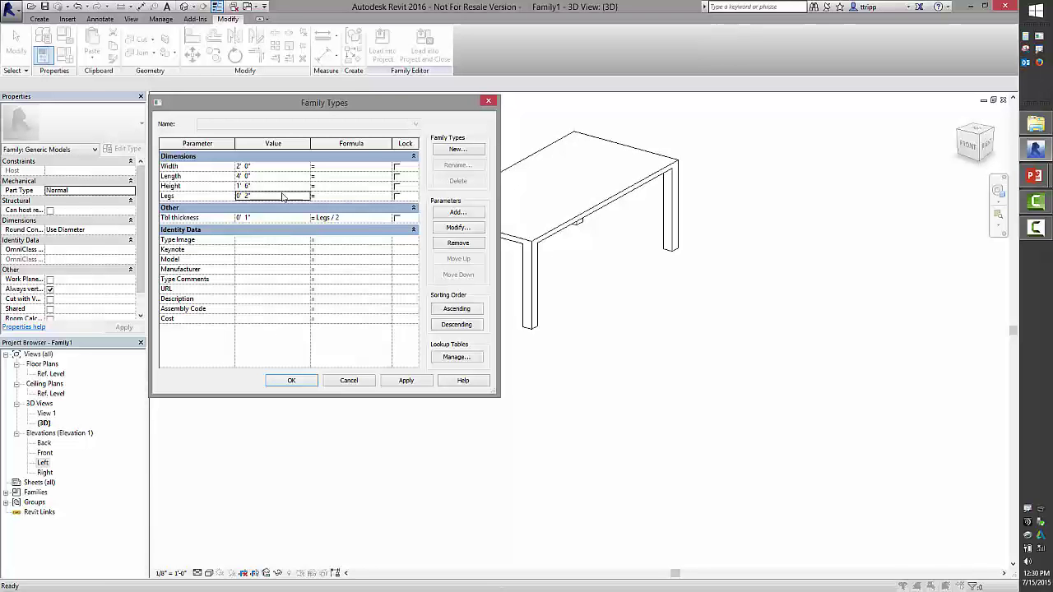
text(4")
key(Tab)
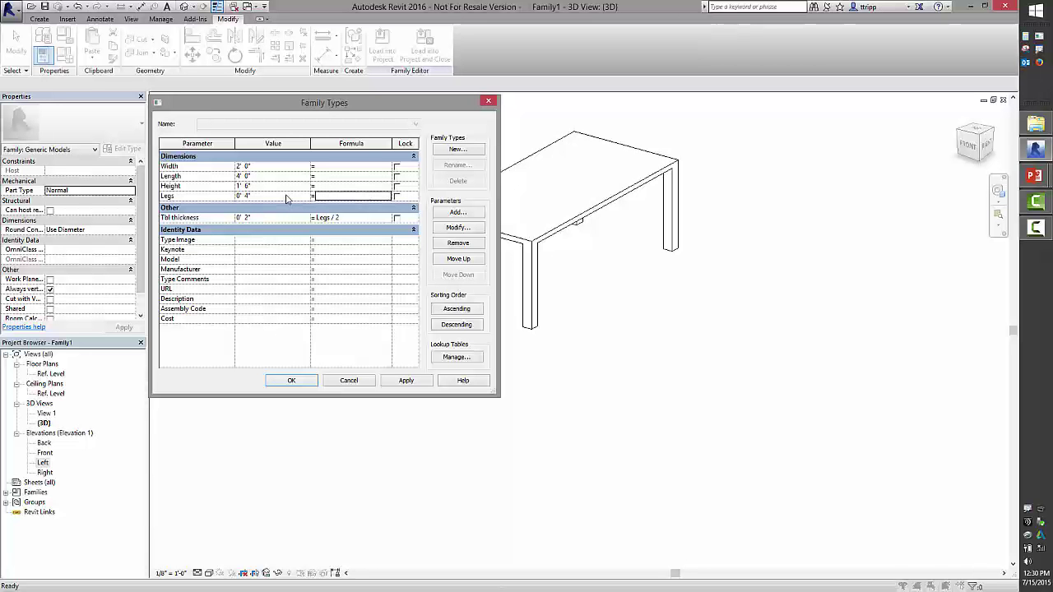
Step: Change the Tbl thickness formula to (Legs / 2) + 1/2"
click(352, 218)
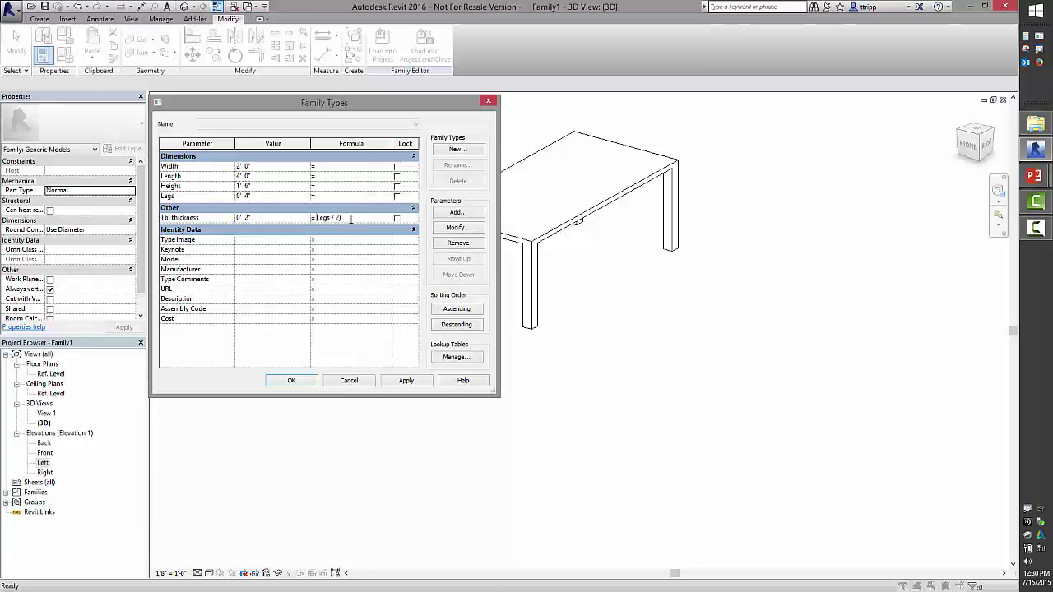
text(()
text(+1/2")
key(Tab)
Step: Set the Legs parameter to 6" and apply it to the table model
click(278, 195)
text(.2)
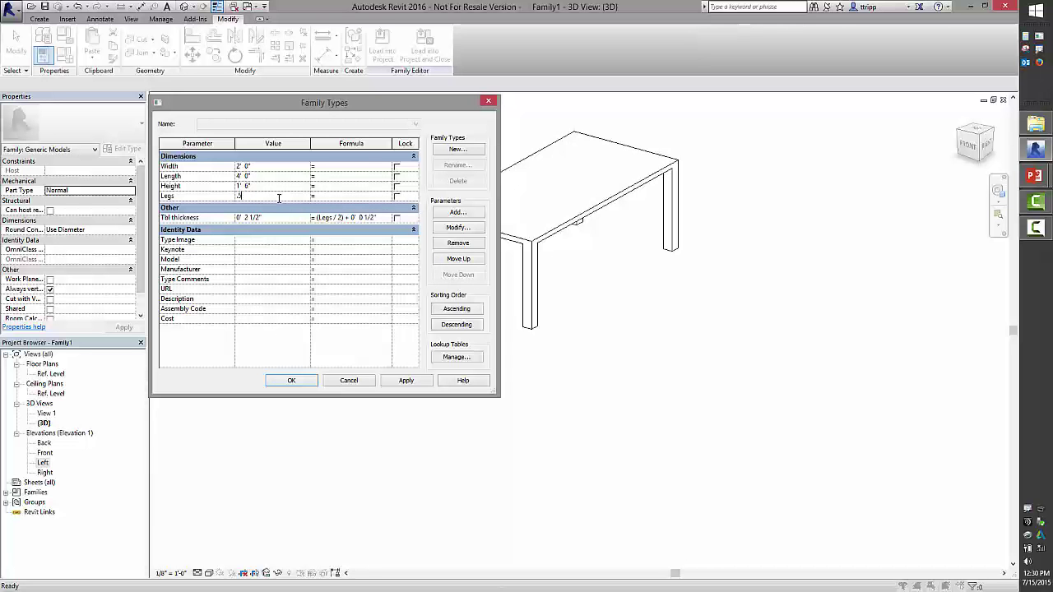
key(Tab)
click(406, 381)
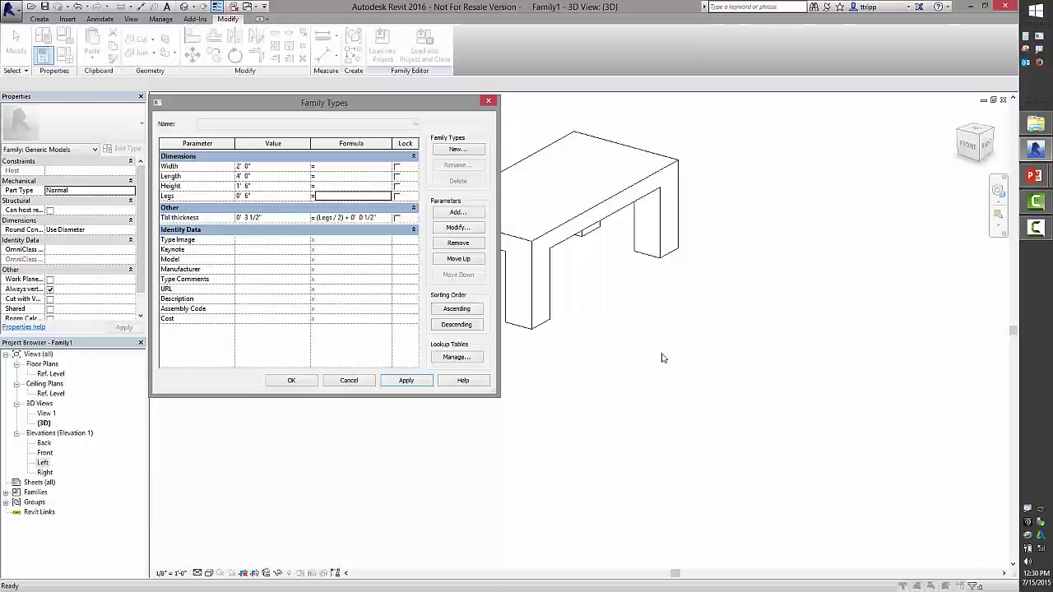
Step: Set the Legs parameter to 2", apply it and accept the family types
click(291, 198)
text(2)
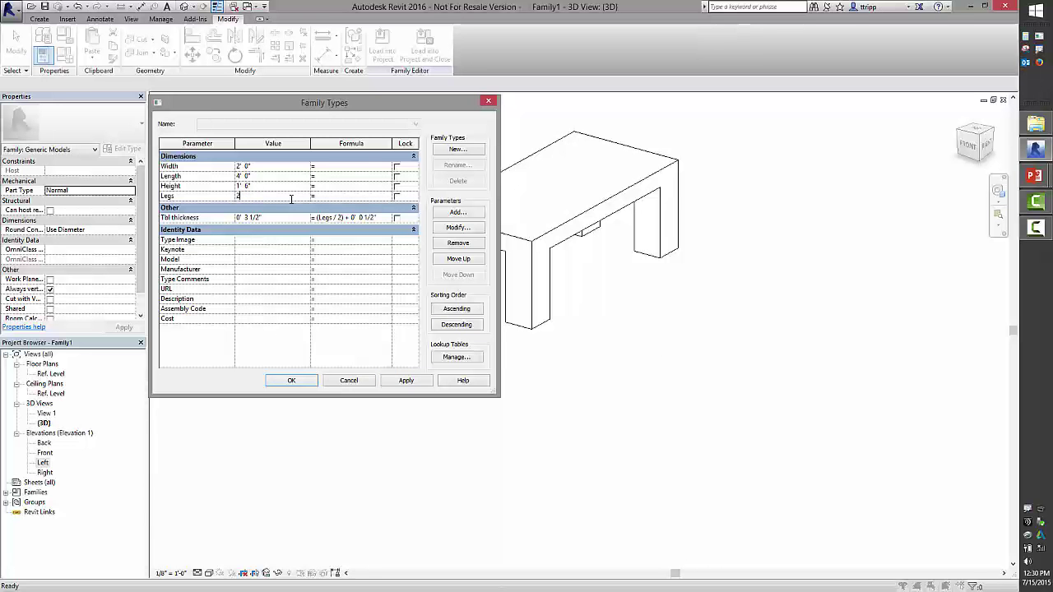
key(Tab)
click(407, 381)
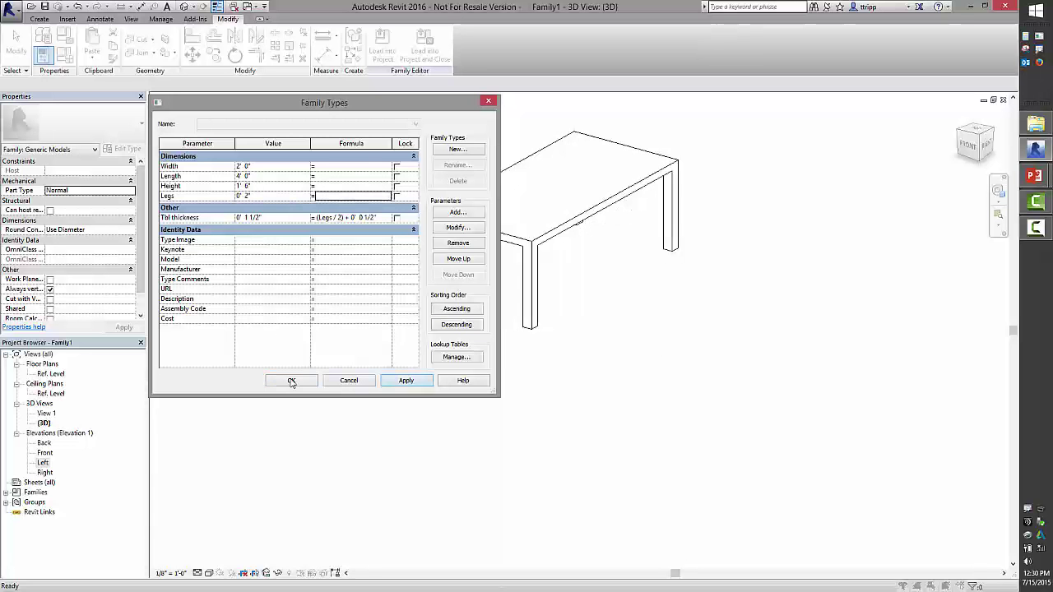
click(291, 381)
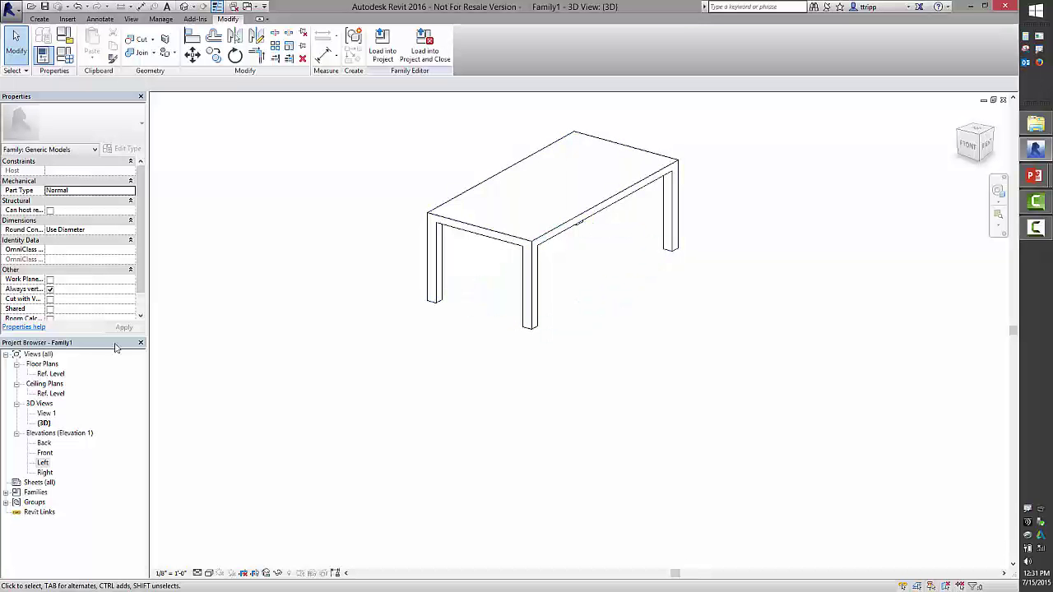
Step: In the front elevation, name the reference plane at the table's upper surface Top, and reopen the Ref. Level floor plan
double_click(45, 453)
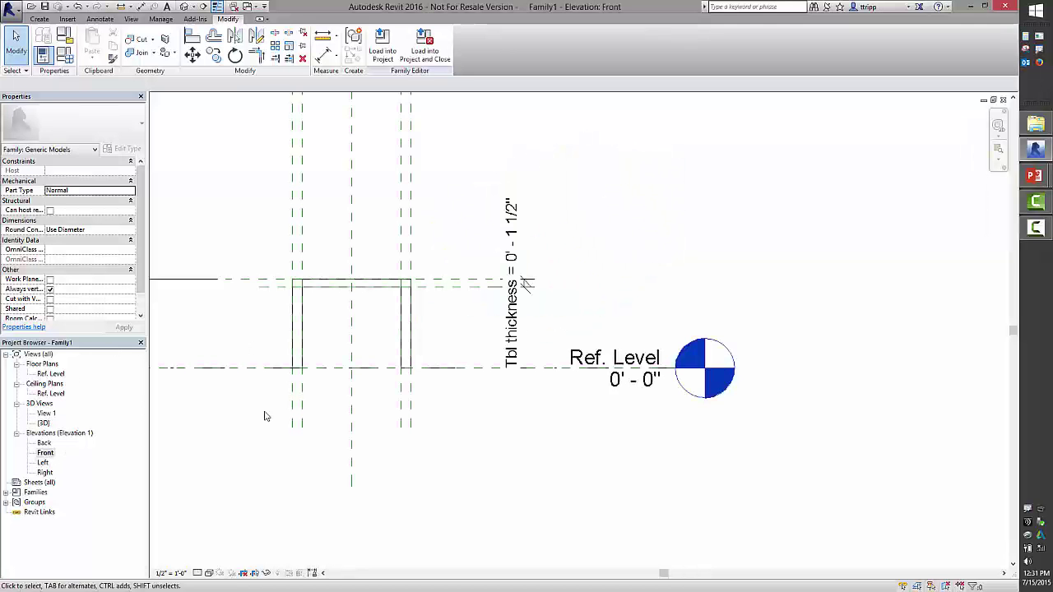
click(294, 284)
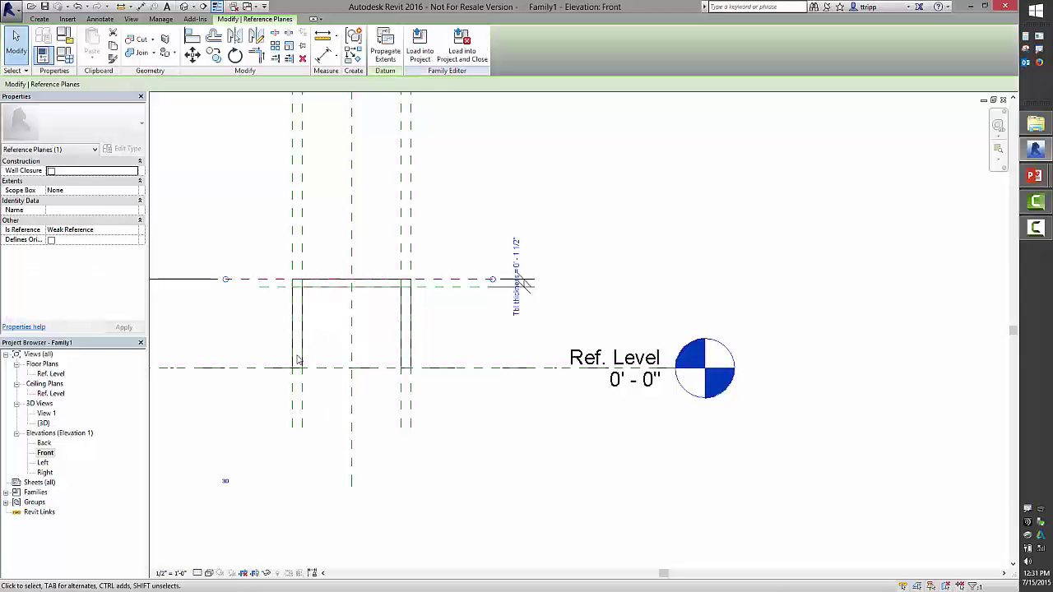
click(96, 209)
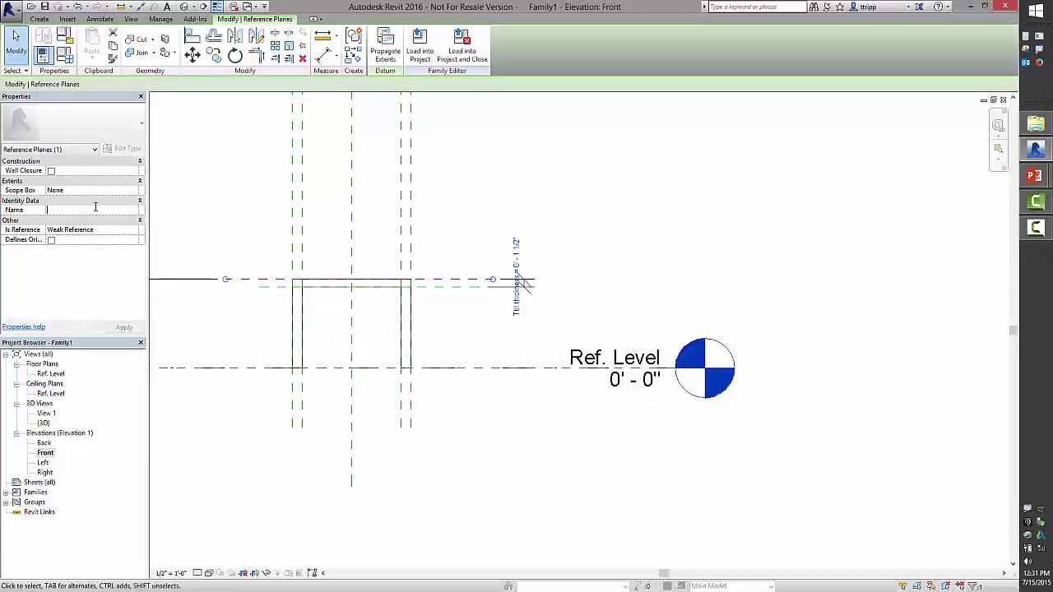
text(Top)
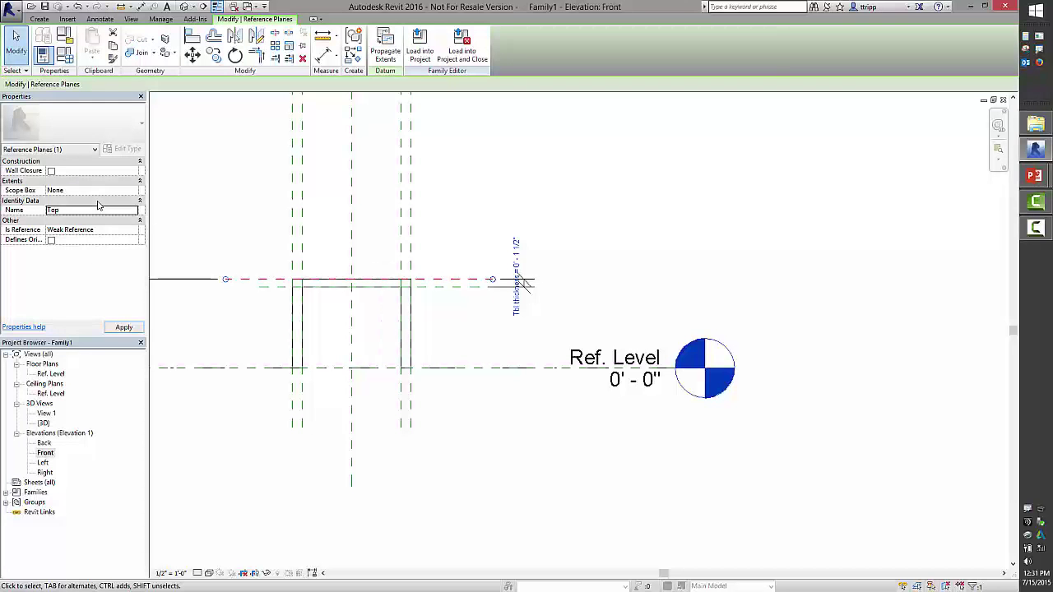
click(230, 185)
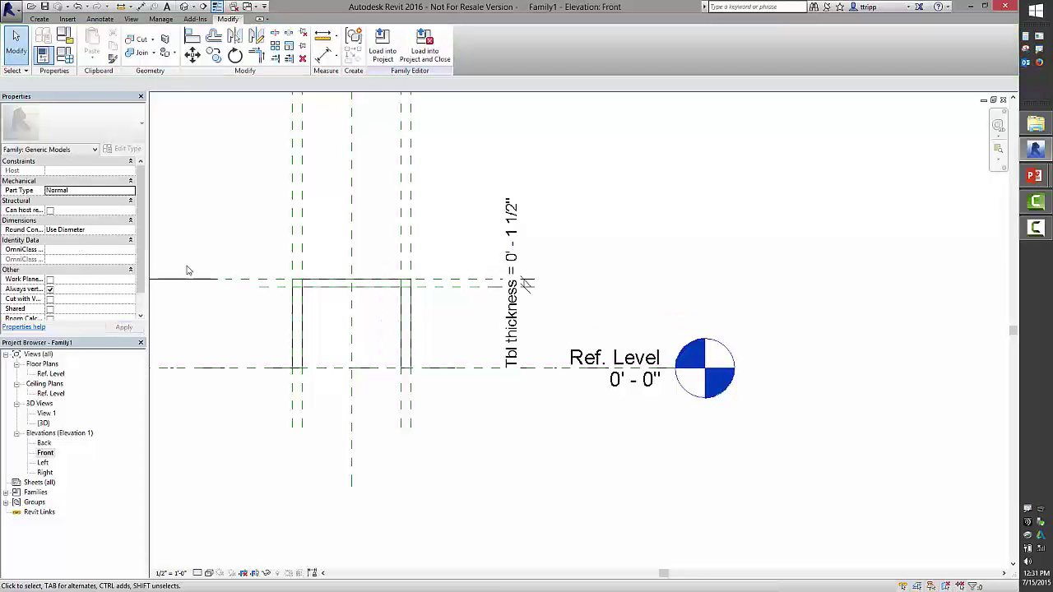
double_click(51, 375)
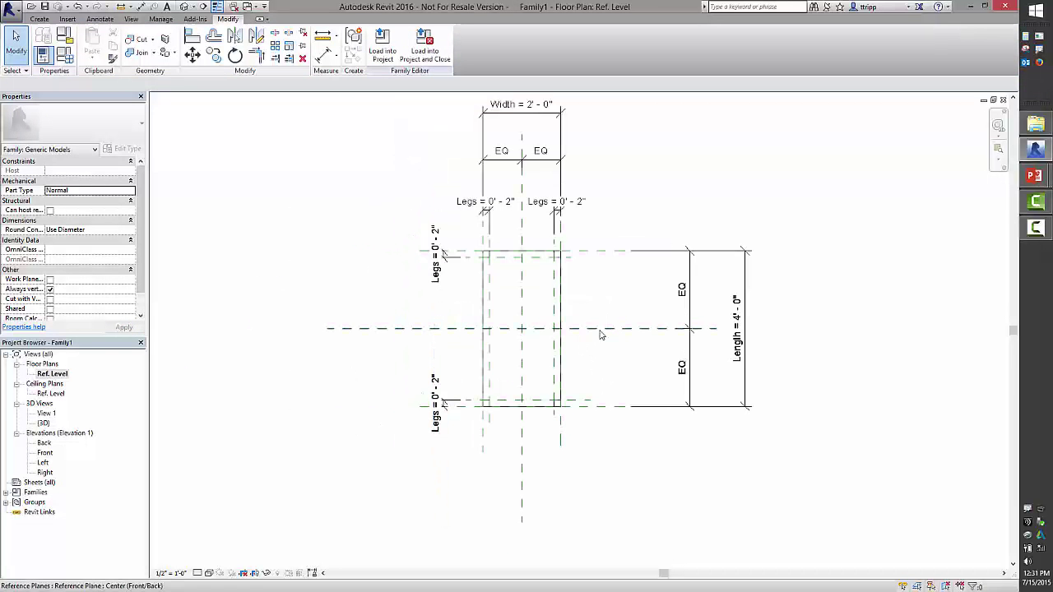
Step: Turn off Plan/RCP visibility for the table extrusion in its family element visibility settings
scroll(606, 354, up, 2)
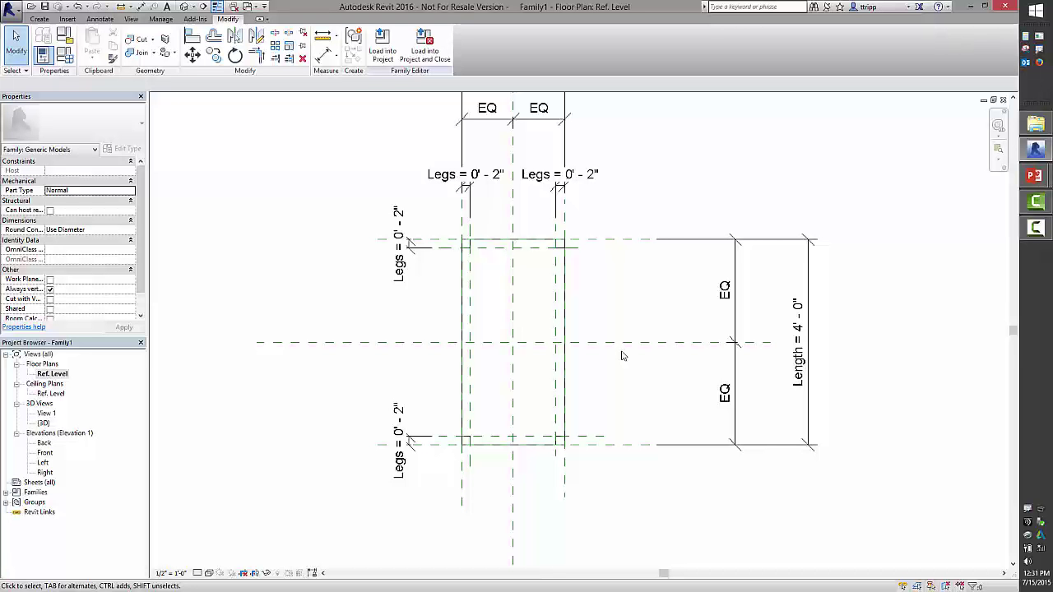
click(569, 276)
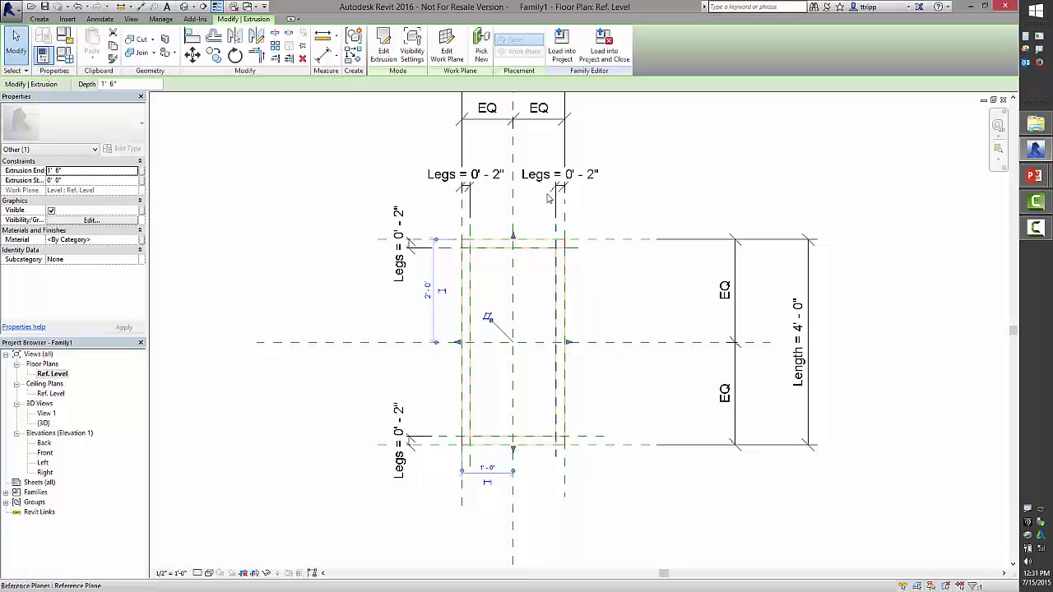
click(416, 61)
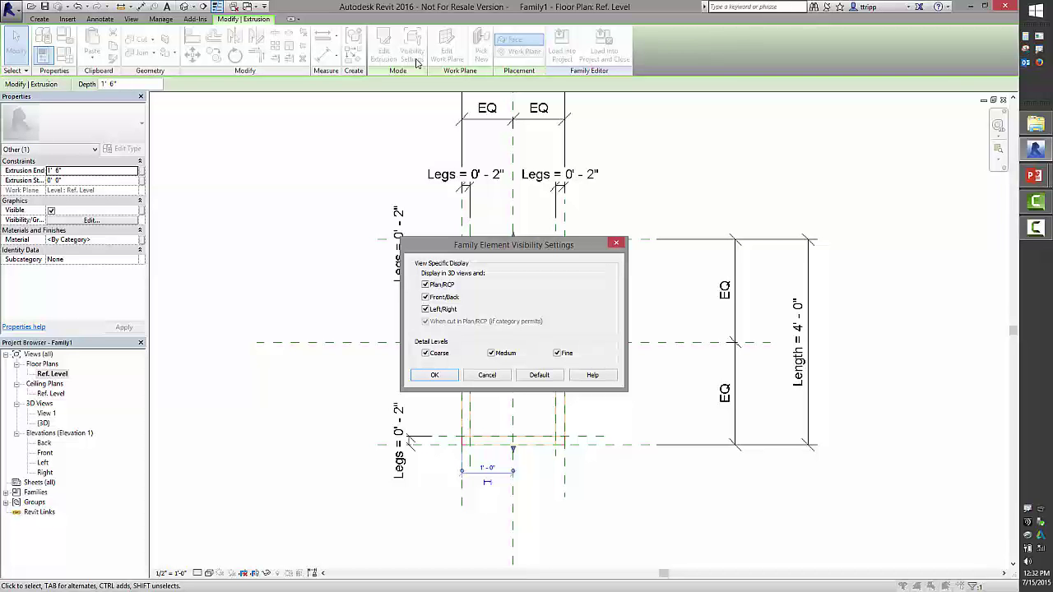
click(425, 285)
click(446, 379)
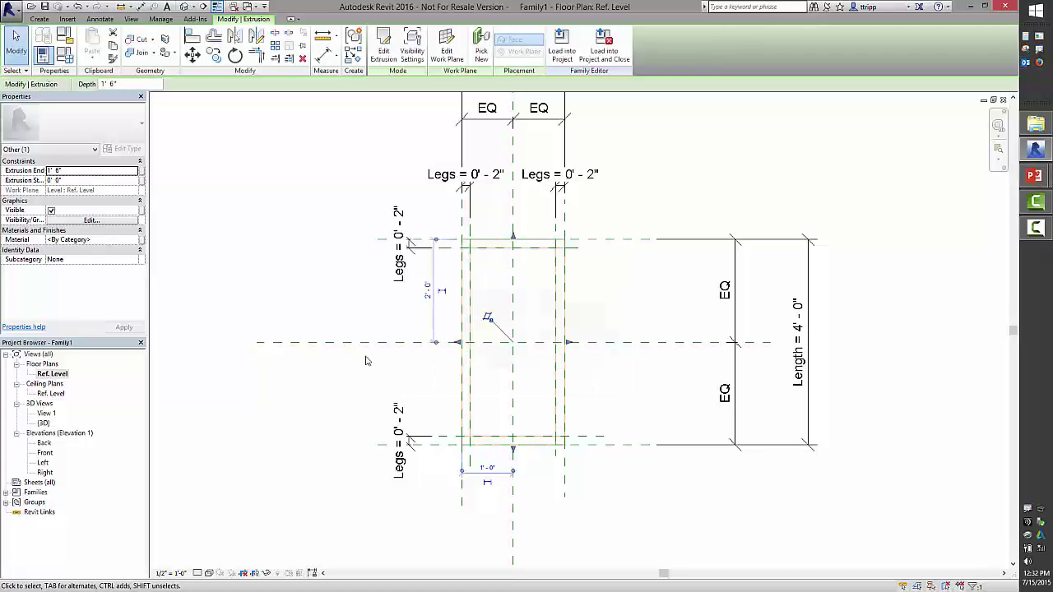
click(355, 212)
Step: Draw a 2' by 4' symbolic line rectangle along the table's outer edges and lock its four sides to the reference planes
click(104, 19)
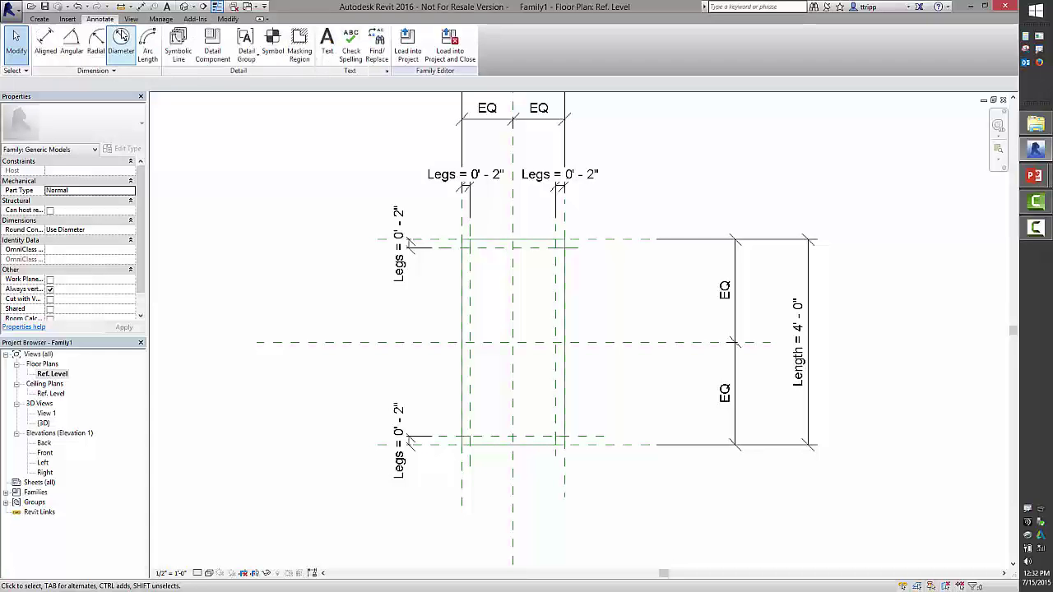
click(181, 47)
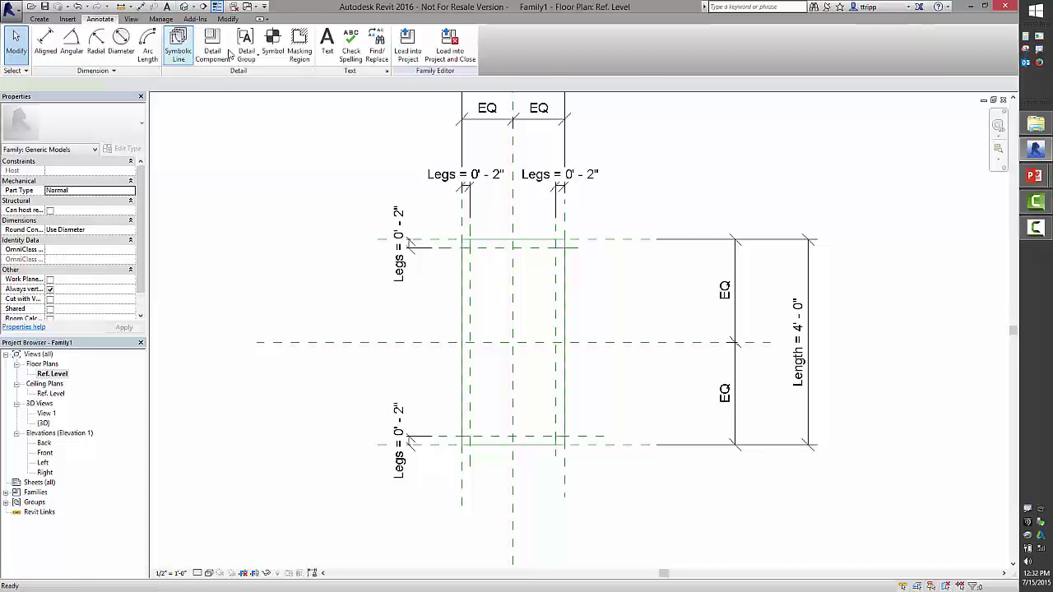
click(388, 35)
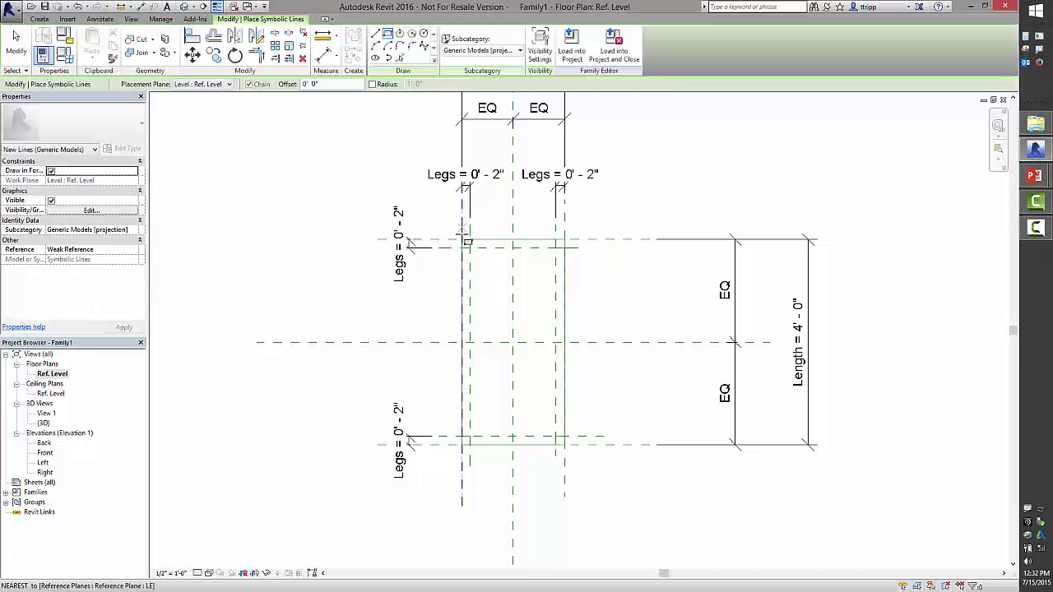
click(464, 188)
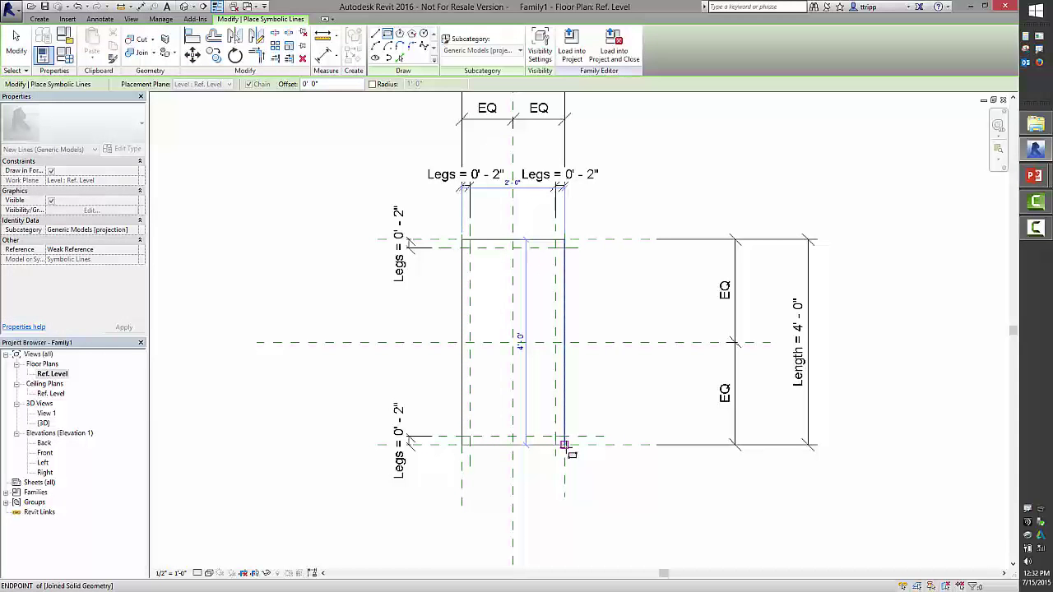
click(564, 445)
click(496, 255)
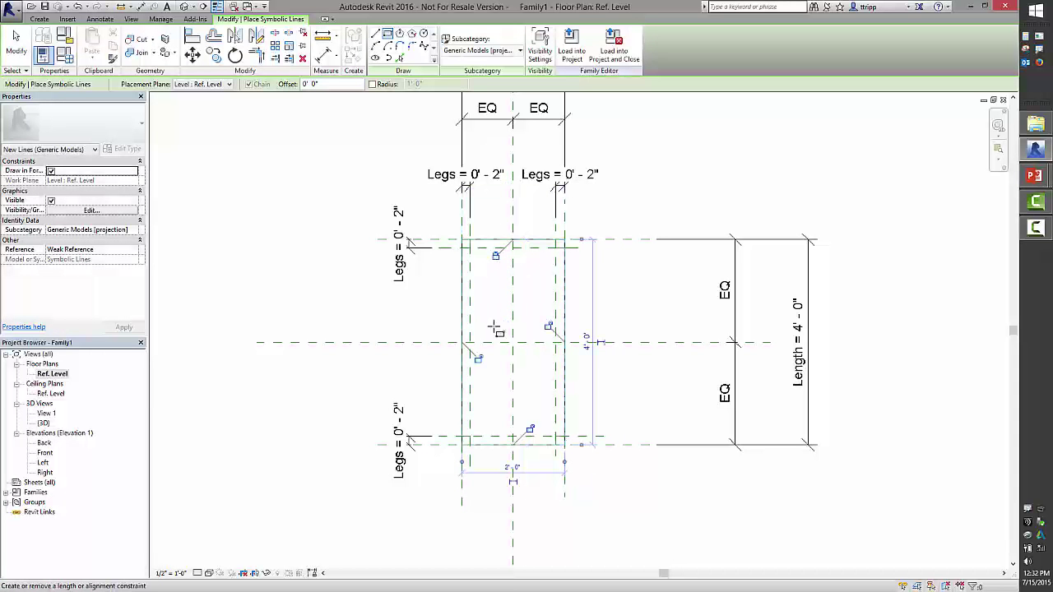
click(549, 326)
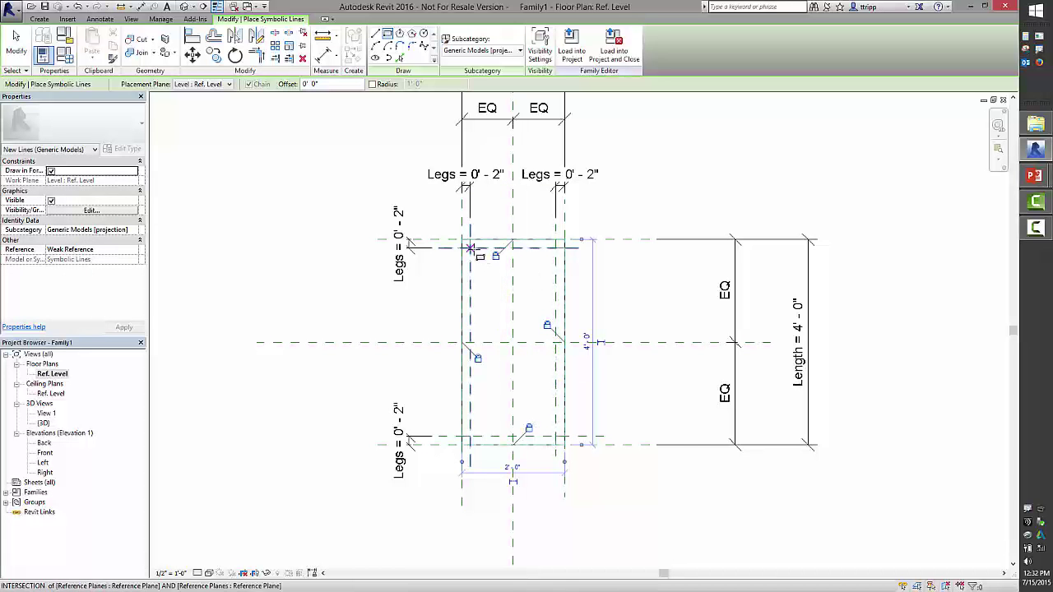
Step: Draw a second symbolic rectangle, 1'-8" by 3'-8", on the inner leg reference planes and lock its four sides
click(469, 195)
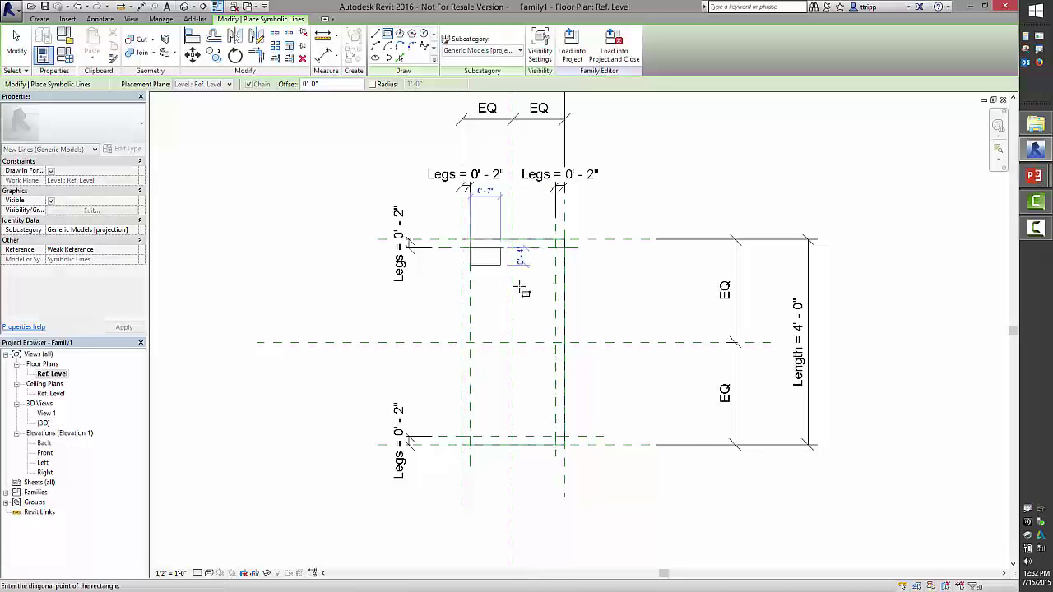
click(556, 437)
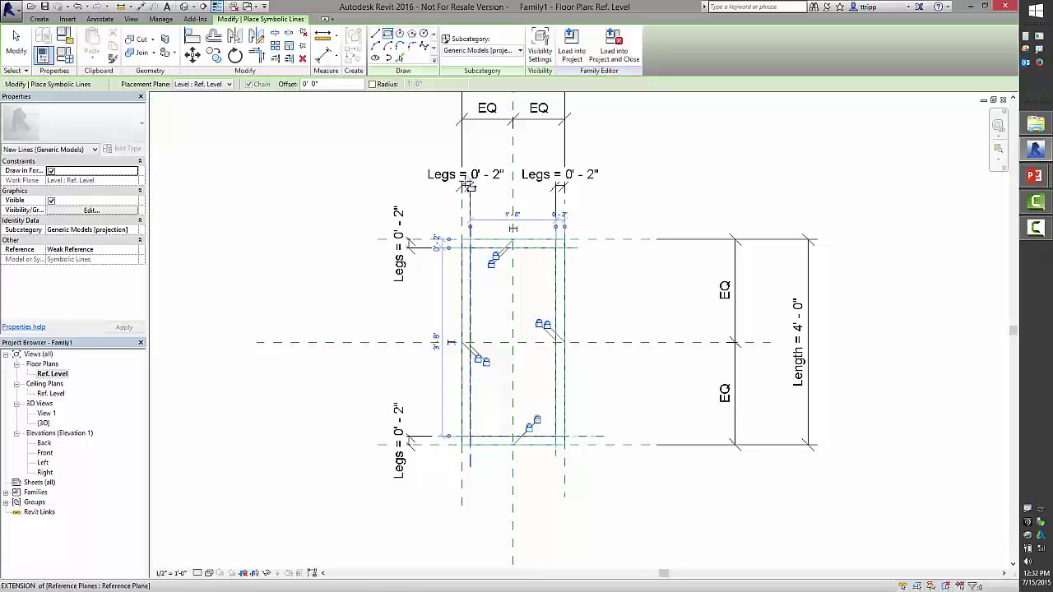
key(Escape)
key(Escape)
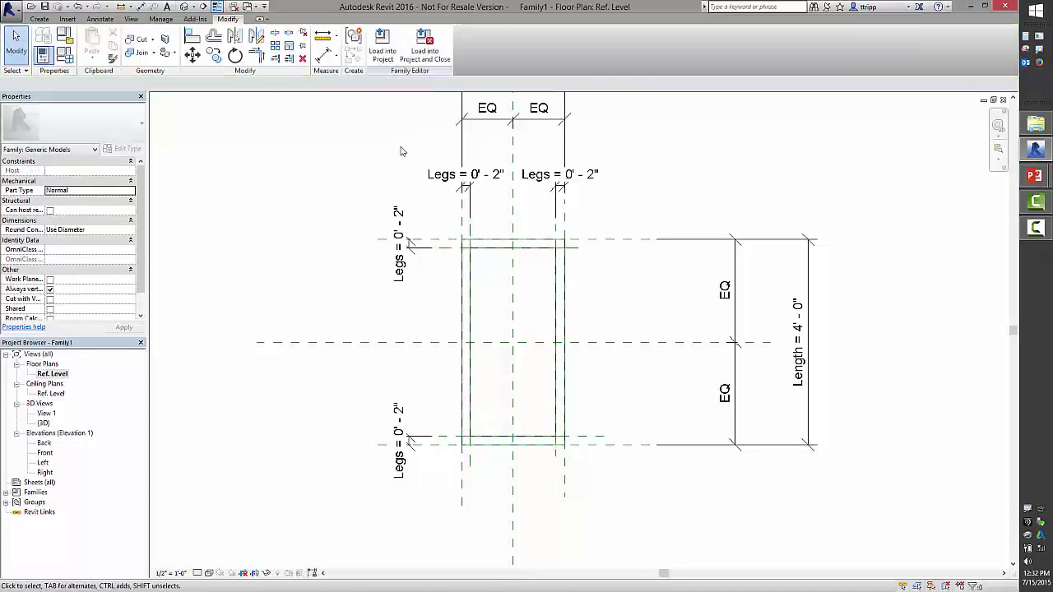
Step: Turn off the Coarse detail level for the four symbolic lines of the inner rectangle
click(471, 276)
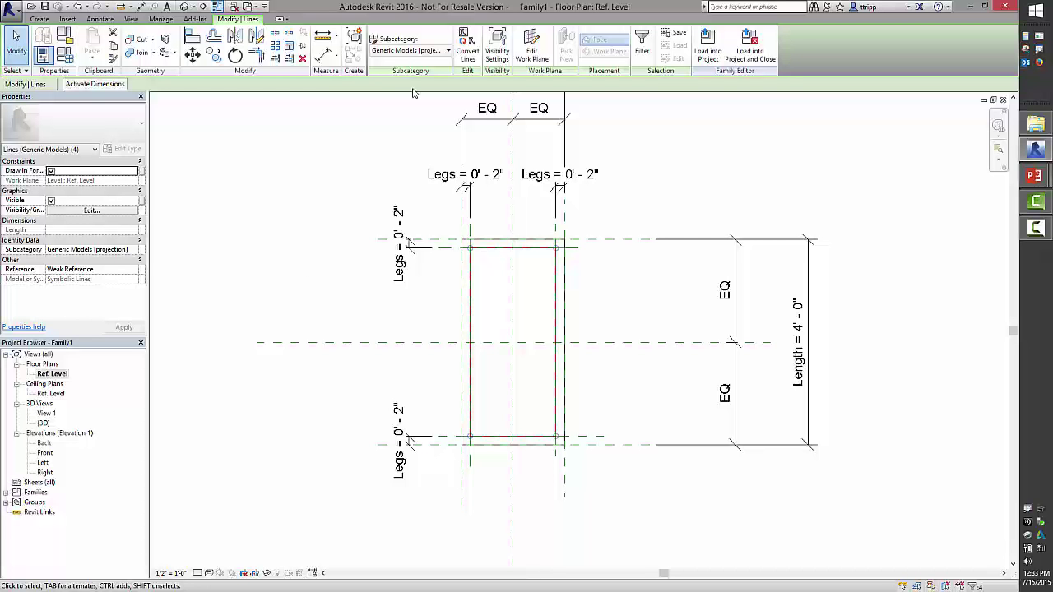
click(493, 48)
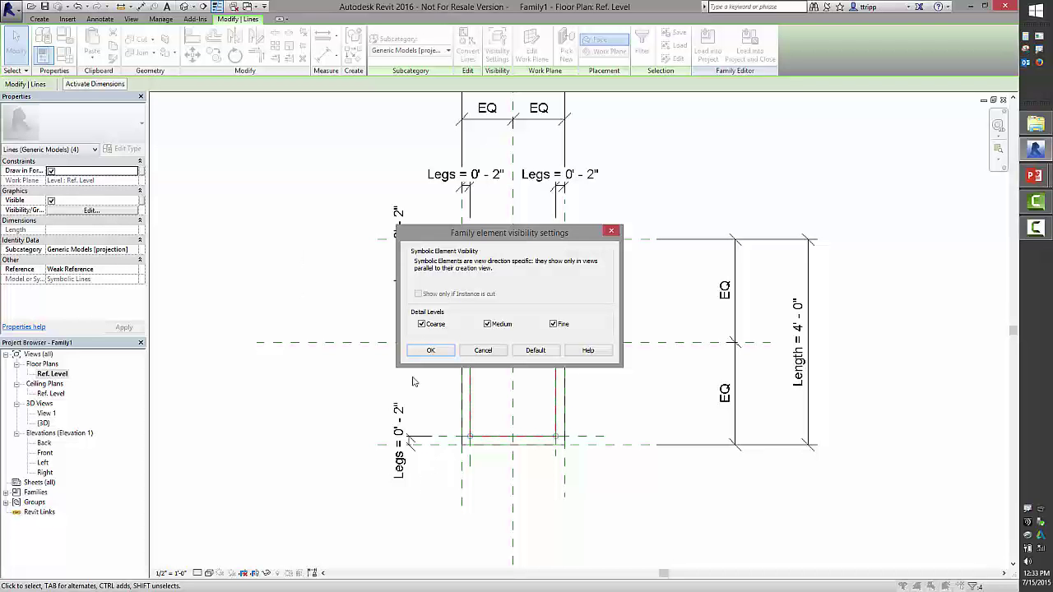
click(425, 326)
click(422, 350)
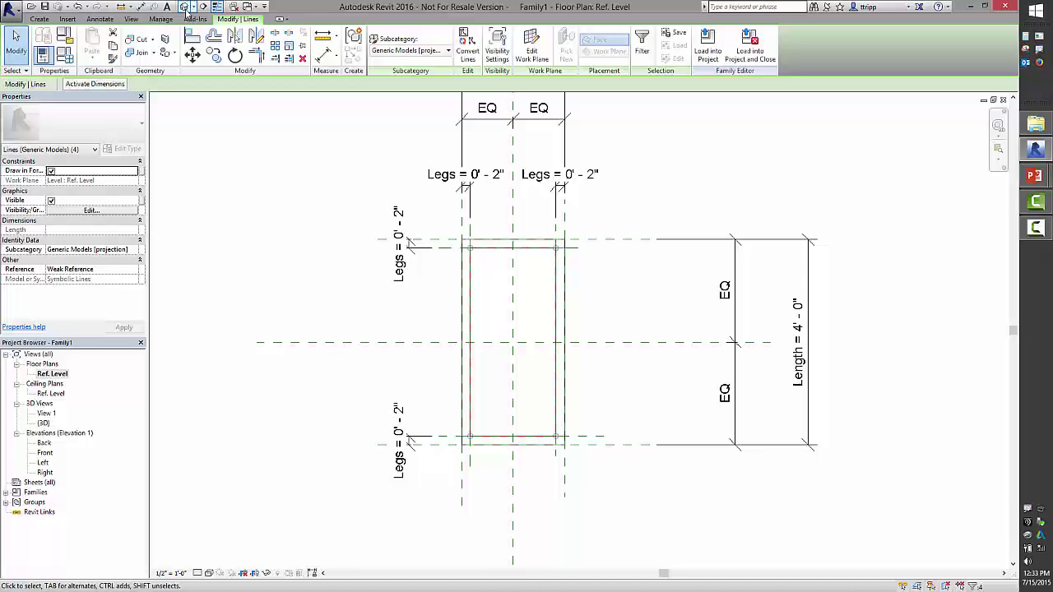
Step: Load the table family into the Final_Families.rvt project, overwriting the existing version and its parameter values
click(184, 6)
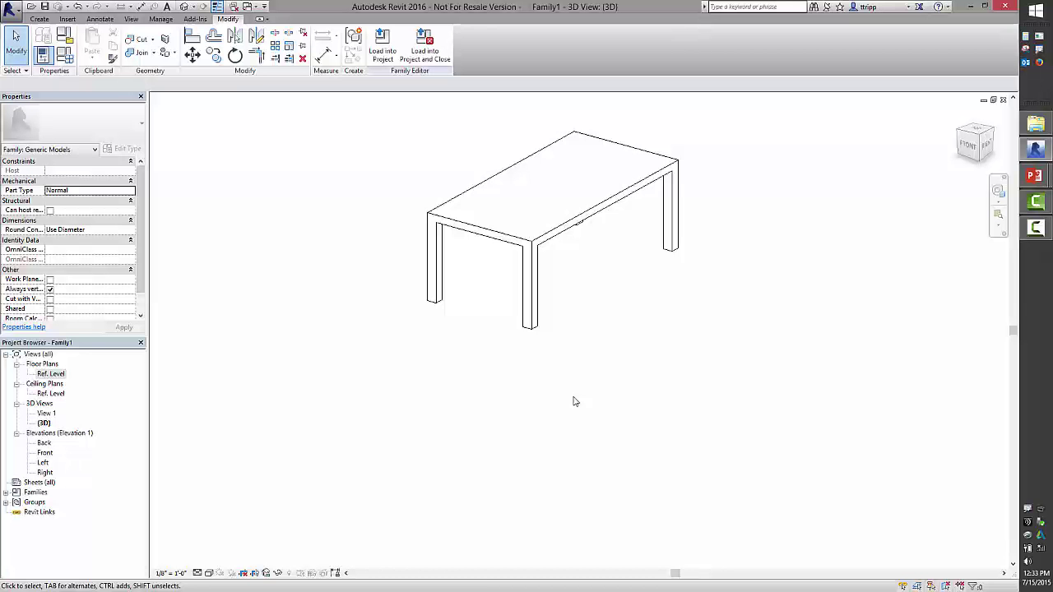
click(392, 41)
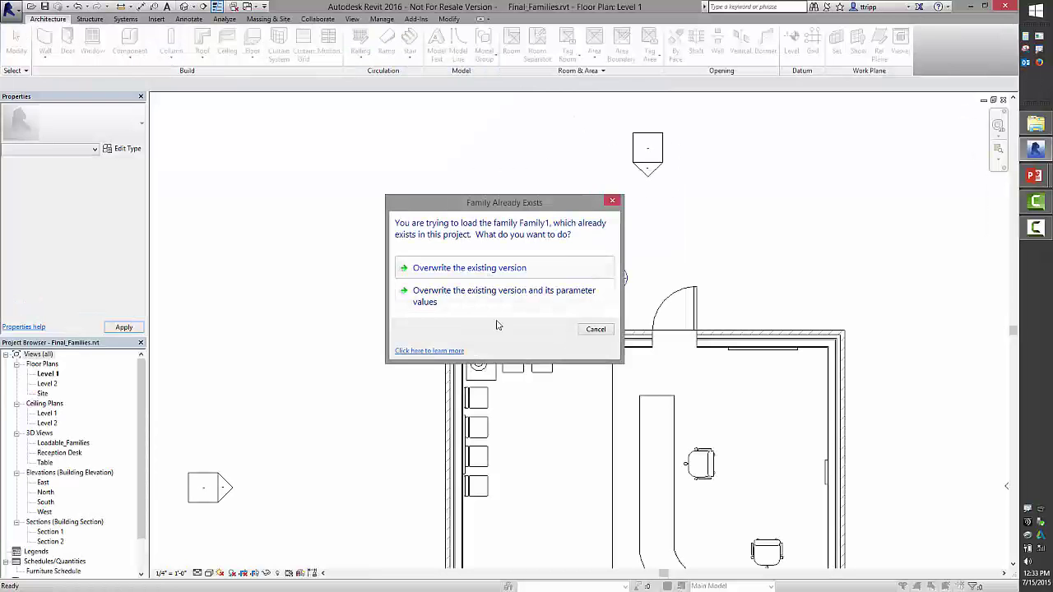
click(497, 304)
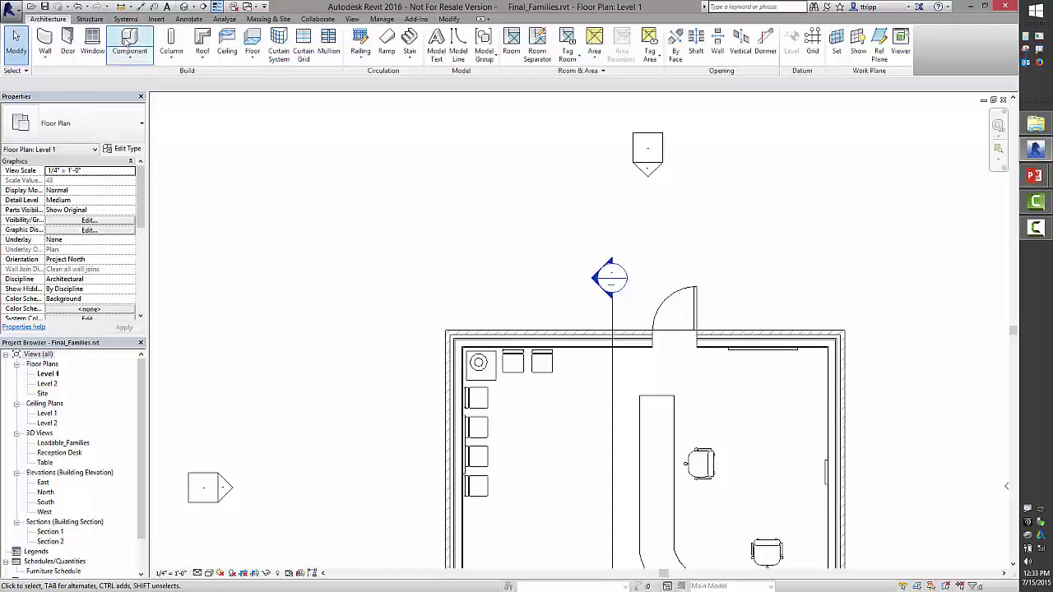
Step: Place one Family1 table in the Level 1 plan, between the row of chairs and the reception desk
click(128, 41)
click(530, 424)
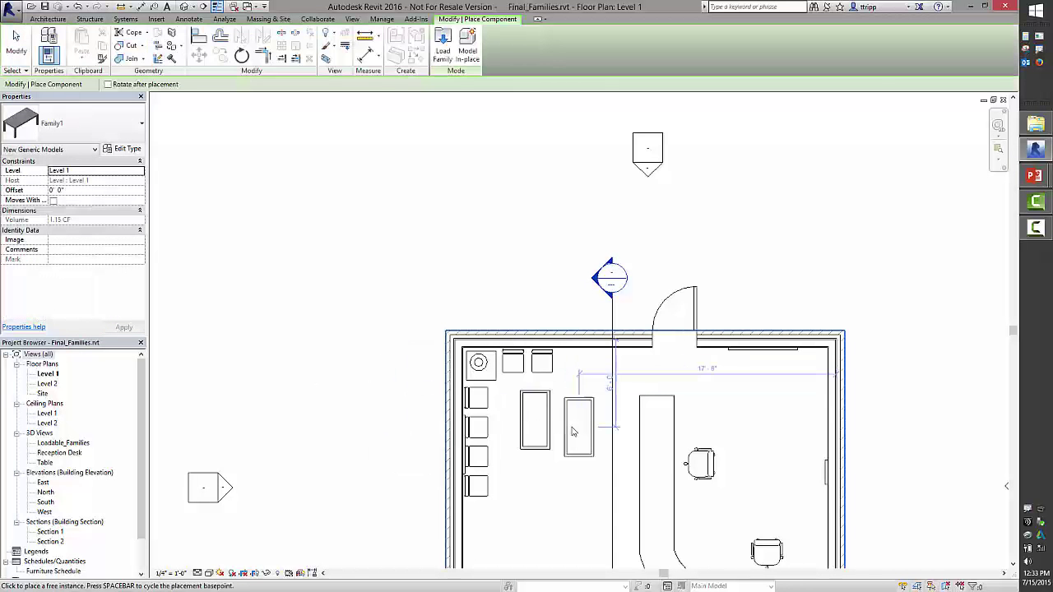
key(Escape)
scroll(568, 423, up, 3)
scroll(584, 332, down, 2)
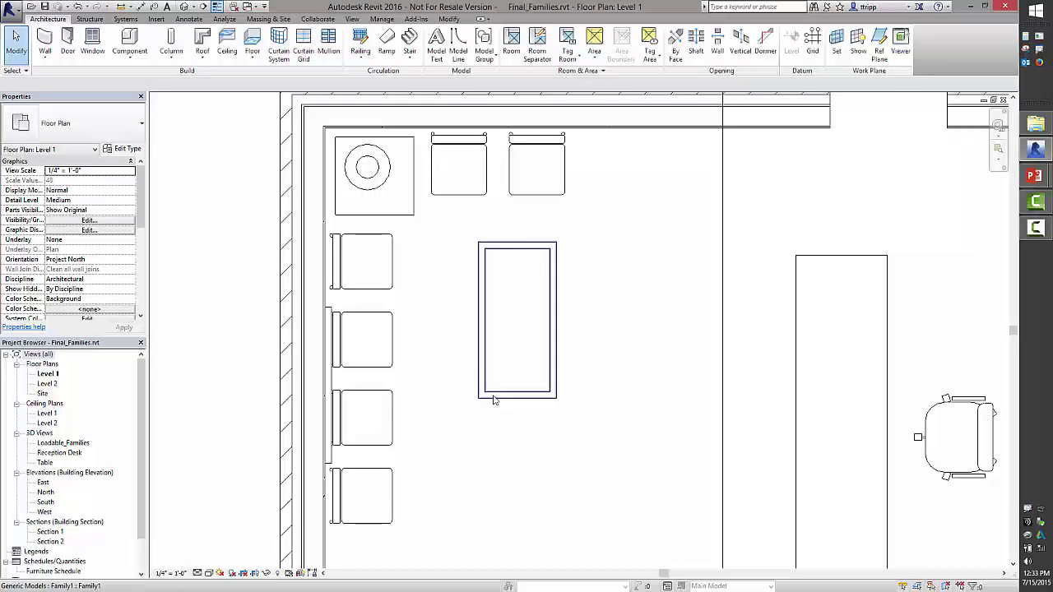
Step: Check the table's plan display at the Coarse detail level, and undo the detail level change
click(198, 573)
click(212, 542)
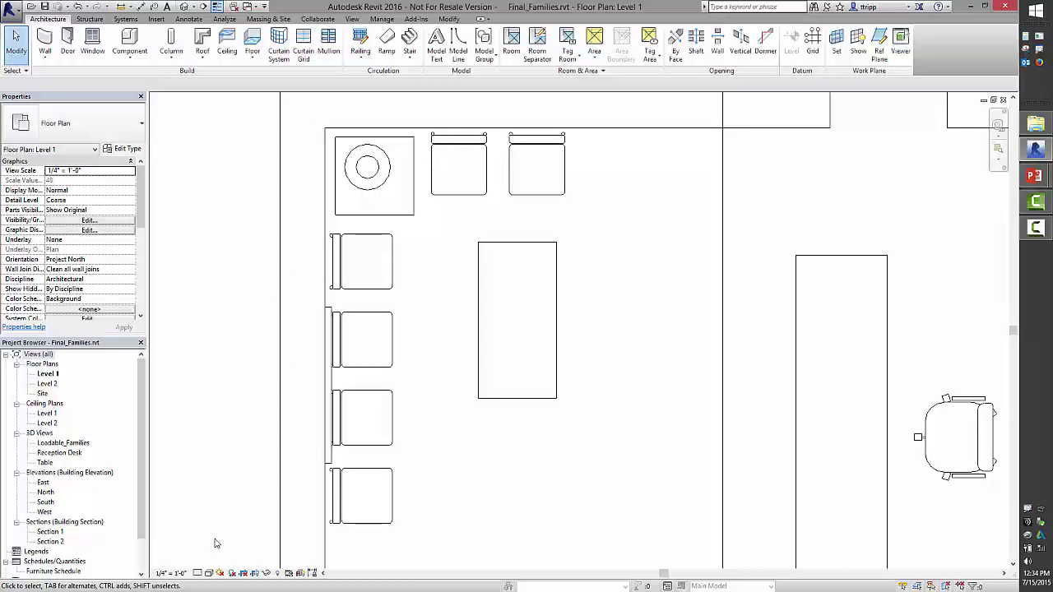
key(ctrl+z)
Step: Open the placed table's family for editing and show it in the default 3D view
click(553, 323)
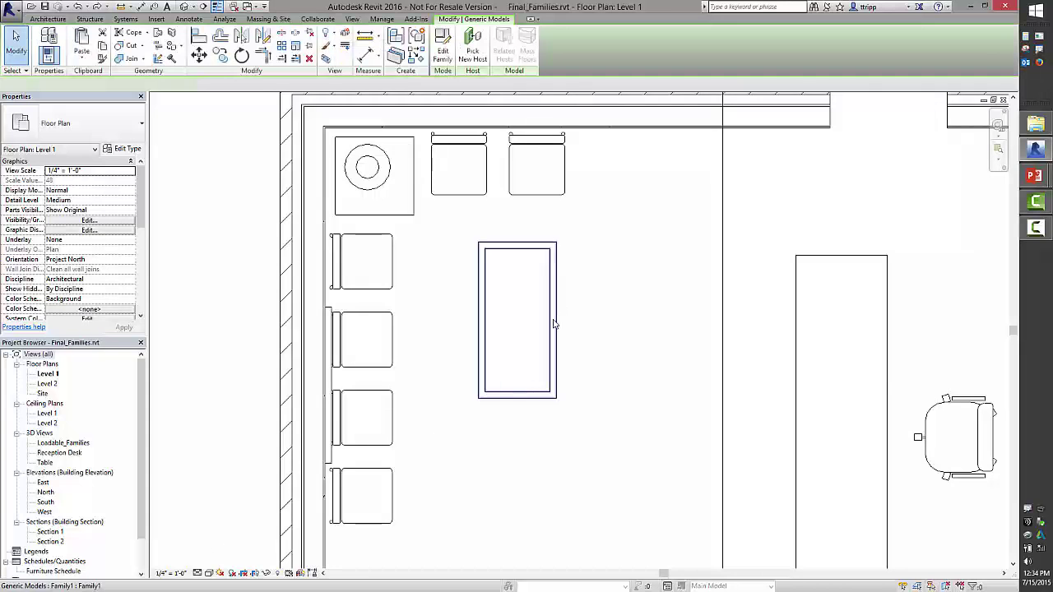
double_click(554, 323)
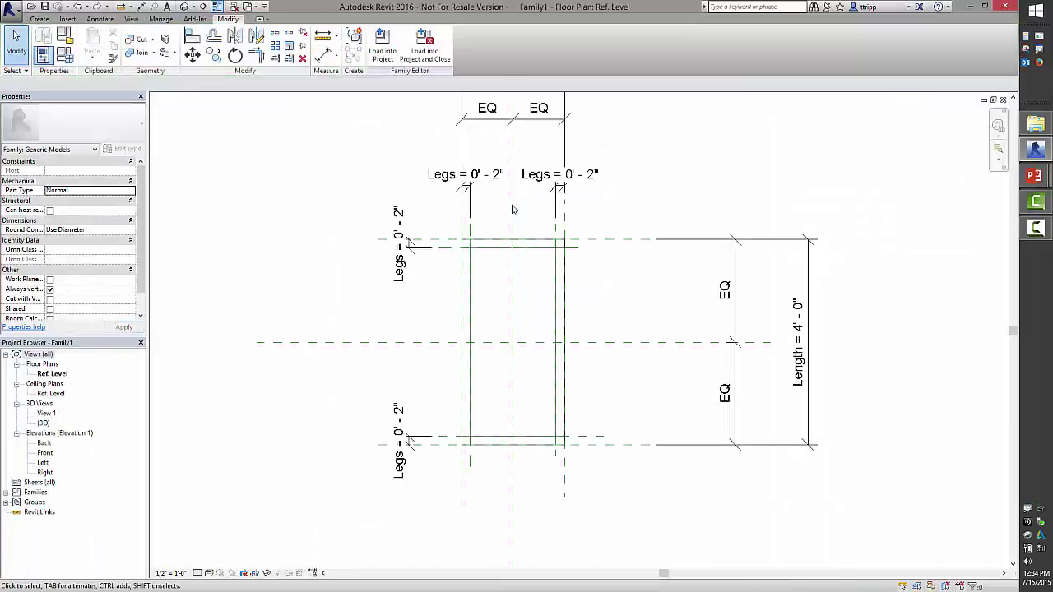
click(184, 7)
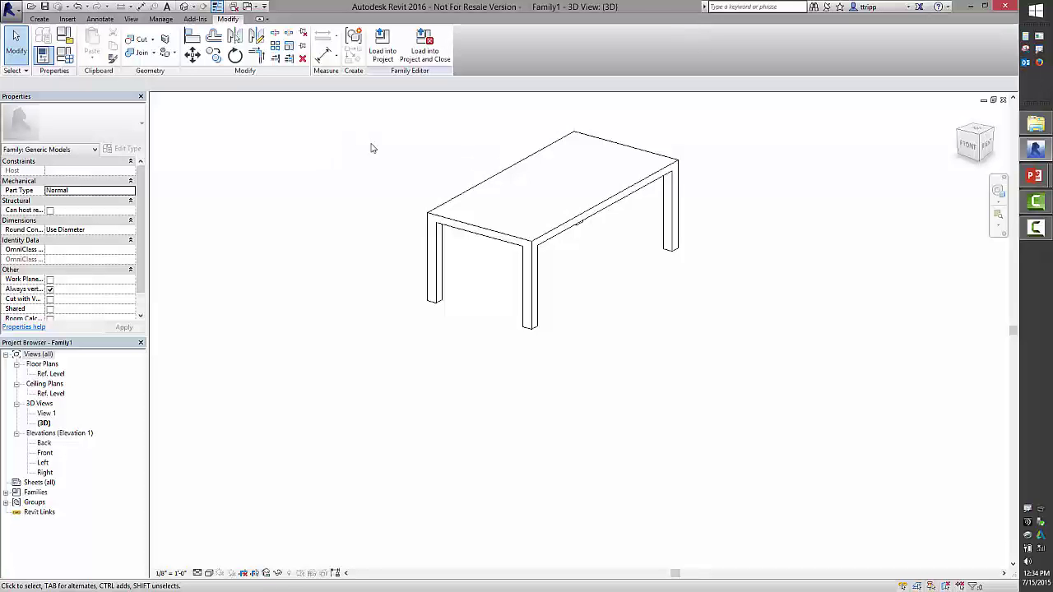
middle_drag(372, 147, 372, 167)
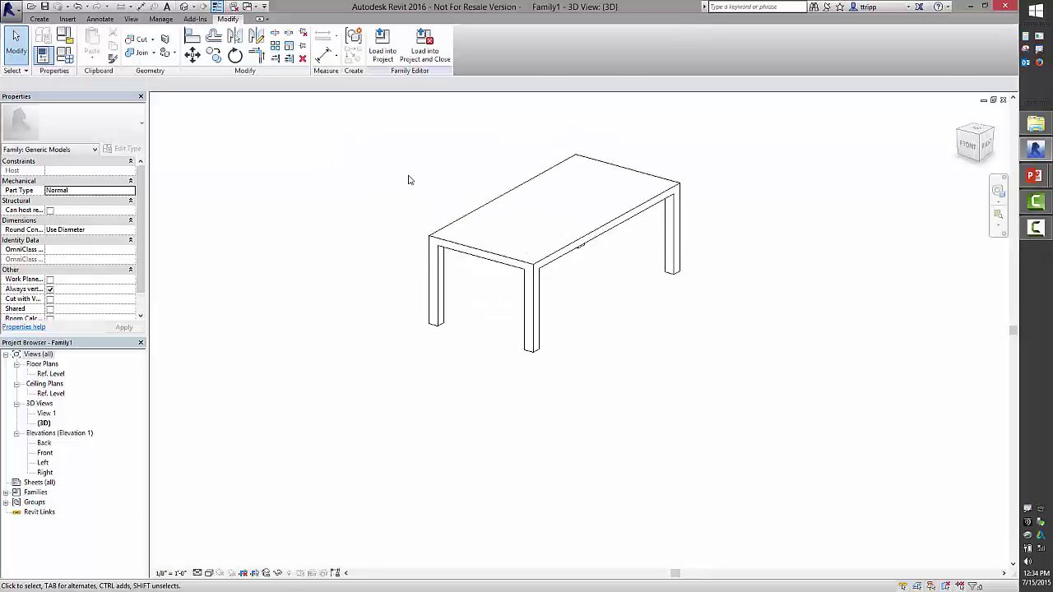
Step: In the Ref. Level floor plan, convert the inner rectangle's four symbolic lines to model lines
double_click(51, 373)
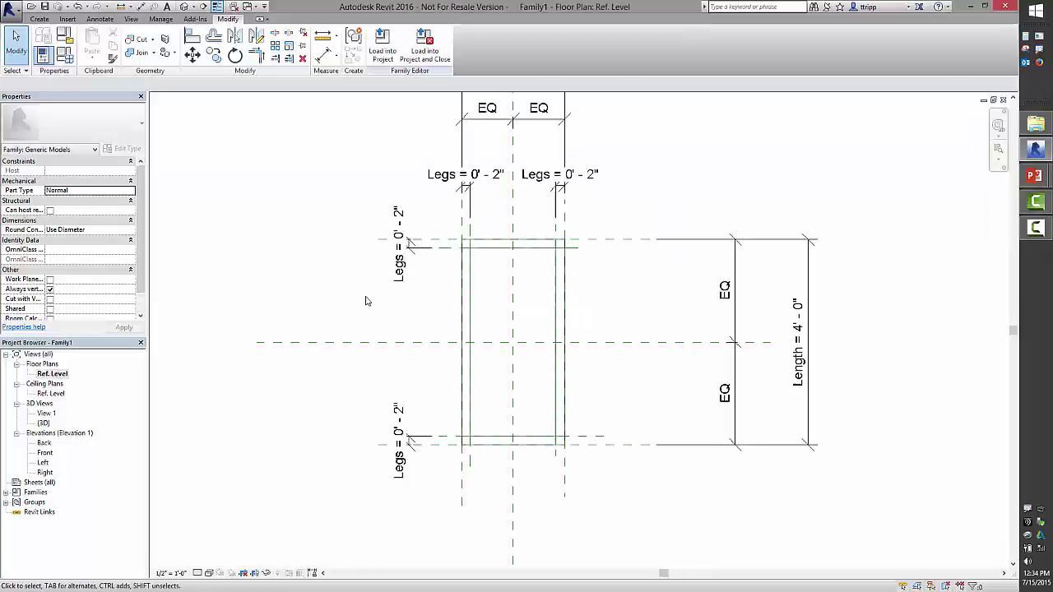
key(Tab)
click(467, 283)
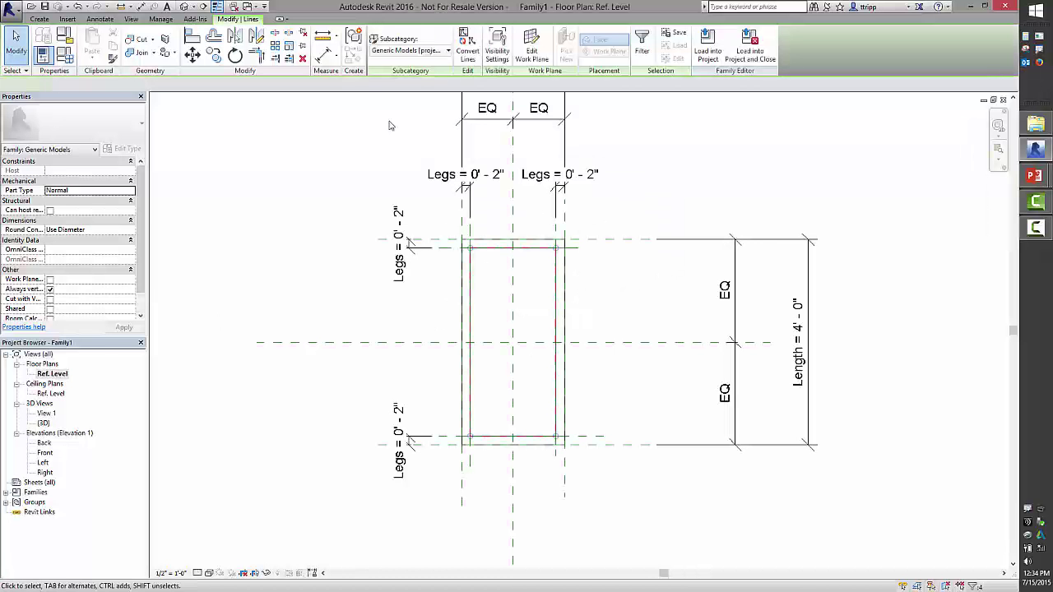
click(472, 58)
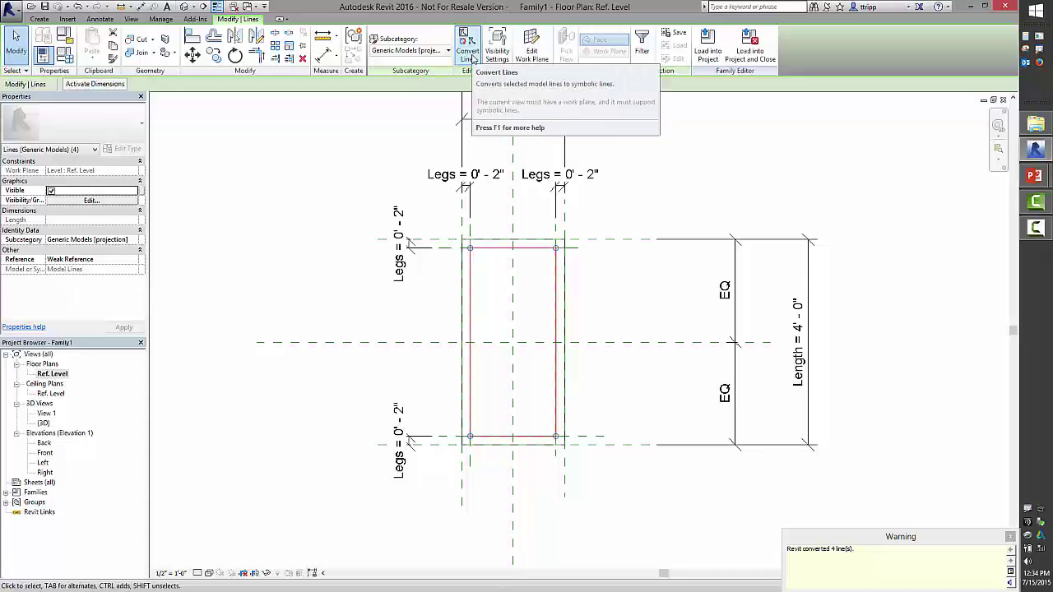
key(Escape)
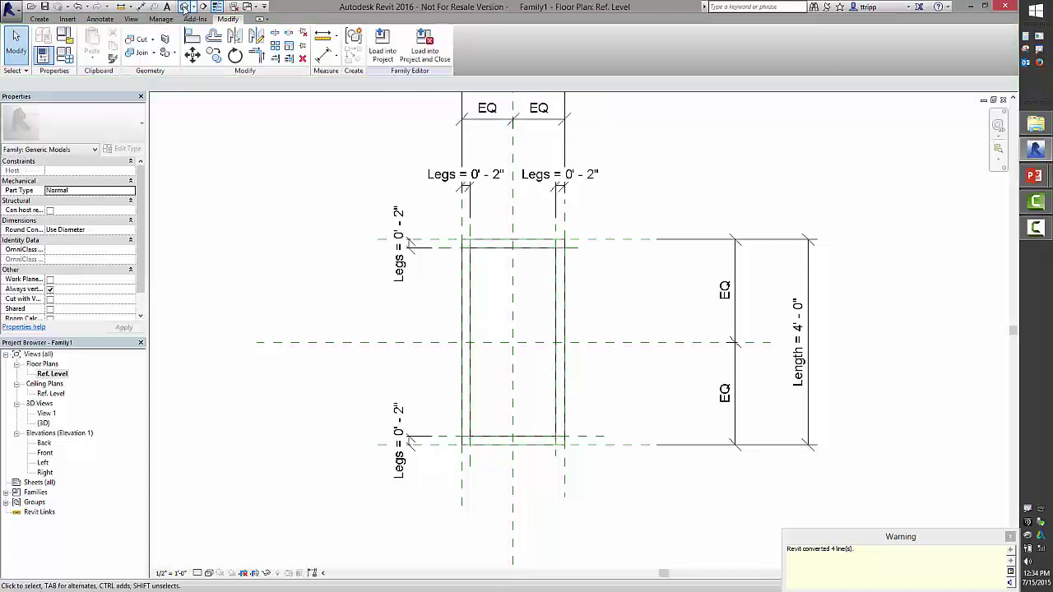
Step: In the 3D view, change the work plane of the inner rectangle's four model lines to Reference Plane : Top
click(184, 6)
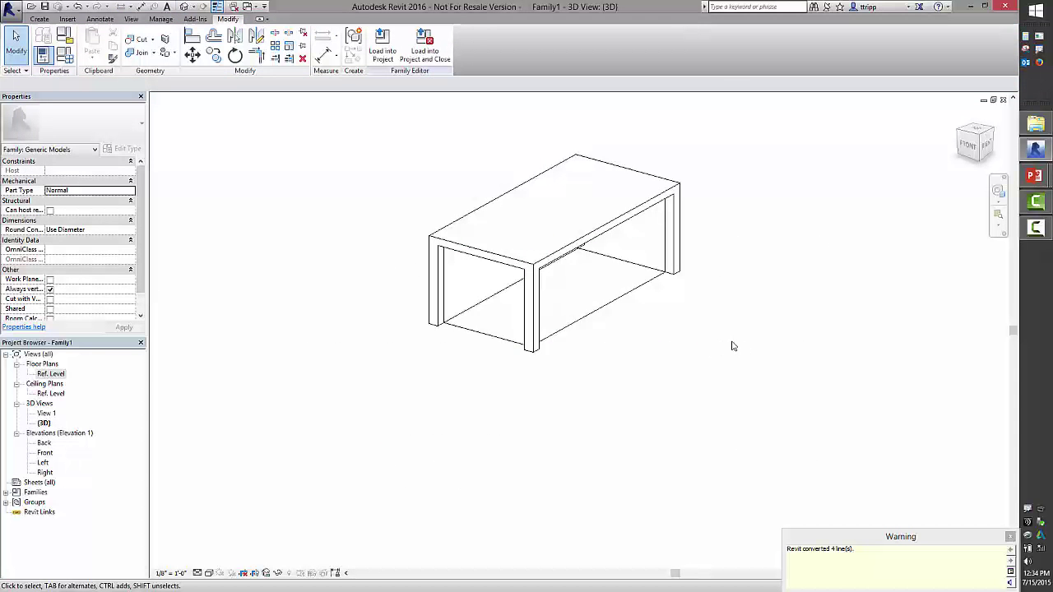
key(Tab)
click(598, 317)
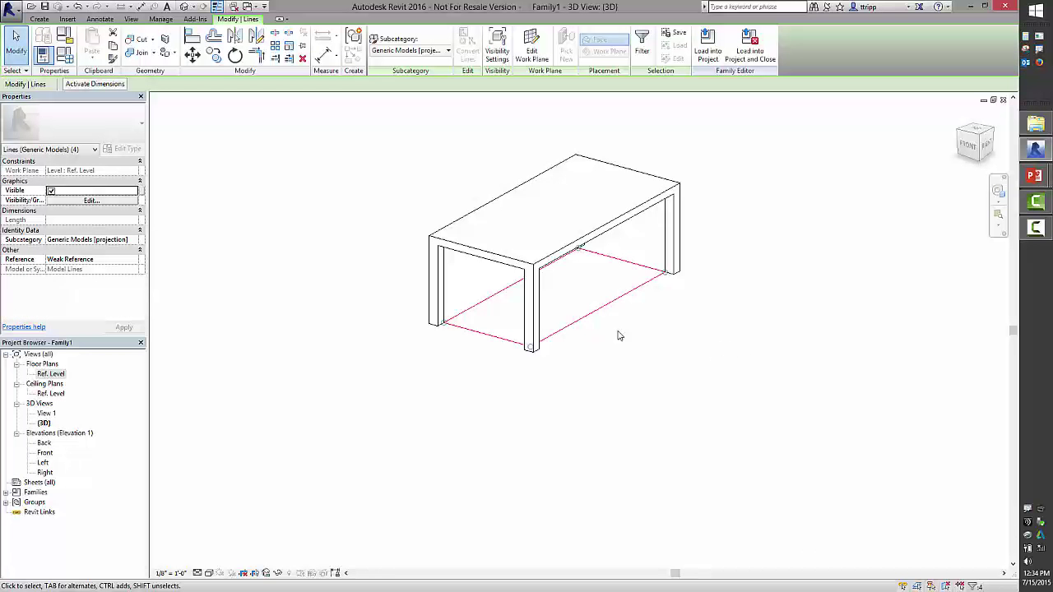
click(532, 56)
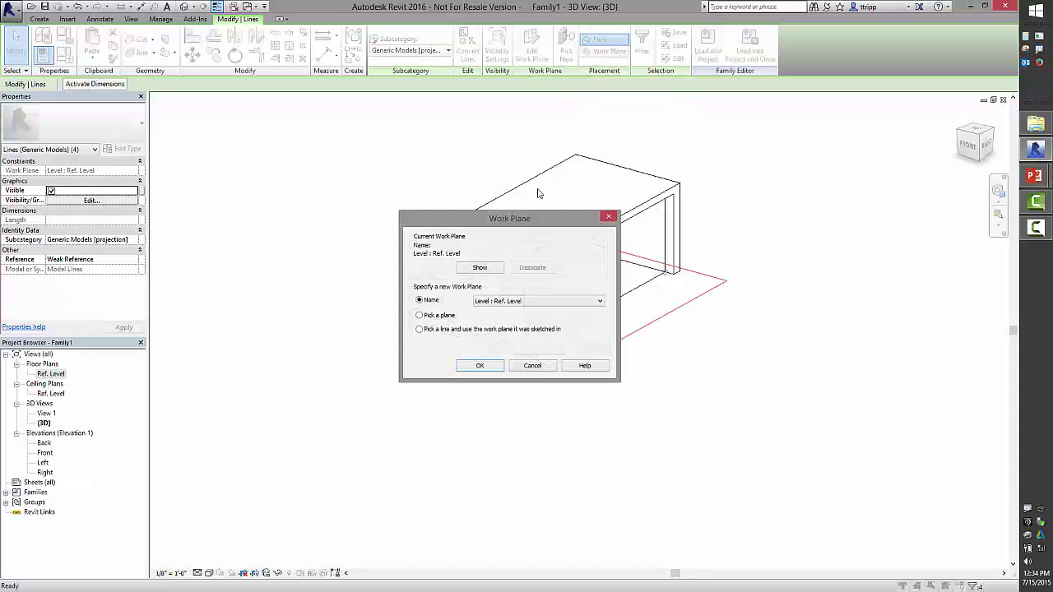
click(551, 301)
click(537, 328)
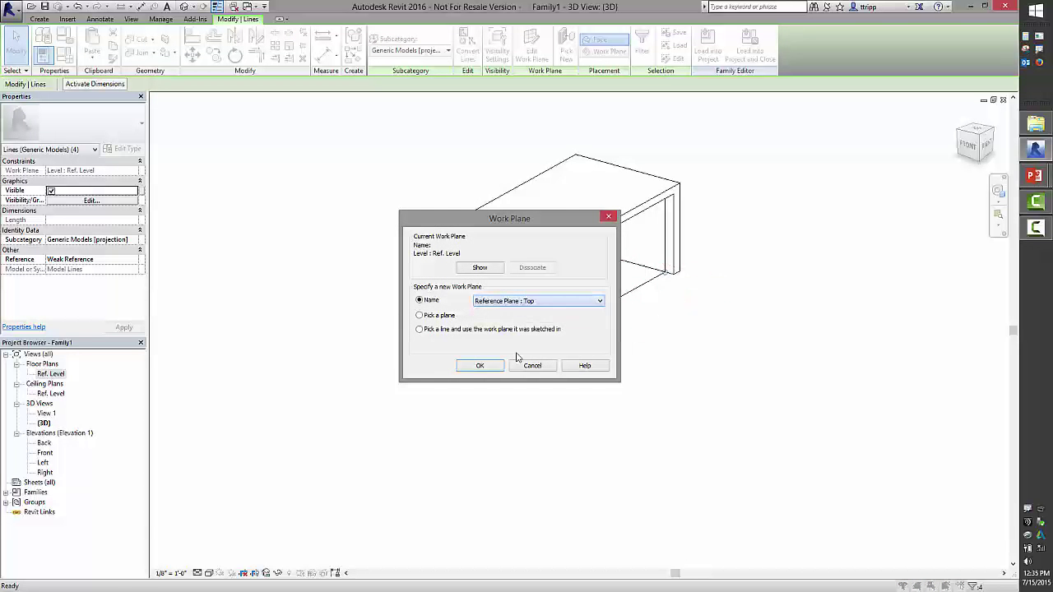
click(480, 366)
click(362, 194)
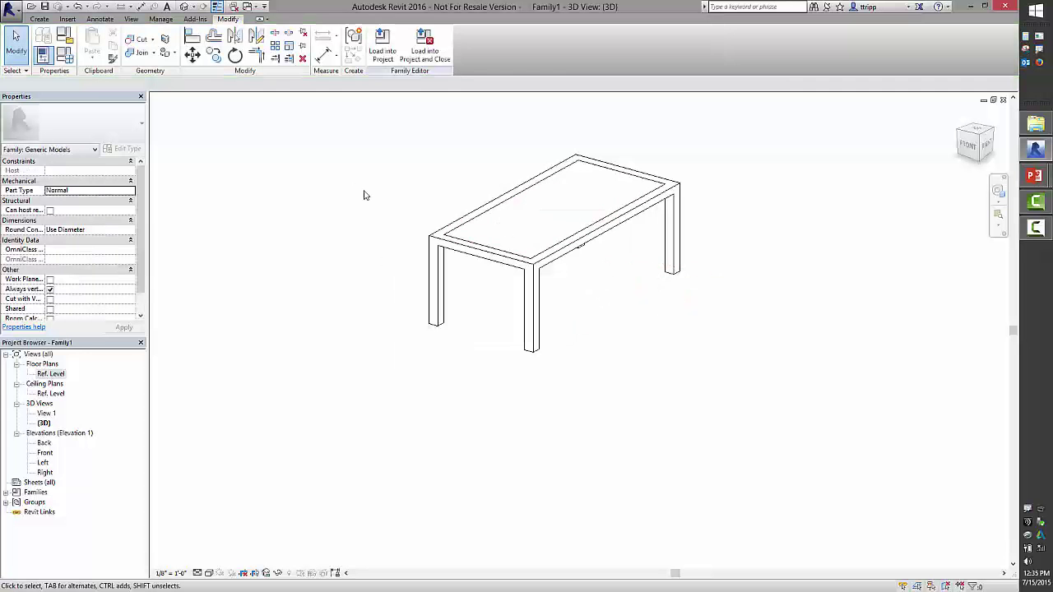
Step: Set the 3D view to Coarse detail and turn off Coarse visibility for the inner rectangle's four model lines
click(199, 573)
click(211, 562)
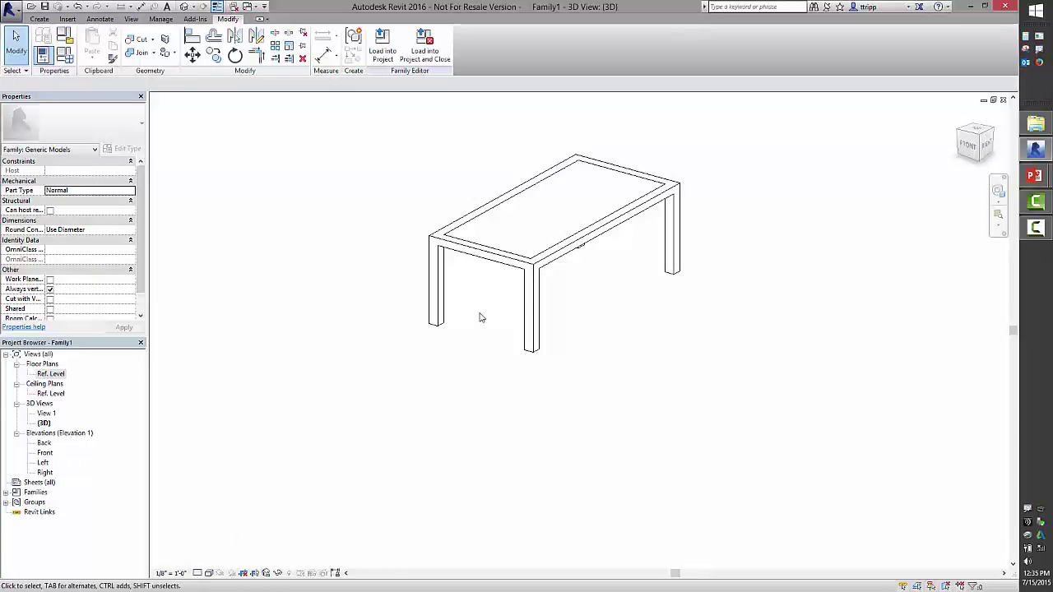
key(Tab)
click(490, 255)
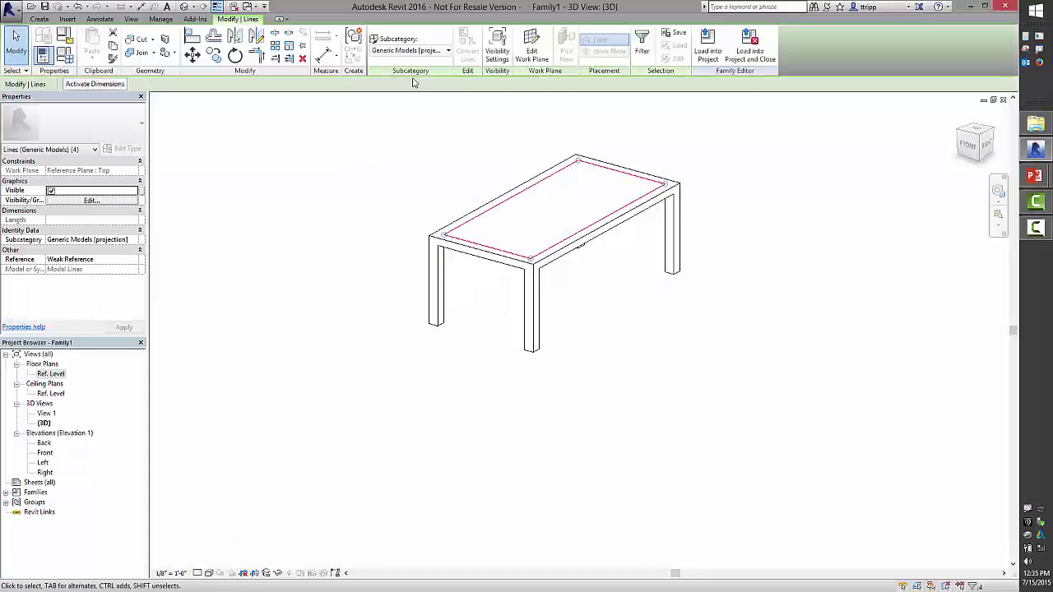
click(491, 48)
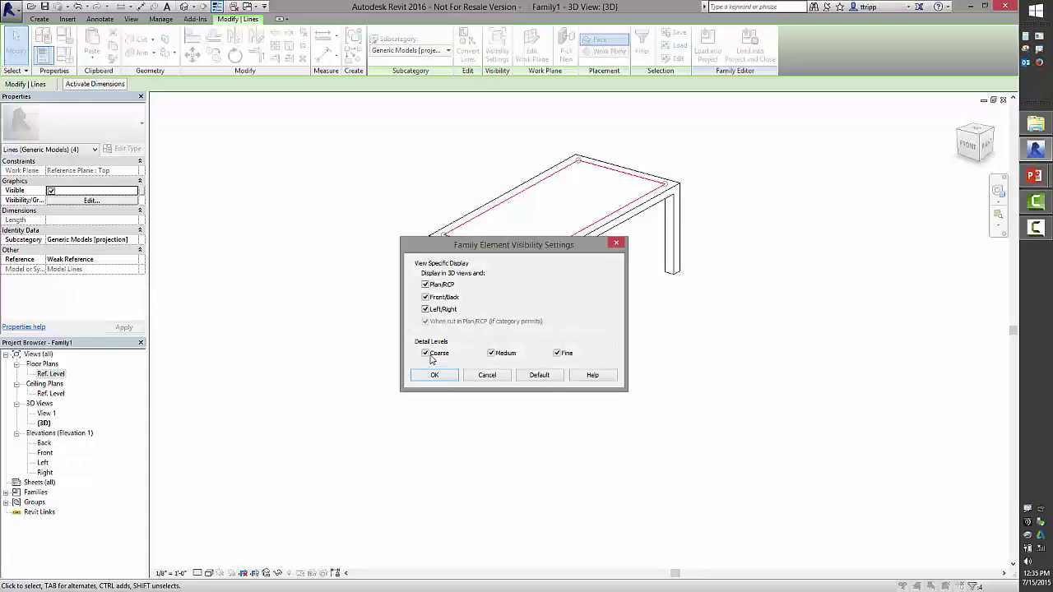
click(426, 353)
click(434, 375)
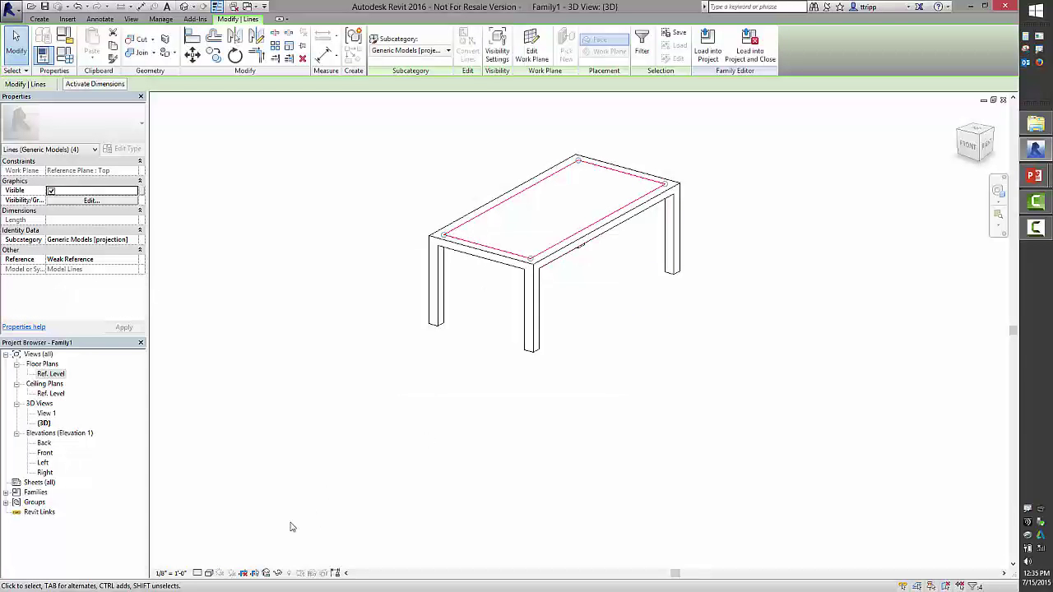
click(294, 527)
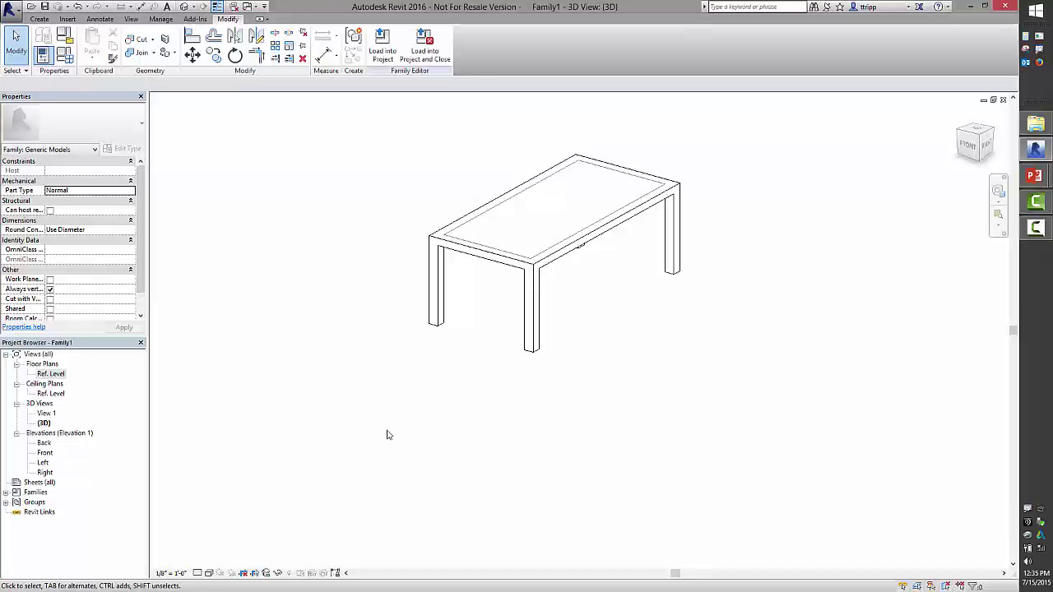
click(198, 574)
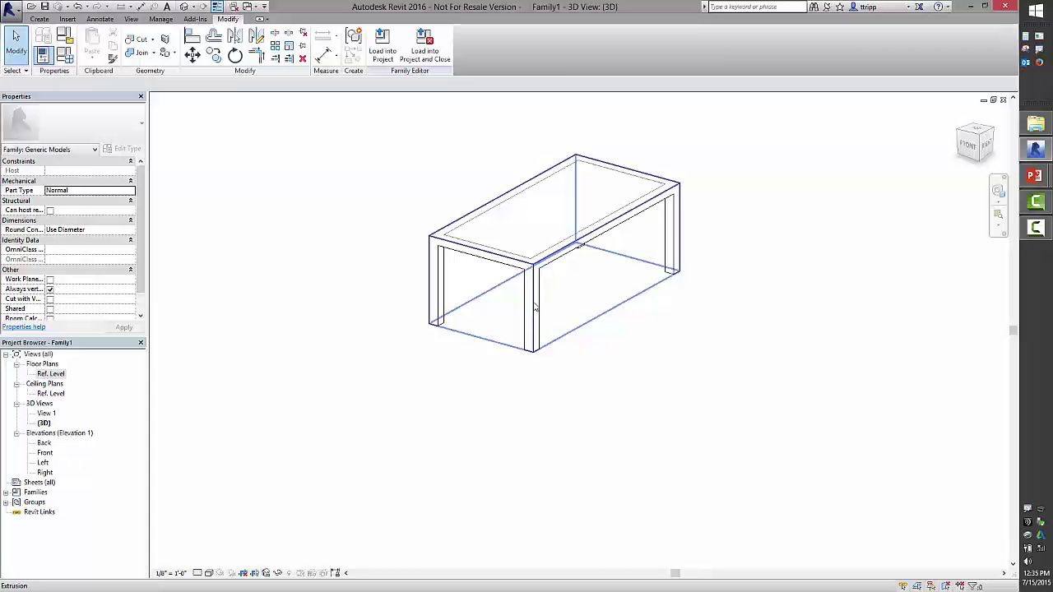
Step: Add Wood (Oak) from the Autodesk Materials library and assign it to the table extrusion
click(535, 307)
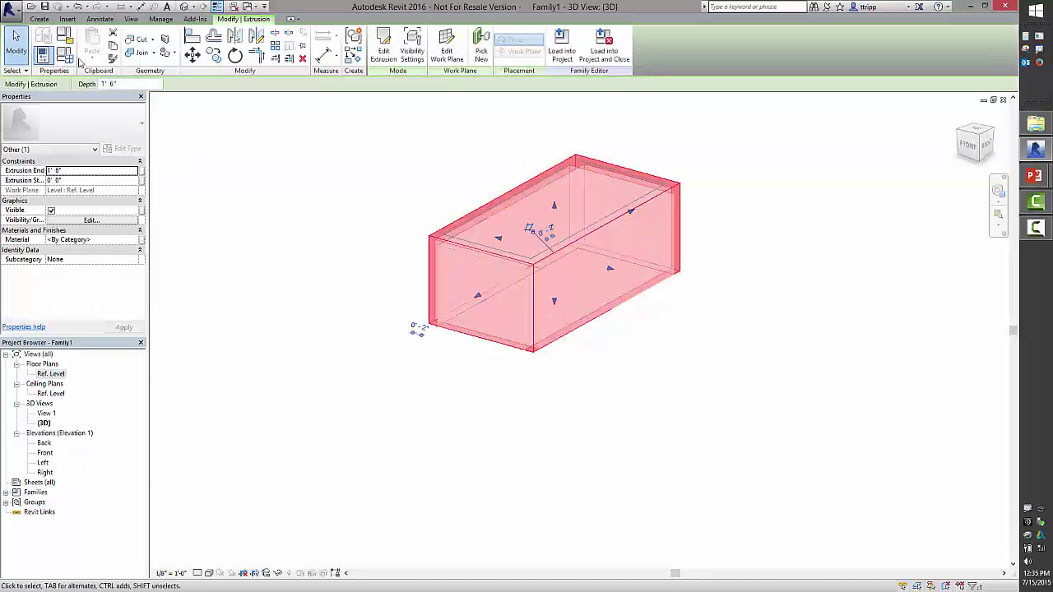
click(131, 239)
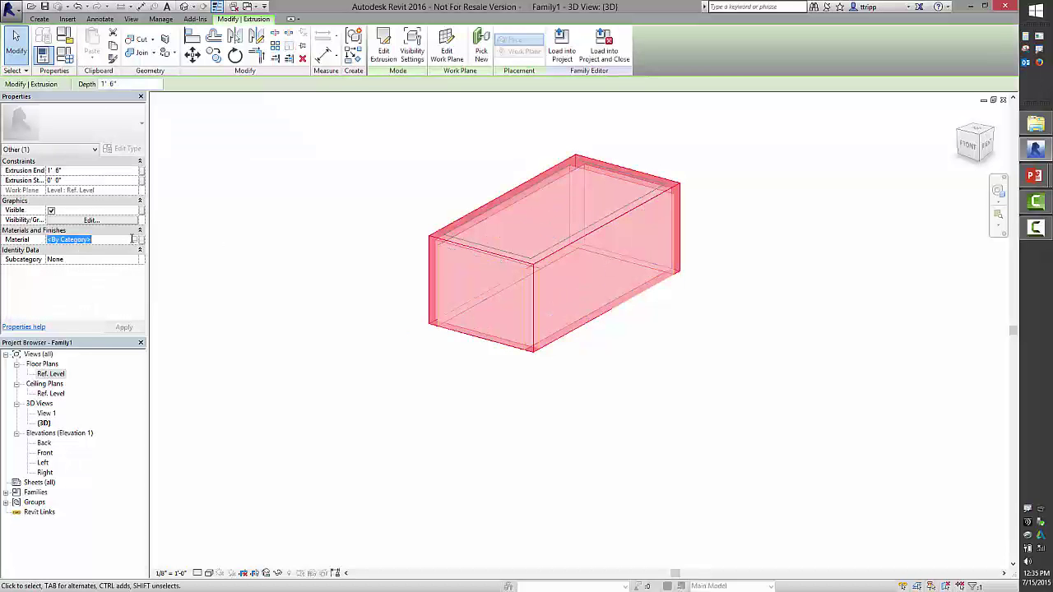
click(136, 239)
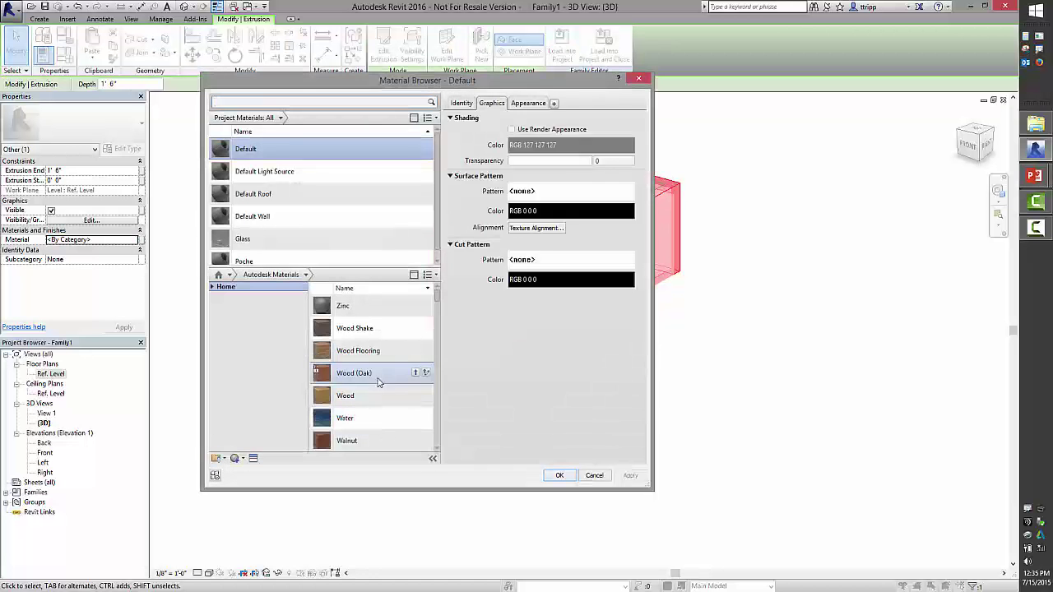
click(415, 373)
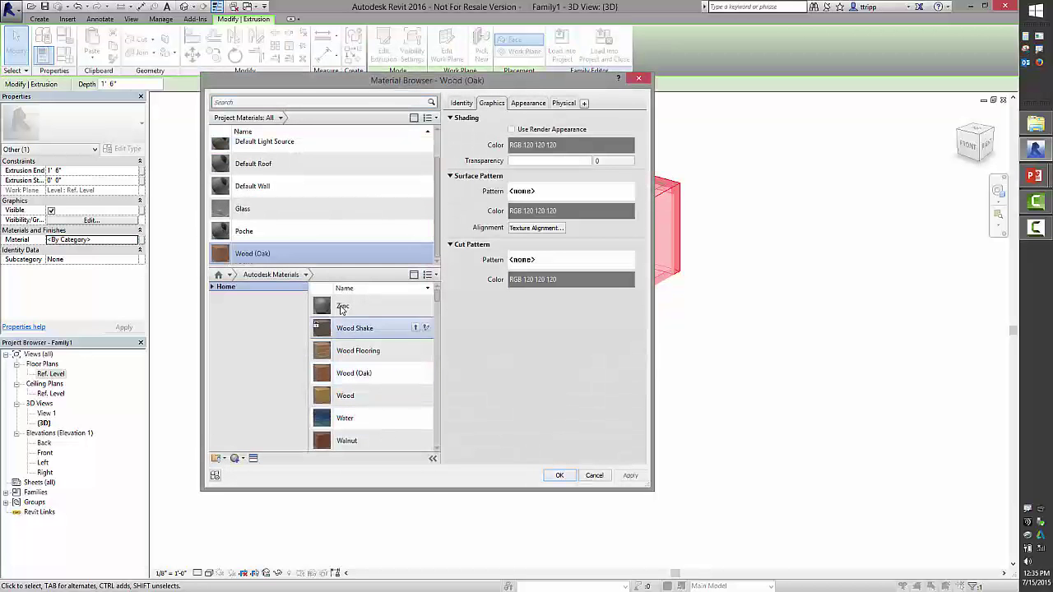
click(560, 476)
click(641, 399)
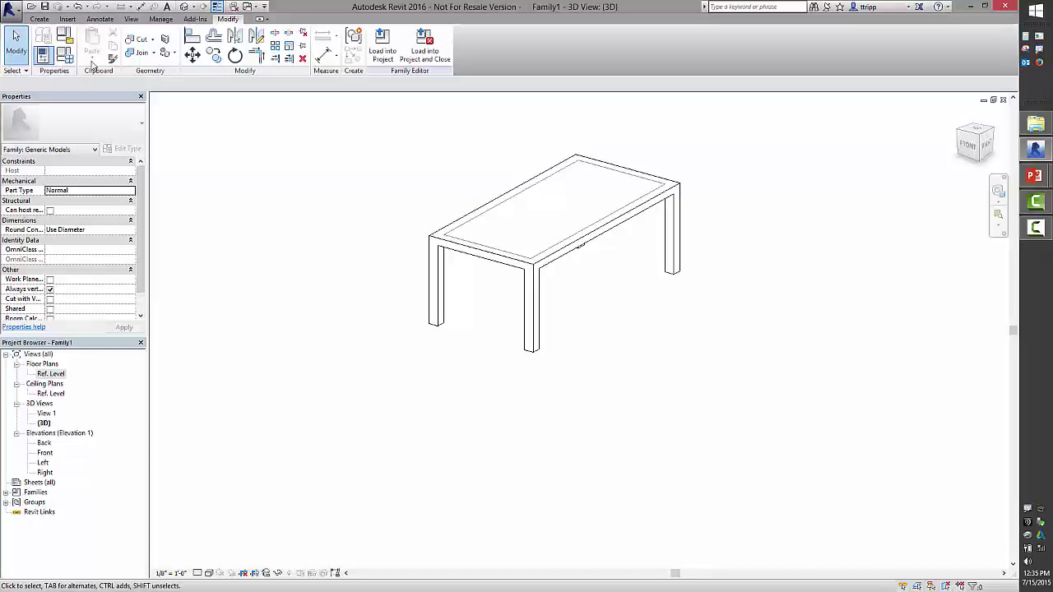
Step: Start adding a shared parameter to the table family and choose the Furniture parameter group
click(66, 56)
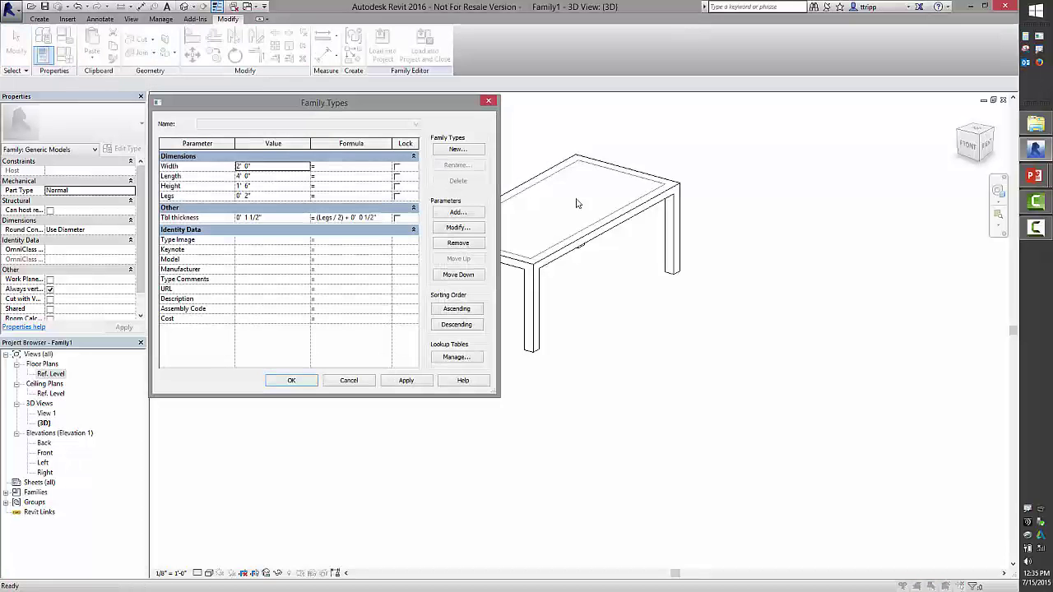
click(458, 213)
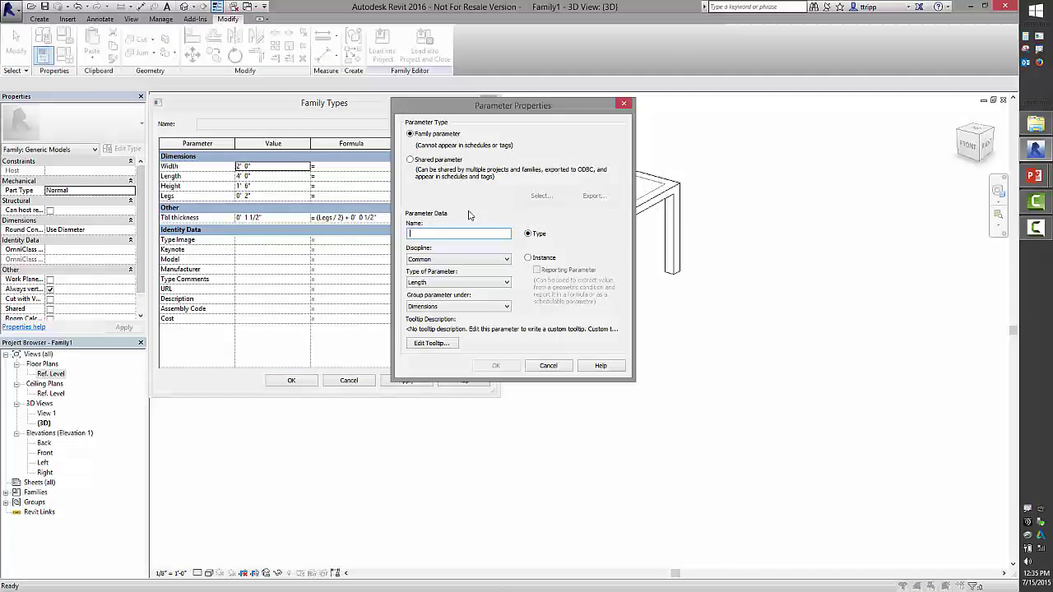
click(458, 142)
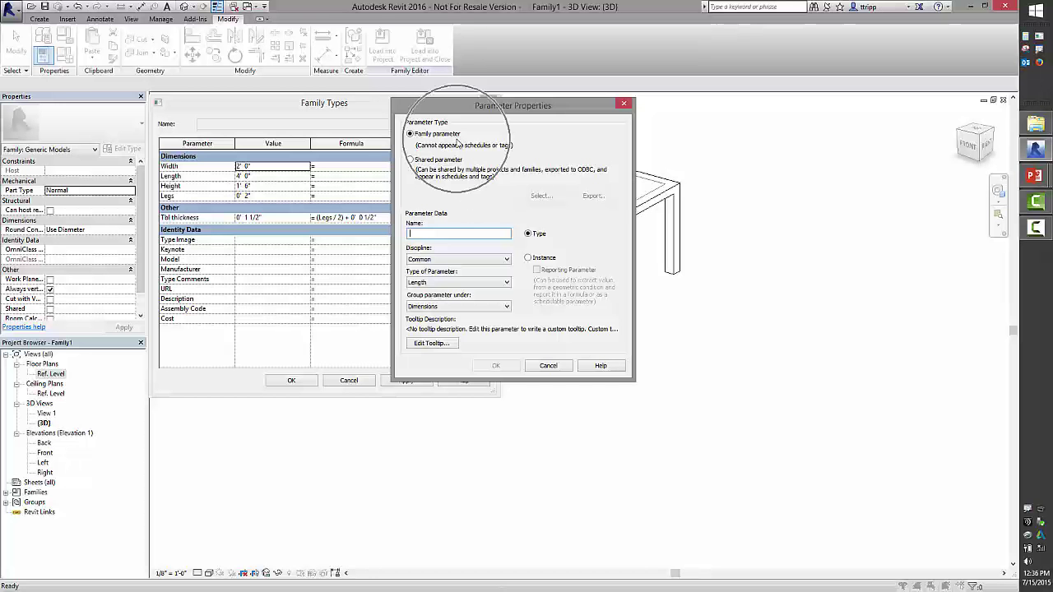
click(458, 165)
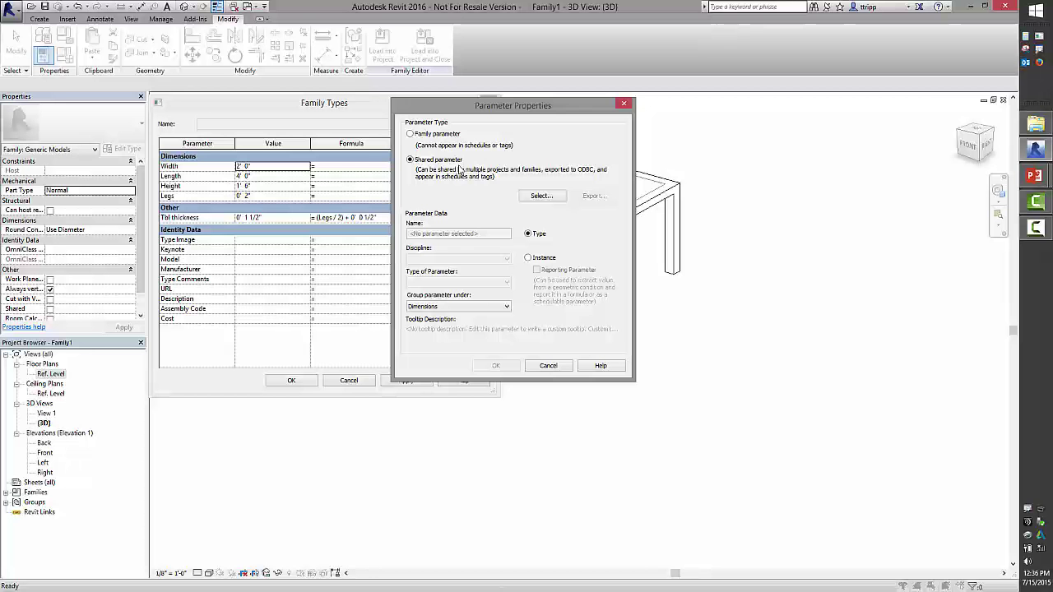
click(533, 196)
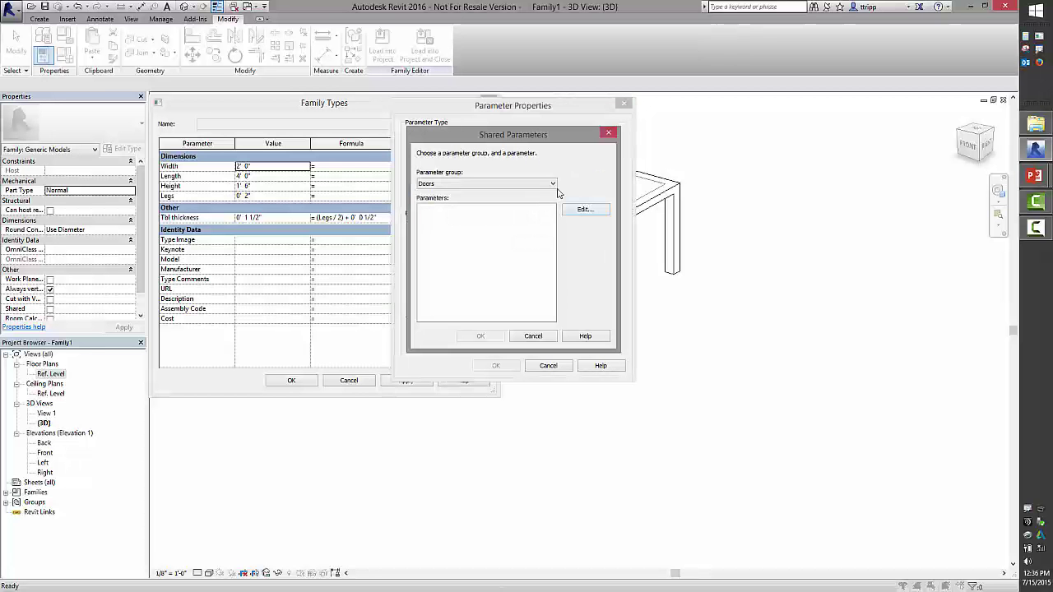
click(553, 183)
click(536, 206)
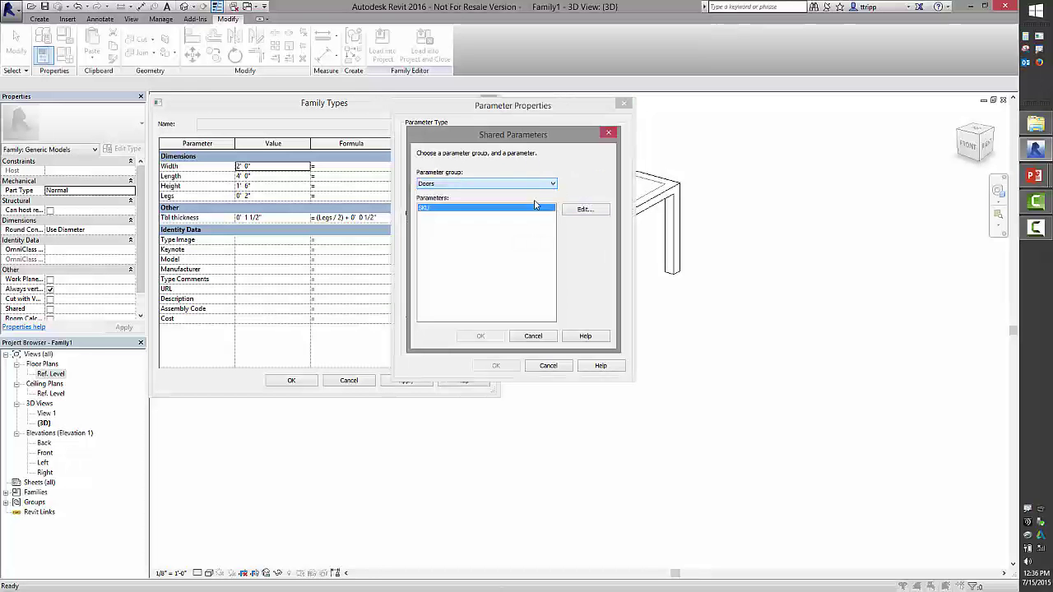
Step: In the shared parameter file, examine the properties of the Furniture group's SKU parameter
click(582, 209)
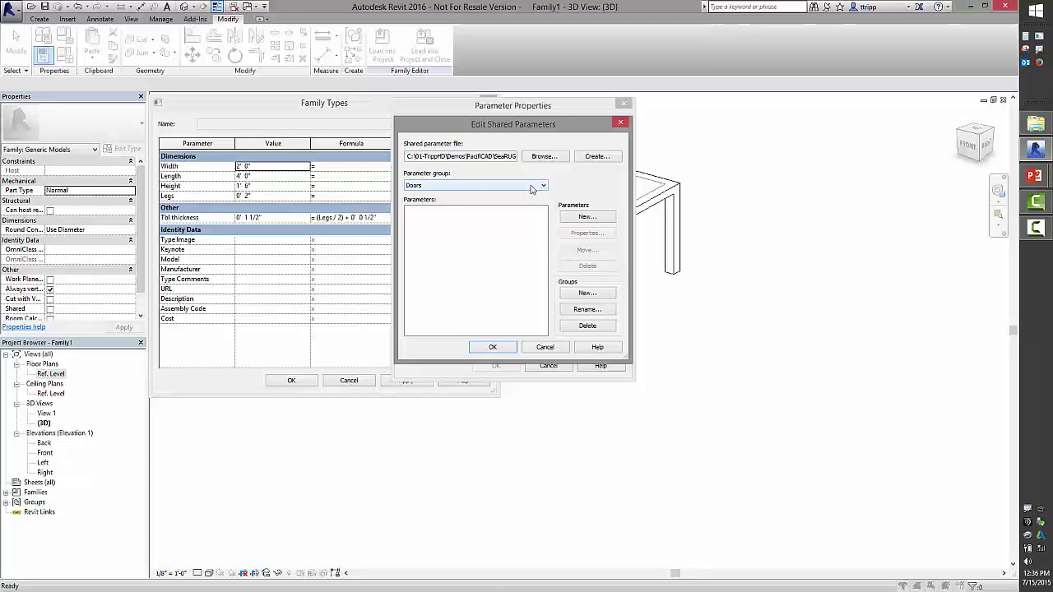
click(504, 185)
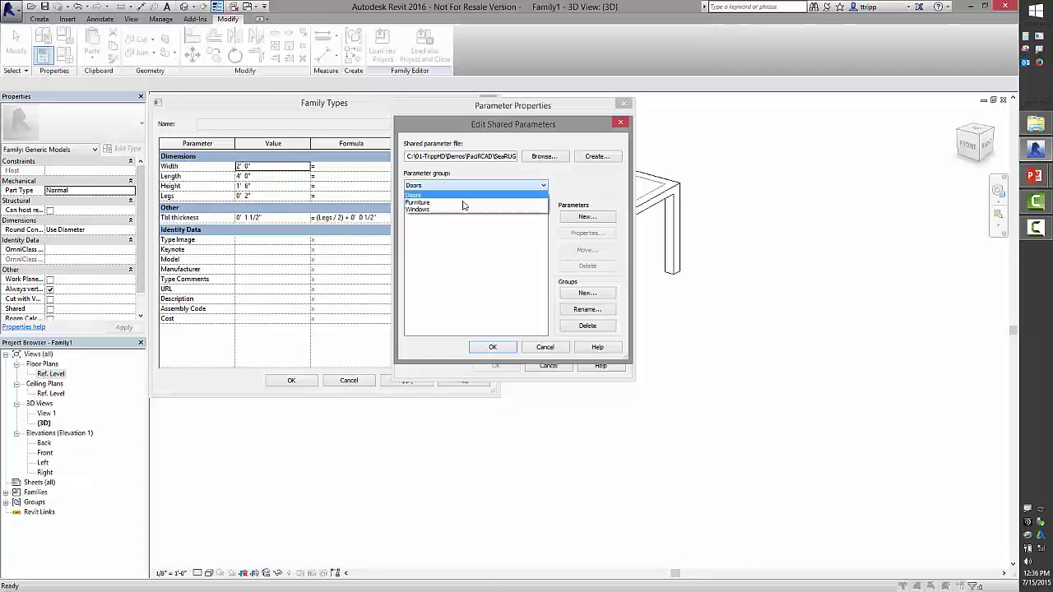
click(466, 202)
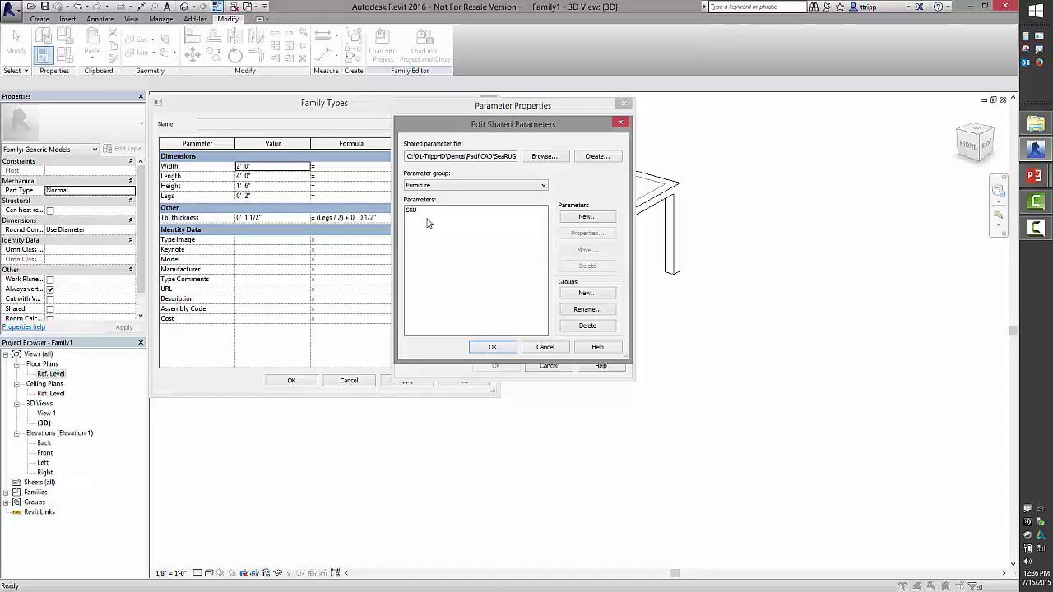
click(424, 213)
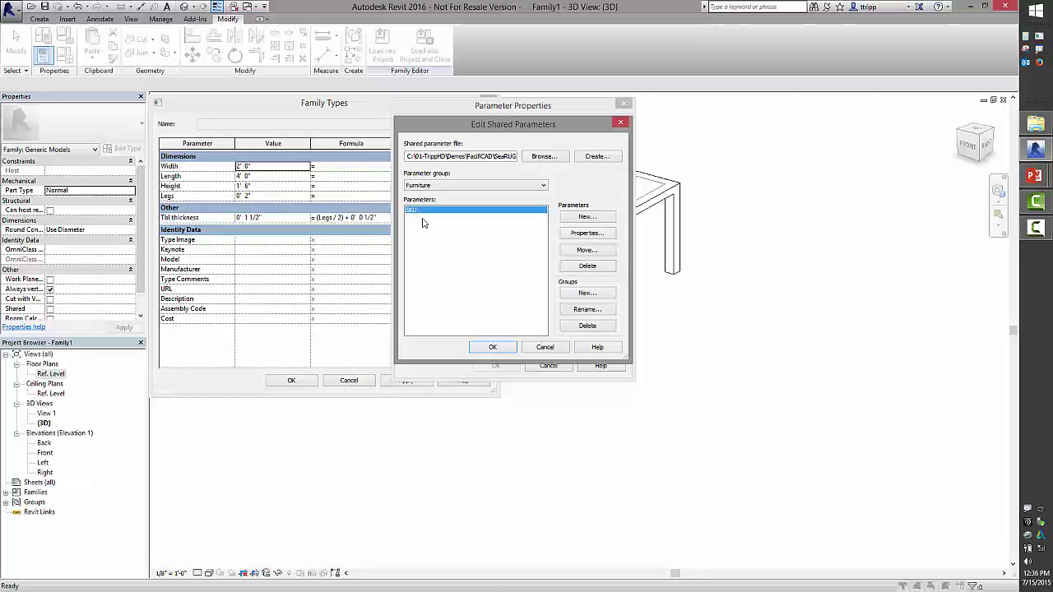
click(598, 237)
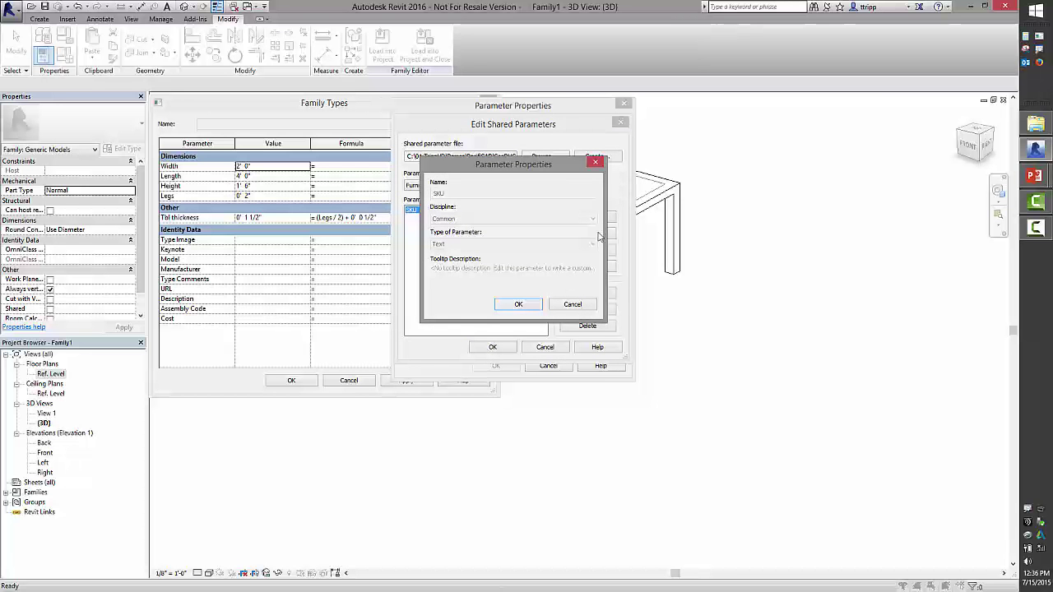
key(Escape)
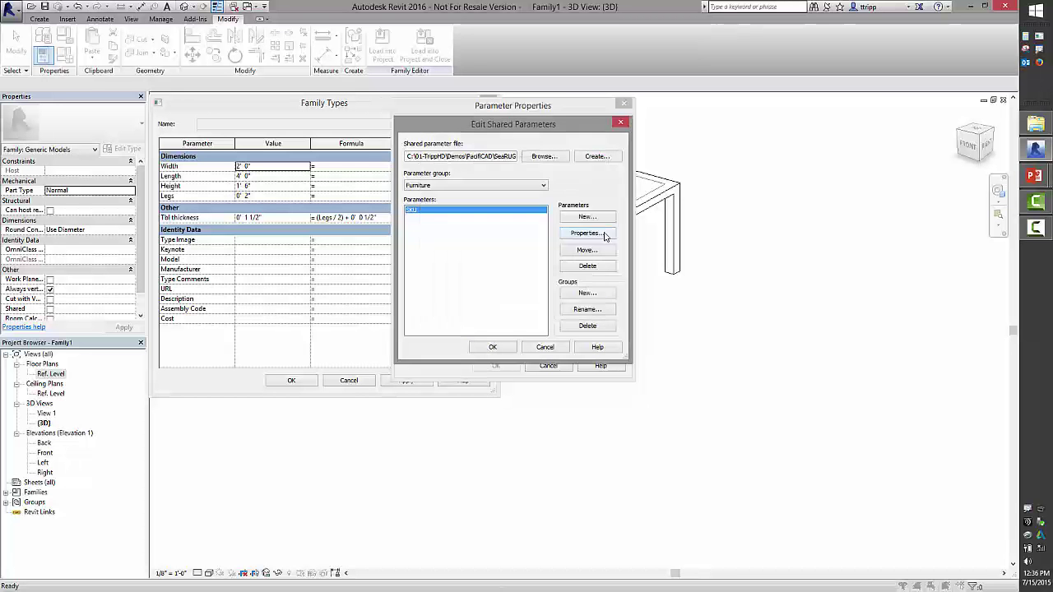
Step: Create a Length shared parameter named Test in the Furniture group and check its properties
click(600, 219)
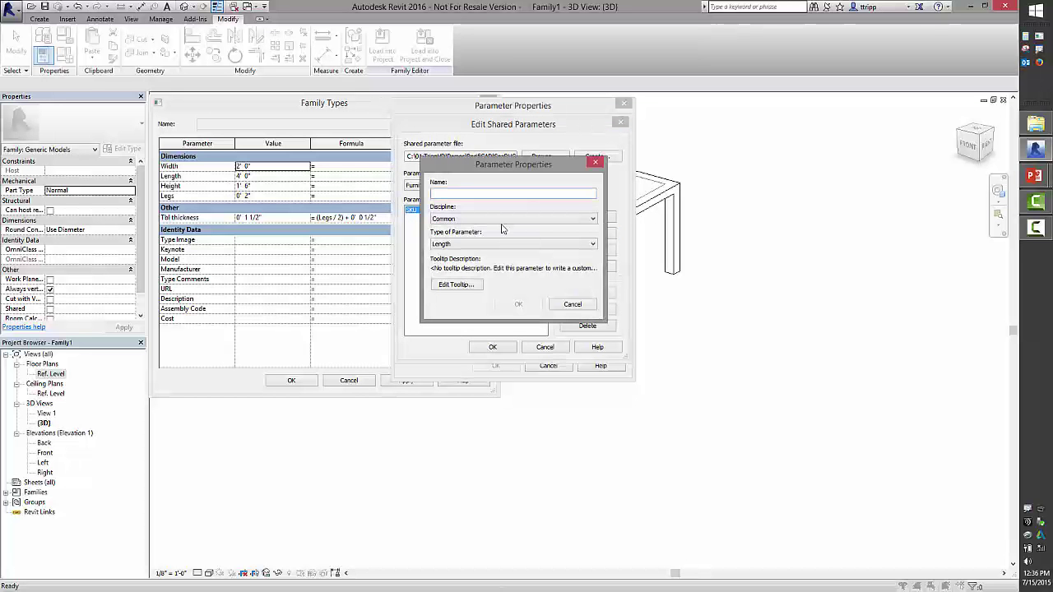
text(Test)
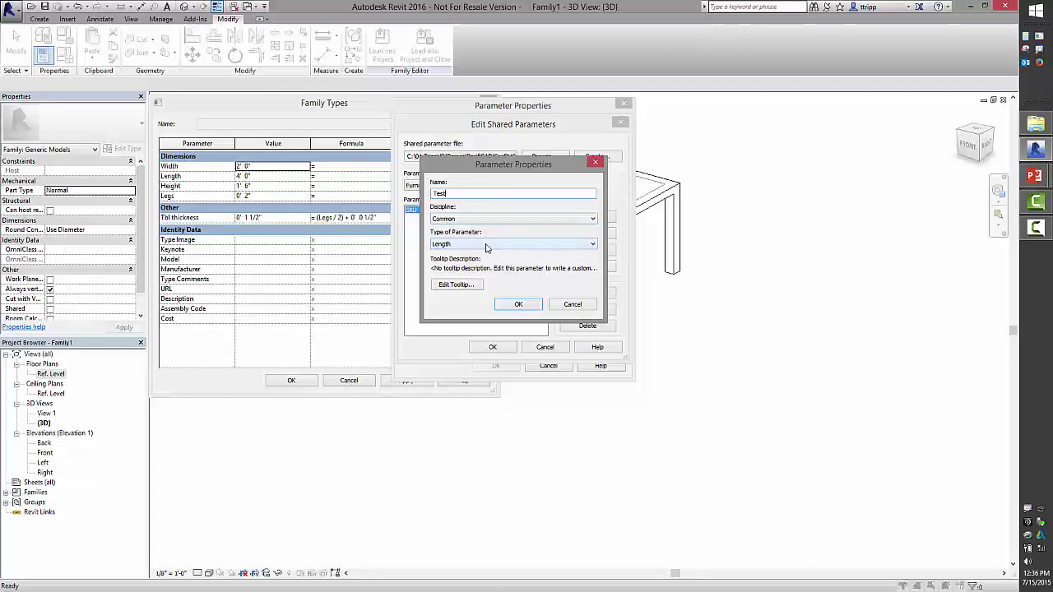
click(518, 305)
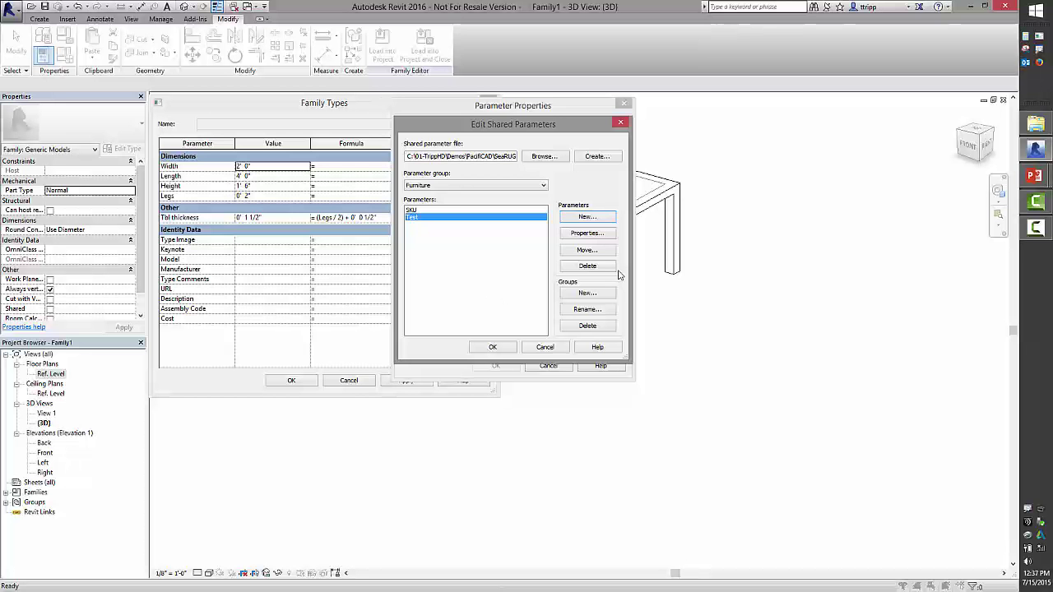
click(599, 235)
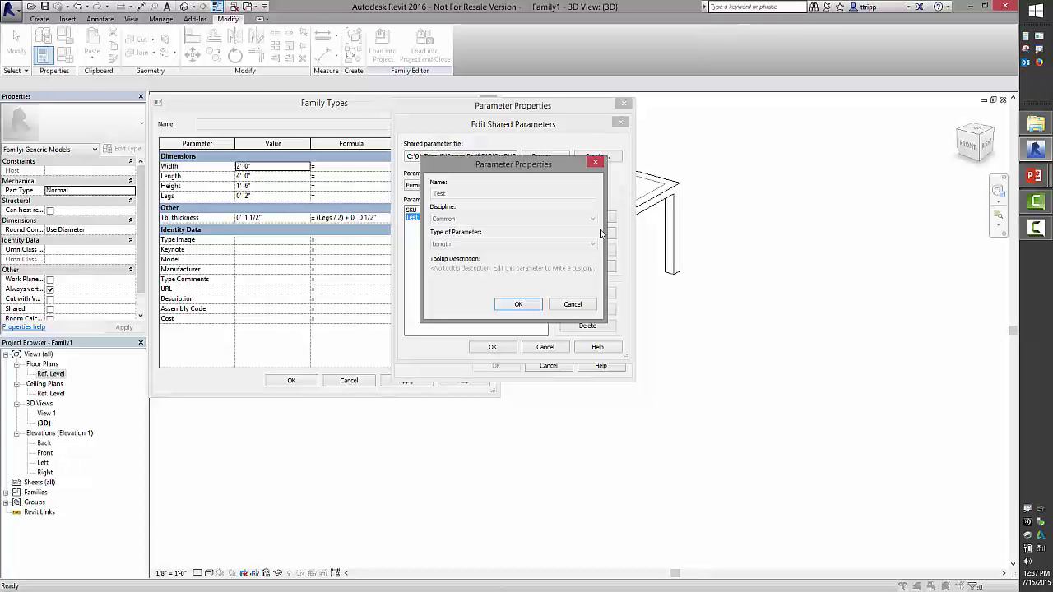
click(573, 306)
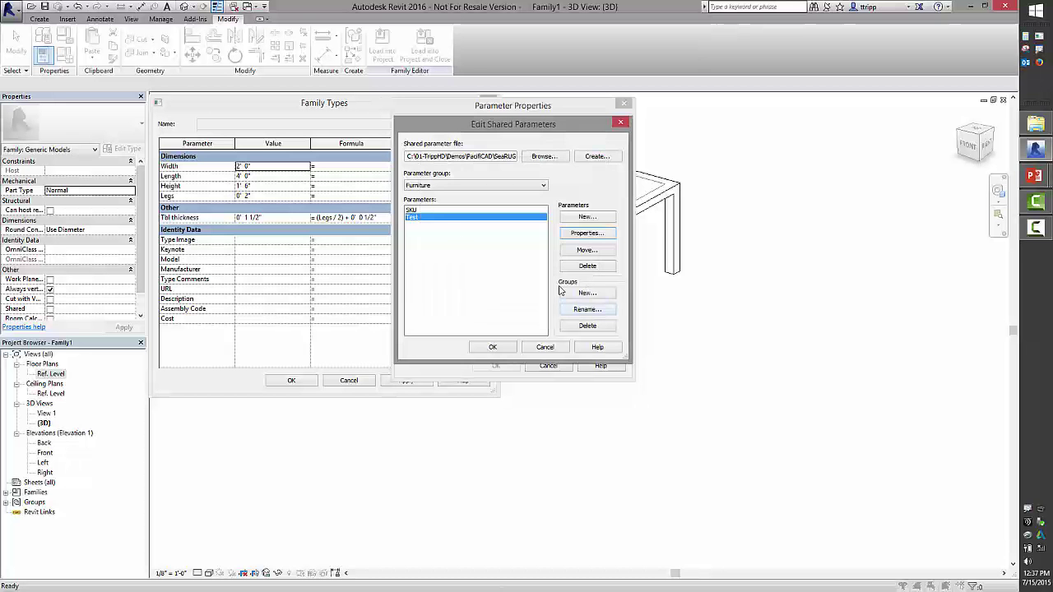
Step: Add the Furniture group's SKU shared parameter to the family as a type parameter grouped under Identity Data
click(417, 211)
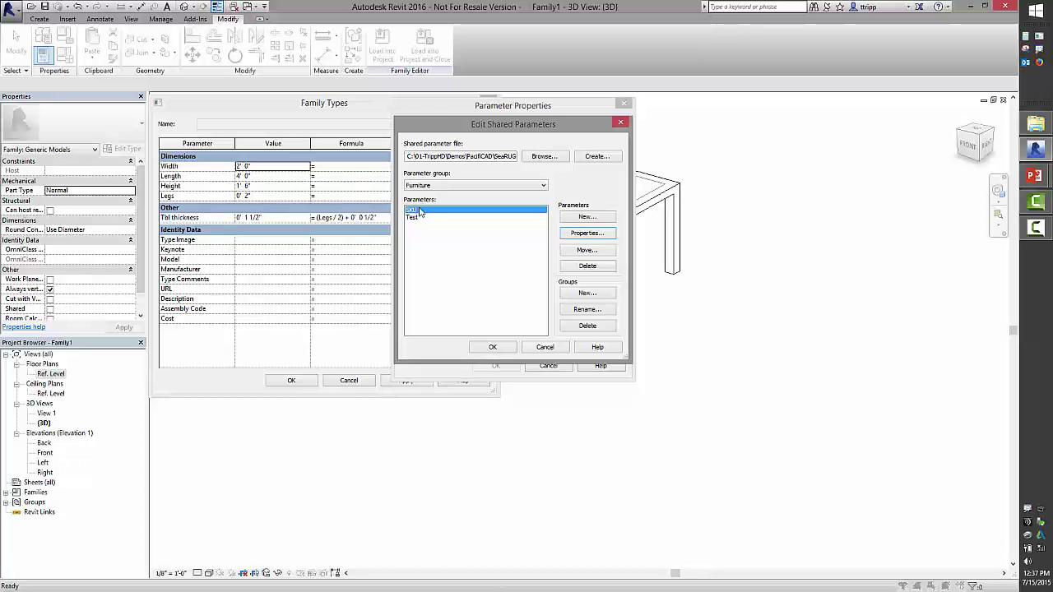
click(493, 346)
click(483, 183)
click(465, 203)
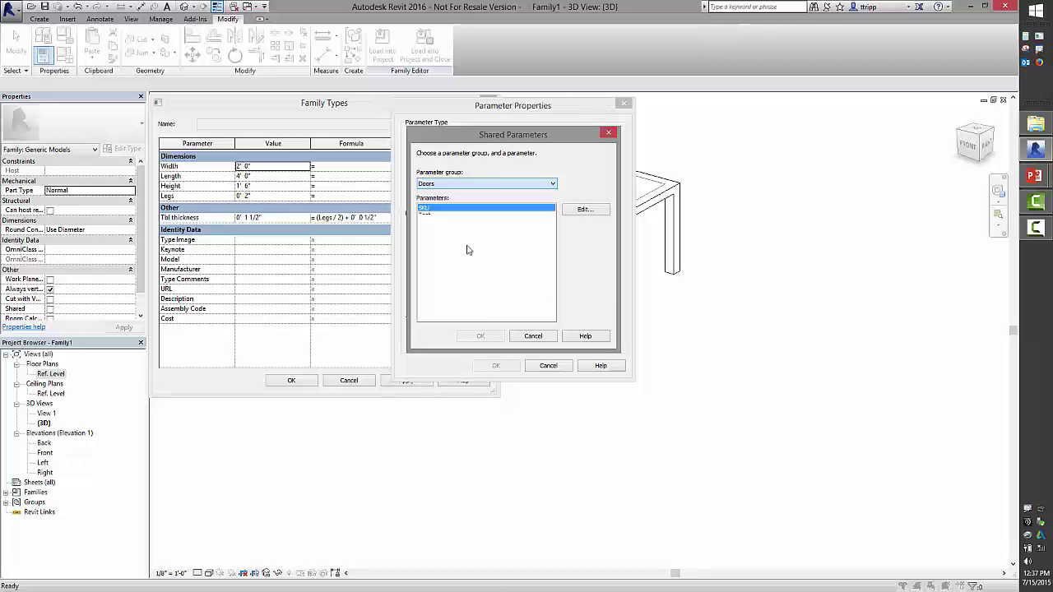
click(460, 208)
click(481, 336)
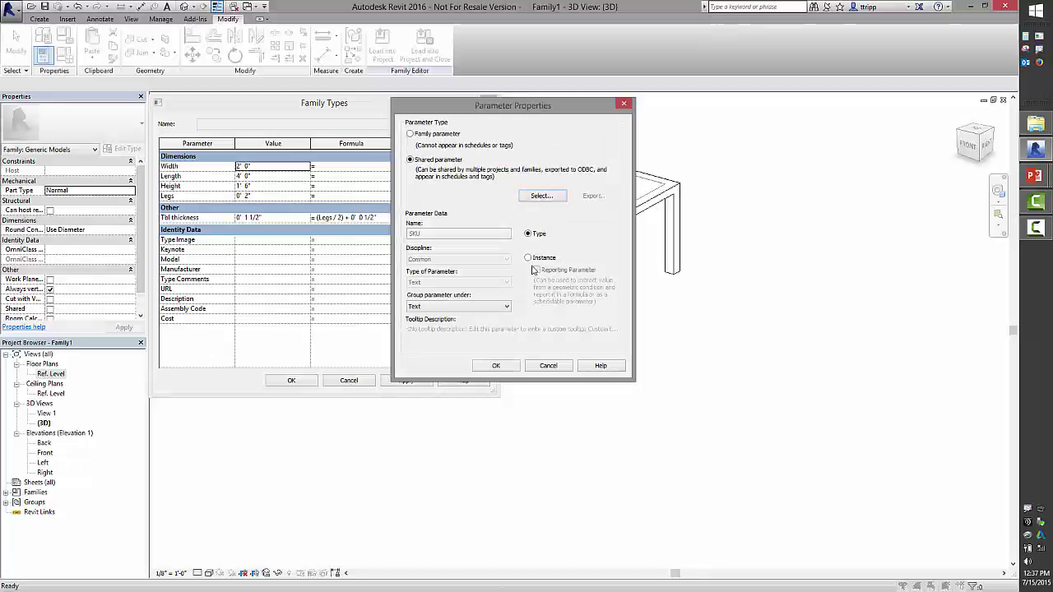
click(507, 306)
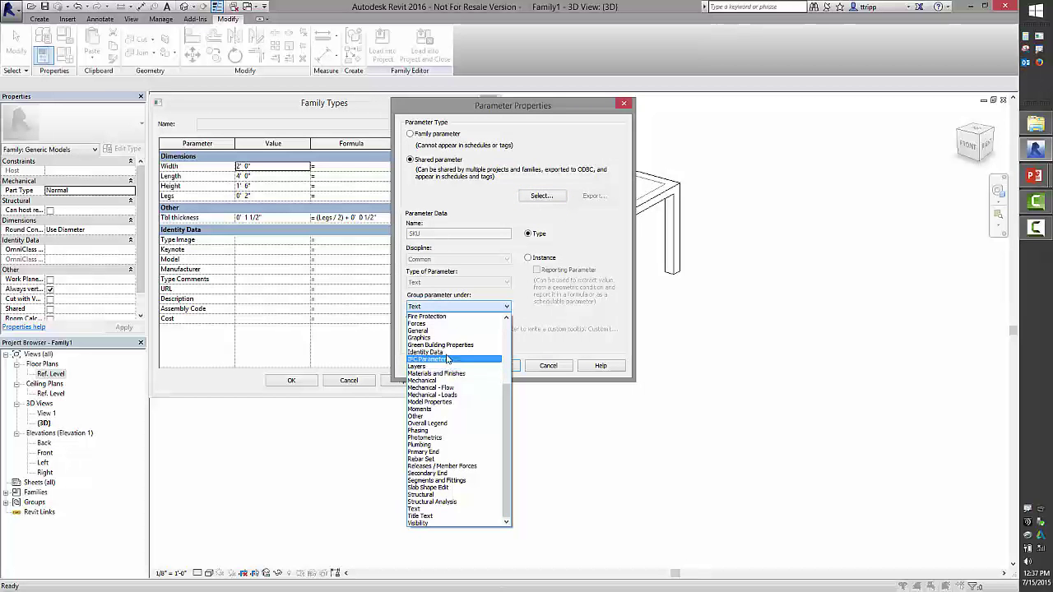
click(444, 352)
click(494, 365)
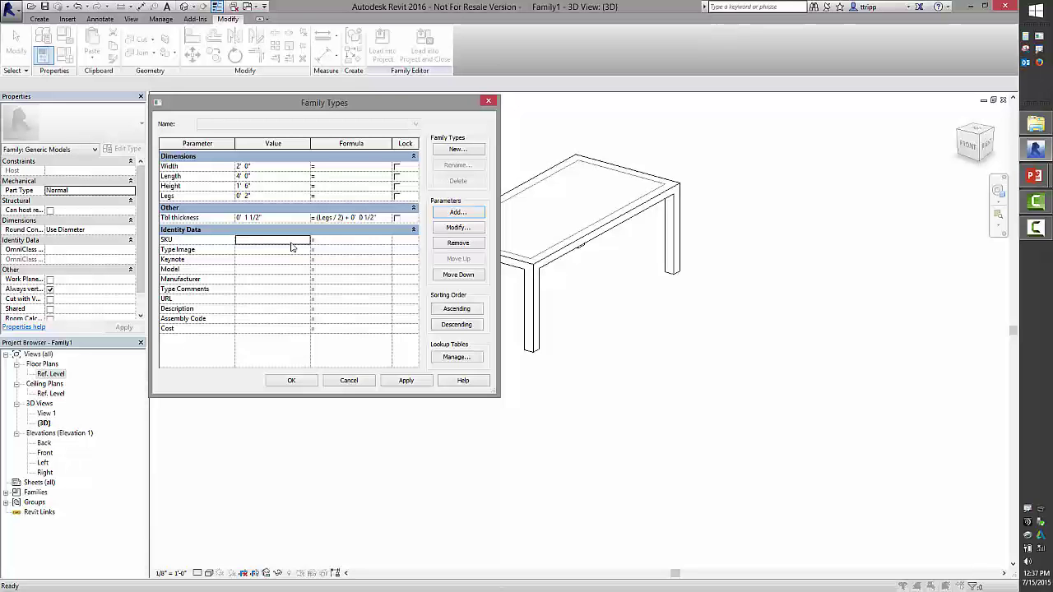
Step: Create a family type named 24" x 48" and set its SKU to 123
click(455, 151)
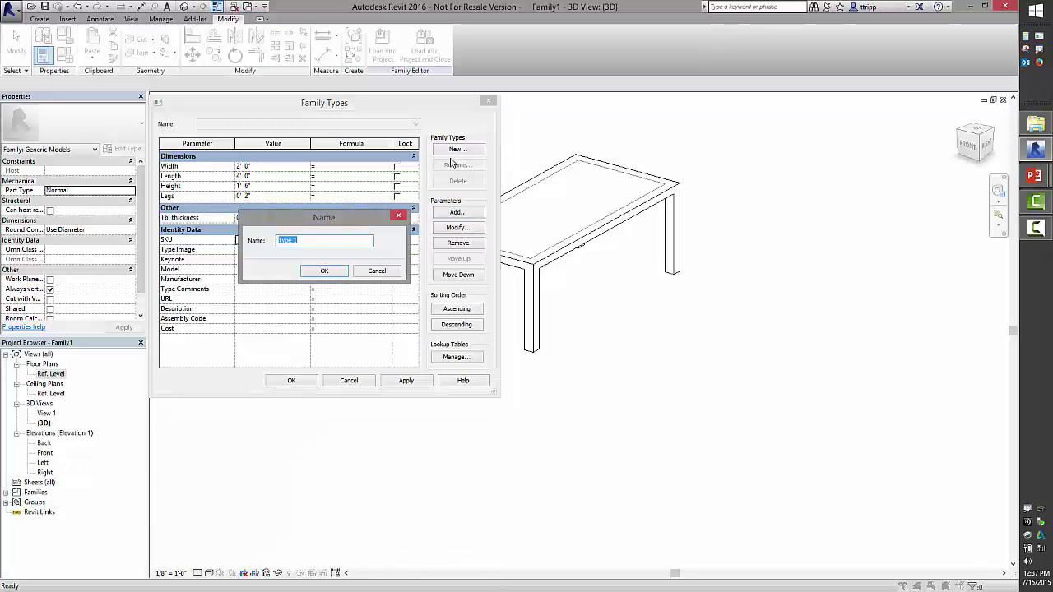
text(24" x 48)
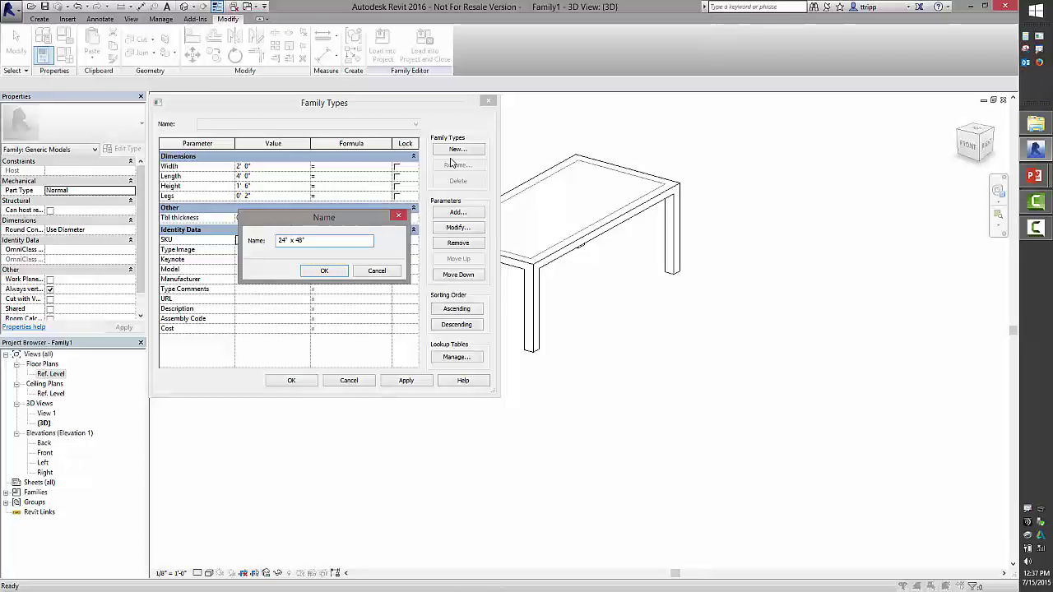
click(344, 274)
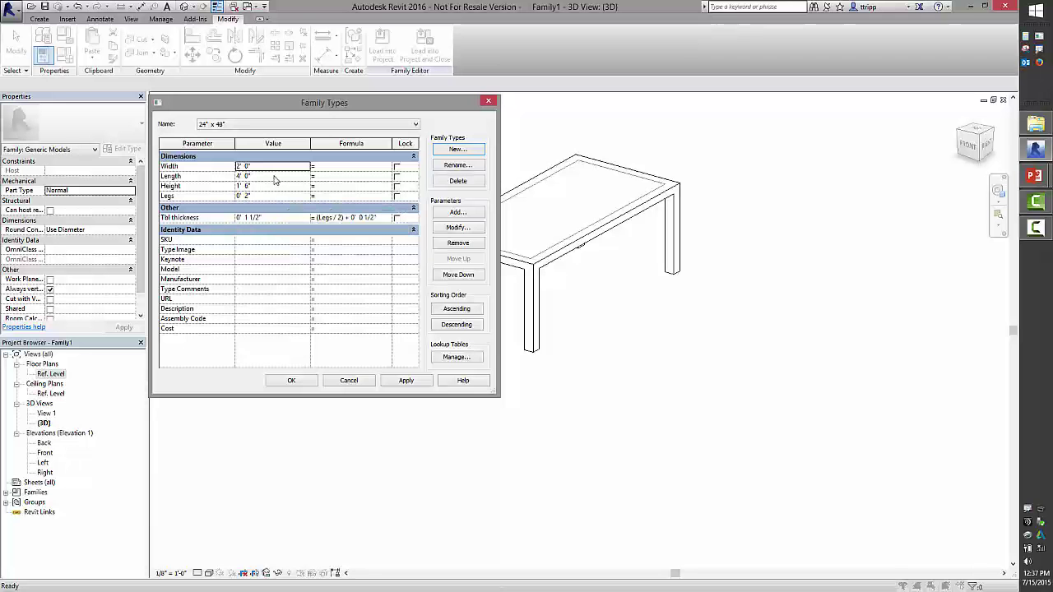
click(272, 243)
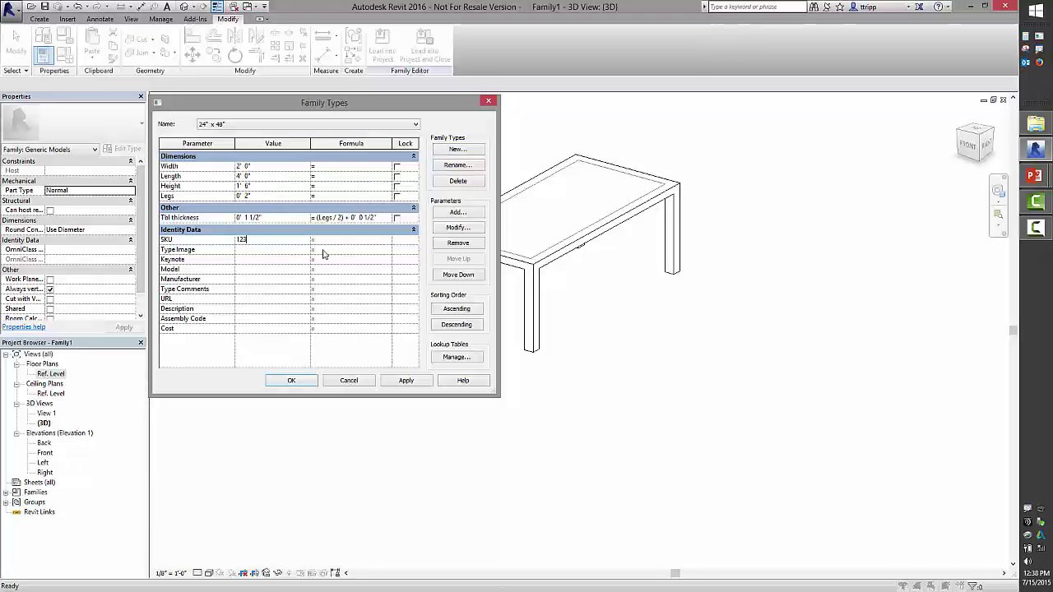
Step: Create a family type named 30" x 48" with a width of 2.5 feet and SKU 456, and apply it
click(469, 150)
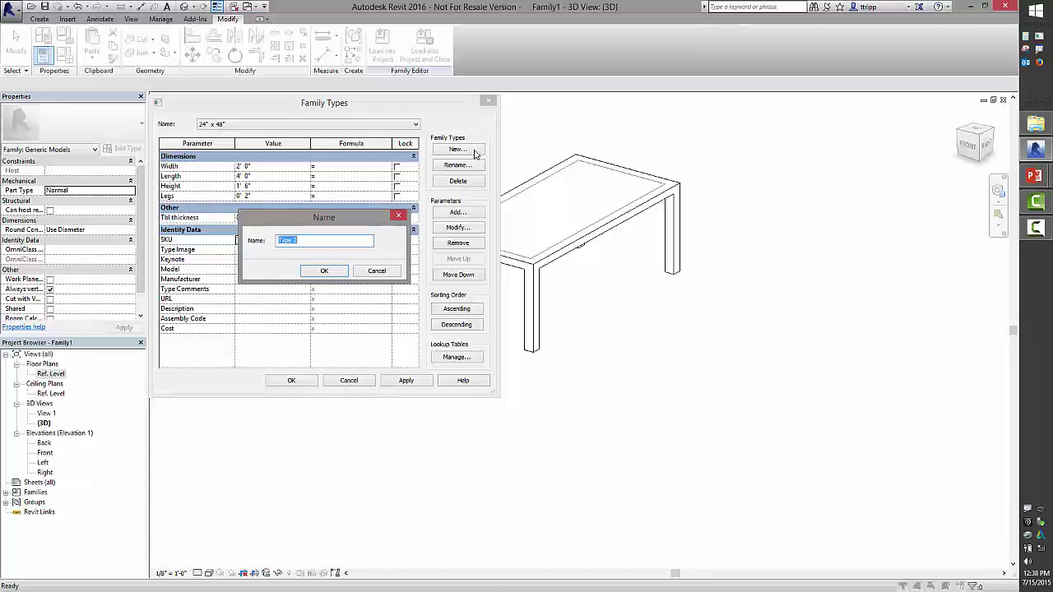
text(30" x 48)
click(324, 270)
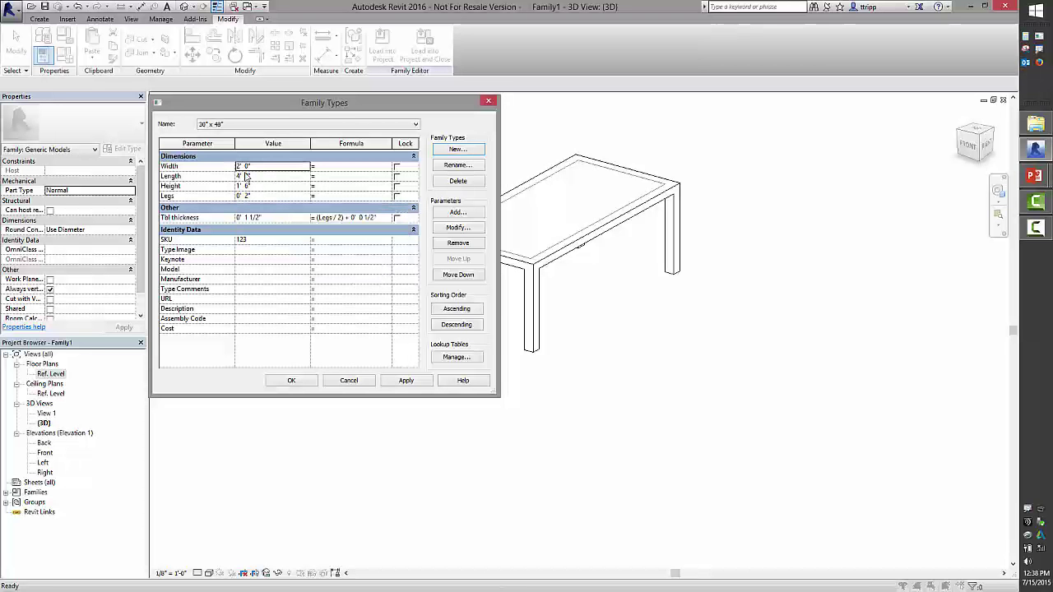
click(266, 169)
text(2.5)
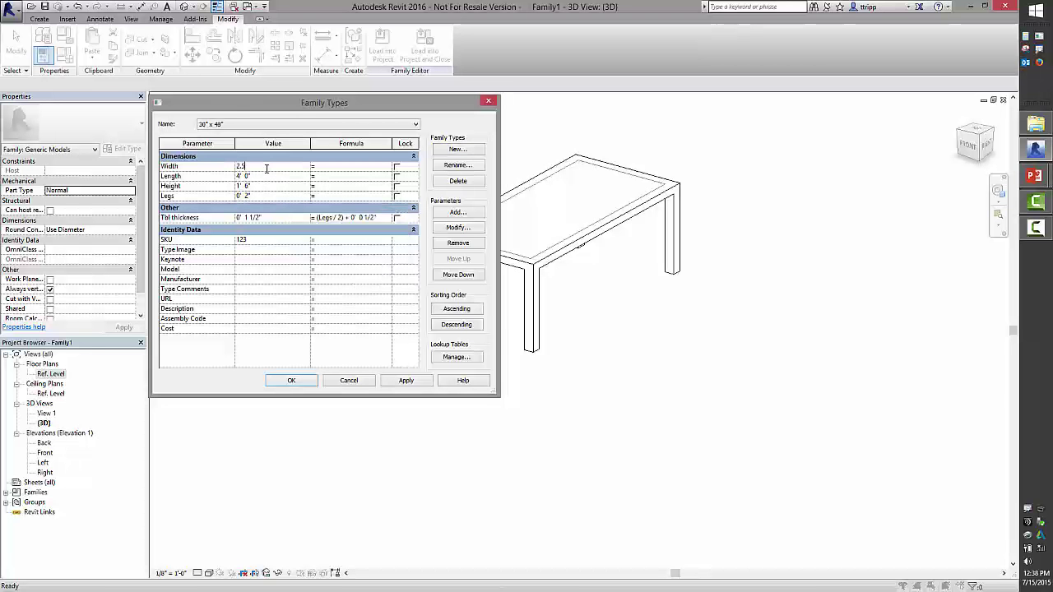
click(271, 240)
text(456)
click(420, 382)
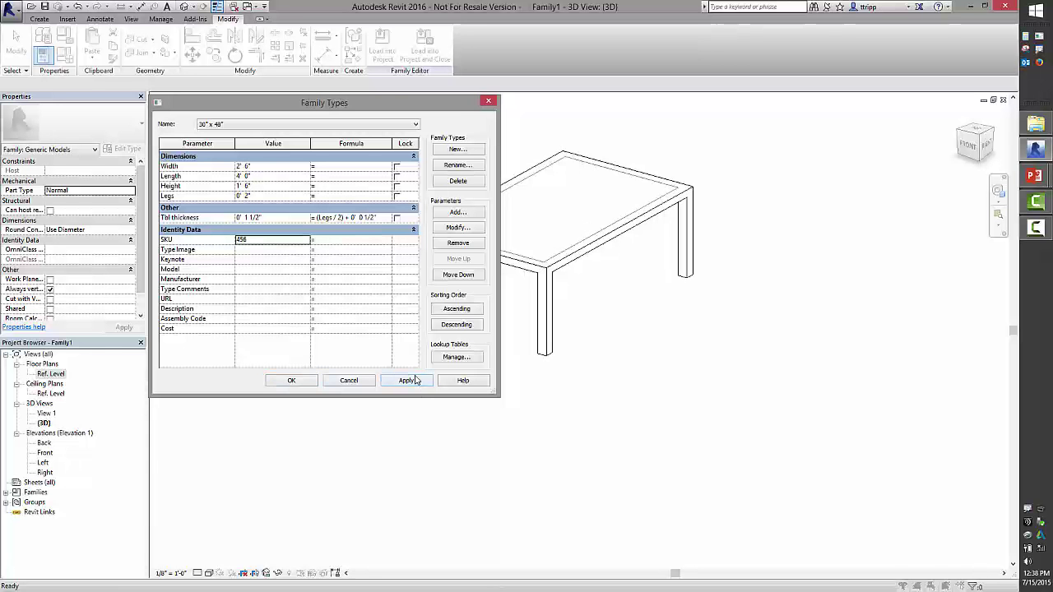
Step: Create a family type named 30" x 60" with a length of 5 feet and SKU 789, and apply it
click(458, 150)
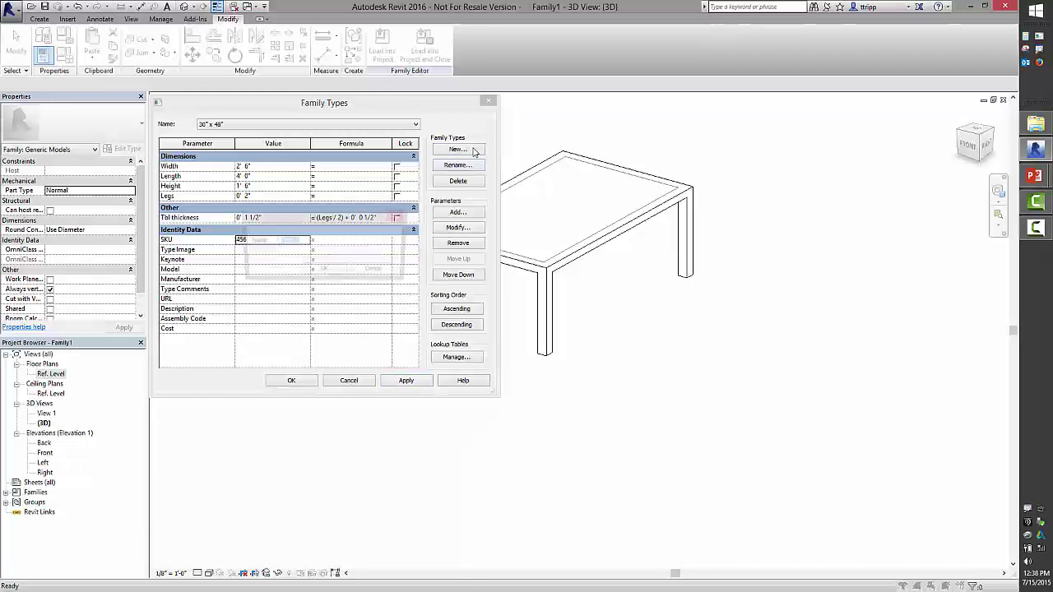
text(3)
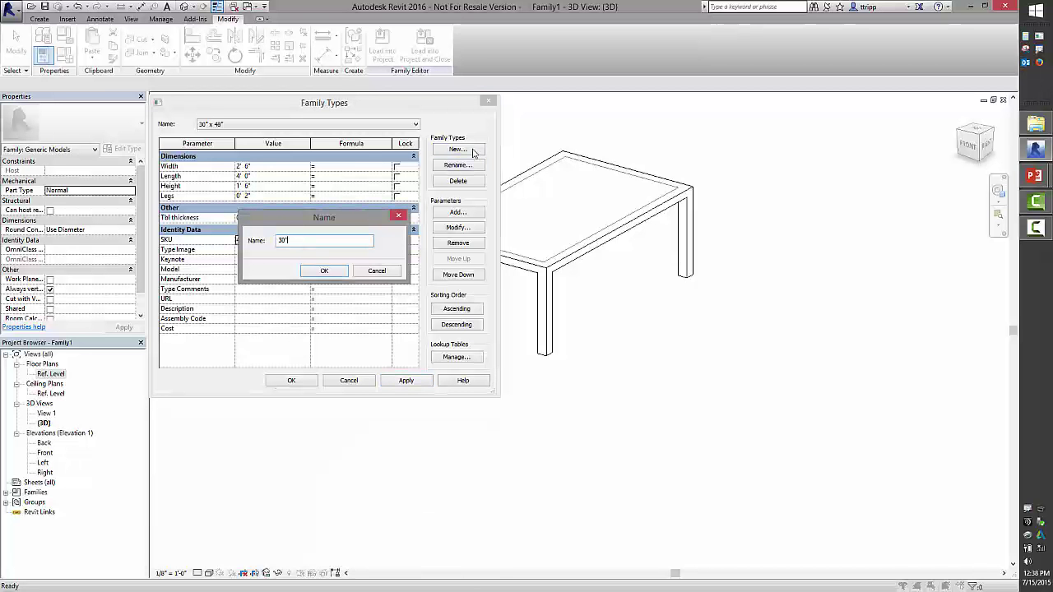
text(0" x 60")
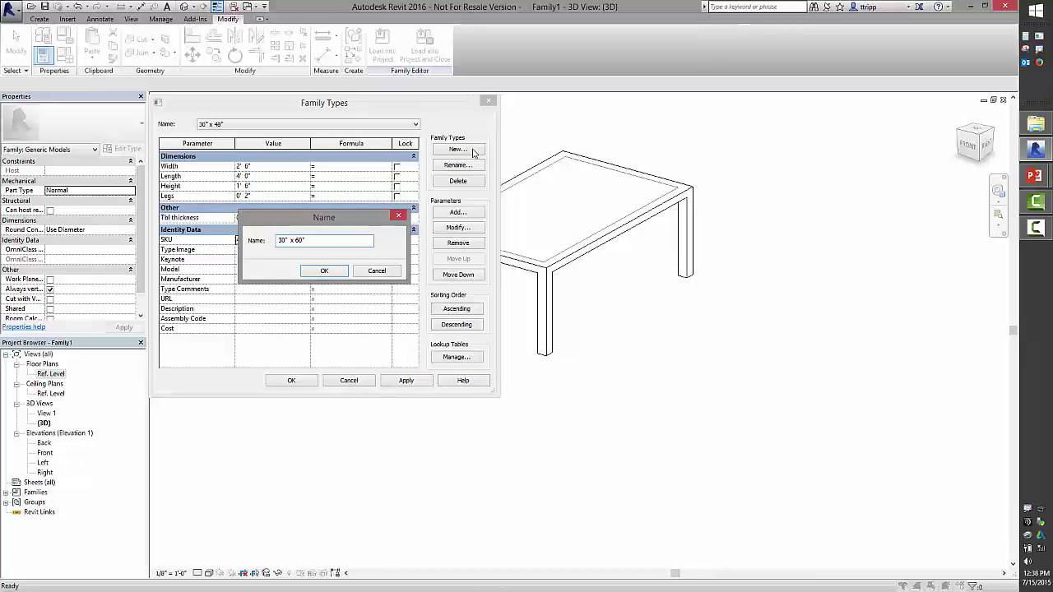
click(324, 270)
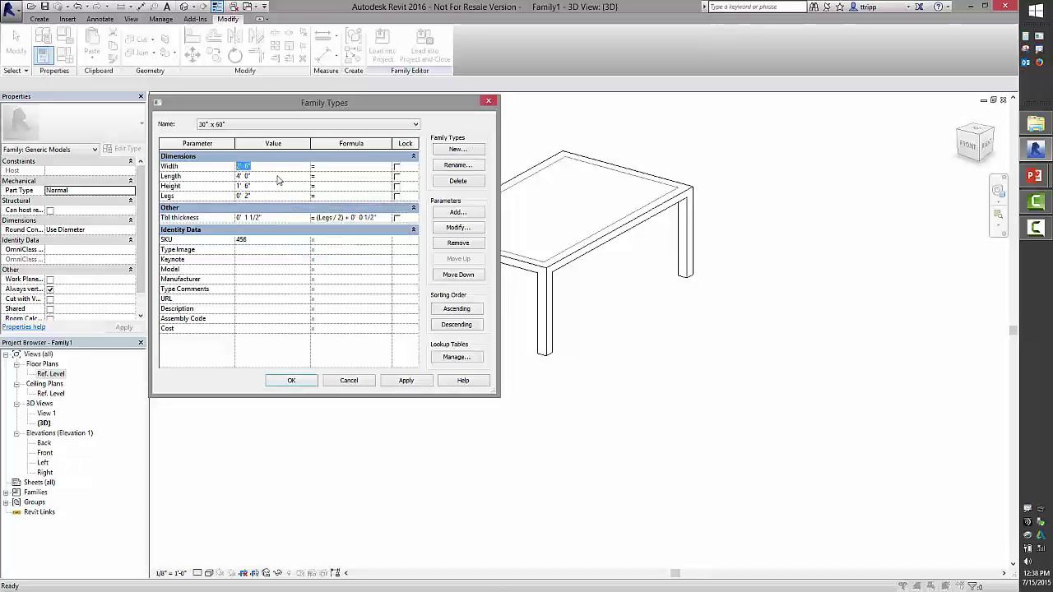
click(285, 178)
text(5)
key(Tab)
click(283, 239)
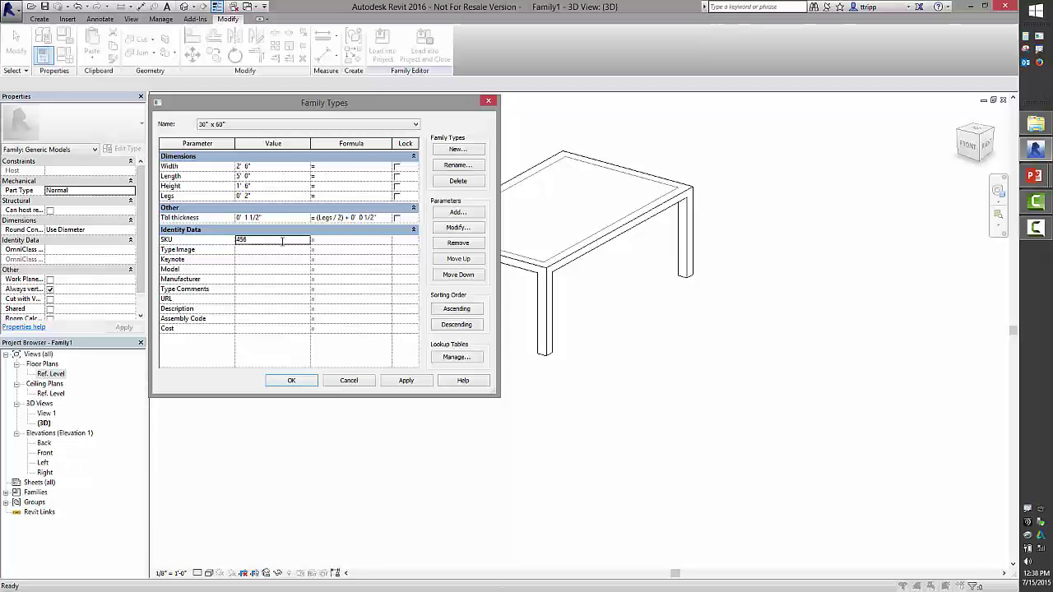
text(789)
click(406, 381)
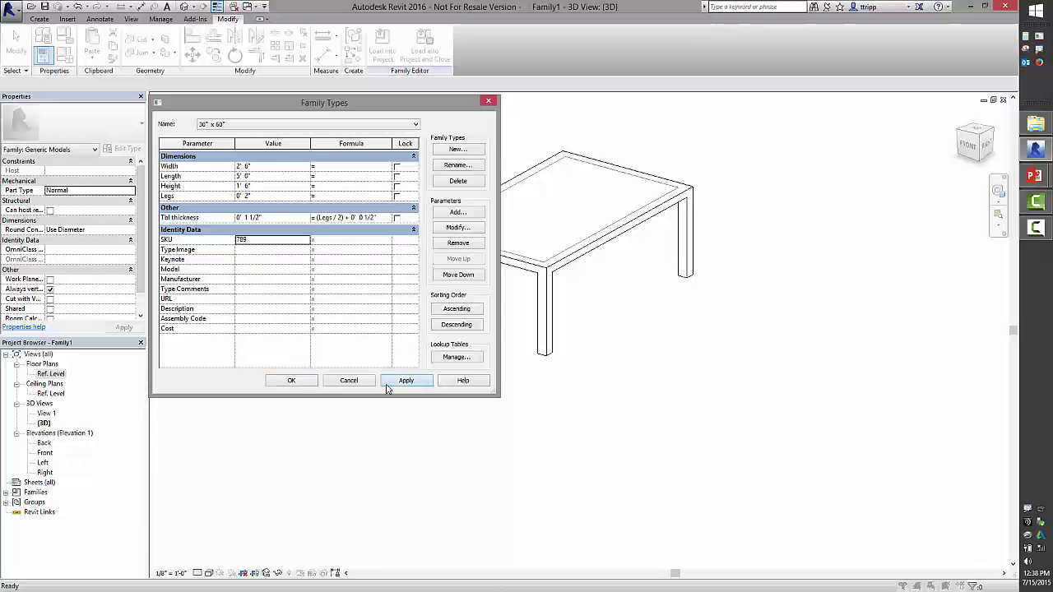
click(291, 380)
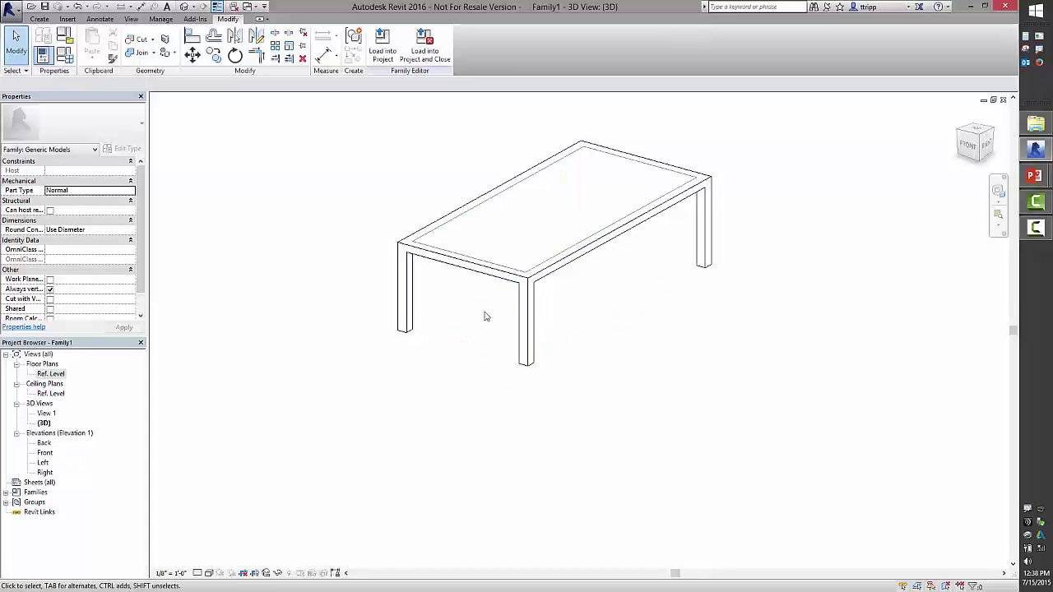
Step: Make 24" x 48" the family's current type and check the resized table in 3D
click(69, 56)
click(315, 125)
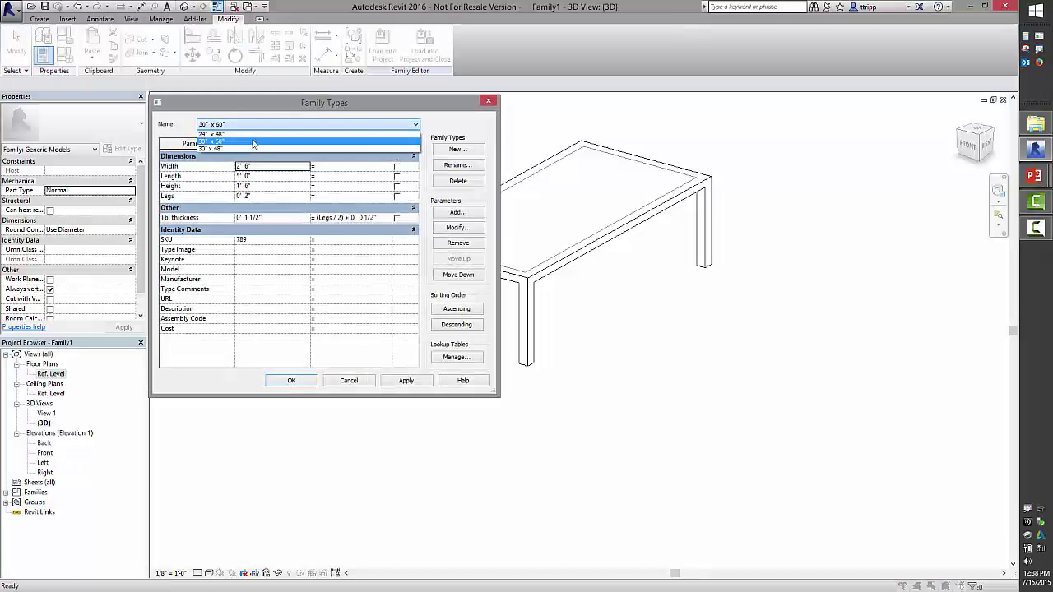
click(247, 134)
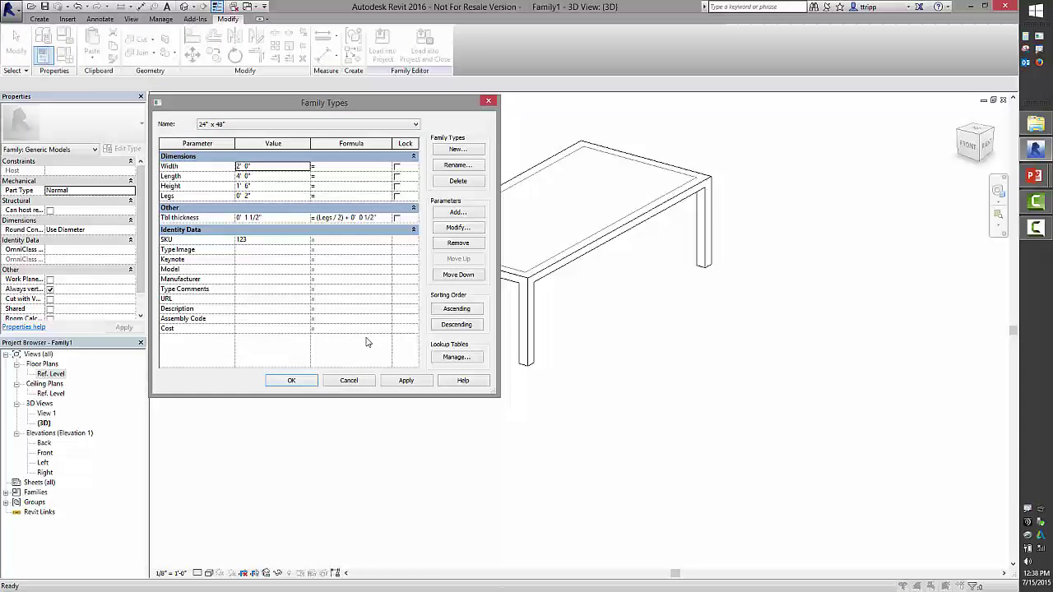
click(404, 381)
click(301, 380)
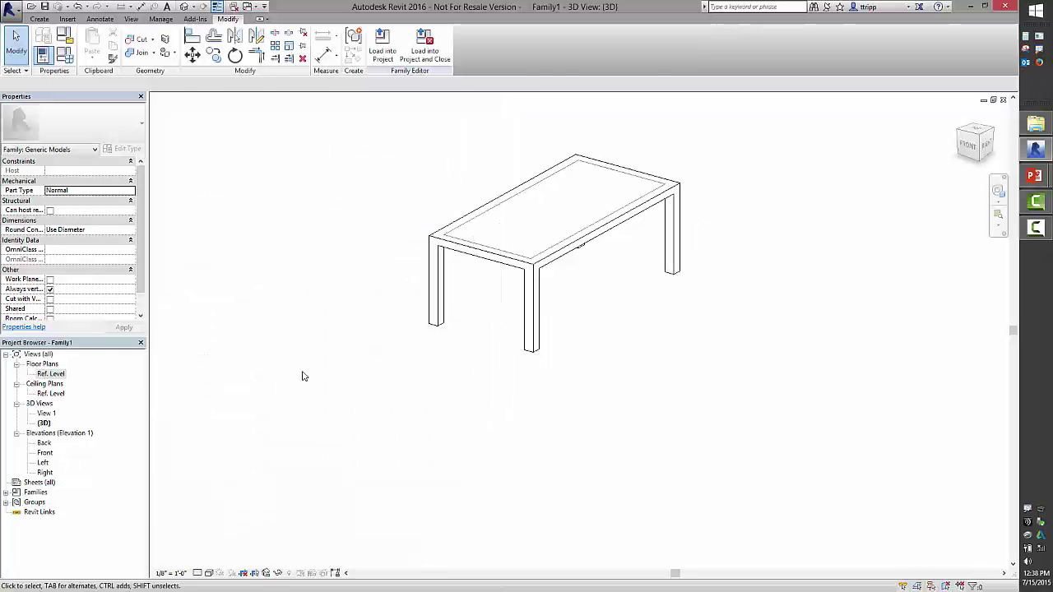
shift+middle_drag(302, 376, 532, 383)
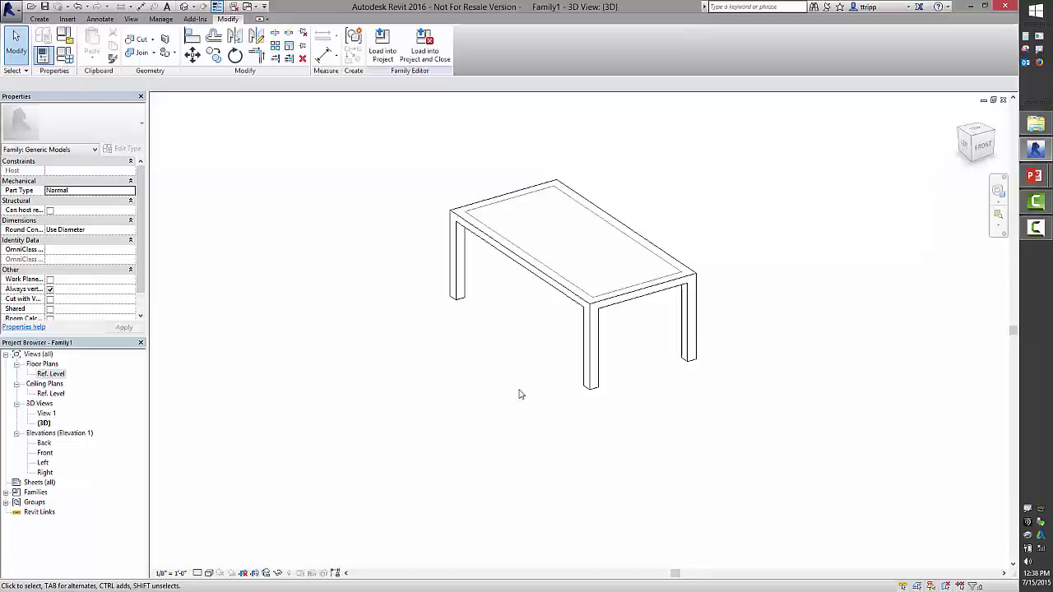
Step: Change the family category to Furniture
click(66, 36)
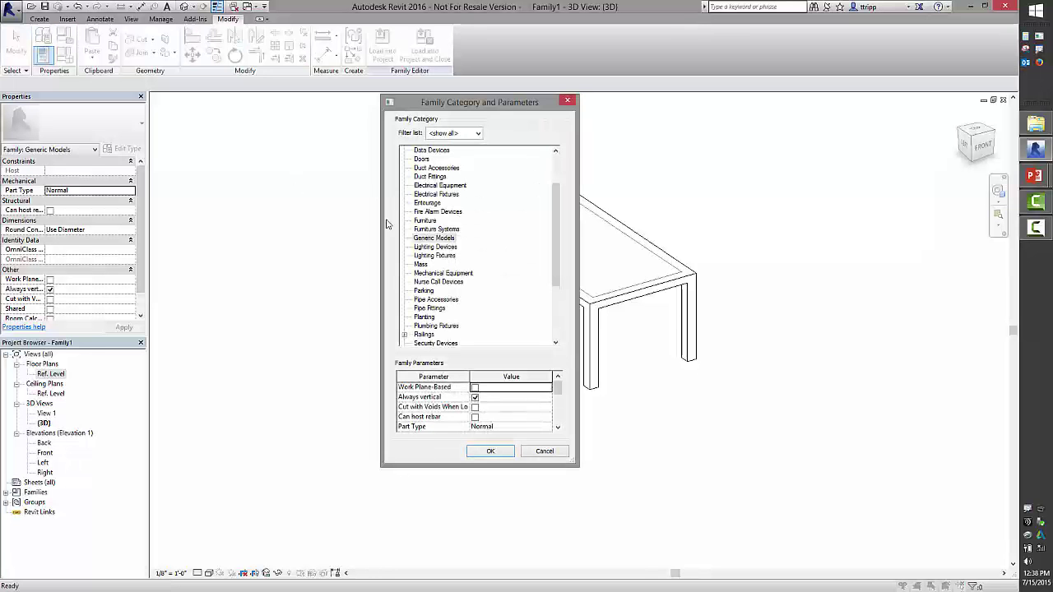
click(441, 229)
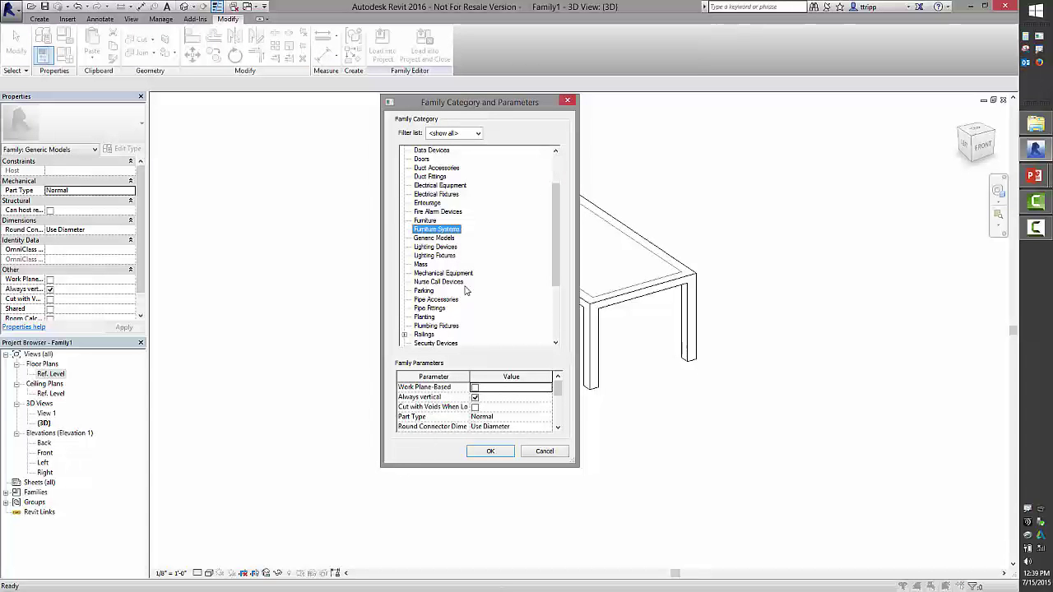
click(431, 222)
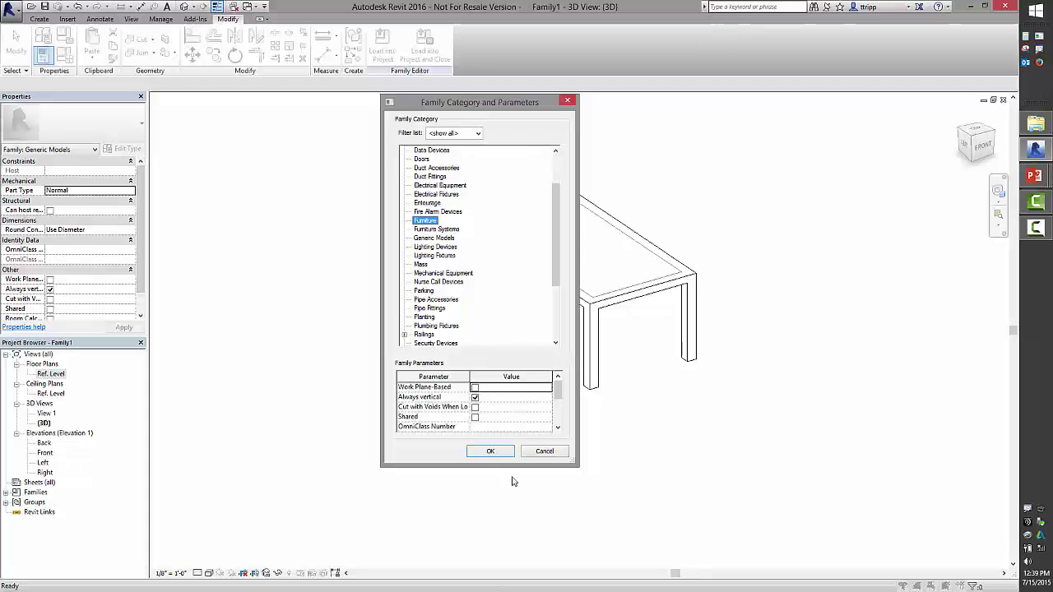
click(481, 453)
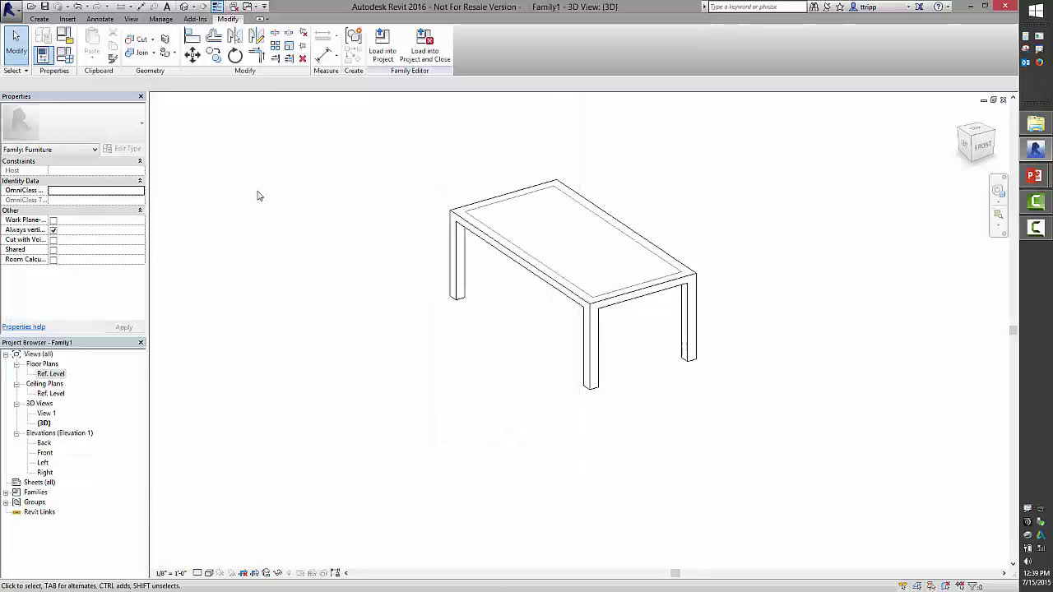
Step: Save the family as Coffee Table in the SeaRUG-071515 folder
click(44, 6)
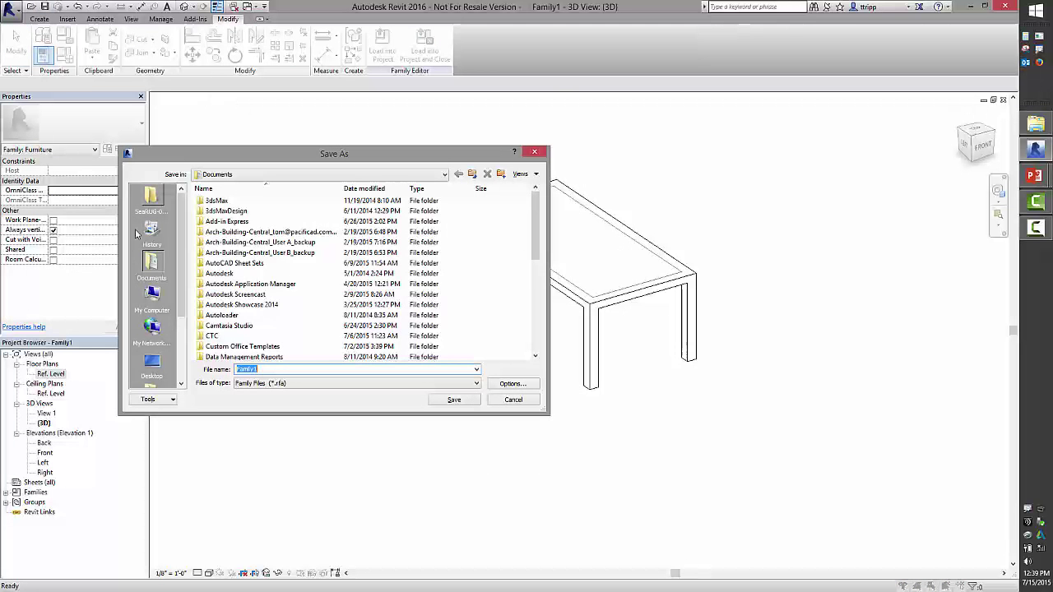
click(151, 198)
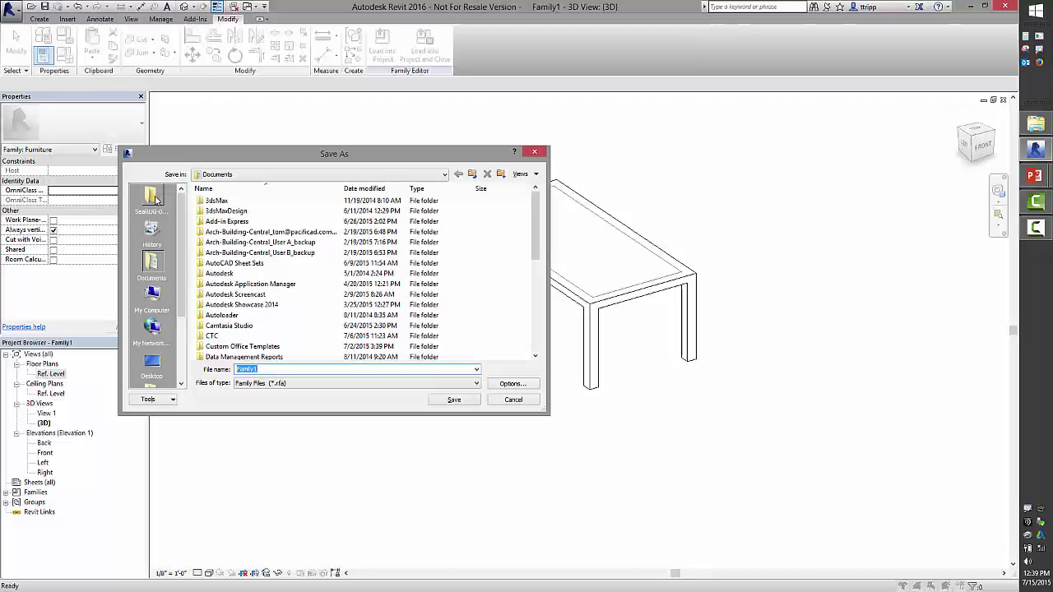
double_click(263, 368)
text(Coffe )
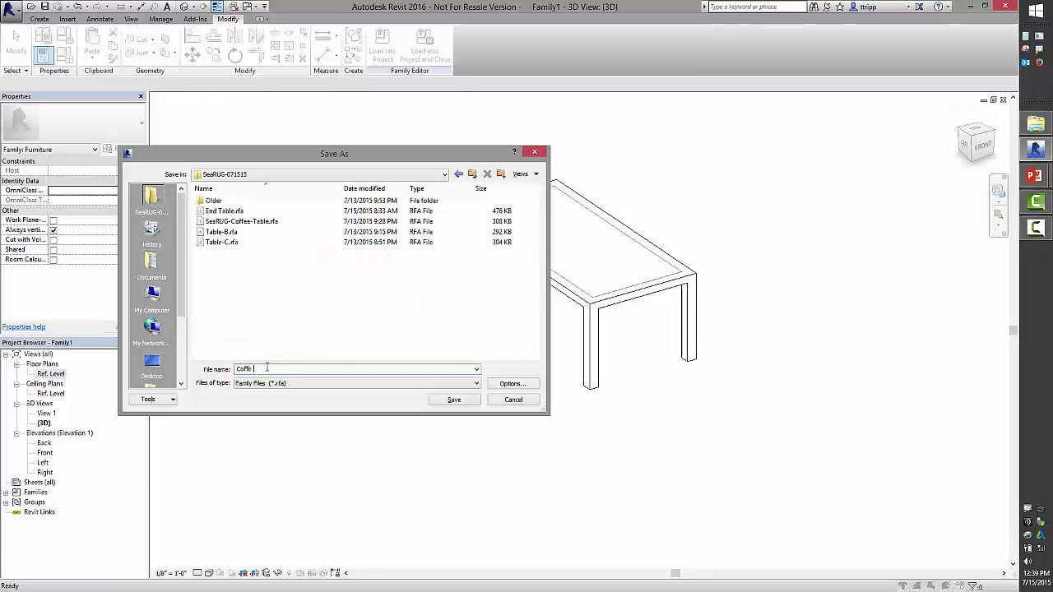
text(T)
text(Ta)
click(454, 400)
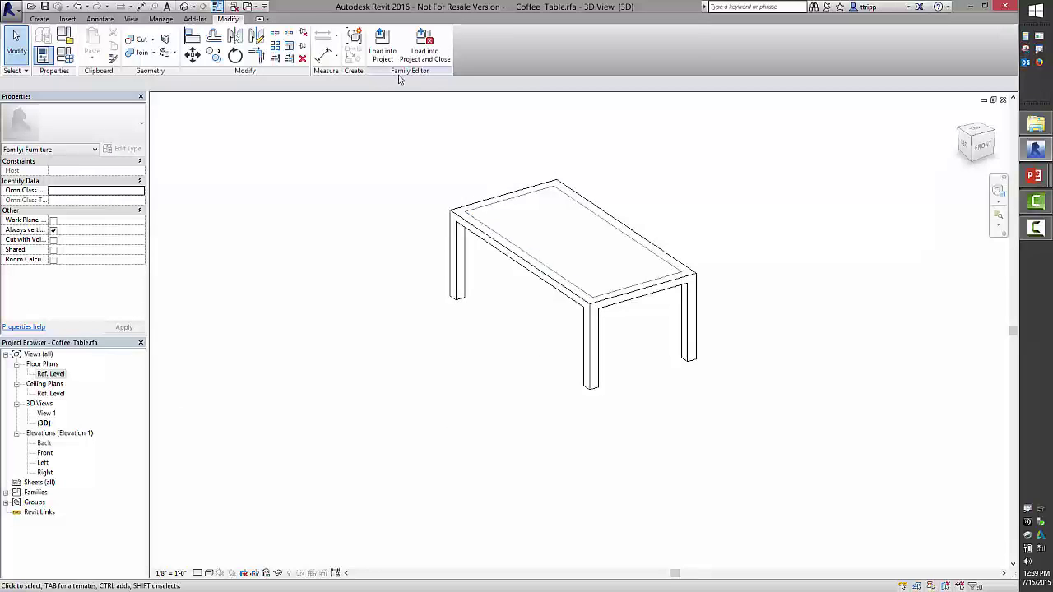
Step: Load the family into the Final_Families project and place a coffee table beside the chairs on Level 1, replacing the old Family1 table
click(382, 45)
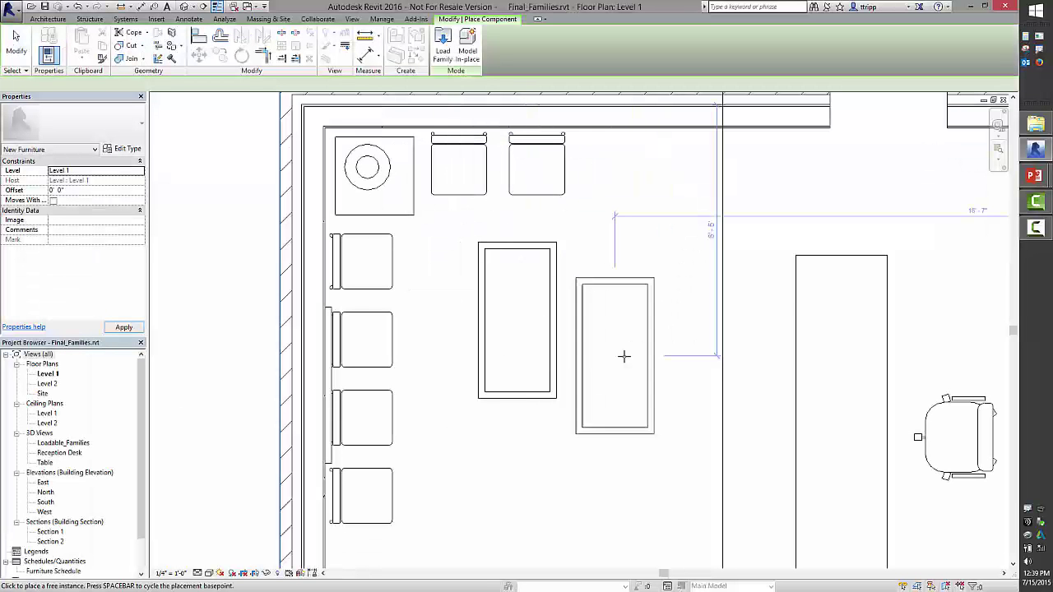
click(625, 320)
key(Escape)
key(Escape)
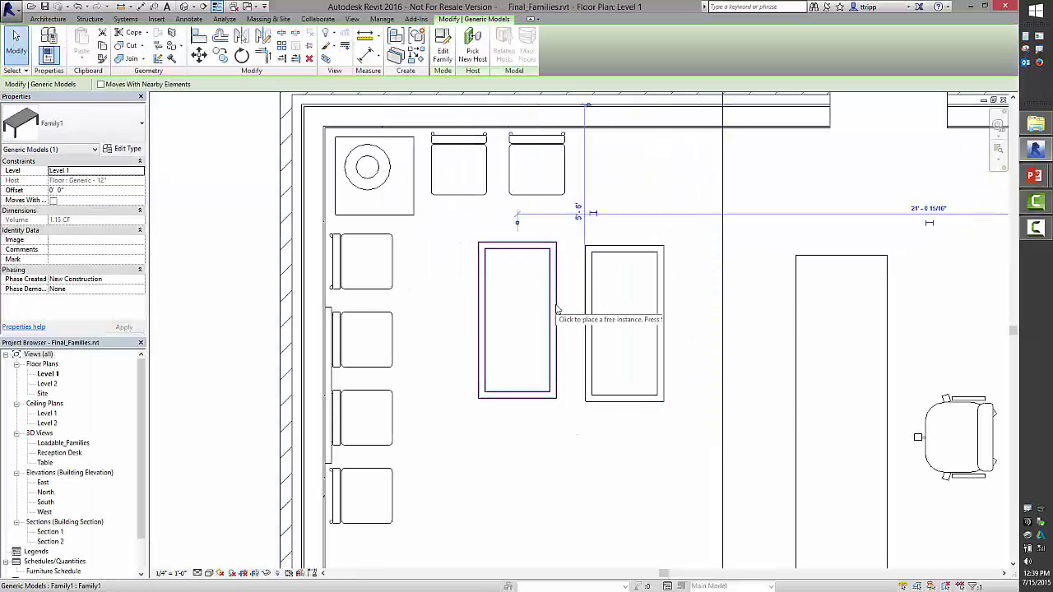
drag(594, 298, 441, 309)
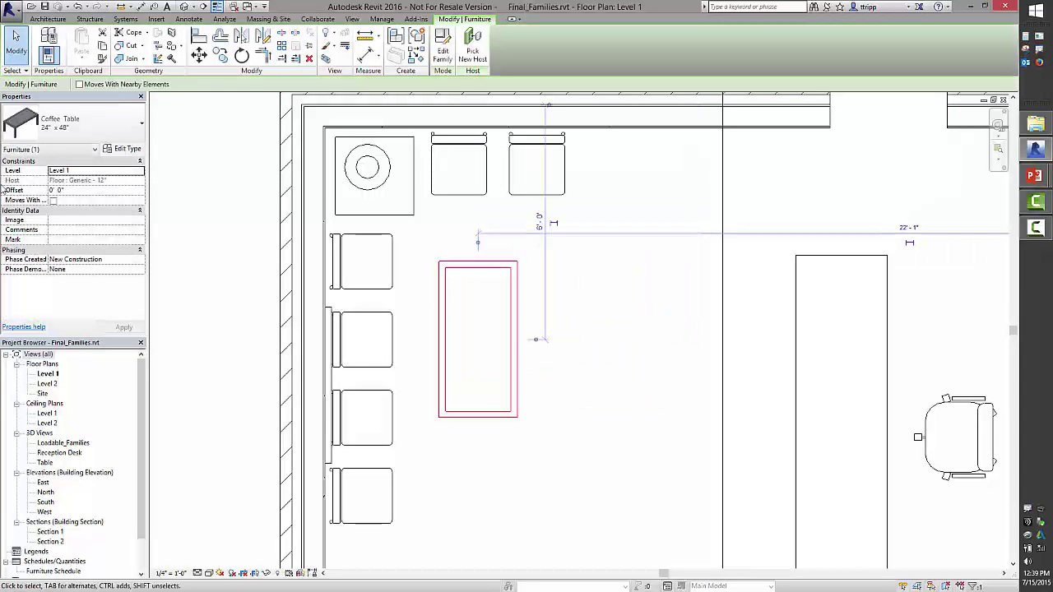
Step: Review the size types available for the placed coffee table, keeping its current type
click(73, 131)
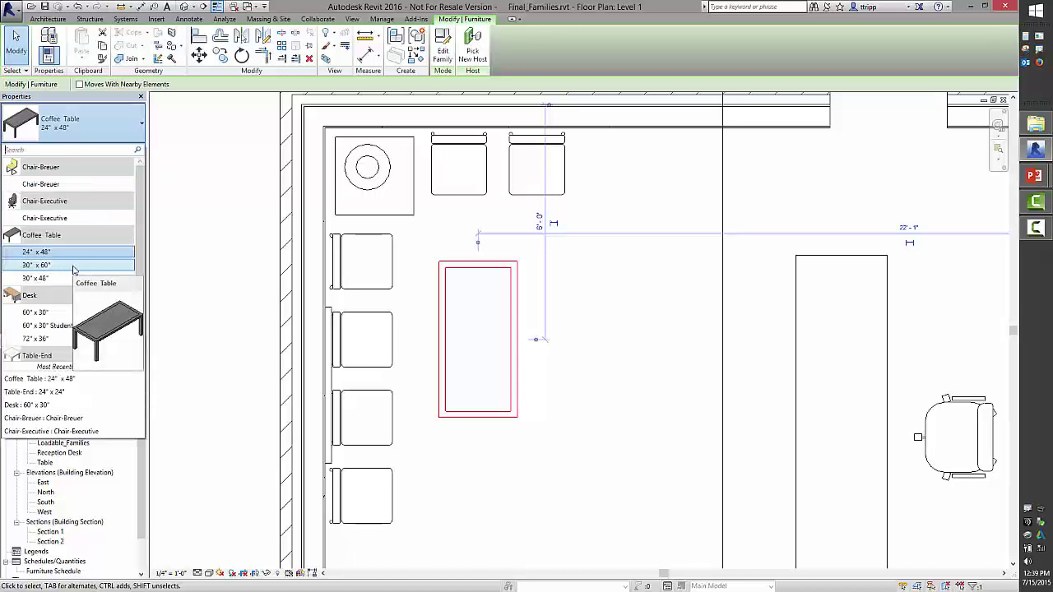
click(181, 168)
click(180, 169)
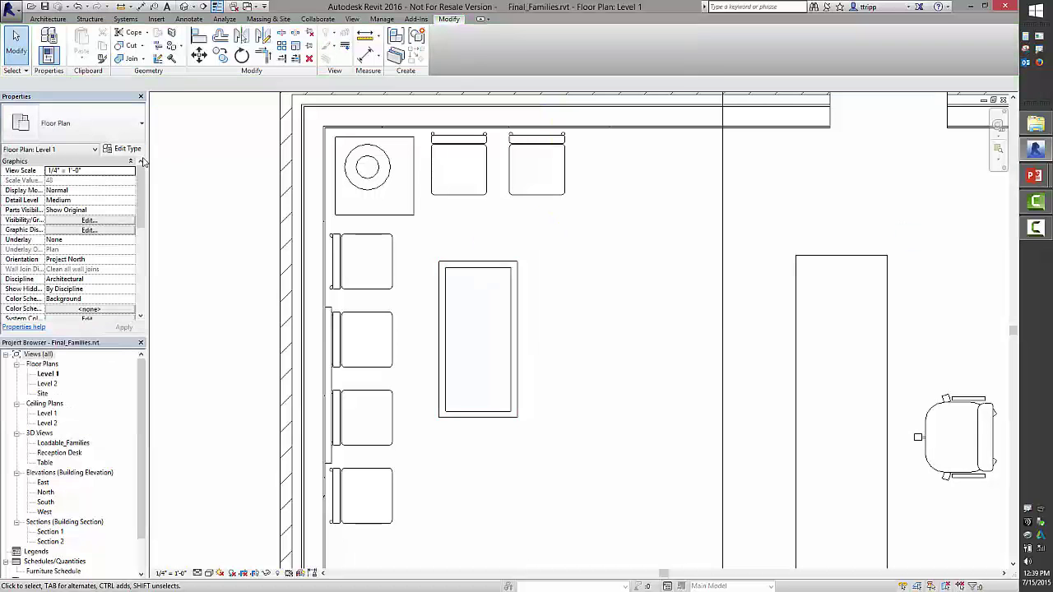
Step: Examine the type parameters of the placed coffee table, including its dimensions, SKU and Tbl thickness, without changing them
click(124, 151)
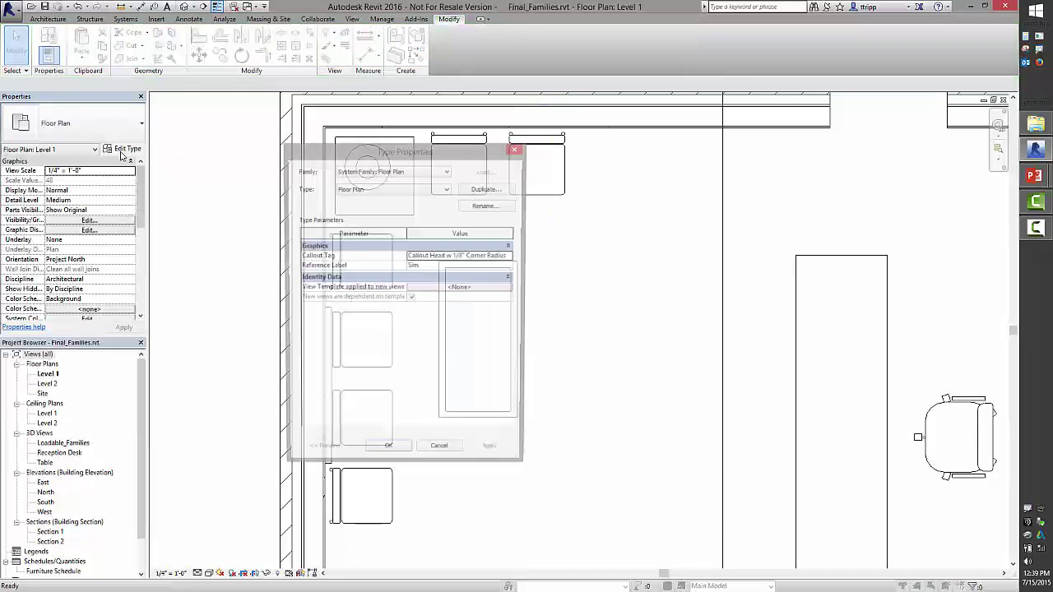
key(Escape)
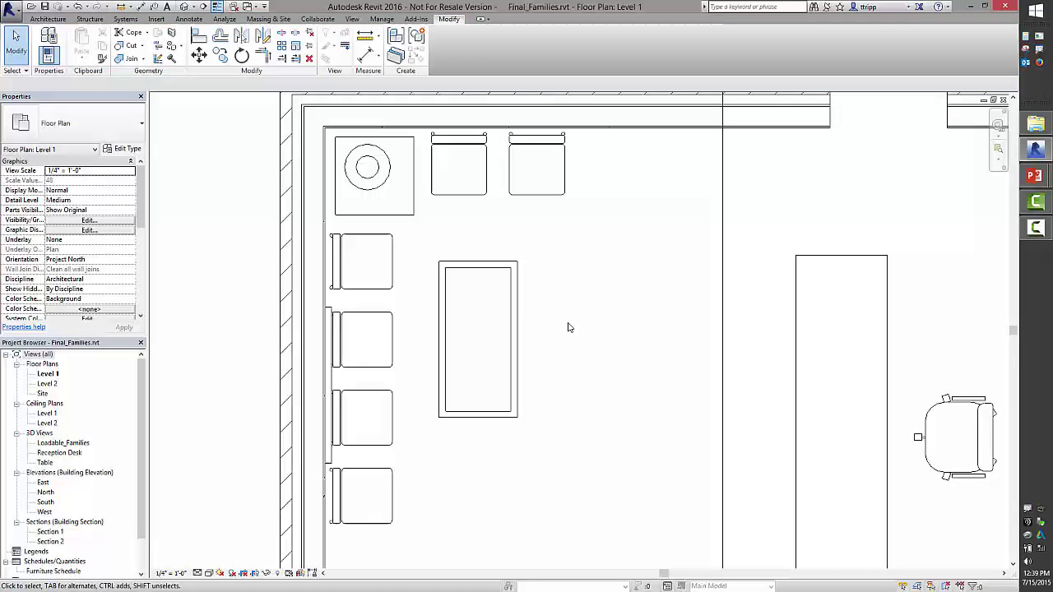
click(511, 295)
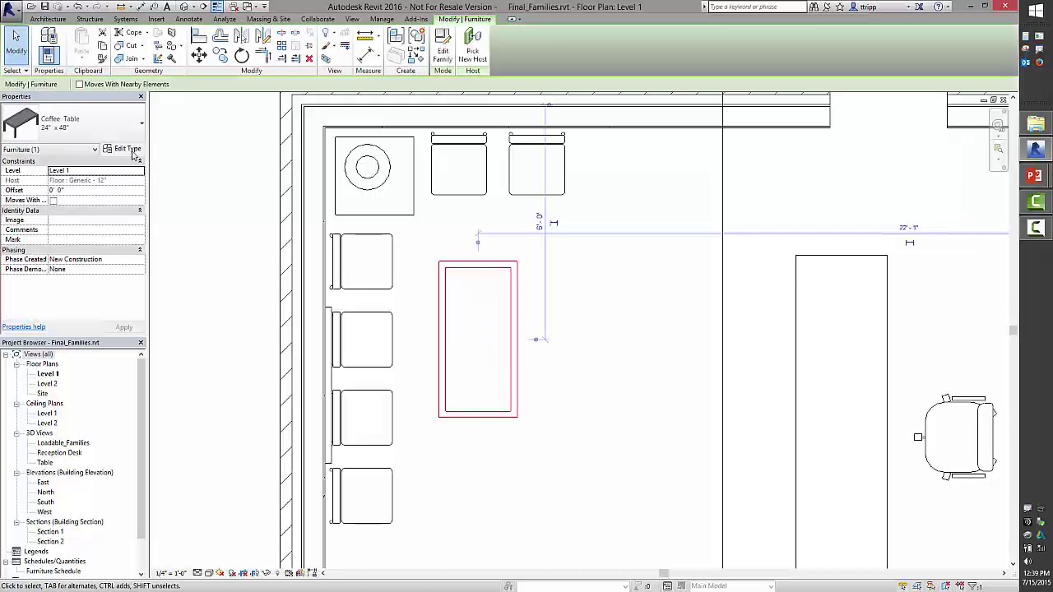
click(128, 149)
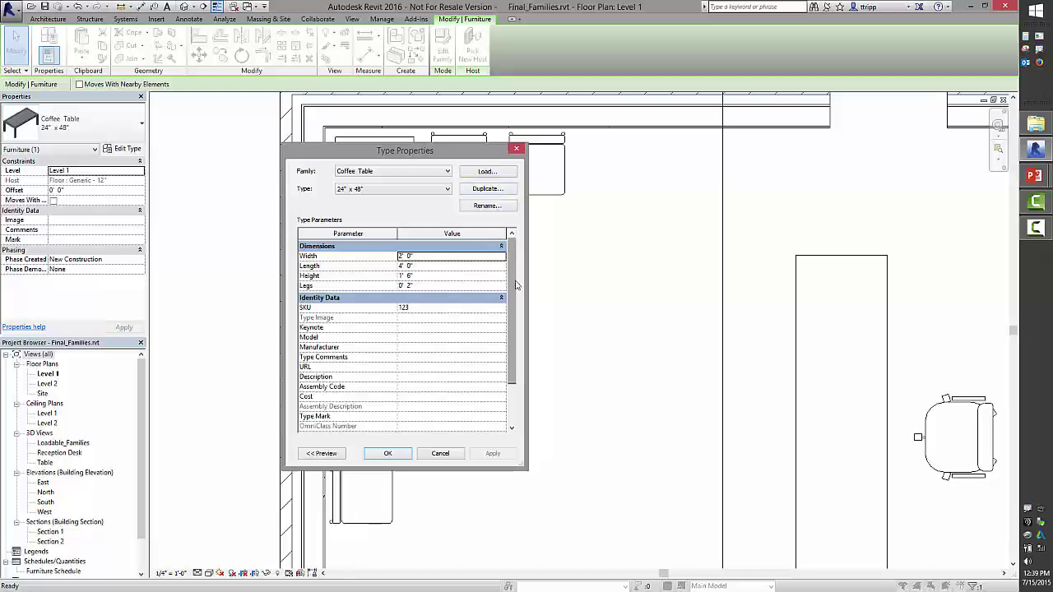
drag(517, 282, 518, 347)
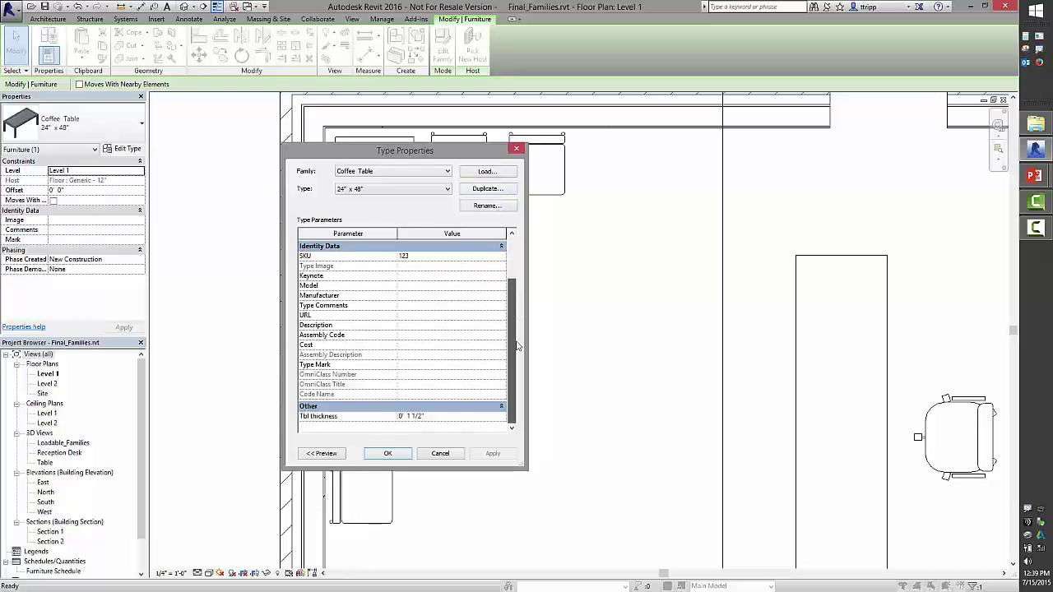
double_click(429, 417)
drag(429, 417, 385, 427)
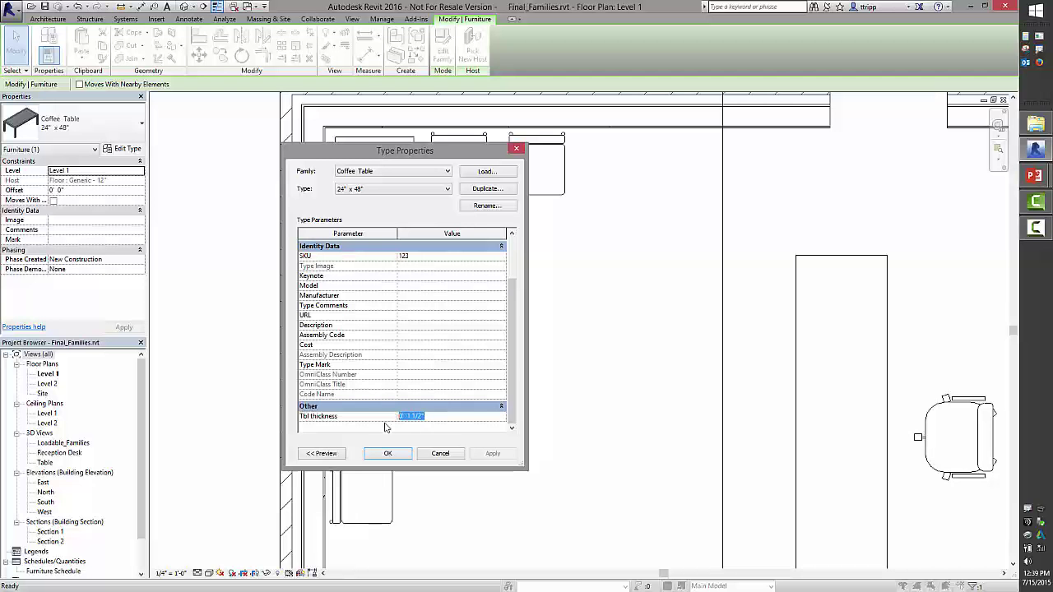
click(385, 427)
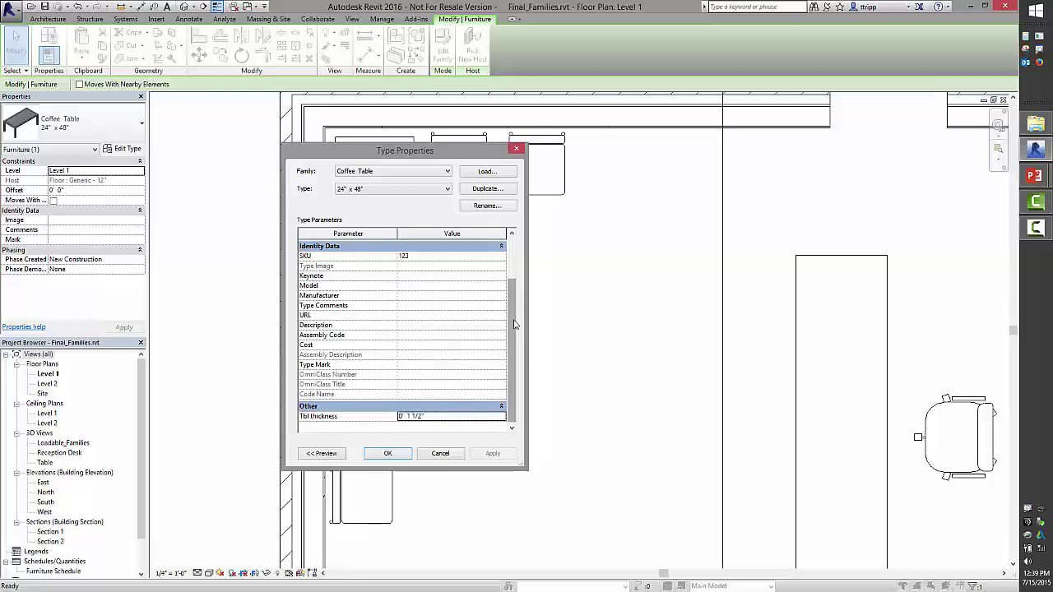
drag(514, 324, 511, 283)
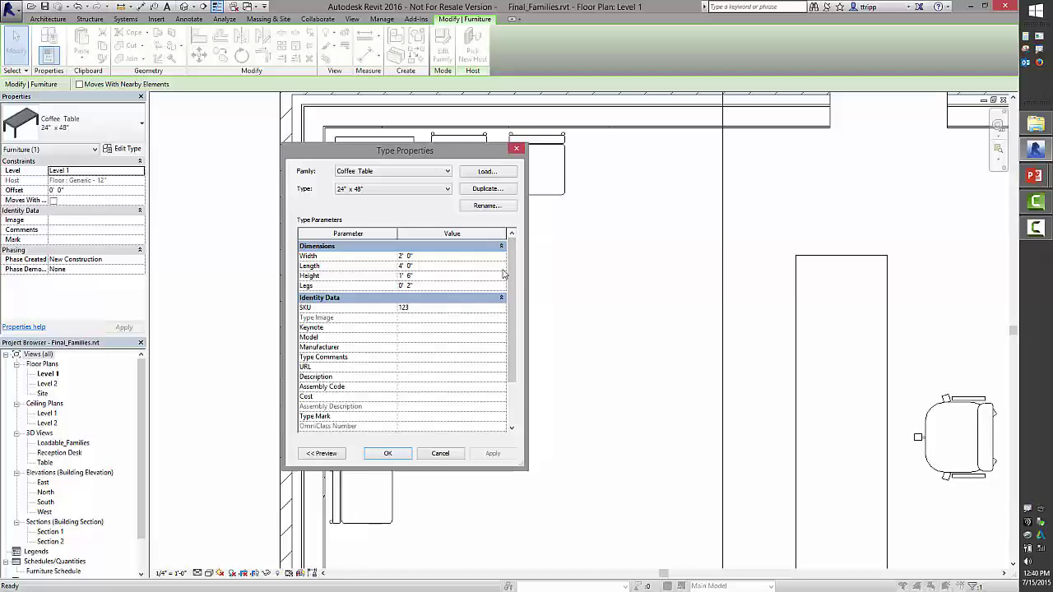
key(Escape)
key(Escape)
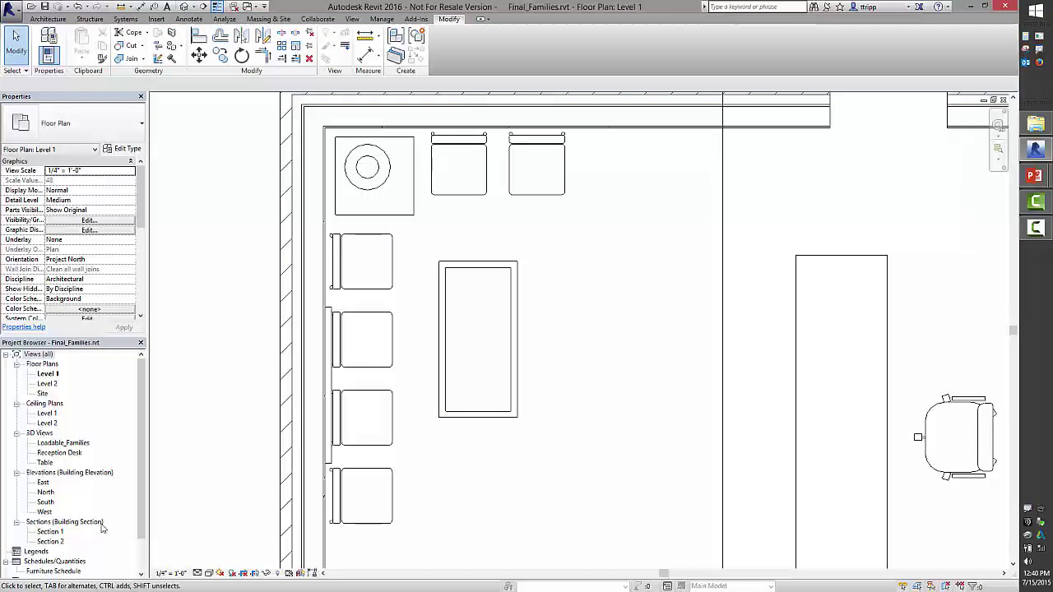
Step: Open the Furniture Schedule and remove the existing SKU field from its scheduled fields
double_click(69, 573)
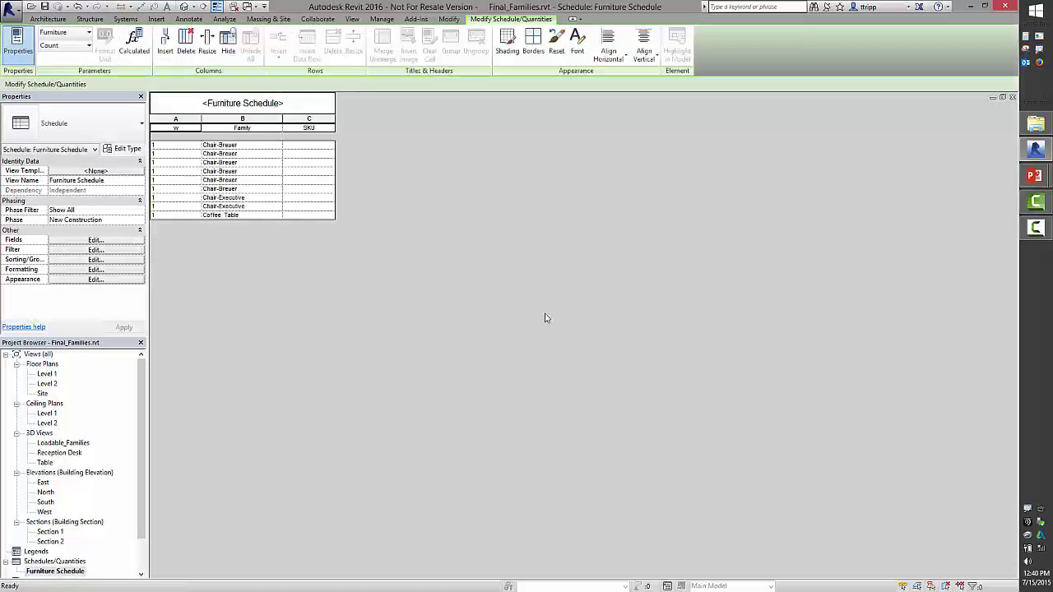
click(97, 240)
click(564, 237)
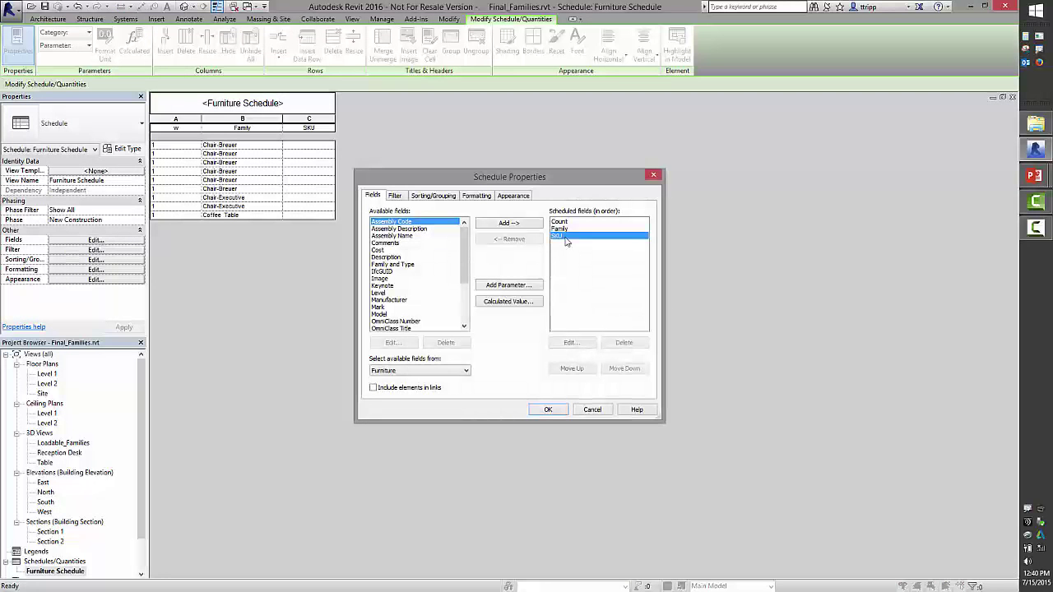
double_click(564, 237)
Step: Add the shared parameter SKU from the Furniture parameter group to the Furniture Schedule's fields
click(509, 285)
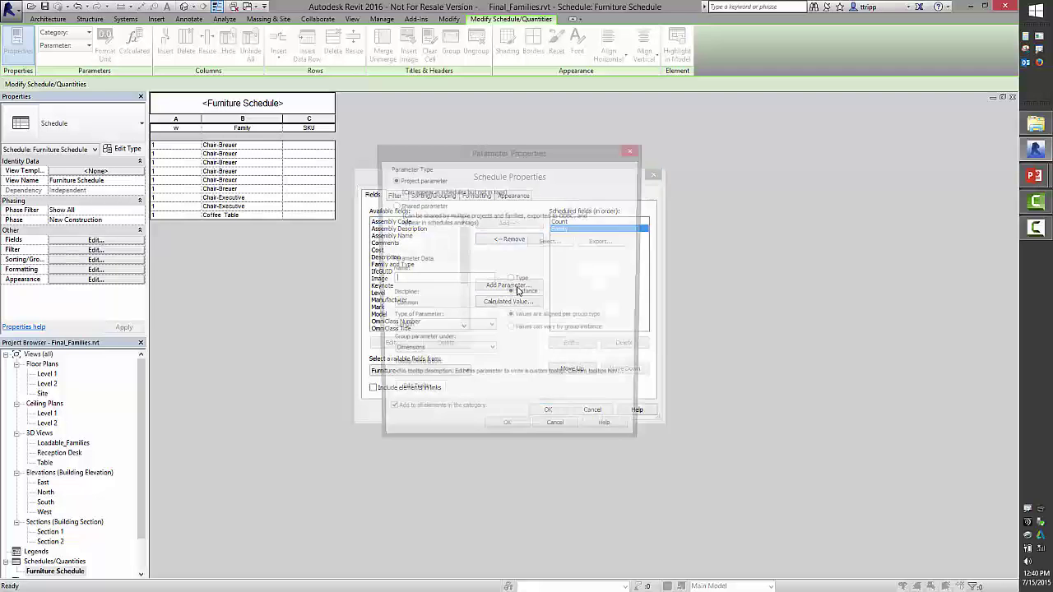
click(426, 207)
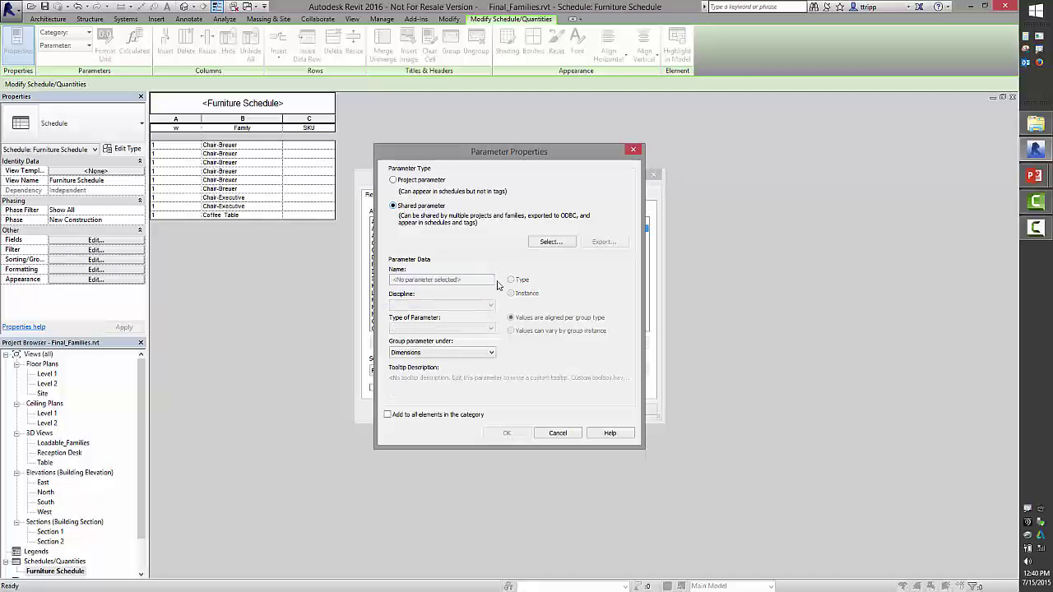
click(549, 242)
click(508, 240)
click(502, 260)
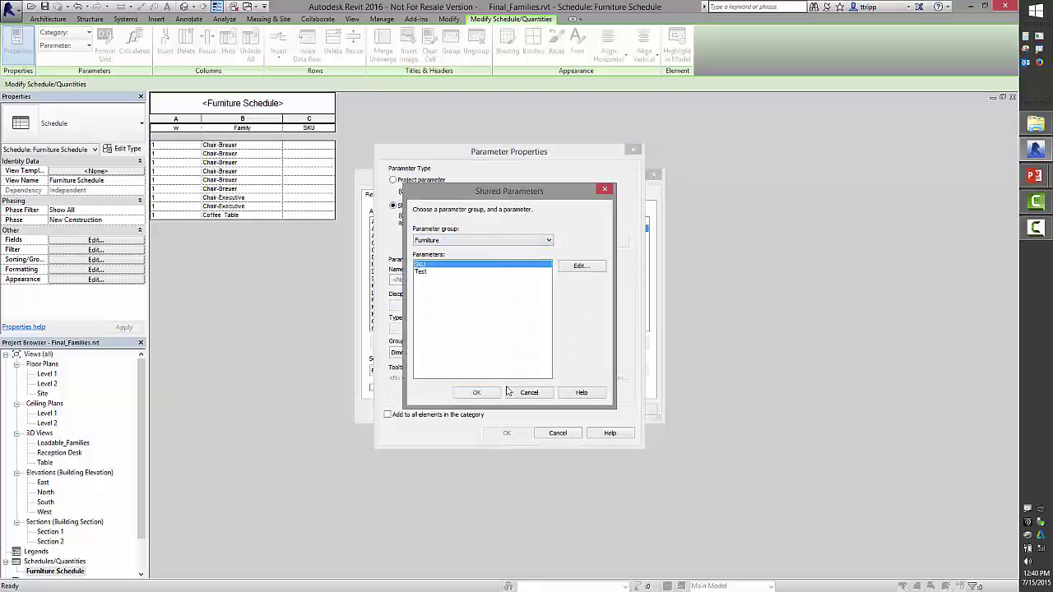
click(477, 394)
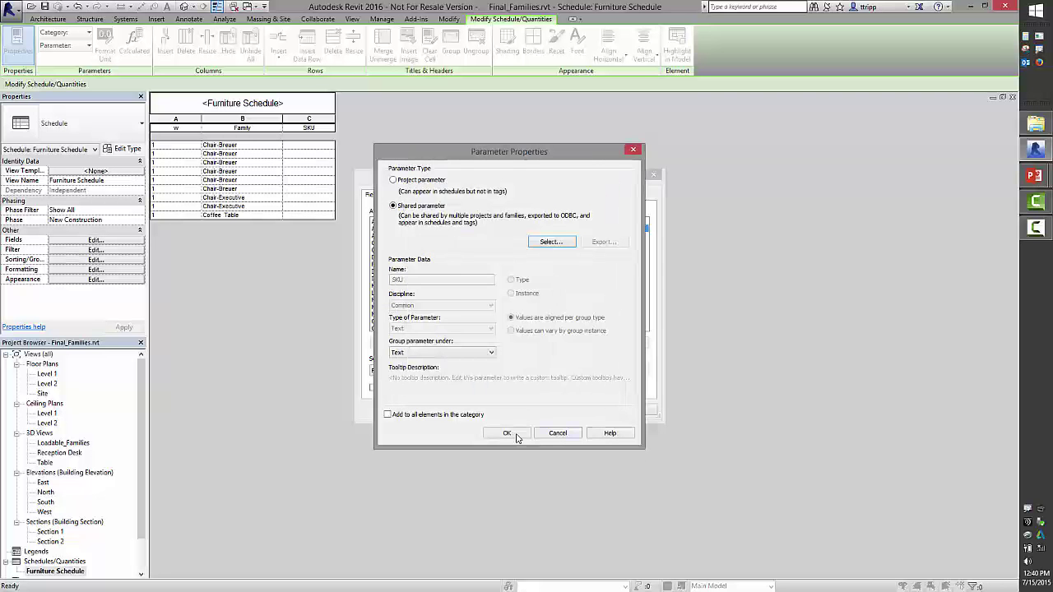
click(507, 433)
click(547, 409)
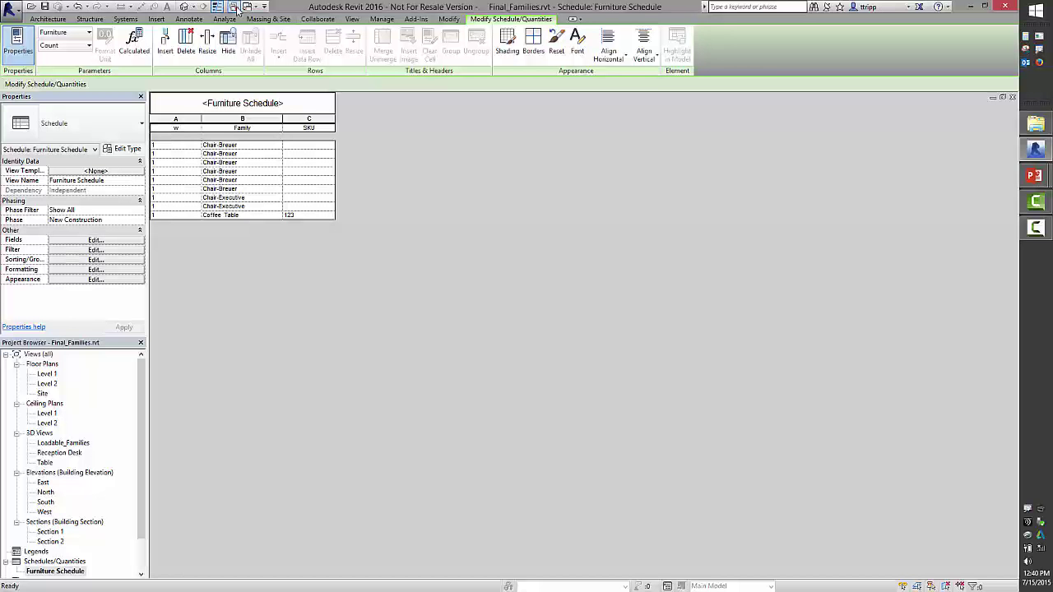
Step: Tile the Level 1 floor plan side by side with the Coffee Table family's 3D view only
double_click(47, 374)
key(w)
key(t)
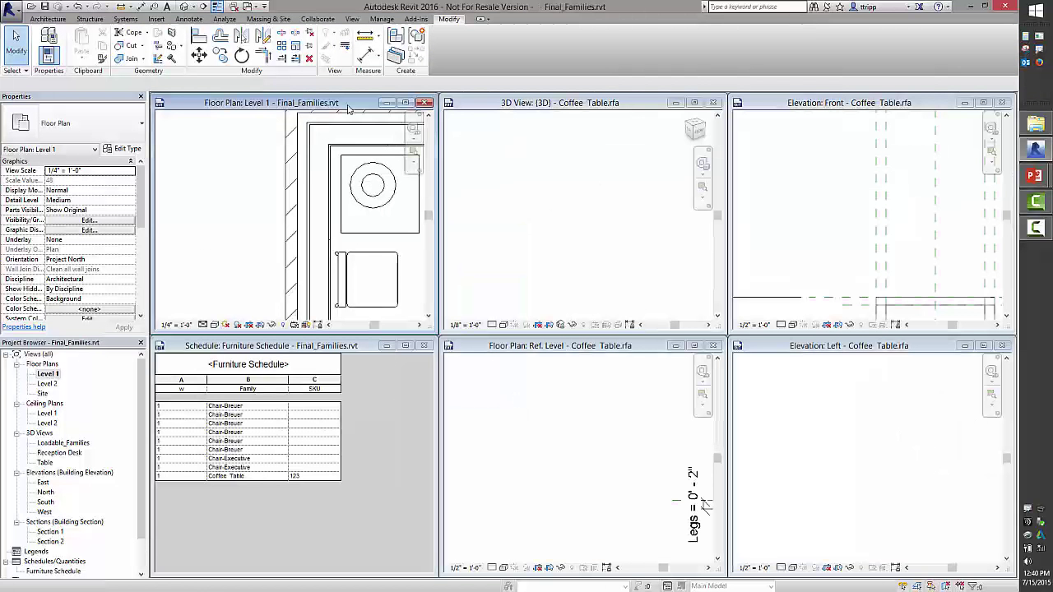
double_click(268, 102)
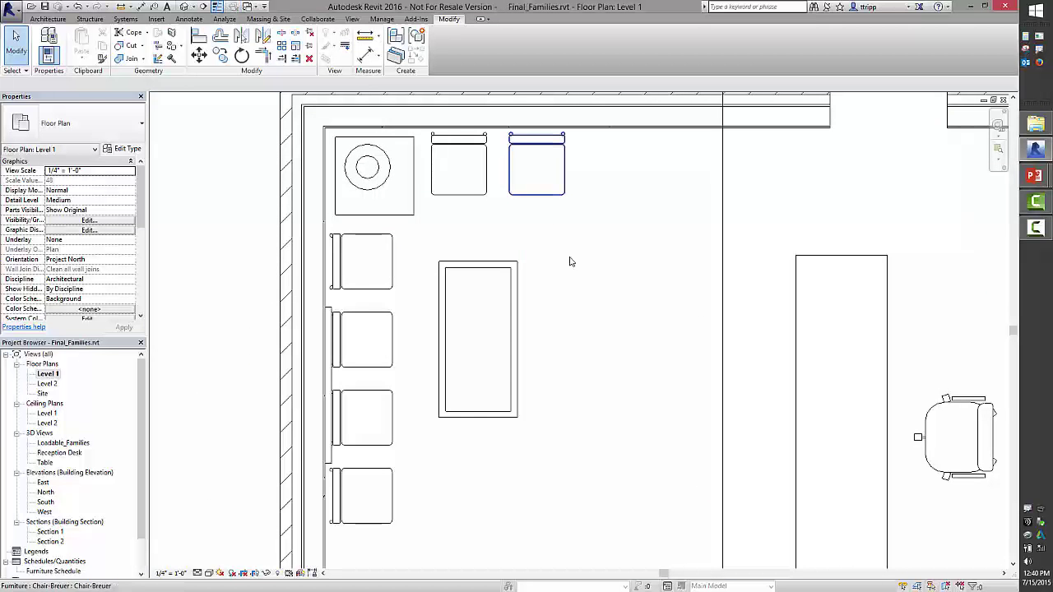
key(w)
key(t)
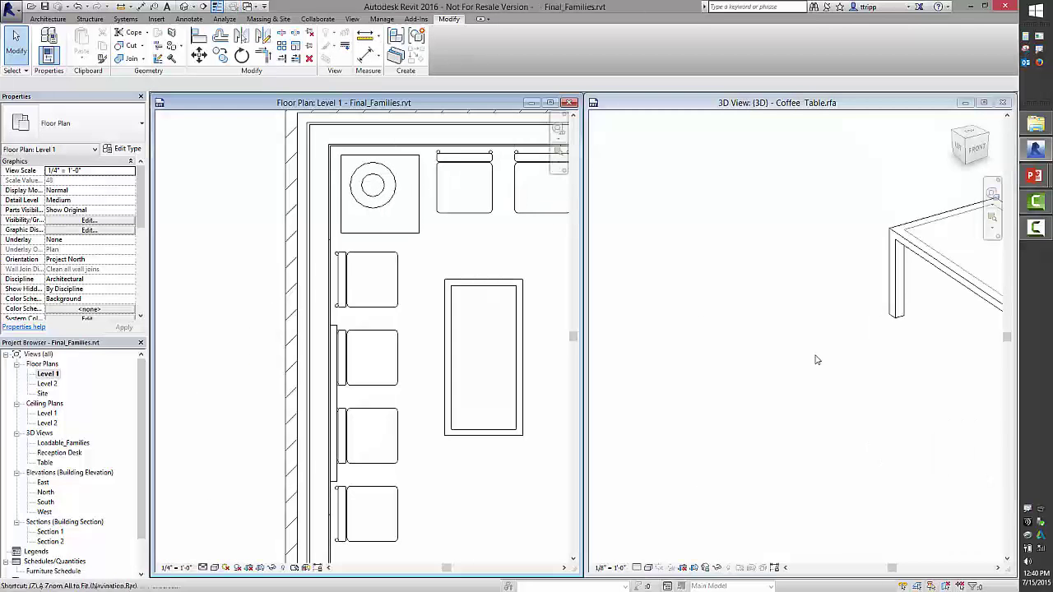
key(a)
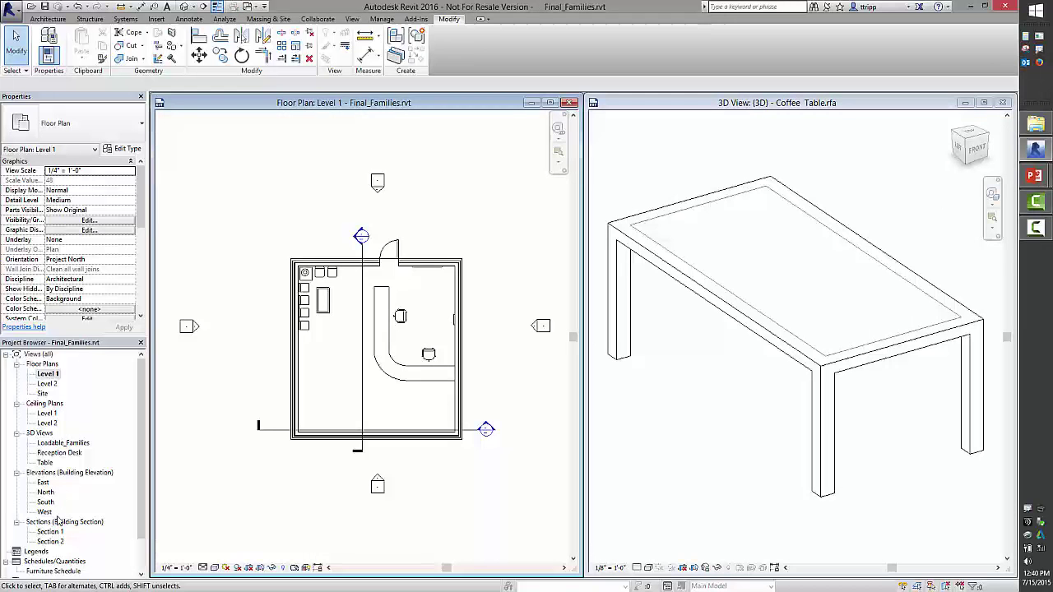
Step: Open the Furniture Schedule and tile it together with the Level 1 plan and the Coffee Table 3D view
double_click(52, 570)
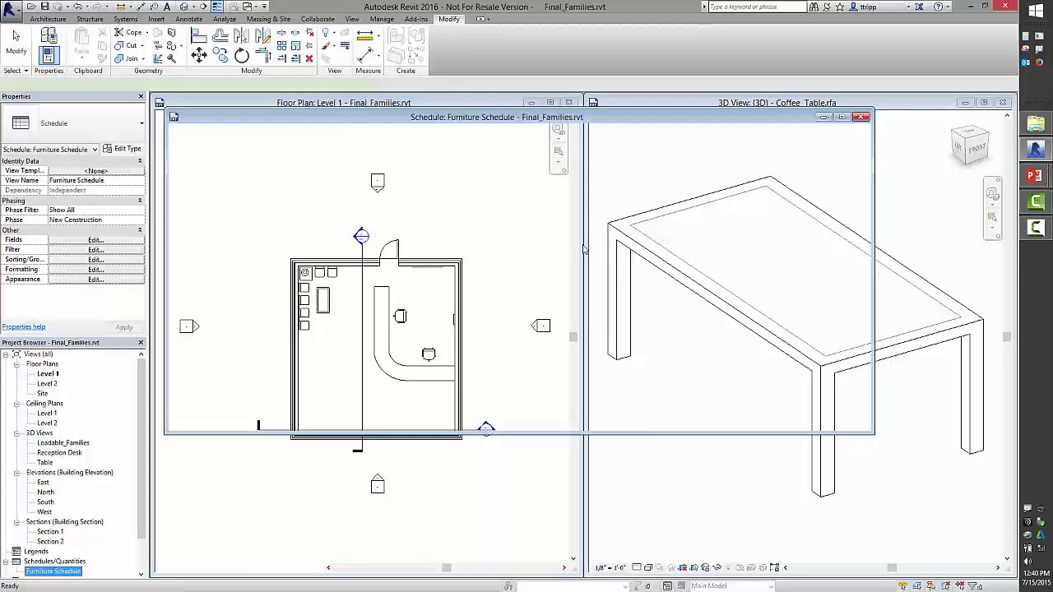
key(w)
key(t)
key(z)
key(a)
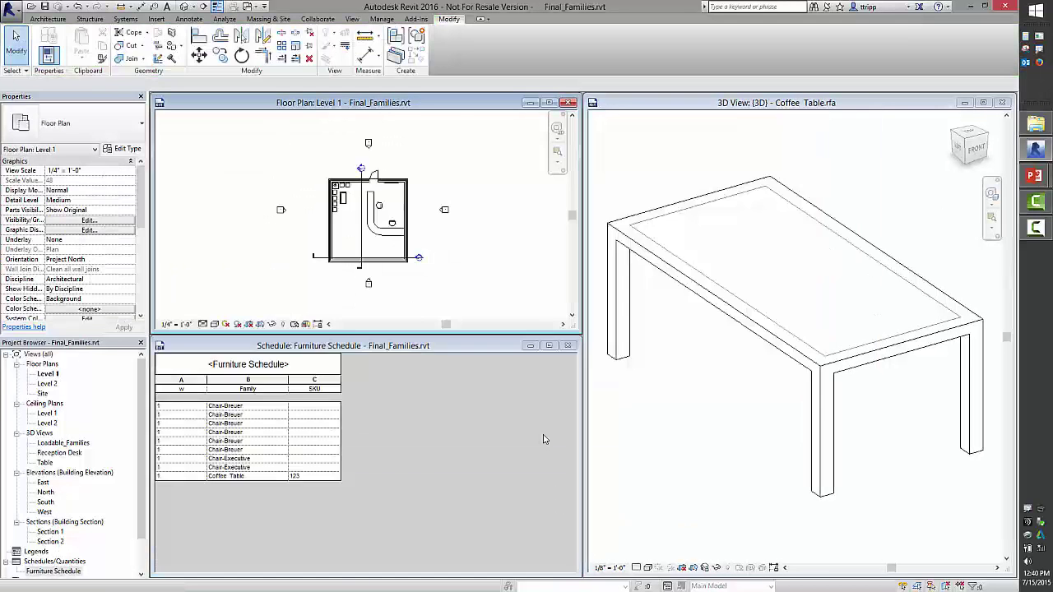
Step: Change the coffee table placed on Level 1 to the 30" x 60" type
scroll(348, 208, up, 4)
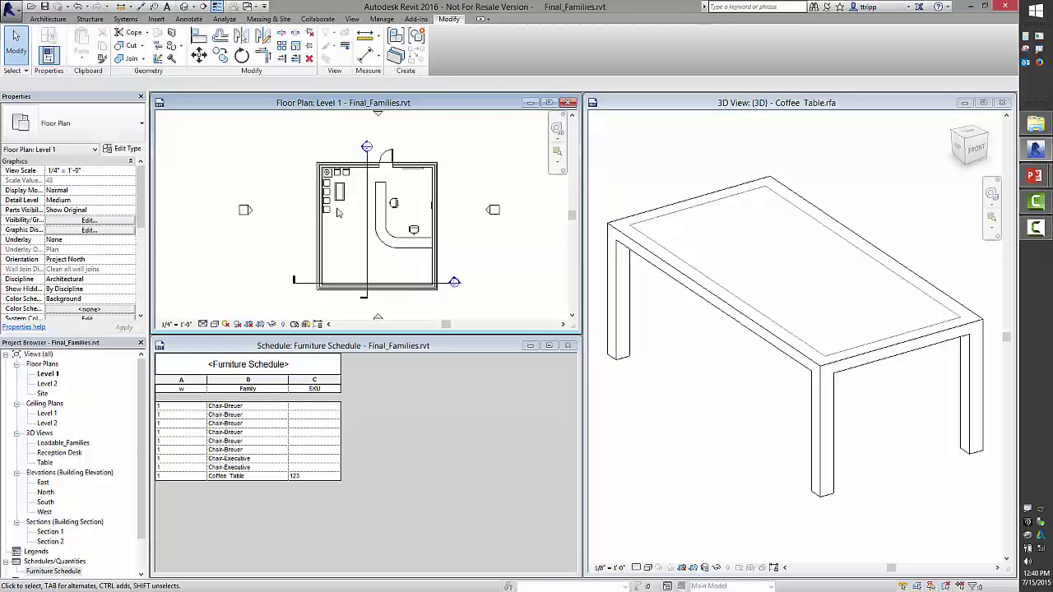
click(339, 186)
click(83, 123)
click(128, 157)
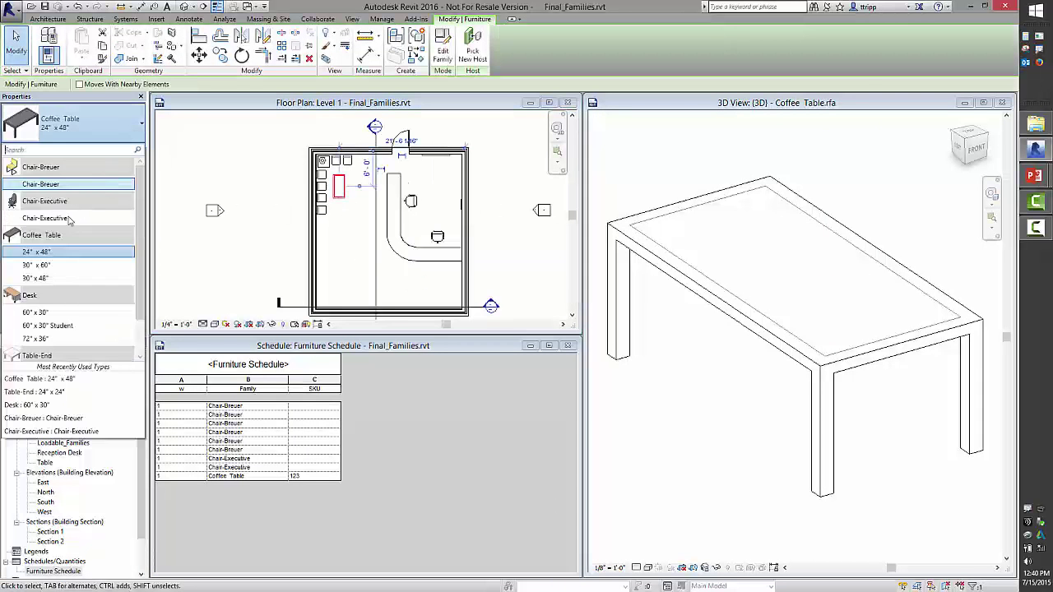
click(50, 267)
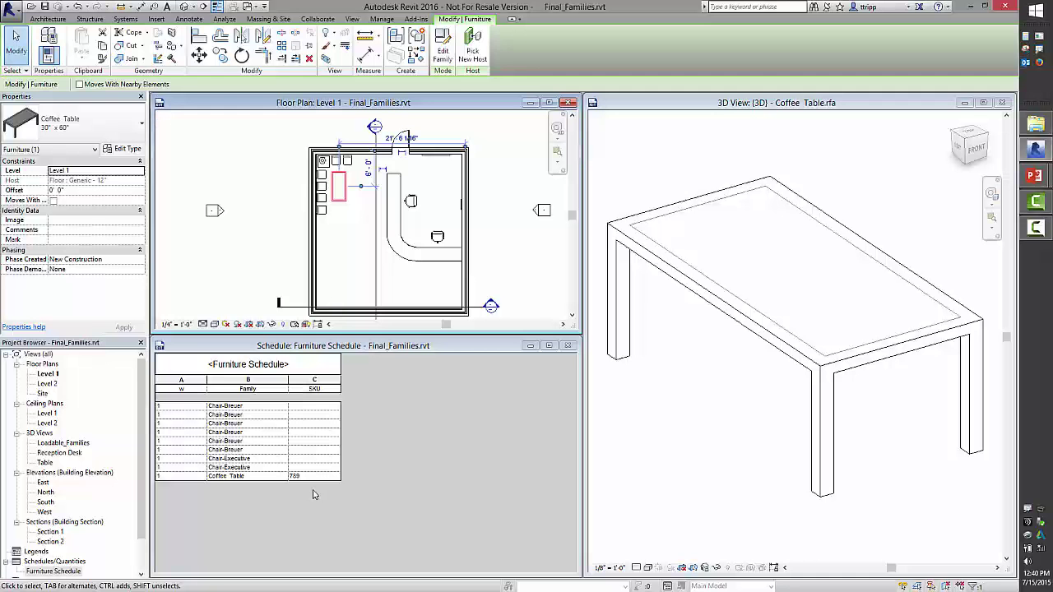
key(Escape)
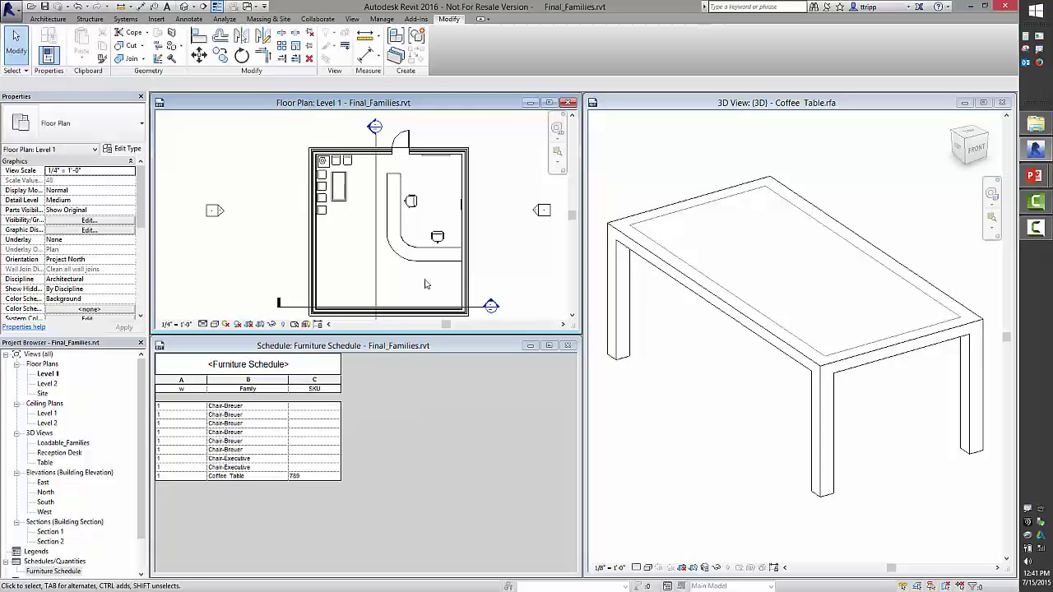
Step: Close the Coffee Table 3D view and the schedule, and tile the Reception Desk 3D view beside the Level 1 plan
scroll(425, 282, up, 3)
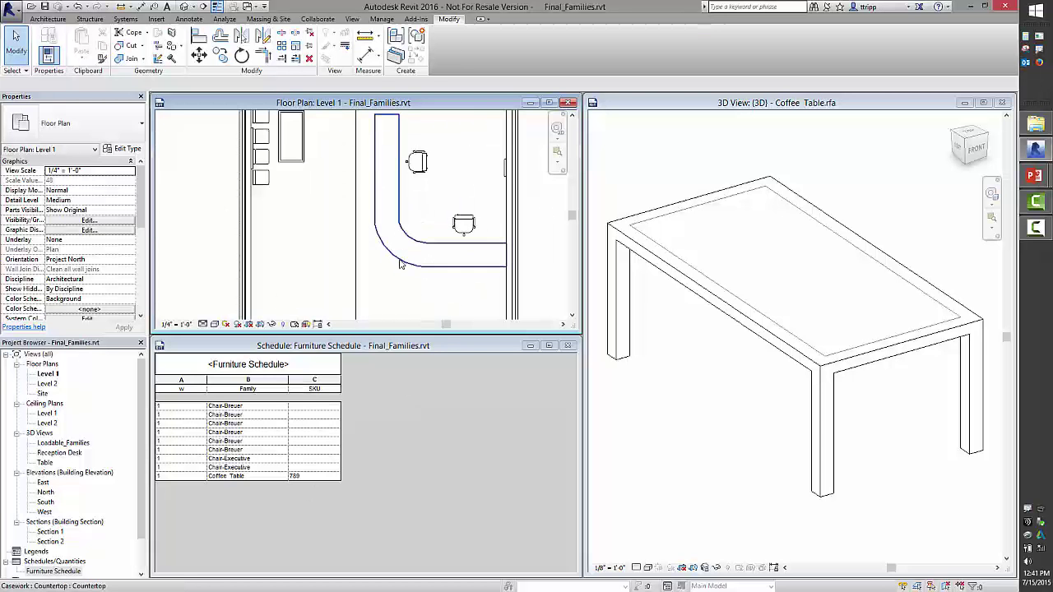
click(399, 262)
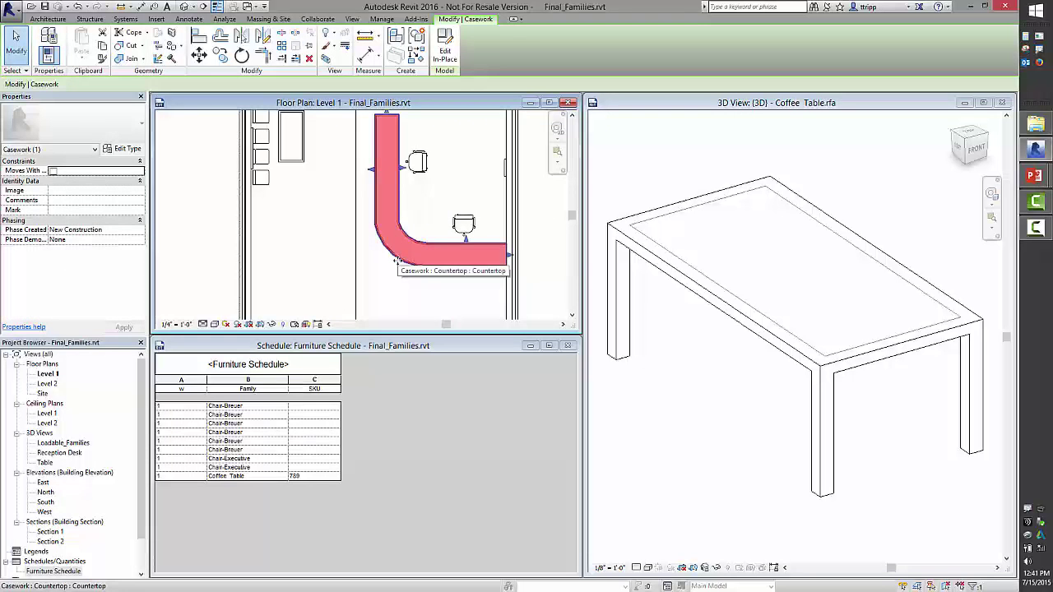
click(1001, 102)
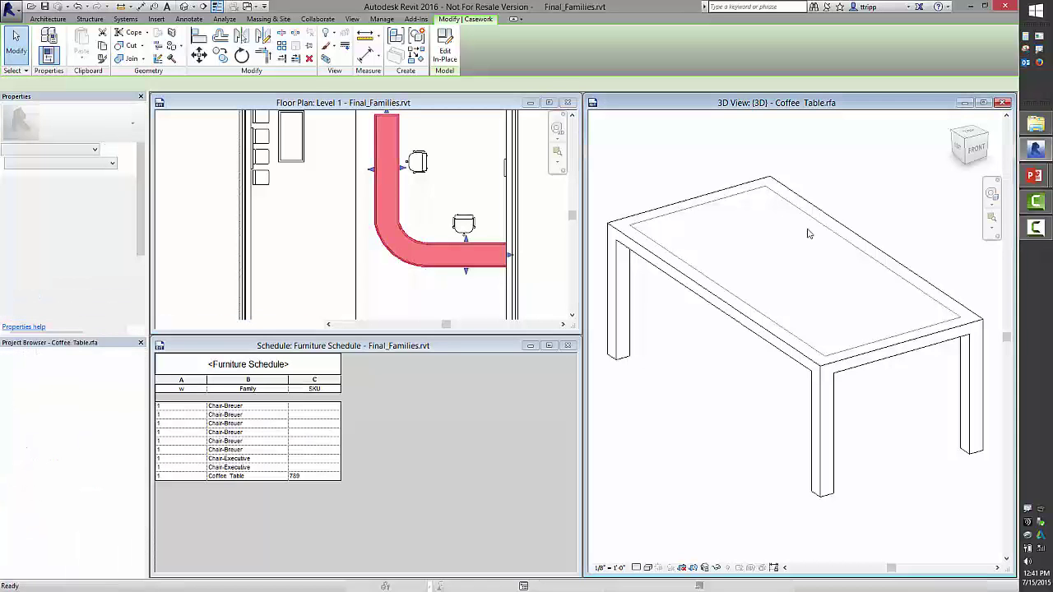
click(567, 345)
click(59, 454)
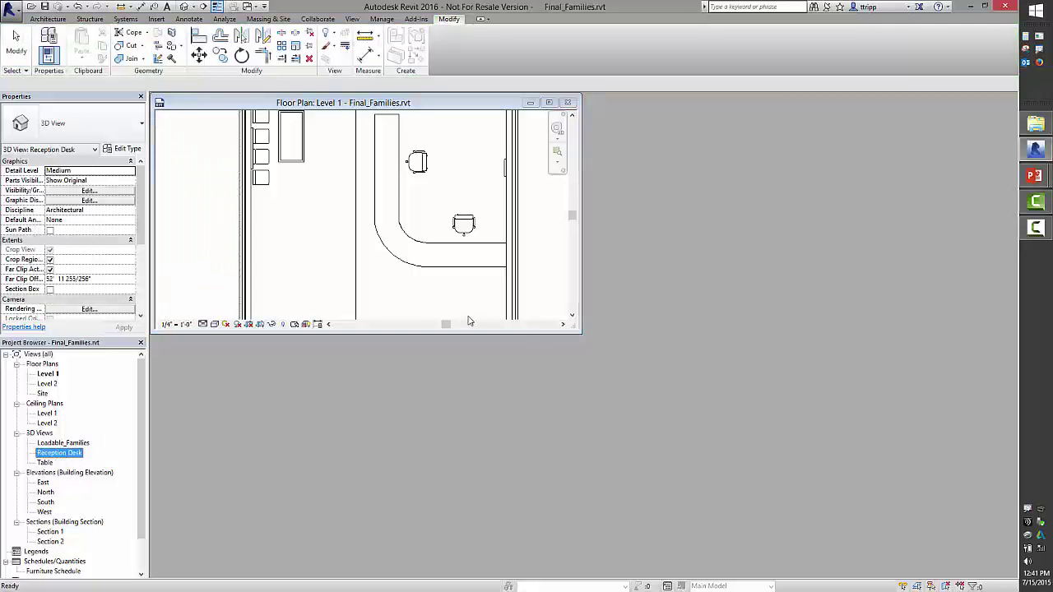
double_click(51, 453)
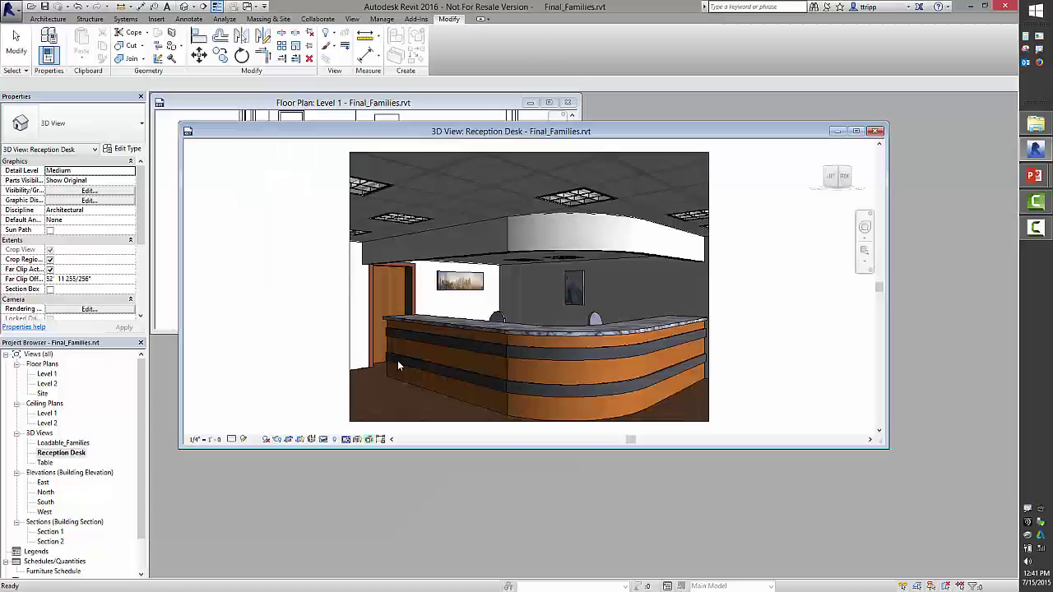
key(t)
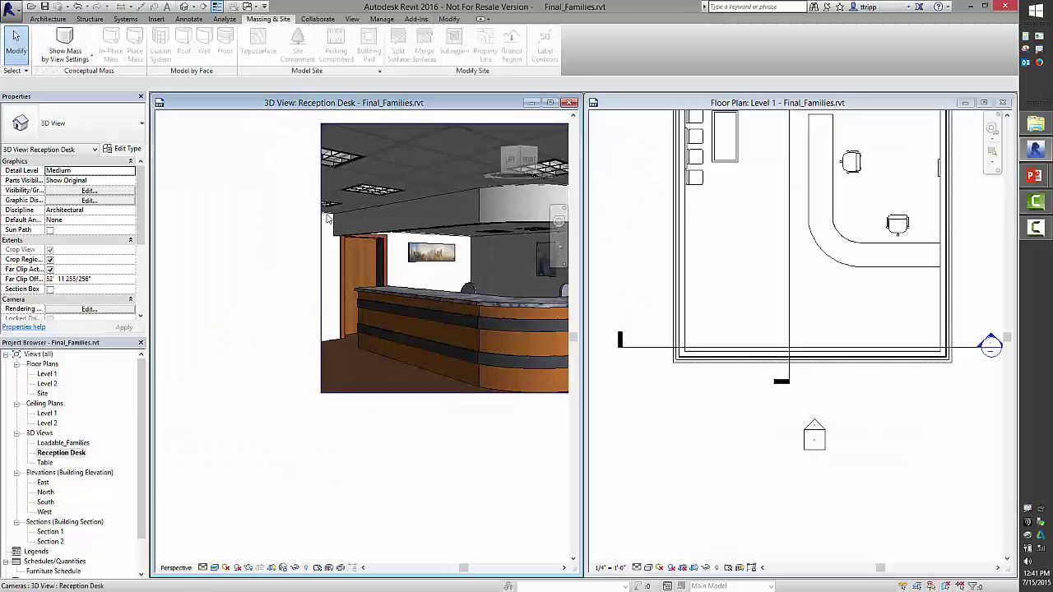
key(z)
key(a)
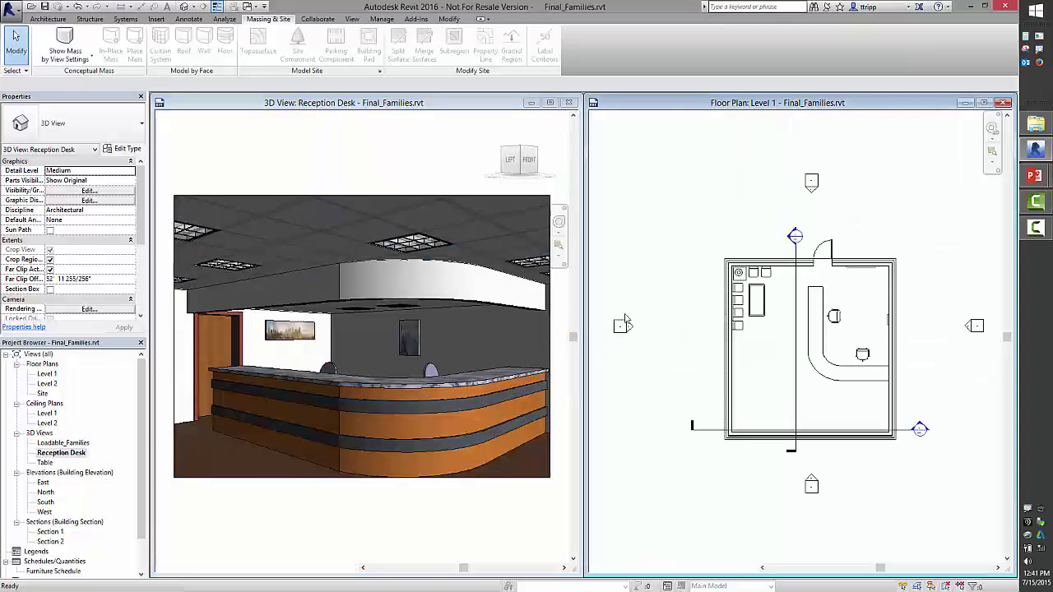
Step: Open the reception desk's countertop for in-place editing, inspect its extrusion properties, and leave the editor without changes
scroll(833, 353, up, 2)
click(826, 370)
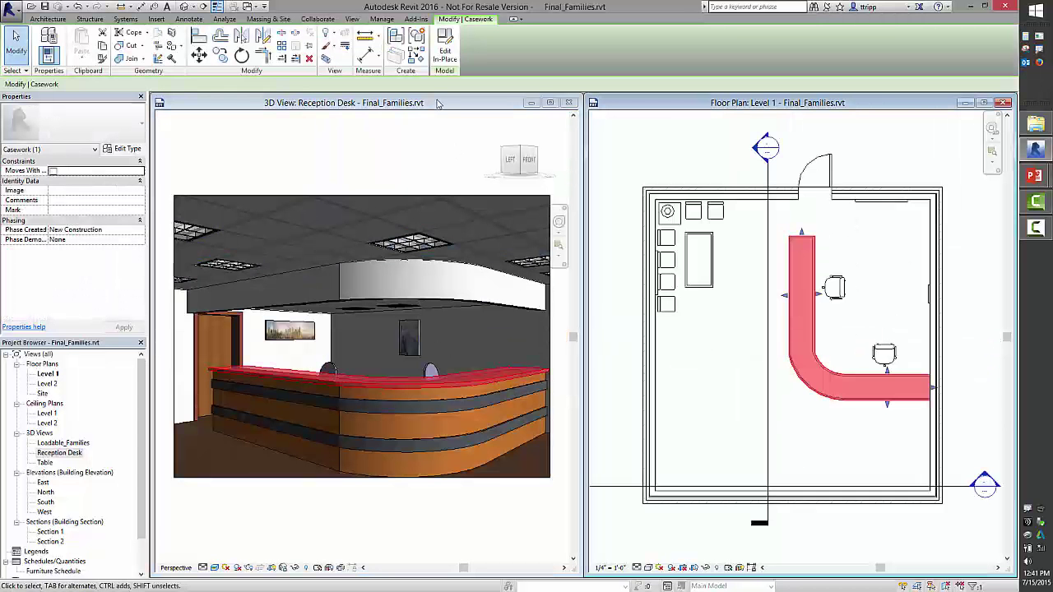
click(444, 51)
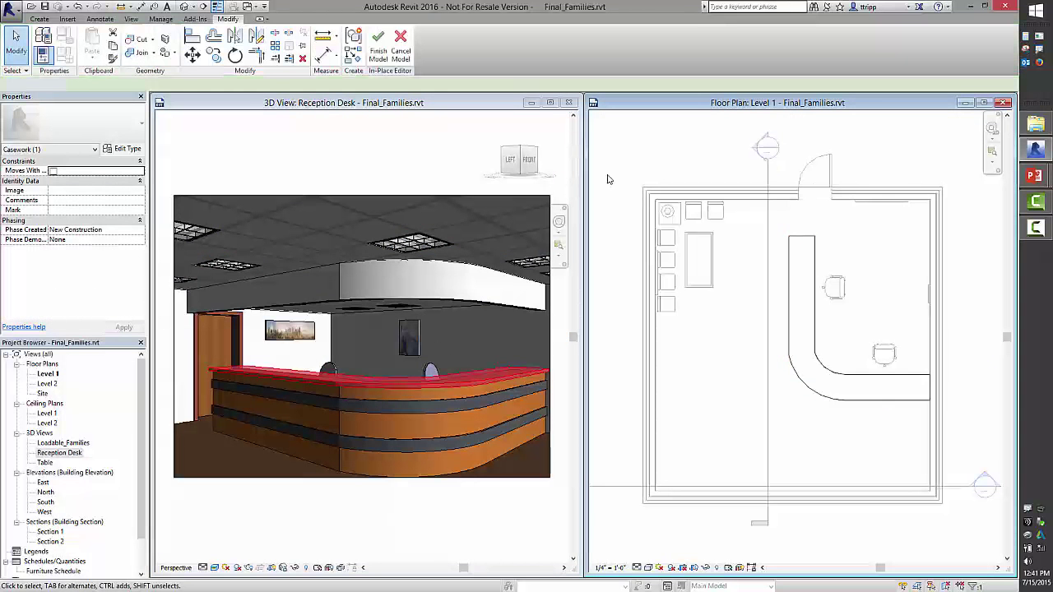
click(787, 273)
click(788, 296)
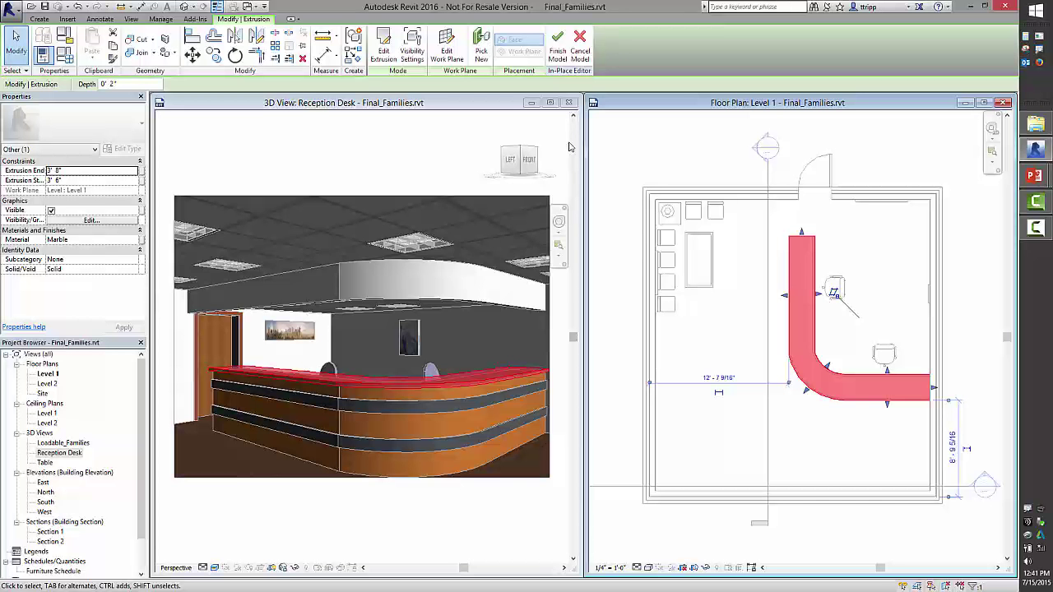
key(Escape)
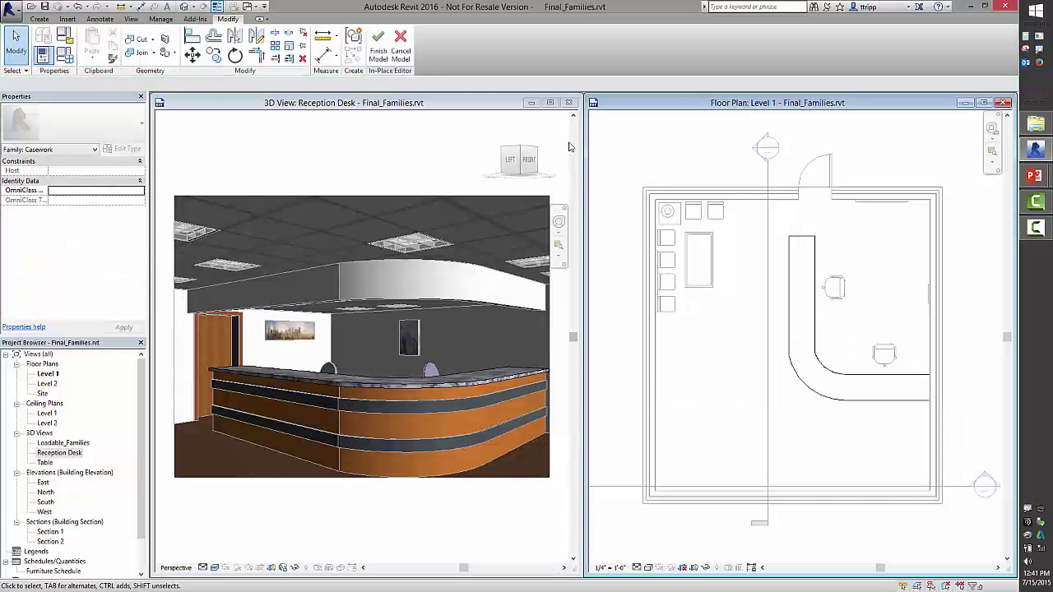
click(398, 48)
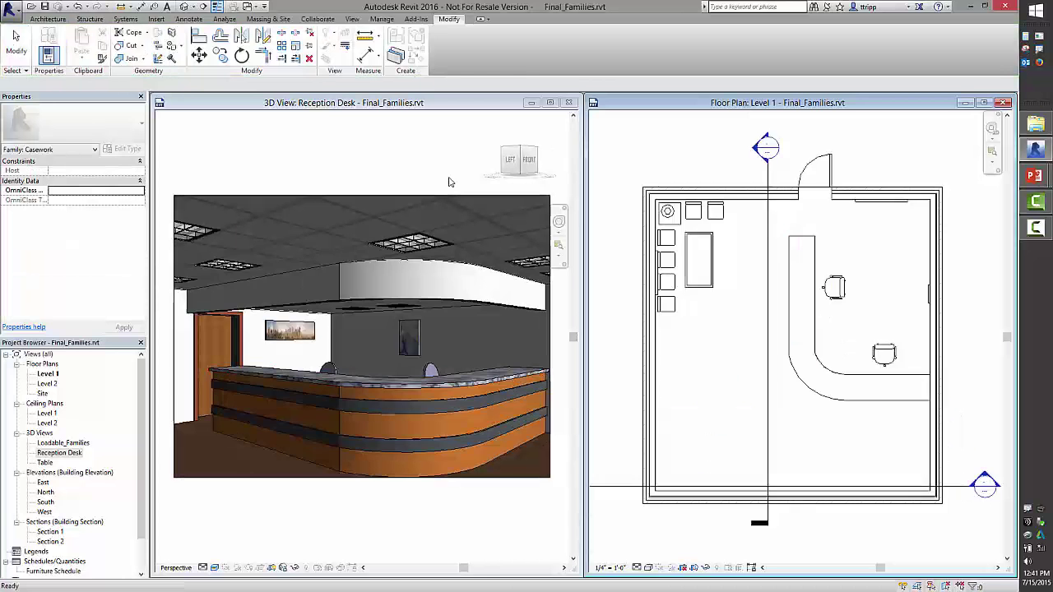
Step: Switch to the PowerPoint presentation and advance to the Conclusion slide
key(alt+Tab)
key(Right)
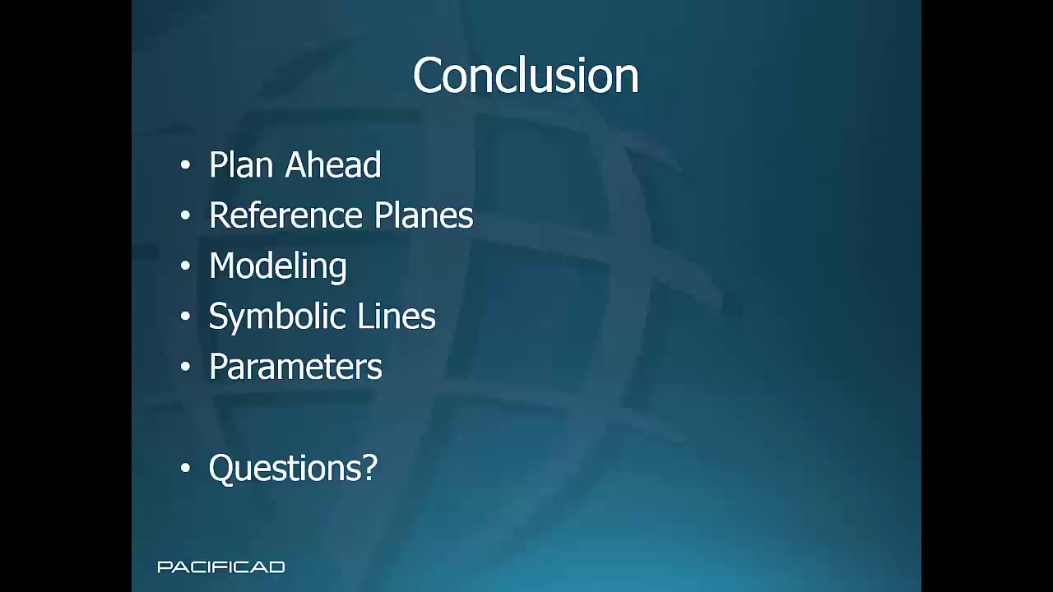